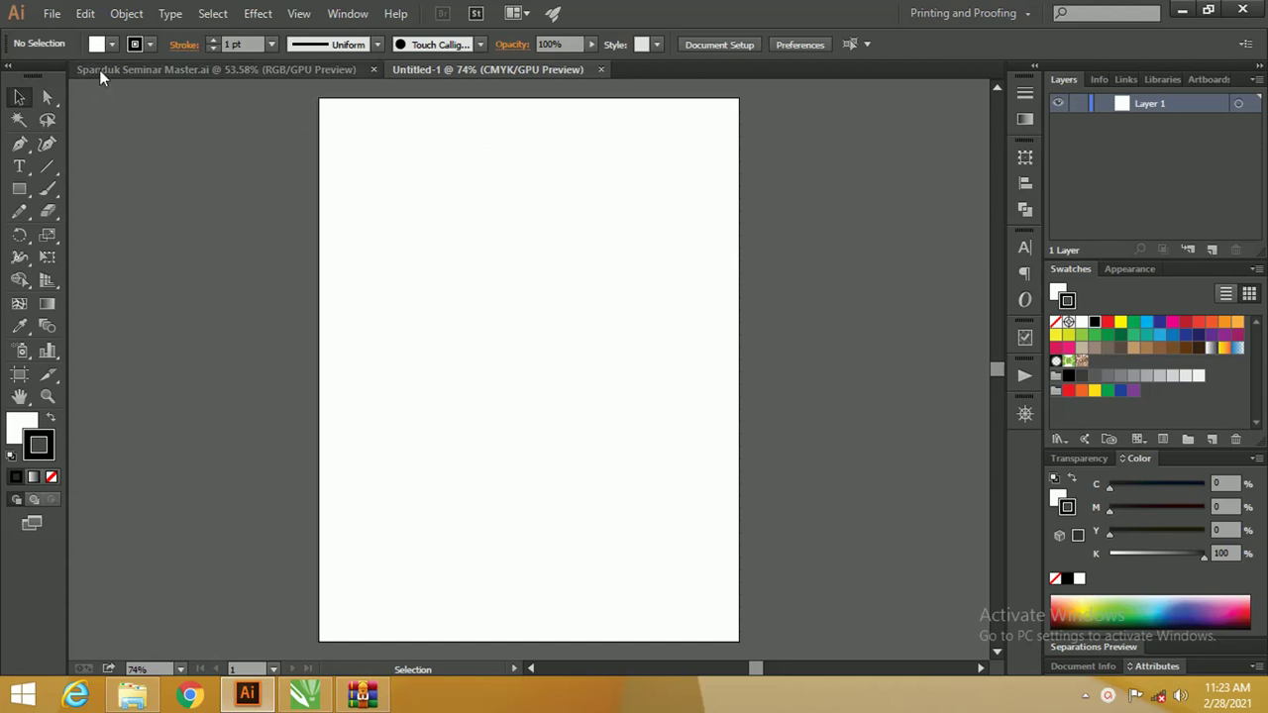
# Start a new Print-profile document in landscape orientation with units set to Centimeters
pyautogui.click(51, 12)
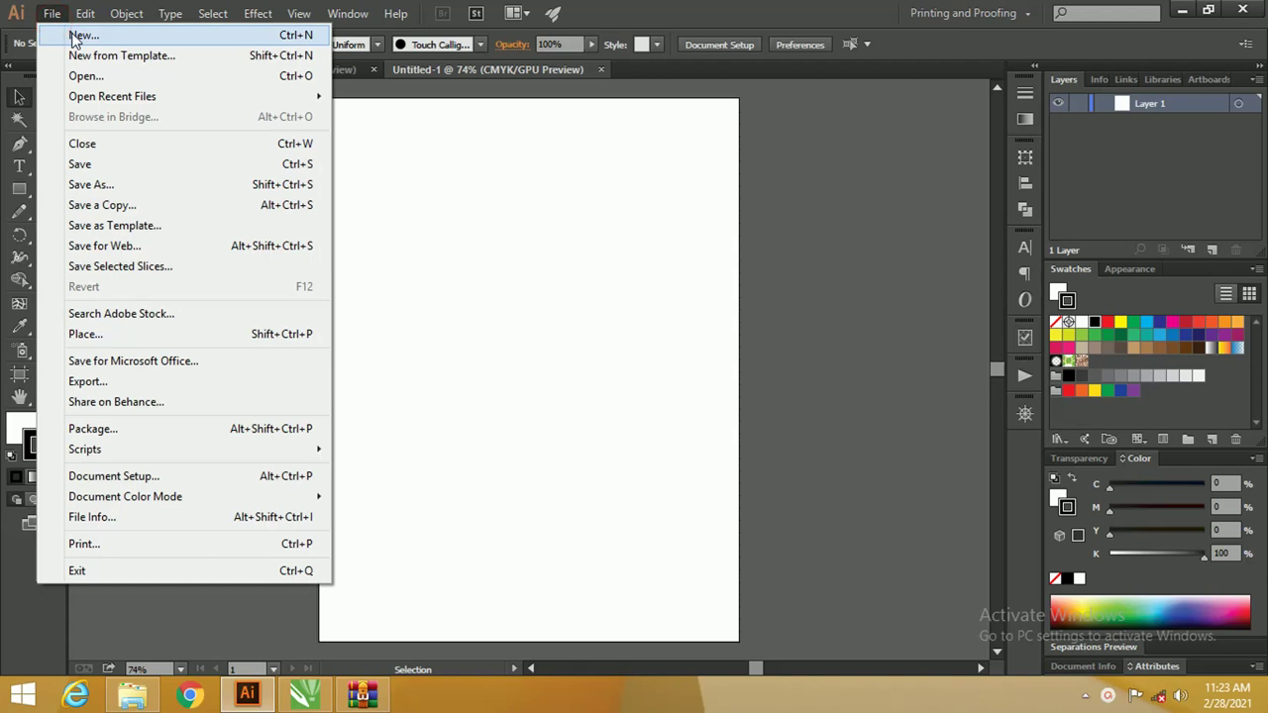
pyautogui.click(81, 36)
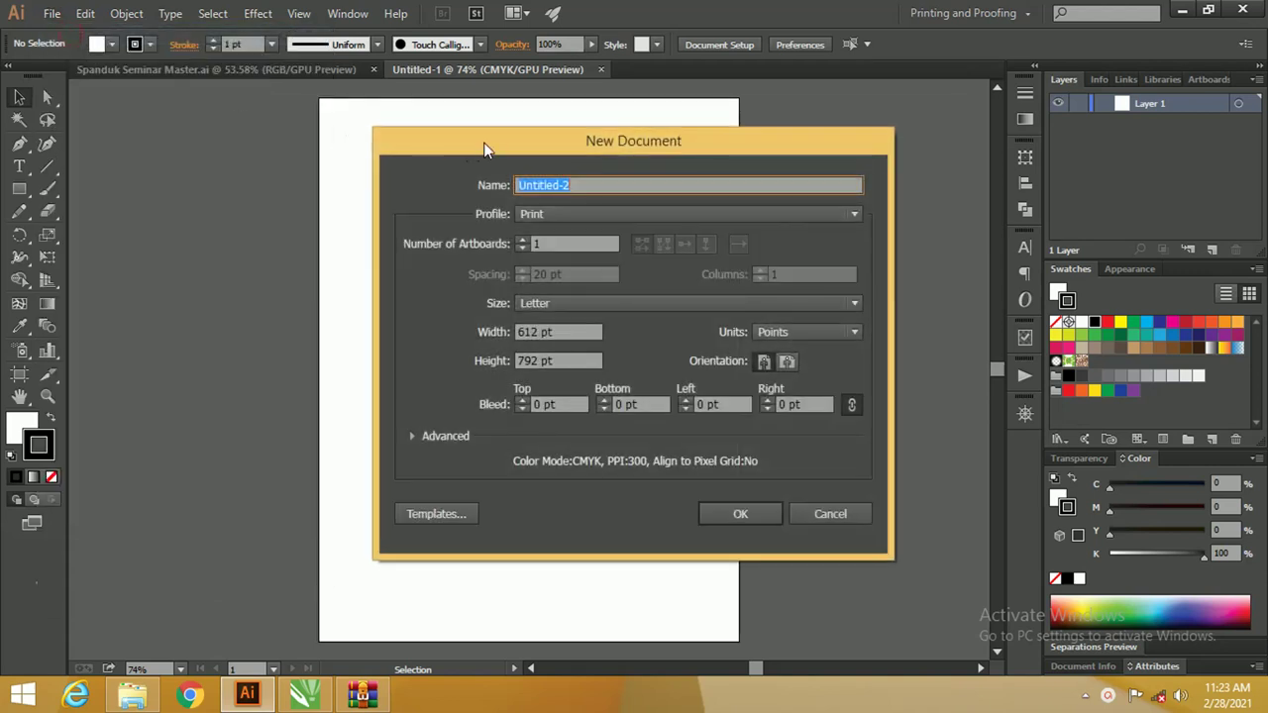
pyautogui.moveTo(485, 148); pyautogui.dragTo(316, 122)
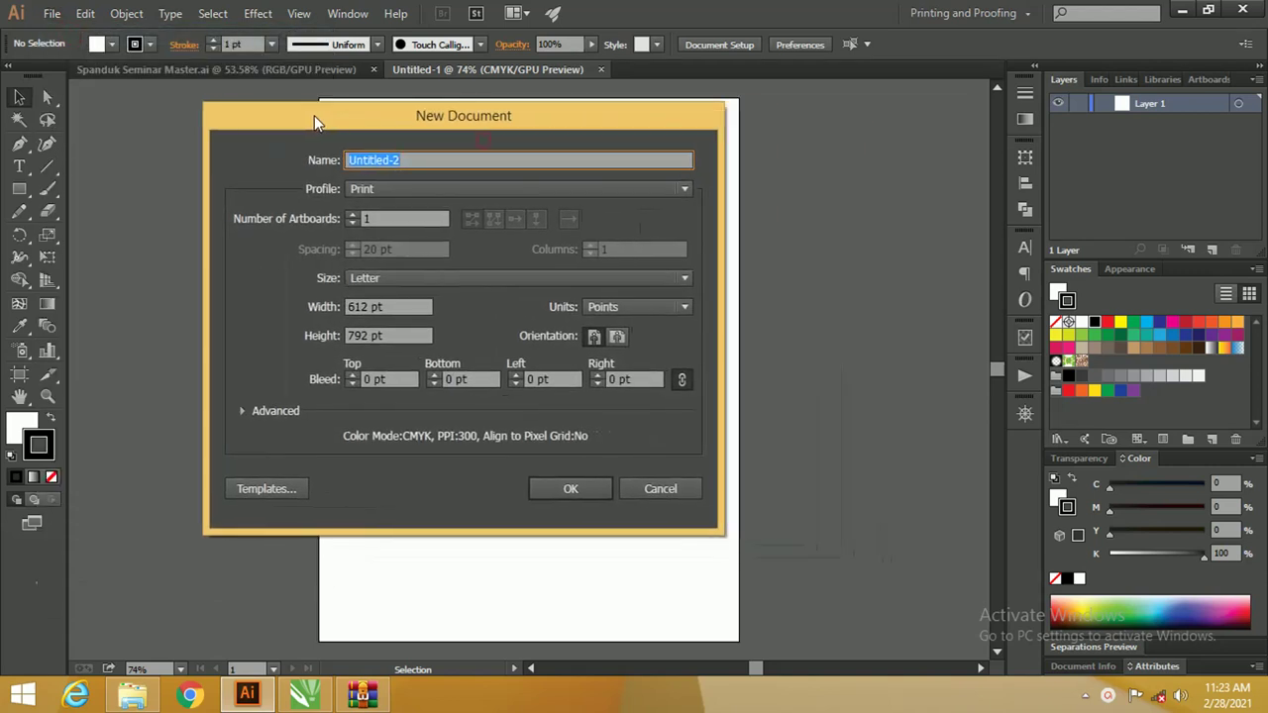
pyautogui.click(394, 190)
pyautogui.click(392, 191)
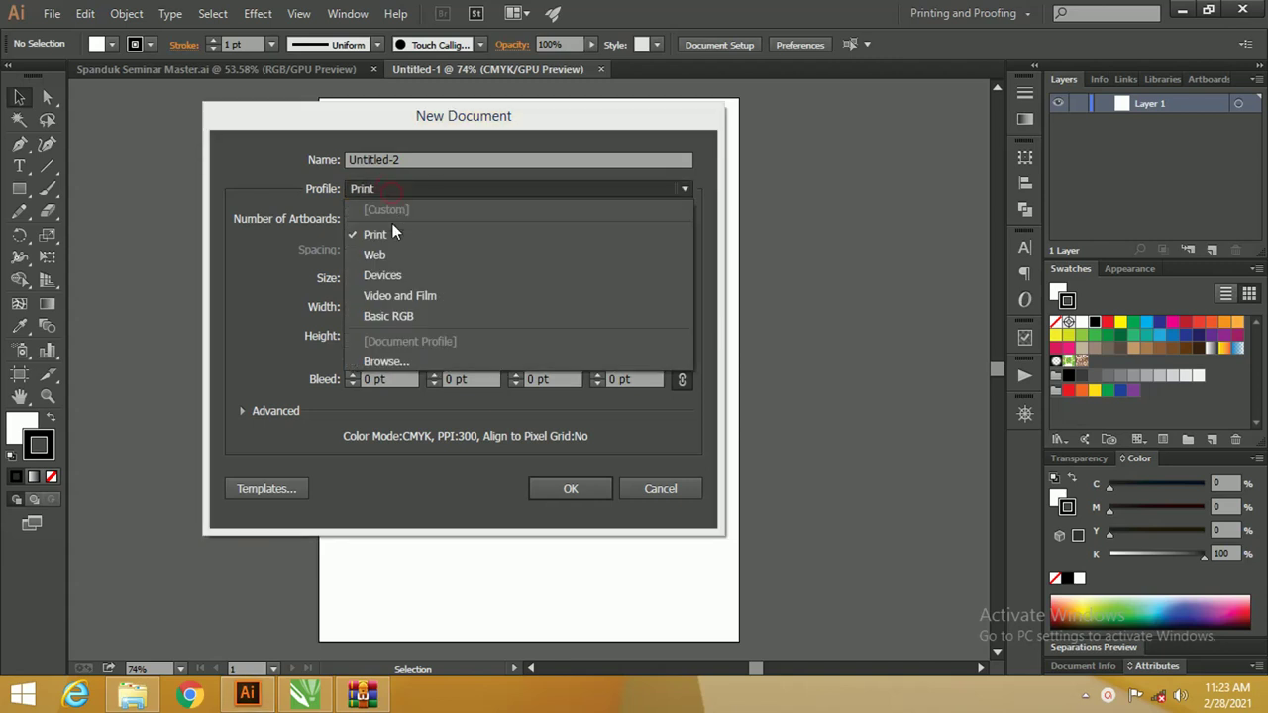
pyautogui.click(392, 229)
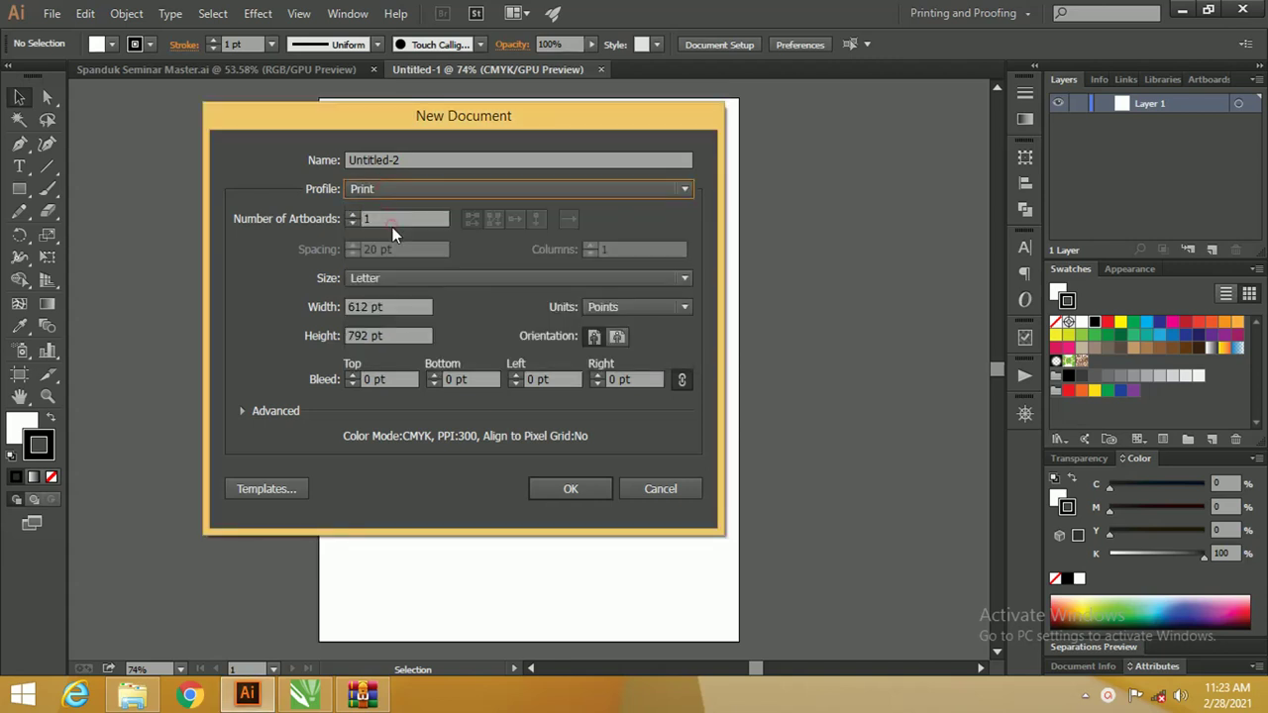
pyautogui.click(621, 336)
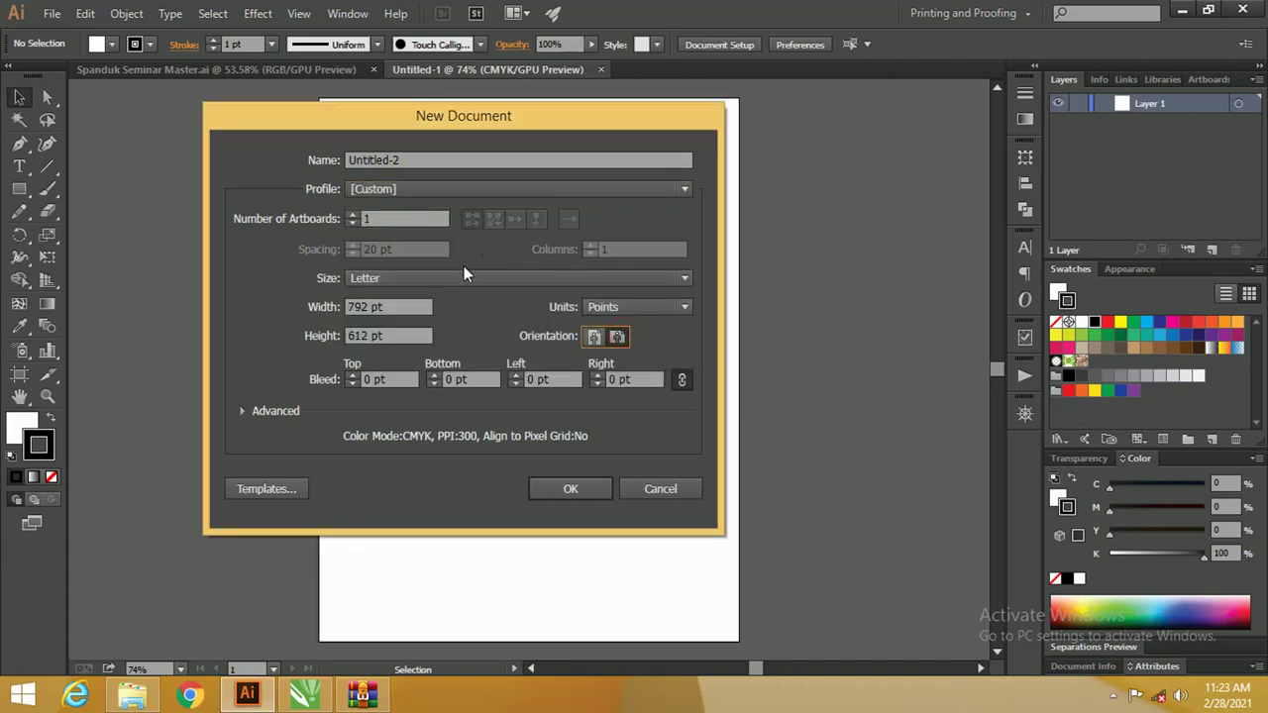
pyautogui.click(610, 309)
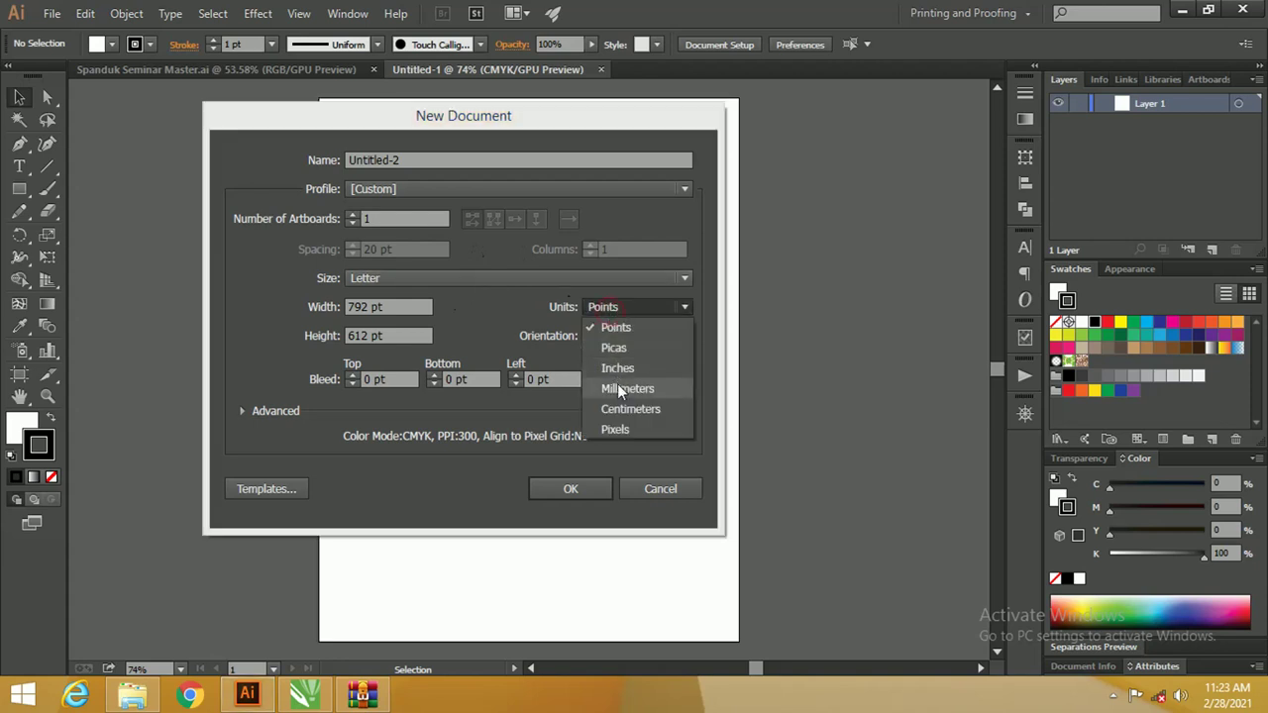
pyautogui.click(626, 408)
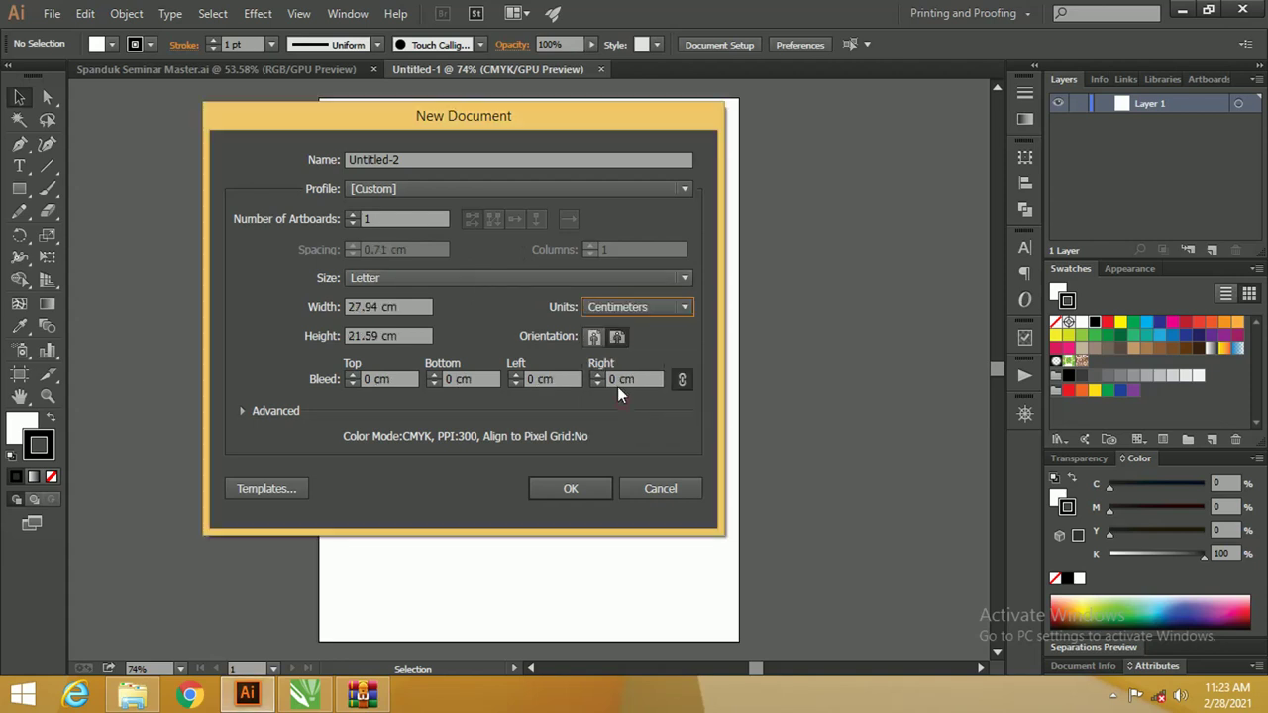
# Set the document size to 30 cm wide by 10 cm tall and create it
pyautogui.doubleClick(408, 306)
pyautogui.write('30')
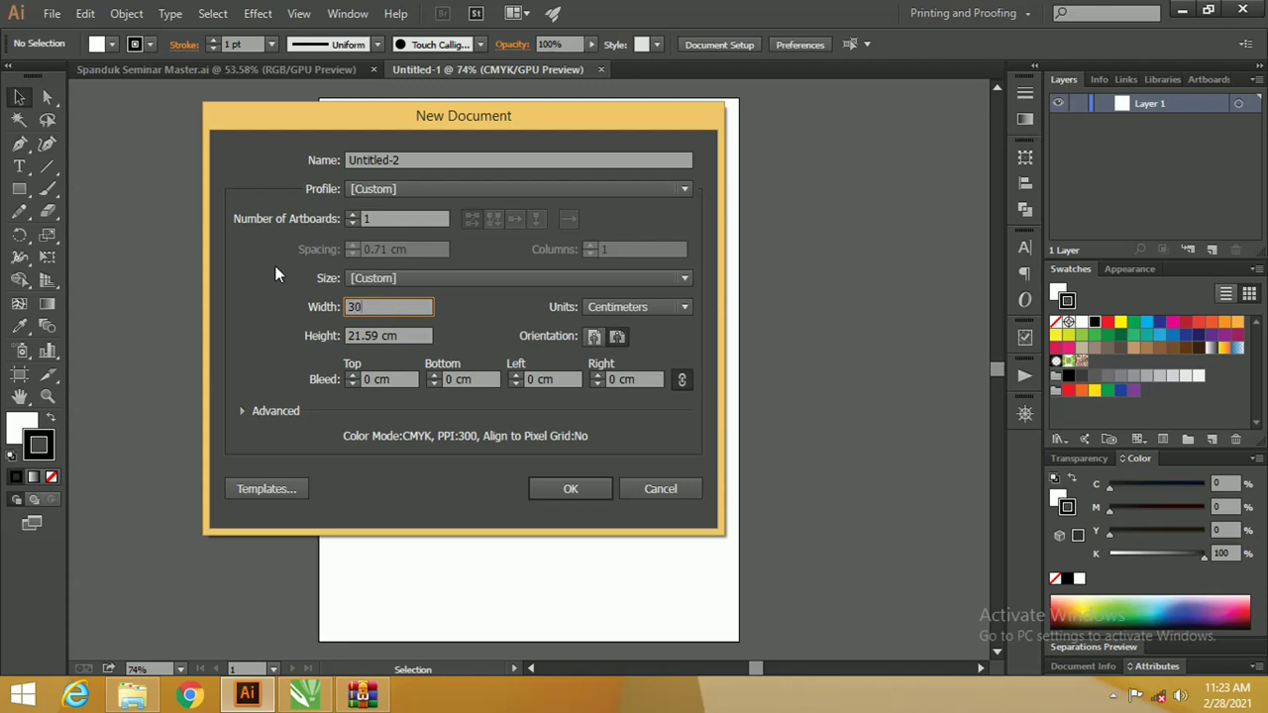
pyautogui.doubleClick(401, 335)
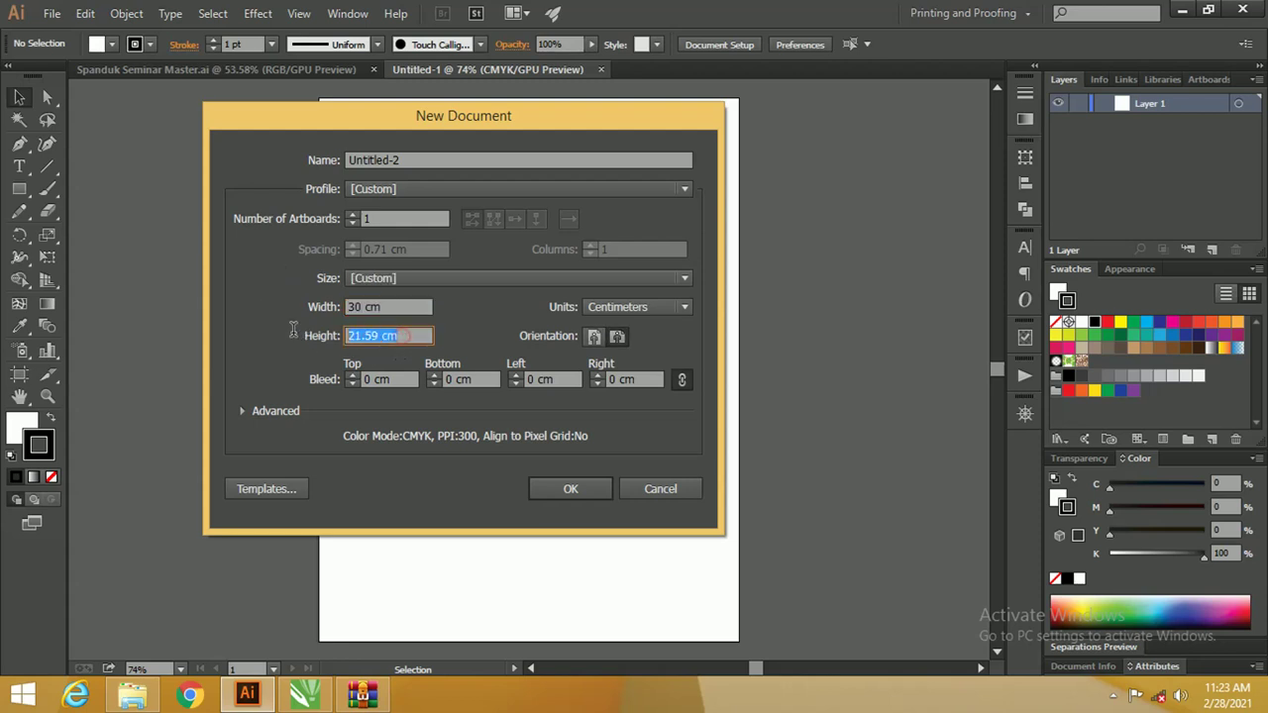
pyautogui.write('10')
pyautogui.click(394, 309)
pyautogui.moveTo(455, 116); pyautogui.dragTo(379, 127)
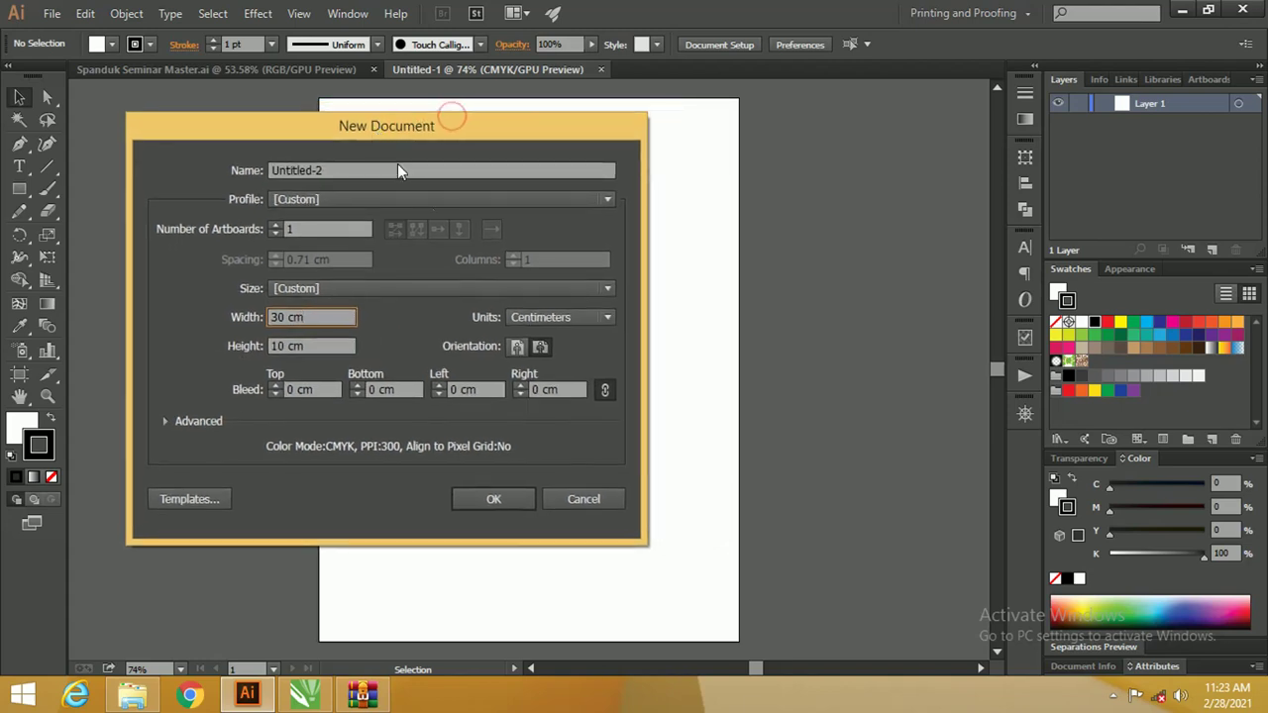
pyautogui.click(516, 497)
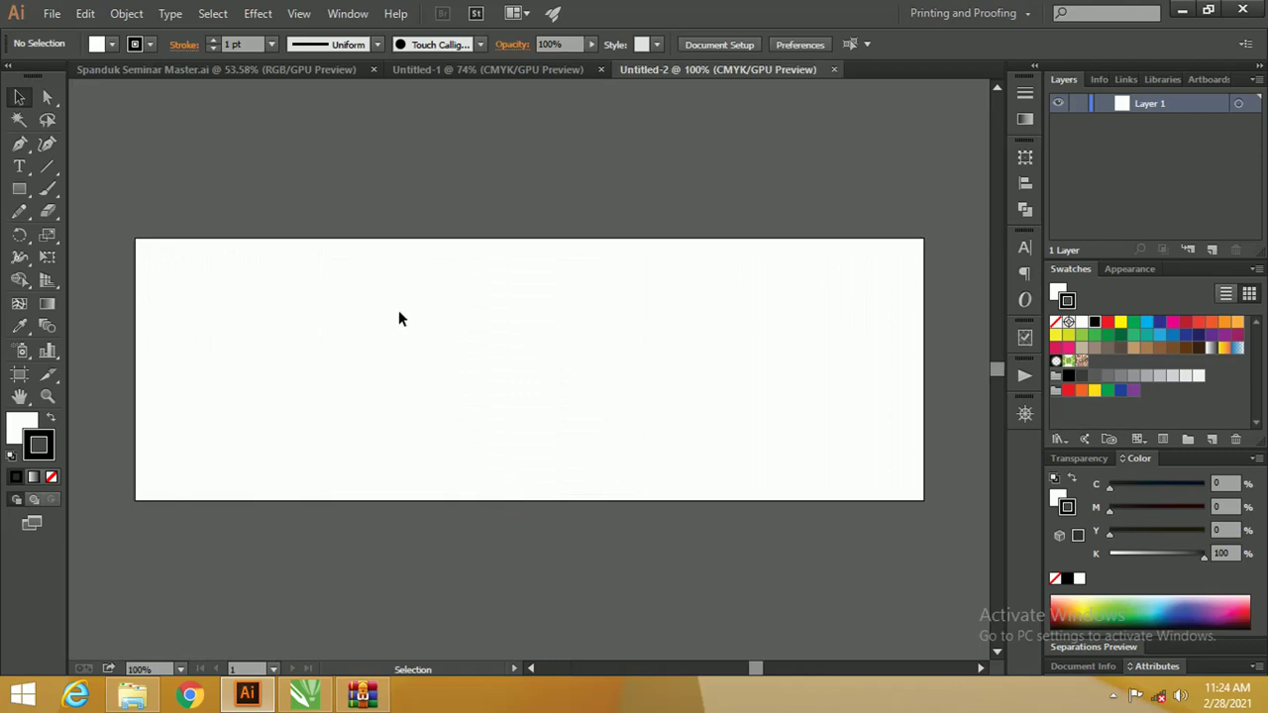
# Paste the copied yellow swatches and draw a rectangle covering the whole artboard
pyautogui.hotkey('ctrl', 'v')
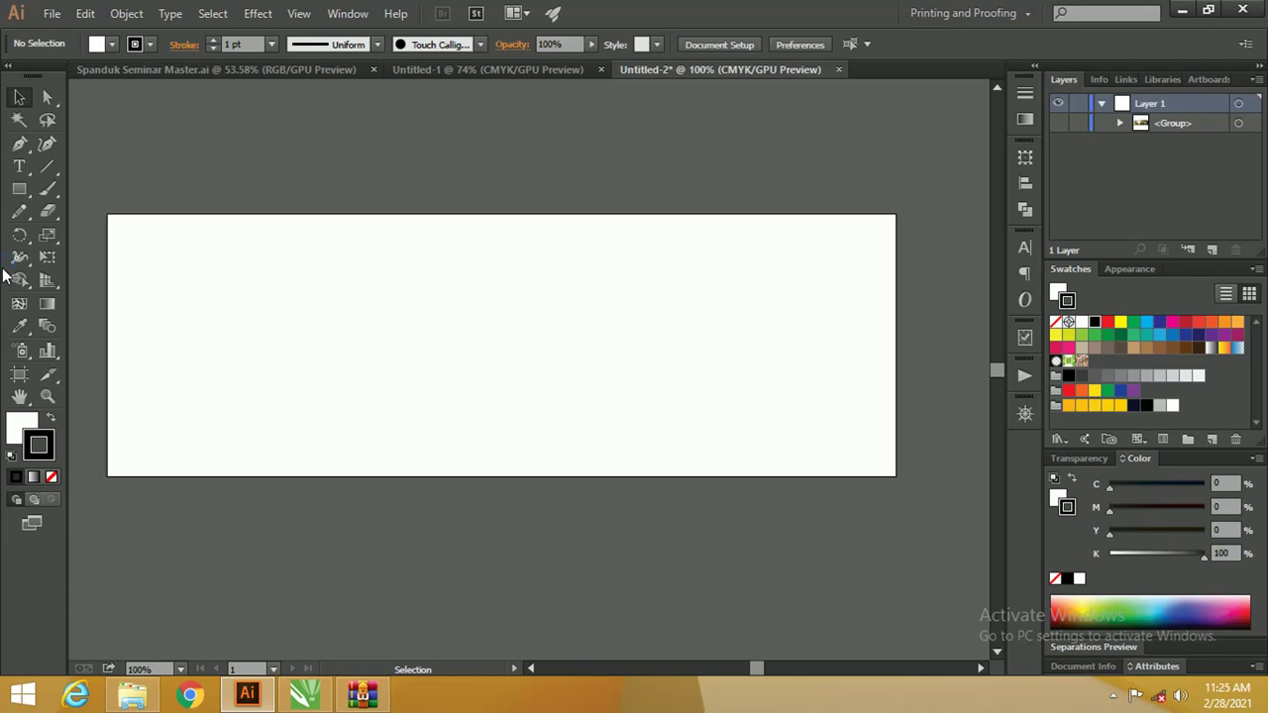
pyautogui.click(19, 188)
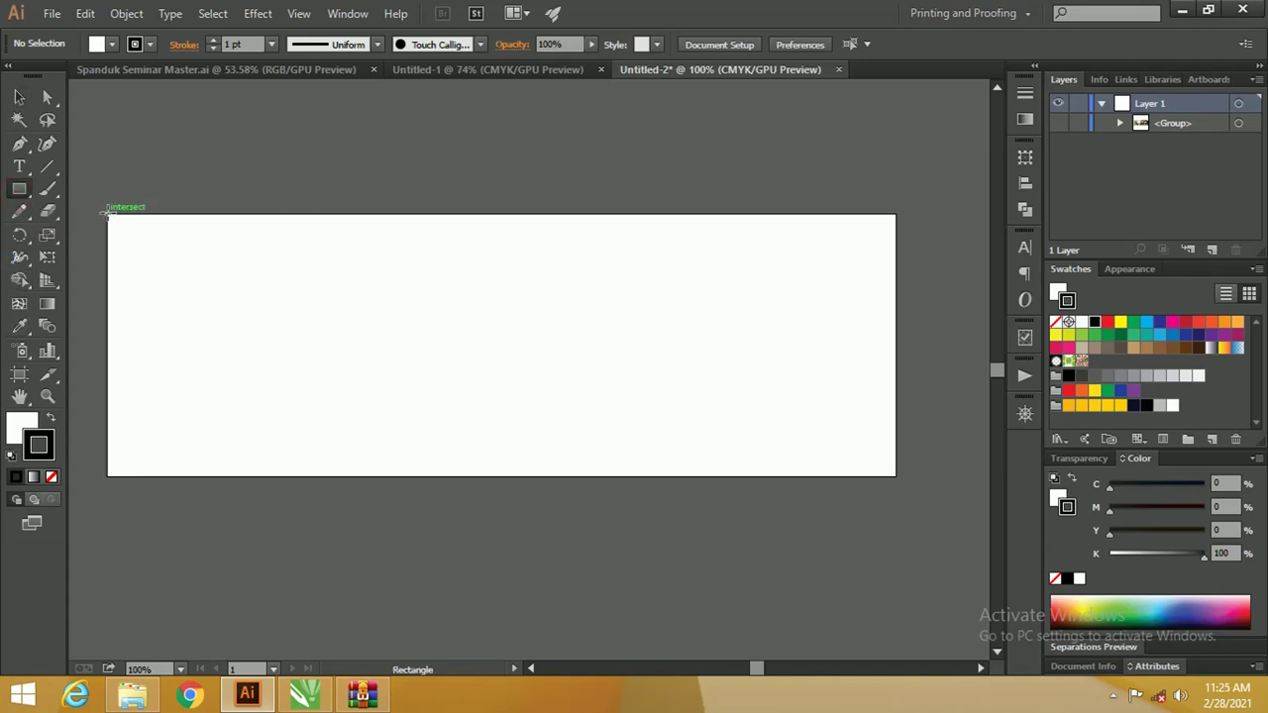
pyautogui.moveTo(108, 215); pyautogui.dragTo(895, 481)
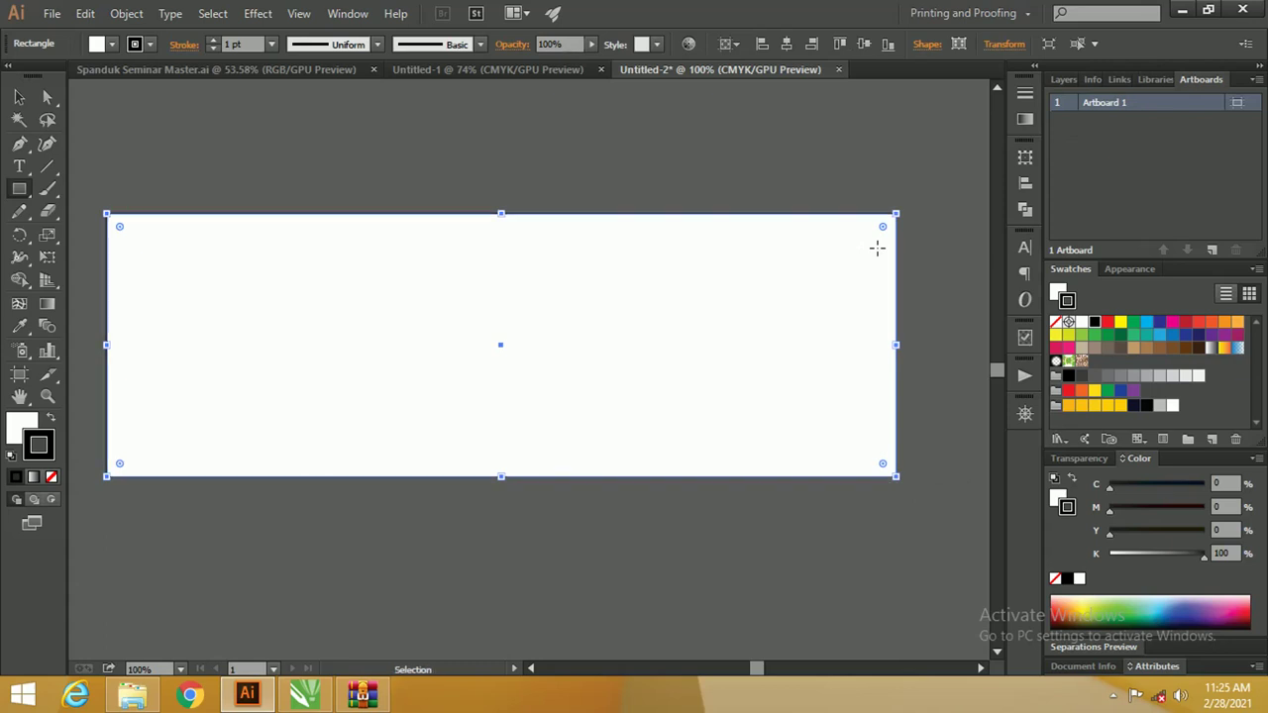
# Zoom out to 50% and clear the selection
pyautogui.hotkey('ctrl', '-')
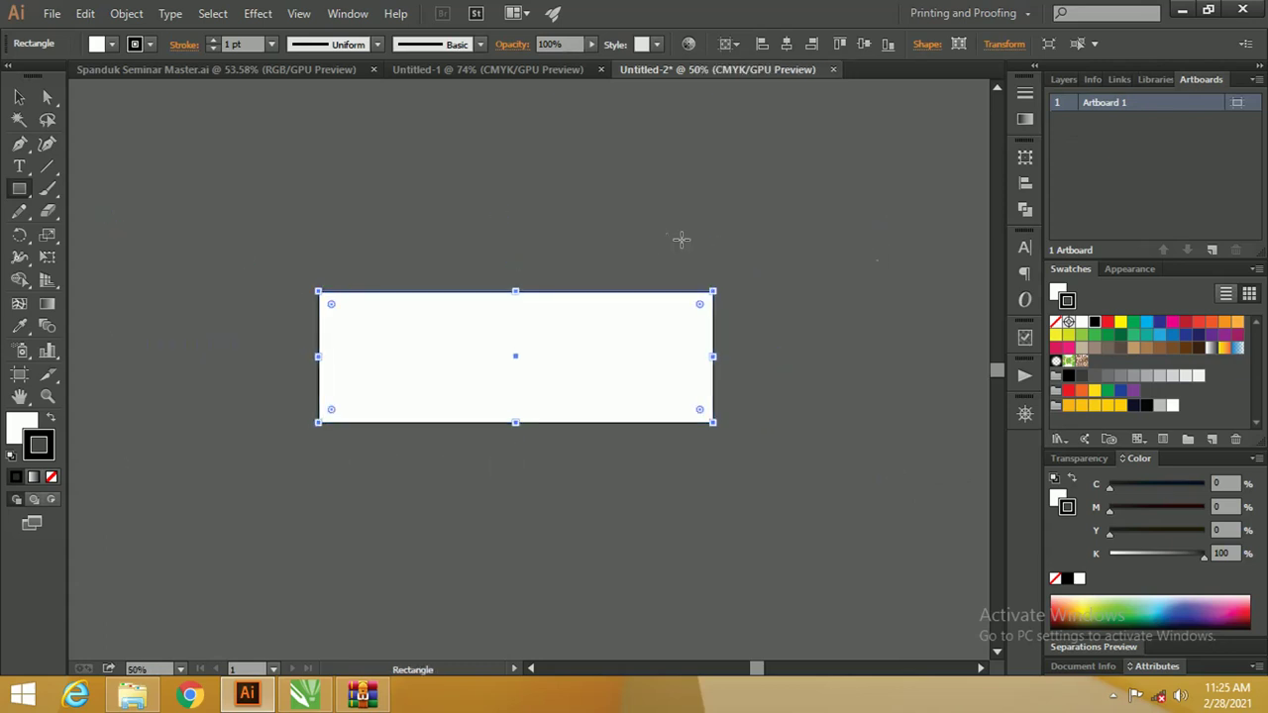
pyautogui.hotkey('ctrl', 'shift', 'a')
pyautogui.click(25, 99)
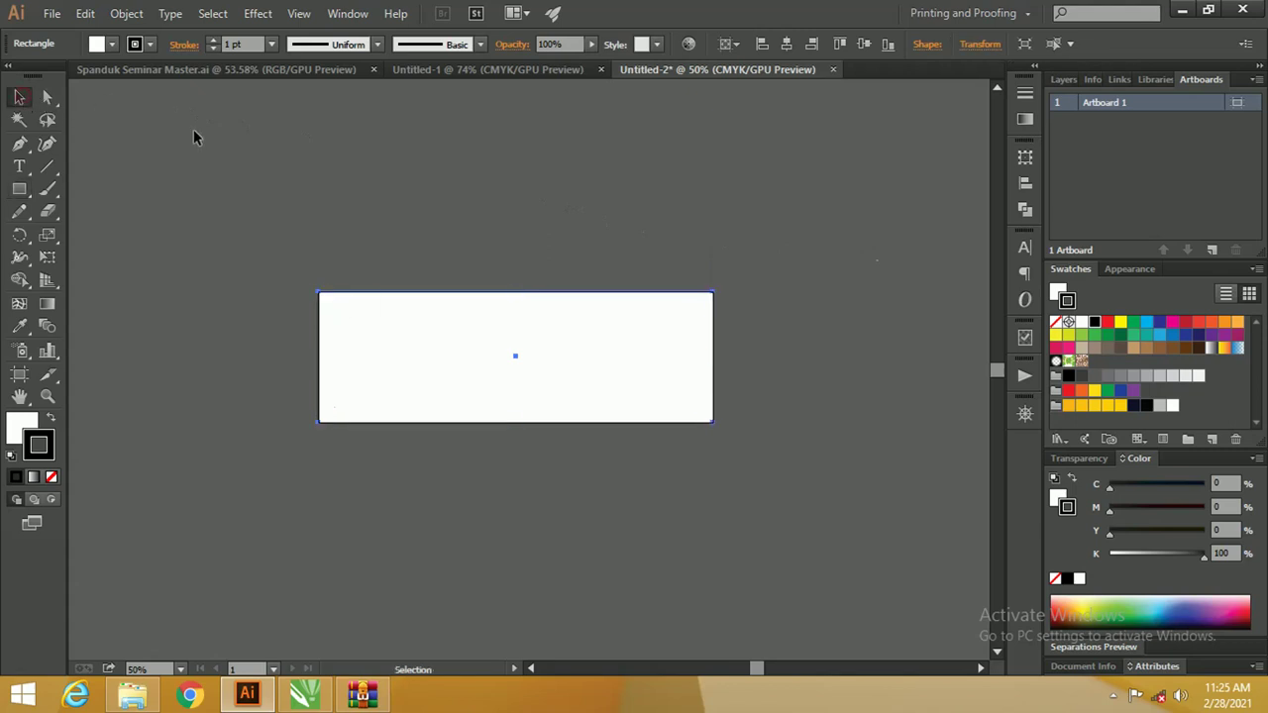
pyautogui.click(188, 127)
pyautogui.click(371, 176)
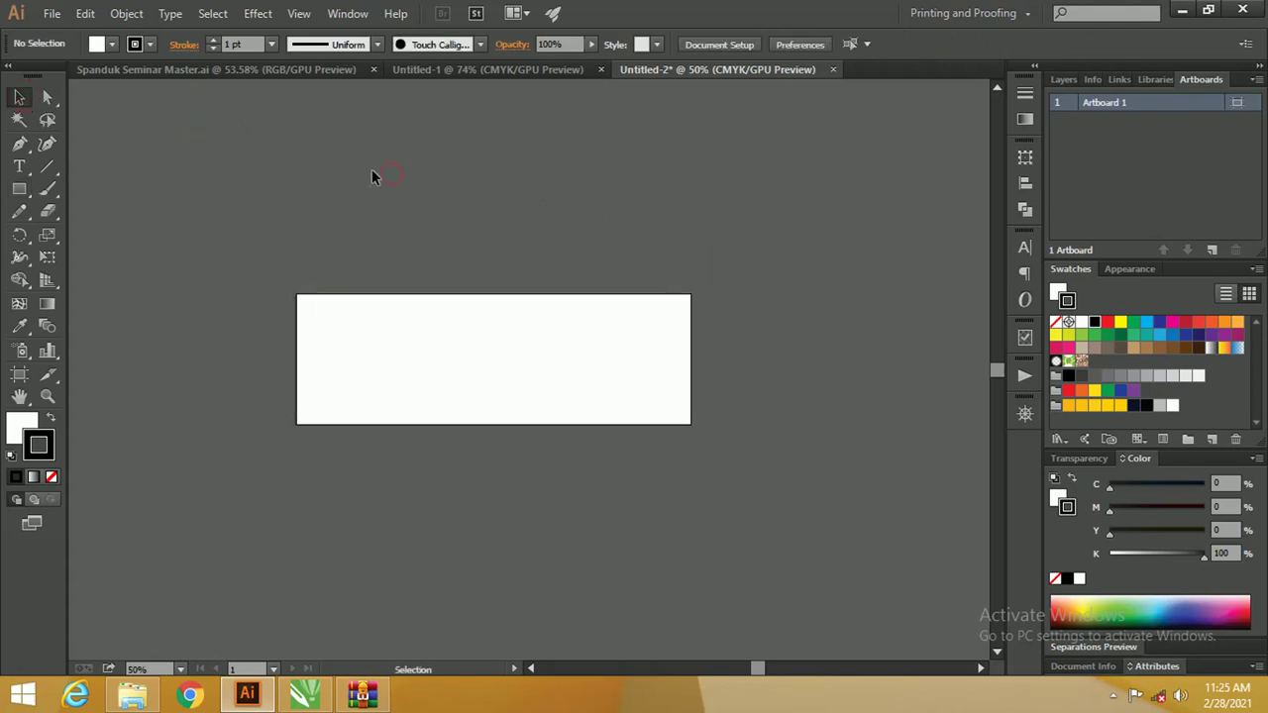
# Duplicate the white banner rectangle and place the copy up and to the right
pyautogui.click(484, 312)
pyautogui.moveTo(486, 314); pyautogui.dragTo(703, 235)
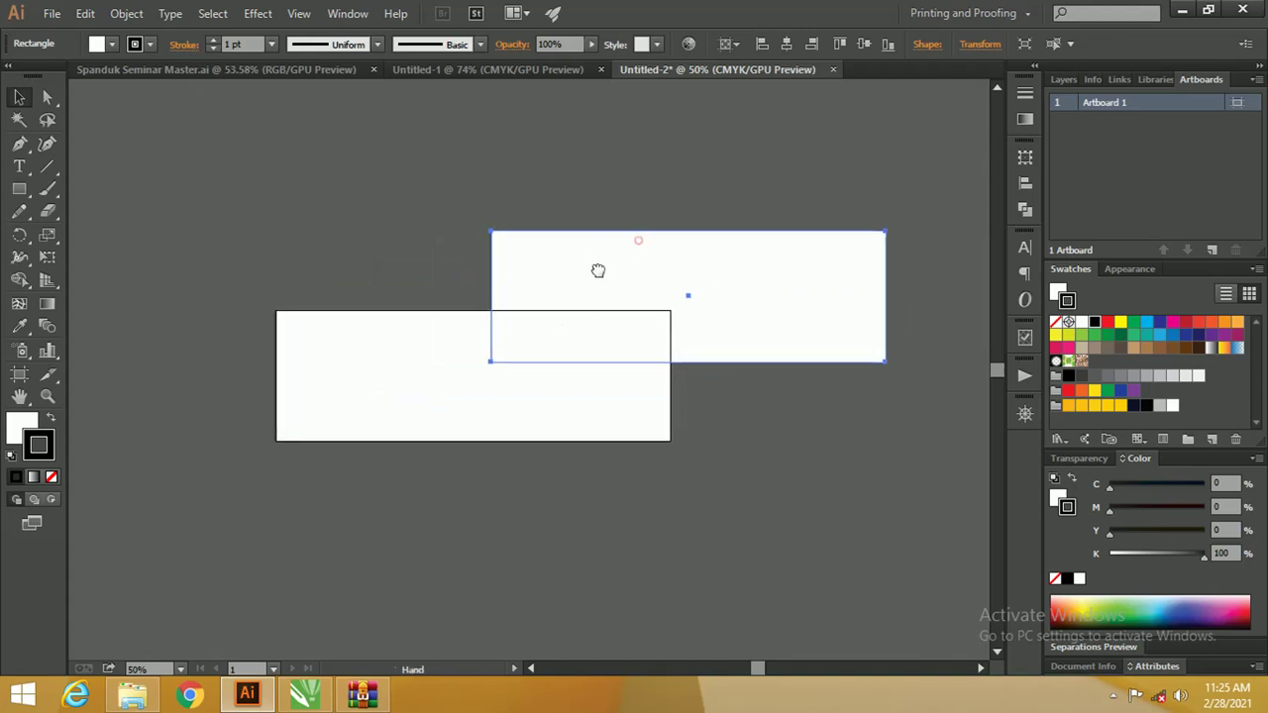
pyautogui.moveTo(546, 311); pyautogui.dragTo(684, 206)
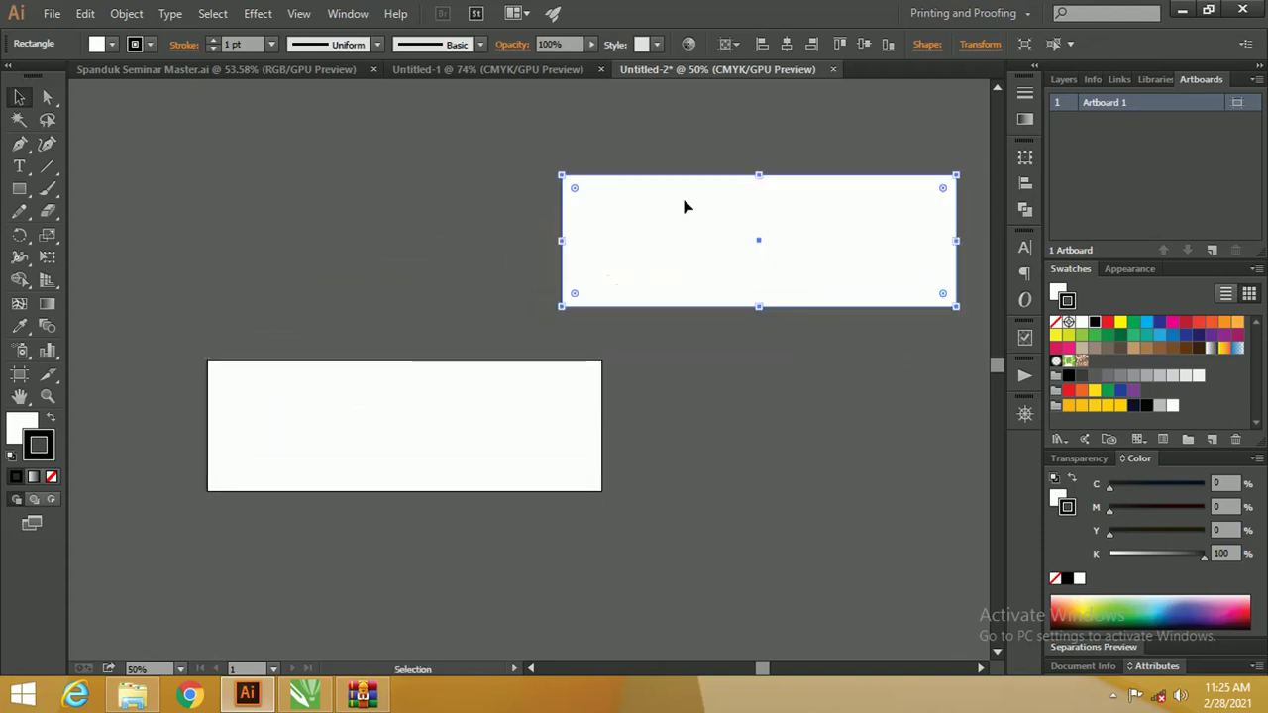
pyautogui.hscroll(-3, 557, 235)
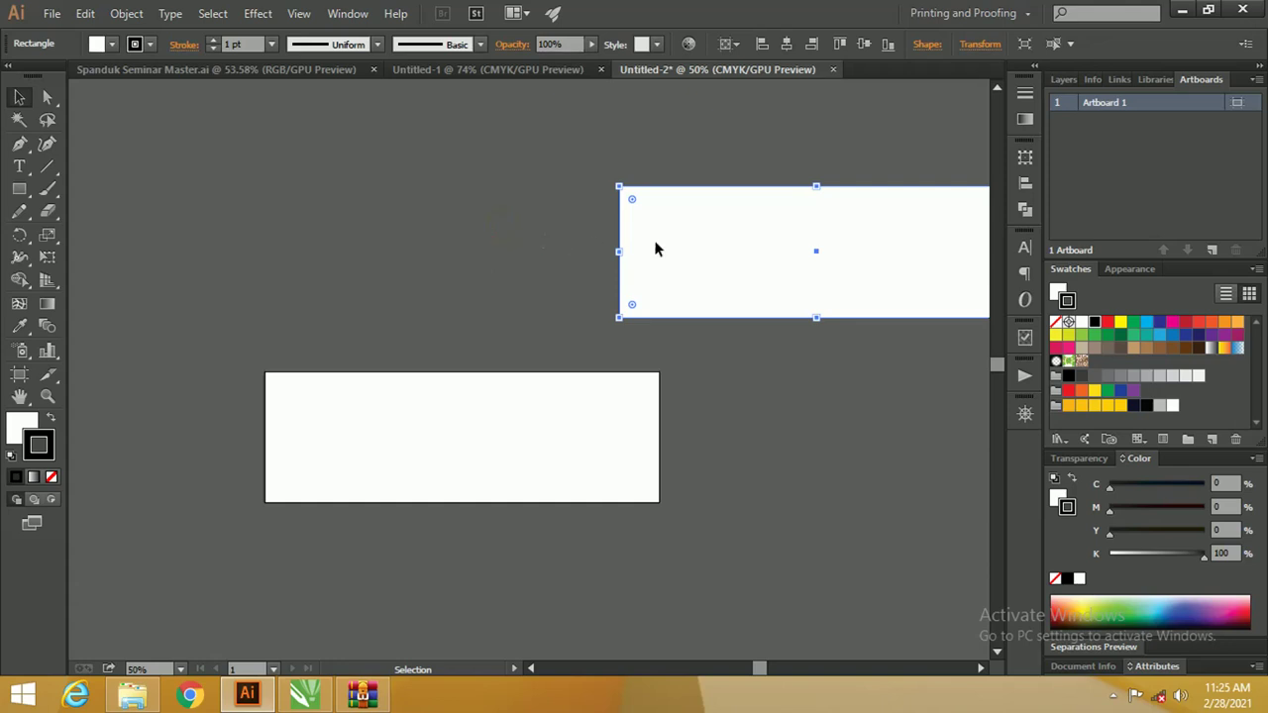
pyautogui.moveTo(655, 248); pyautogui.dragTo(619, 249)
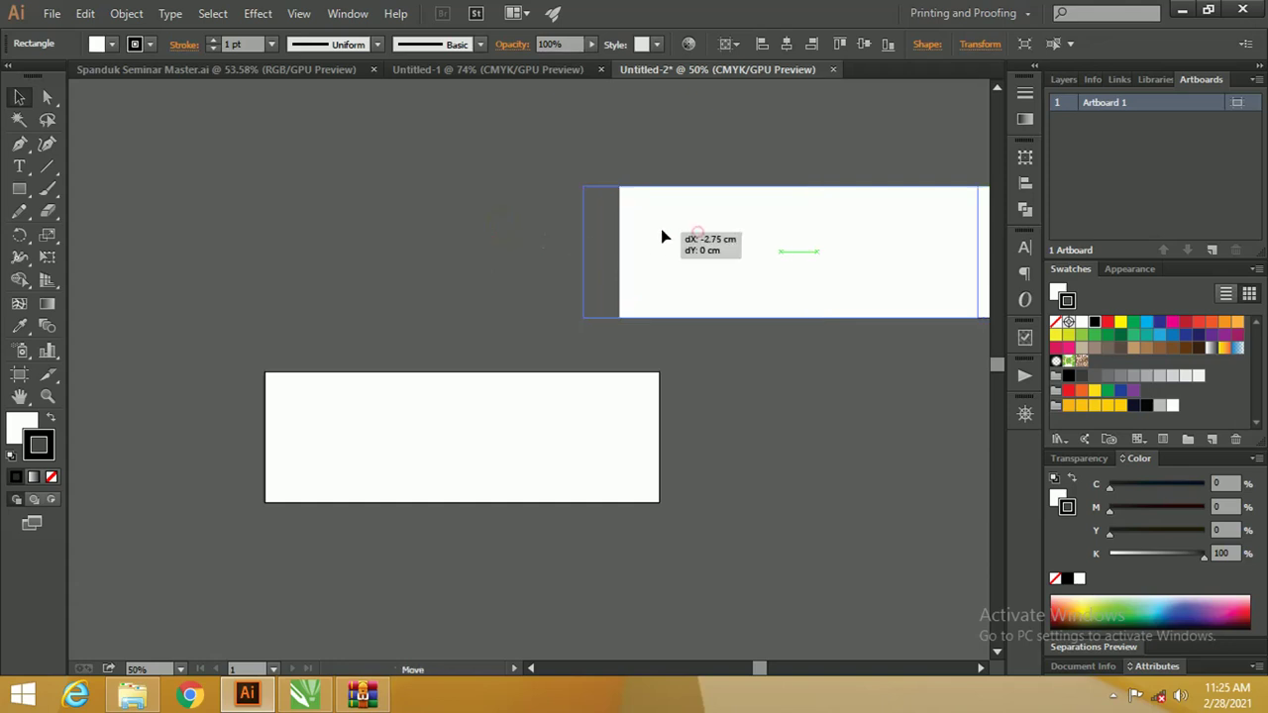
pyautogui.click(362, 237)
# Draw a white square of about 15 cm over the banner's top-left corner
pyautogui.click(335, 382)
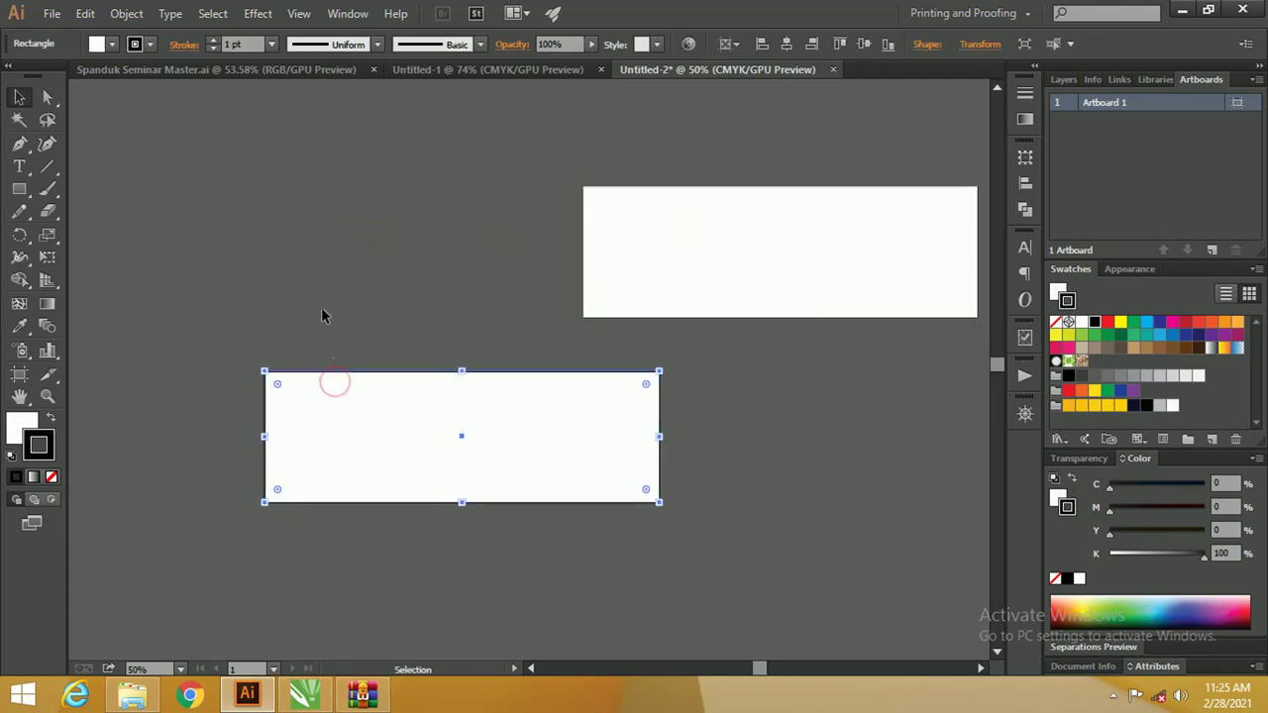
pyautogui.click(20, 190)
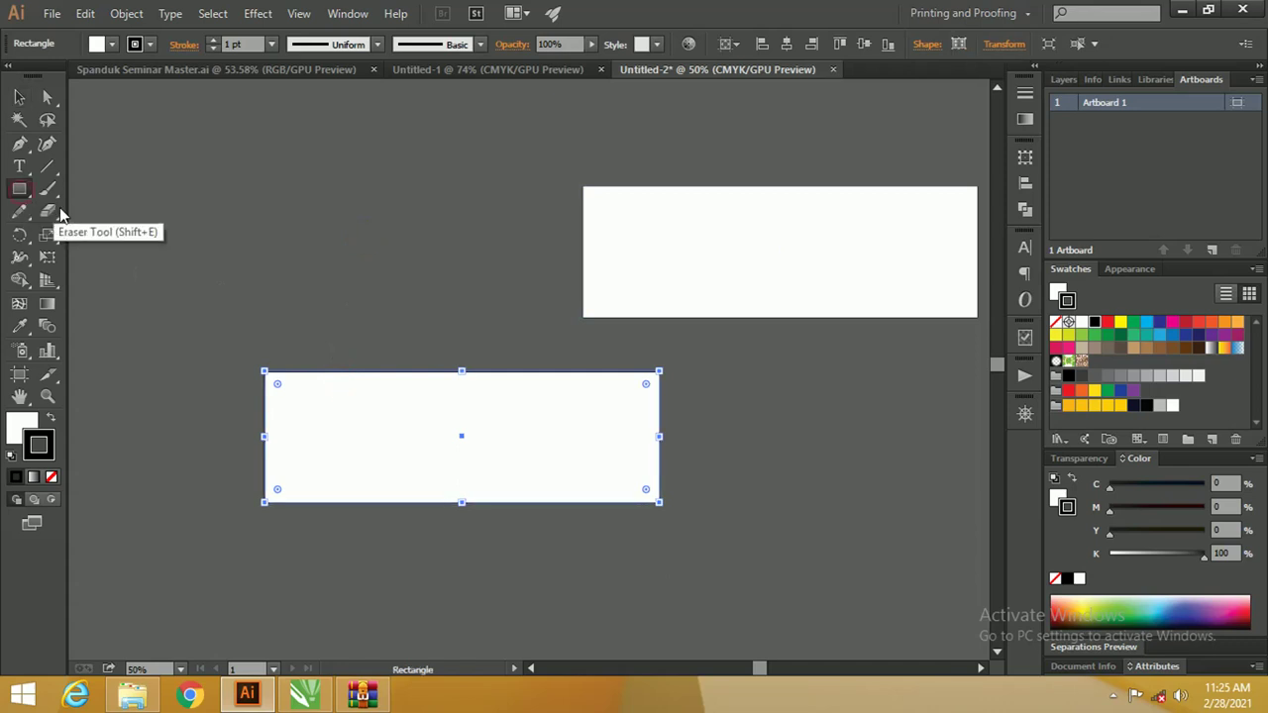
pyautogui.moveTo(172, 179); pyautogui.dragTo(359, 379)
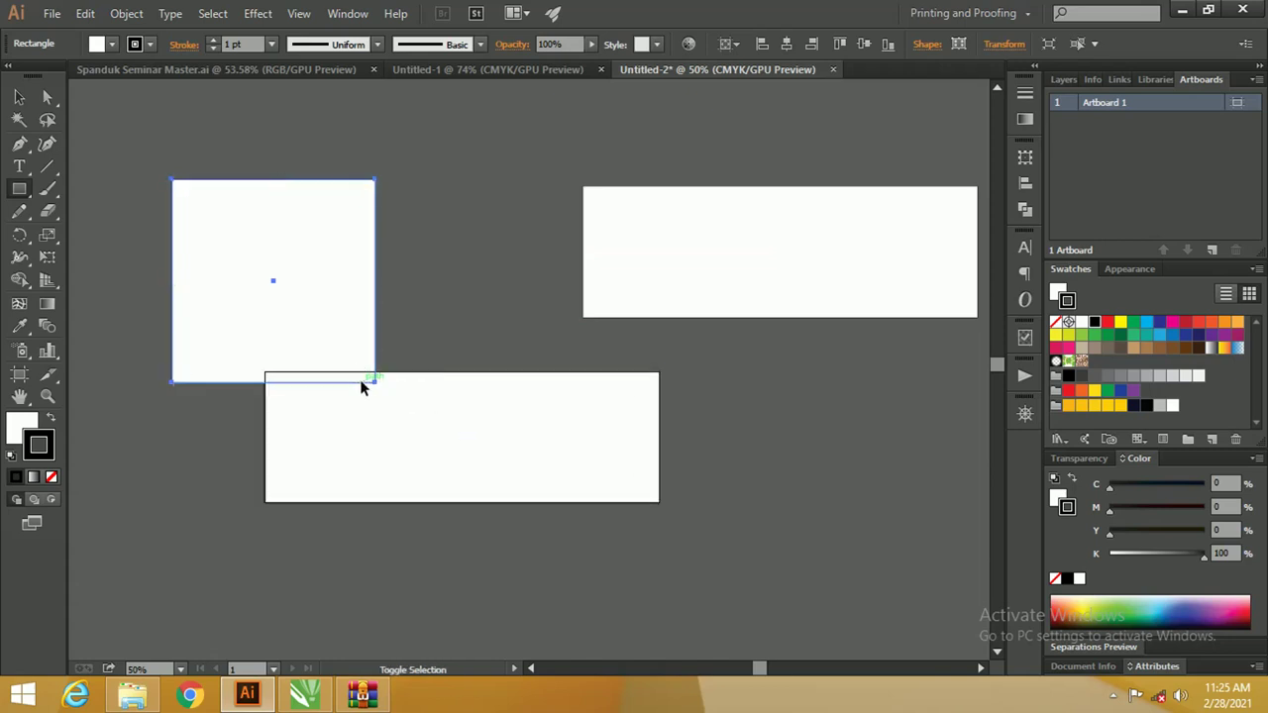
# Remove the square's fill, move it down onto the banner, and zoom in
pyautogui.click(19, 97)
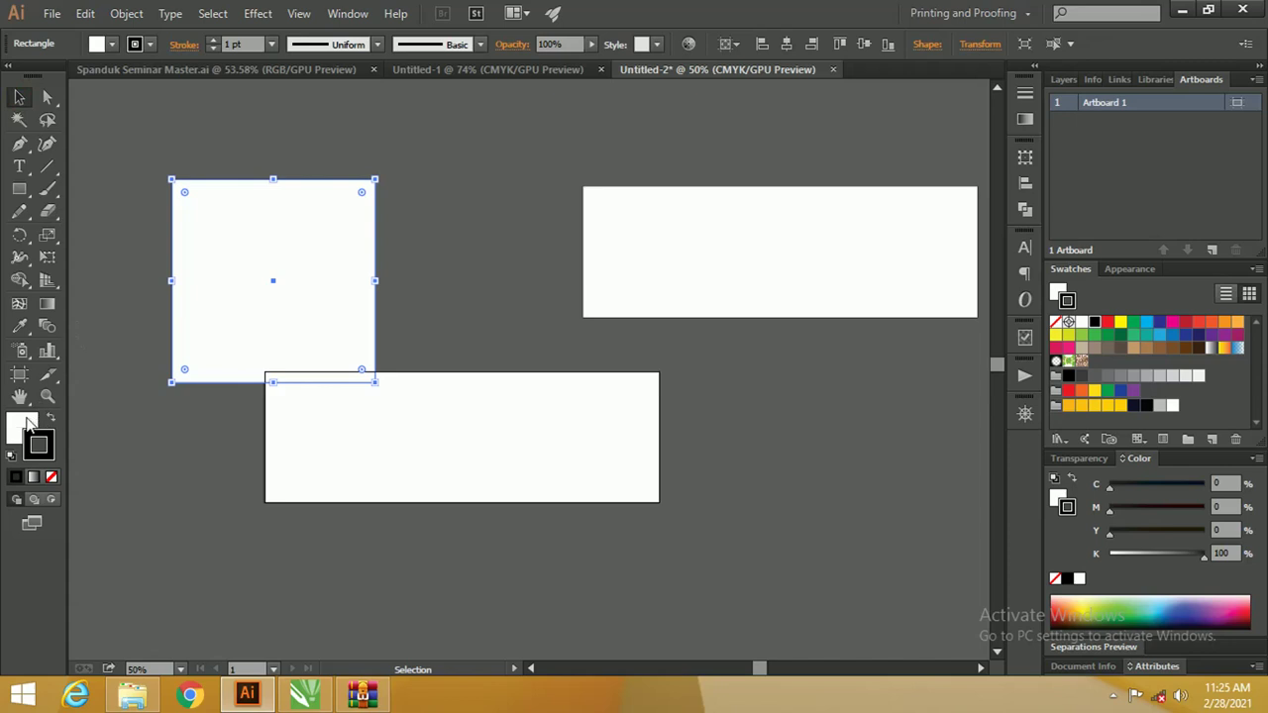
pyautogui.click(51, 477)
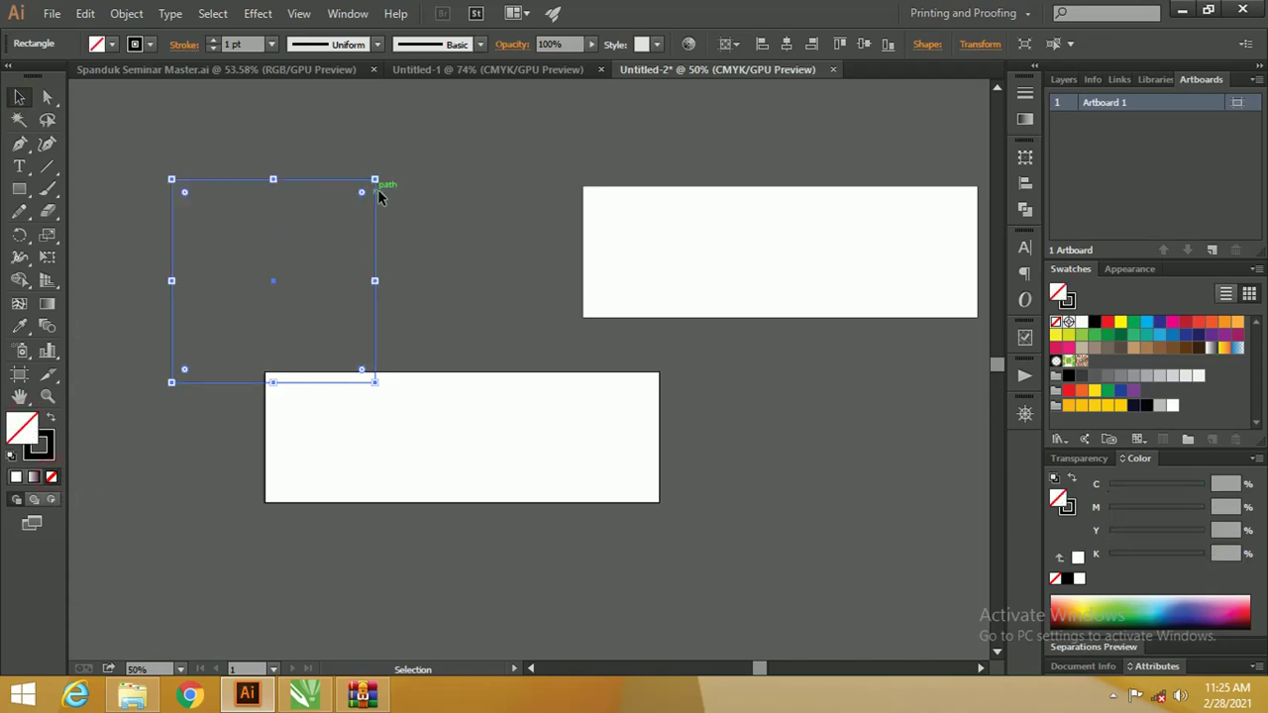
pyautogui.moveTo(378, 197); pyautogui.dragTo(383, 282)
pyautogui.press('z')
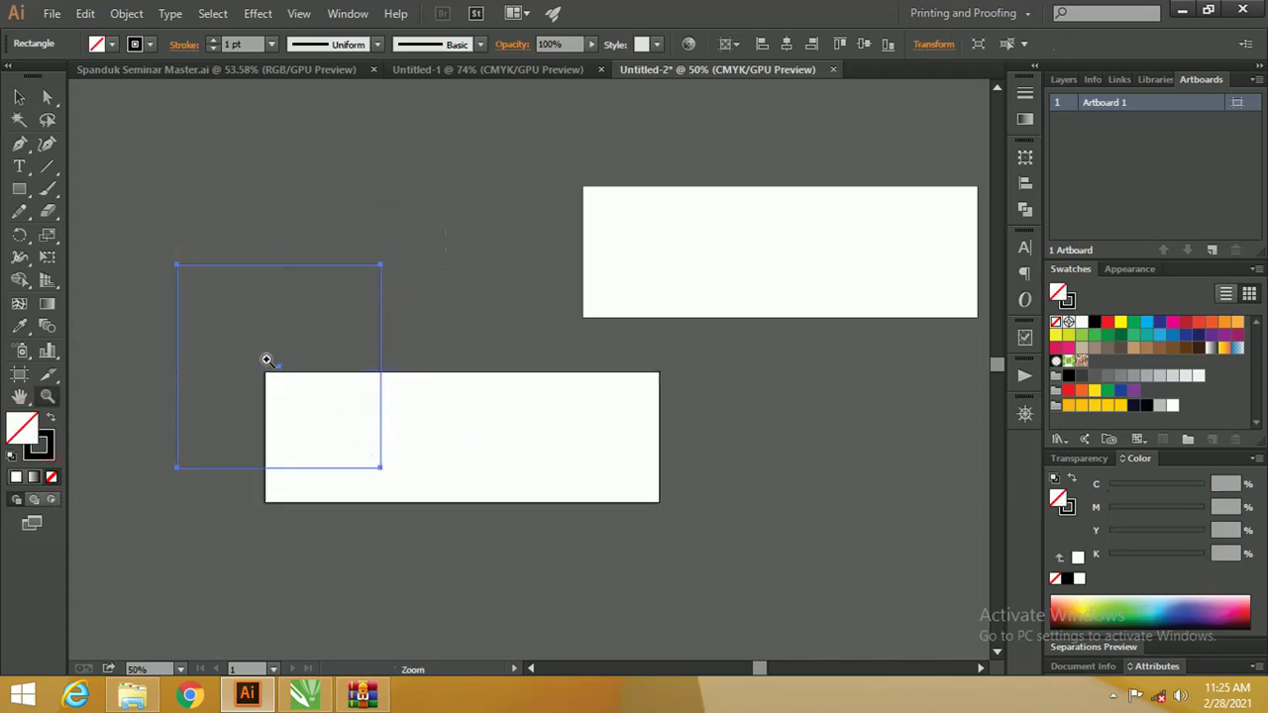
pyautogui.moveTo(267, 360); pyautogui.dragTo(323, 322)
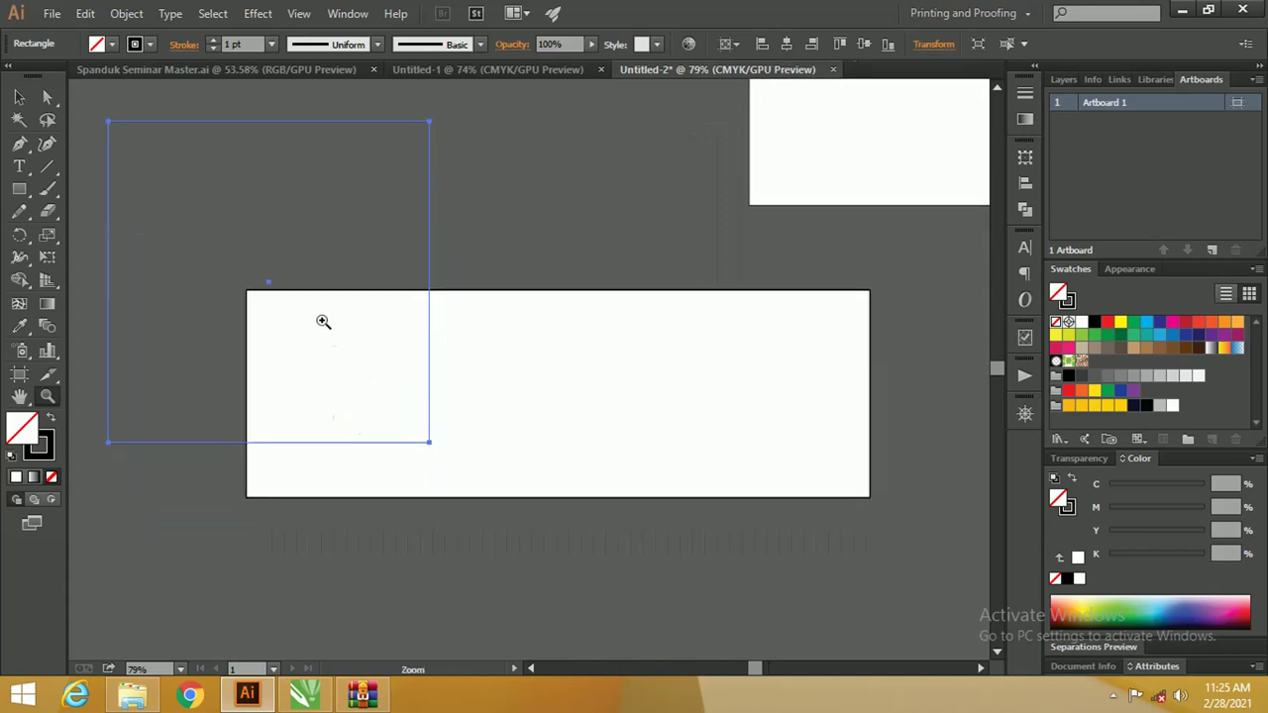
pyautogui.moveTo(351, 287); pyautogui.dragTo(376, 299)
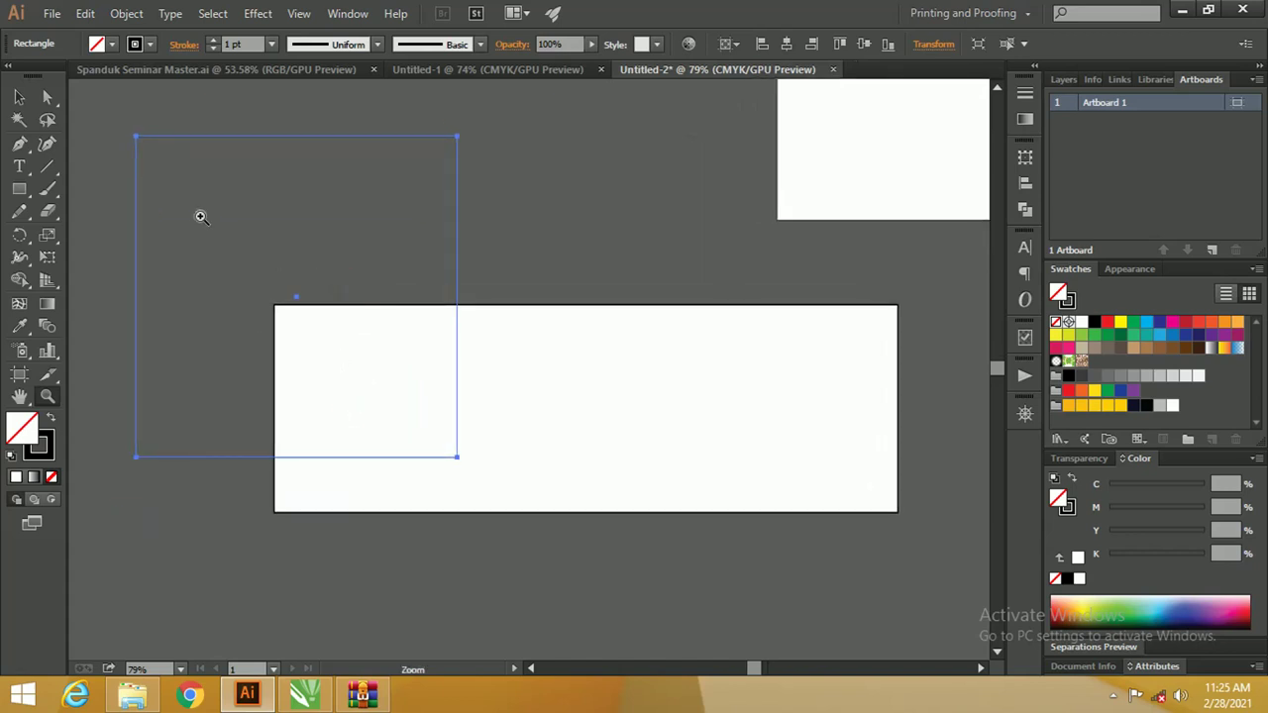
# Rotate the square roughly 10° clockwise and reposition it up and right
pyautogui.click(21, 98)
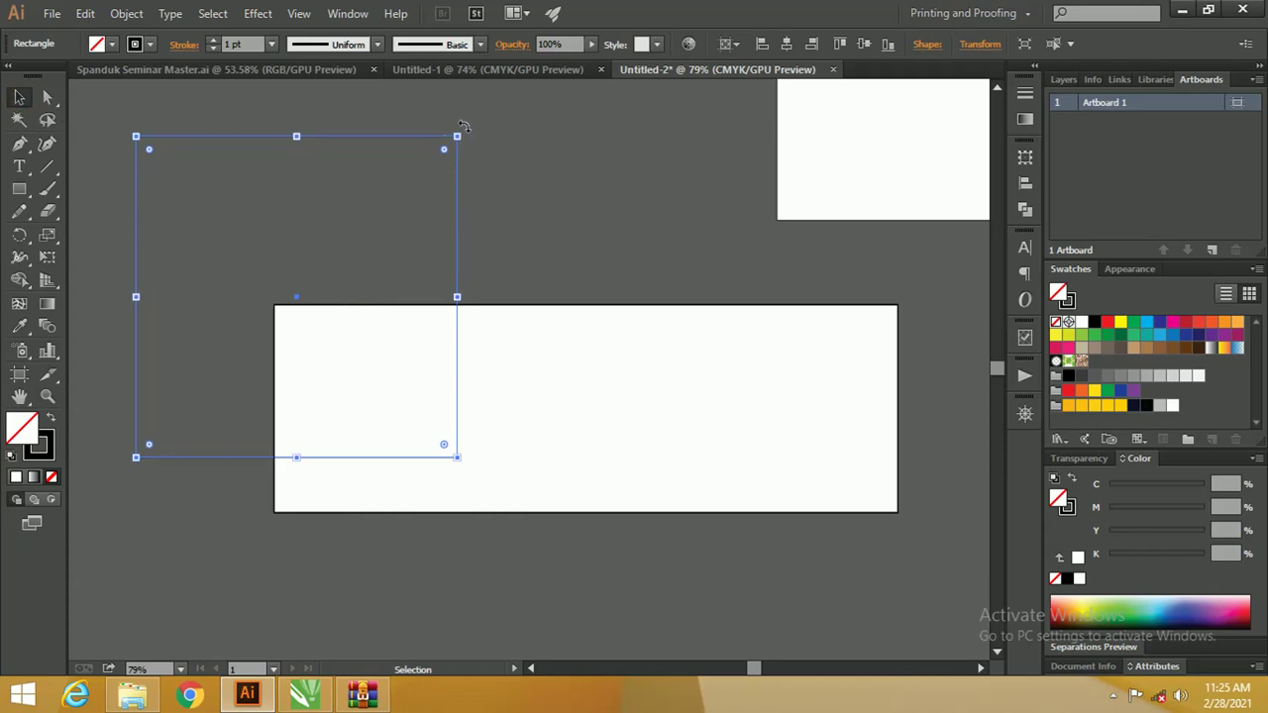
pyautogui.moveTo(461, 126)
pyautogui.mouseDown()
pyautogui.moveTo(497, 189)
pyautogui.moveTo(488, 147)
pyautogui.mouseUp()
pyautogui.moveTo(473, 215); pyautogui.dragTo(514, 203)
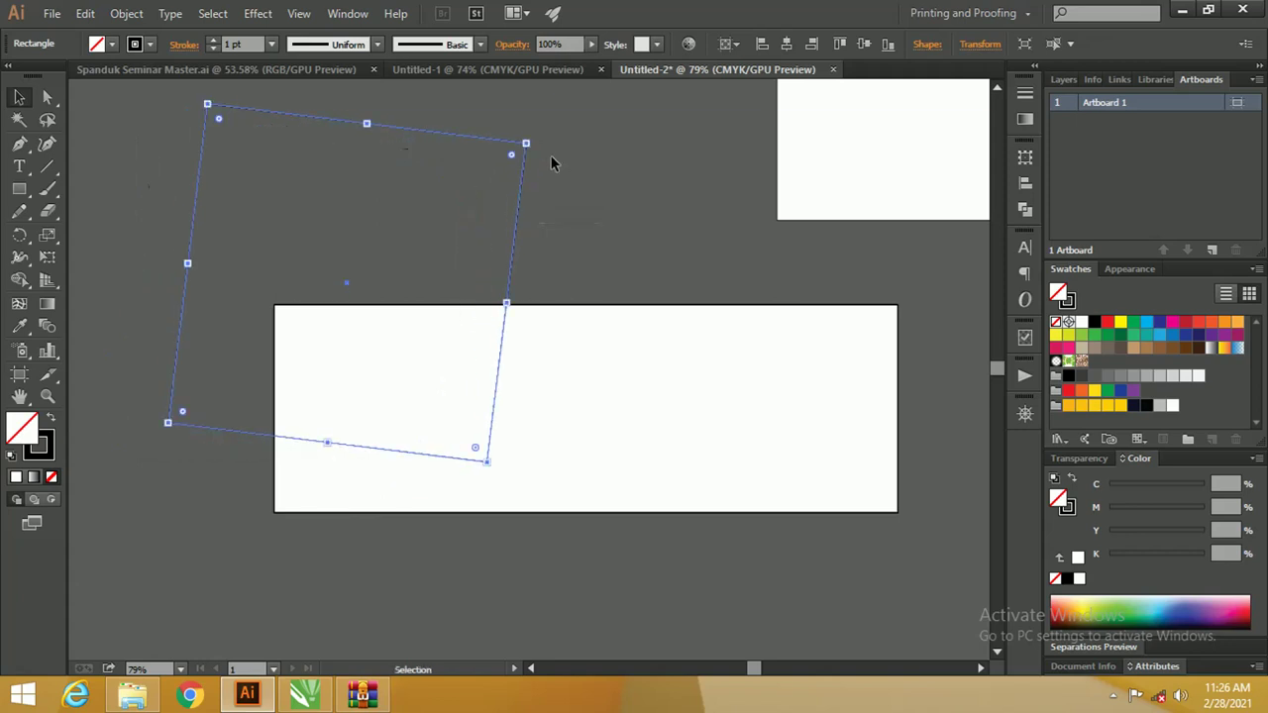
pyautogui.moveTo(538, 143); pyautogui.dragTo(551, 148)
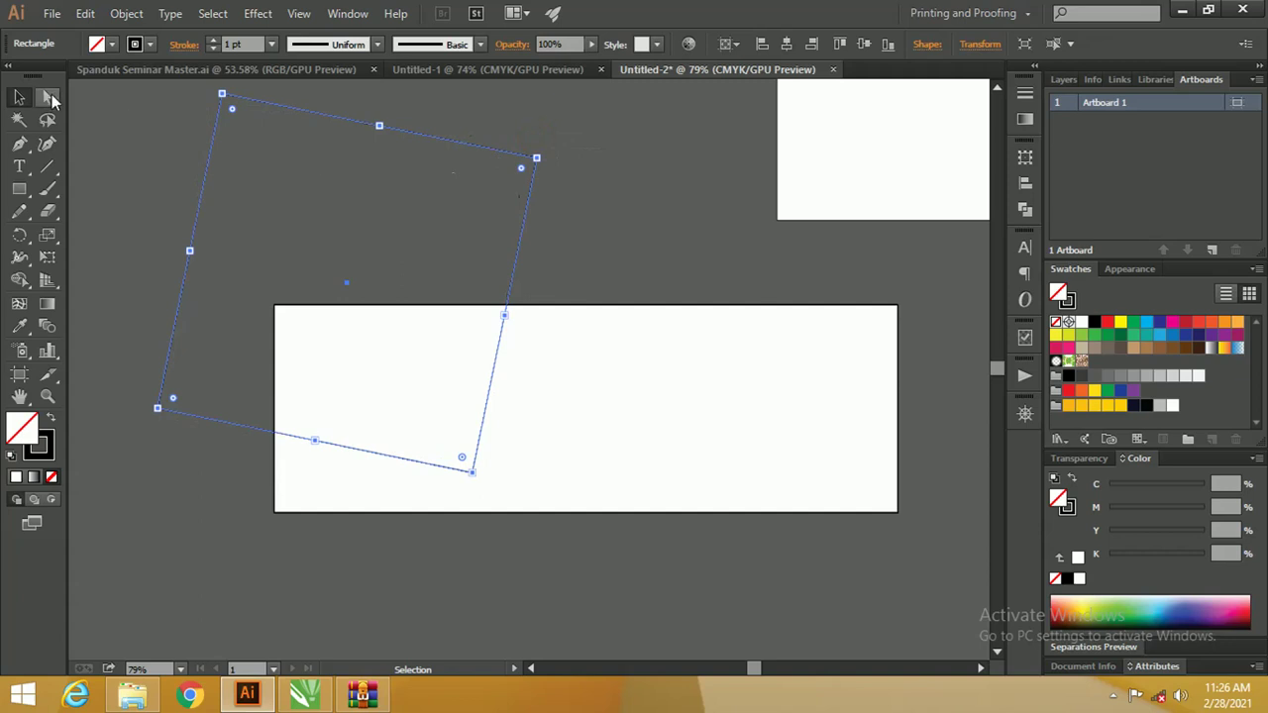
# Round the tilted square's corners to about 2.12 cm and enlarge it to about 16.5 cm
pyautogui.click(50, 95)
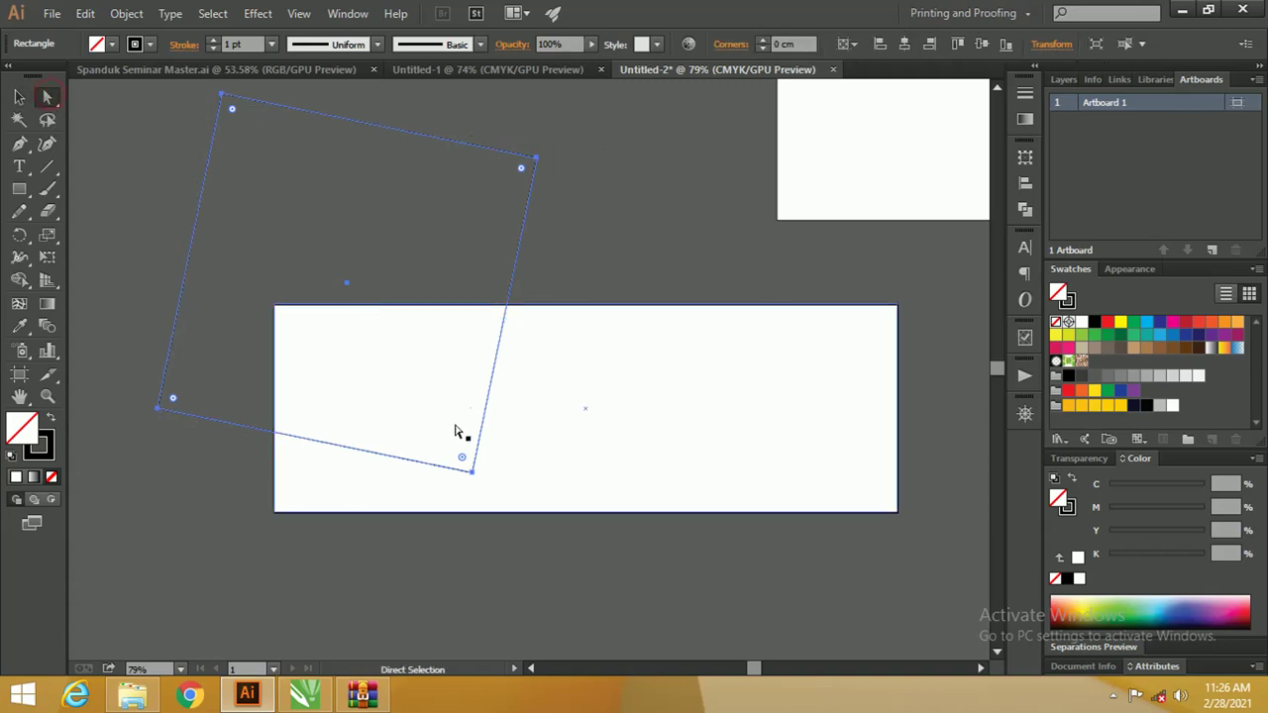
pyautogui.moveTo(459, 459)
pyautogui.mouseDown()
pyautogui.moveTo(446, 422)
pyautogui.moveTo(453, 432)
pyautogui.mouseUp()
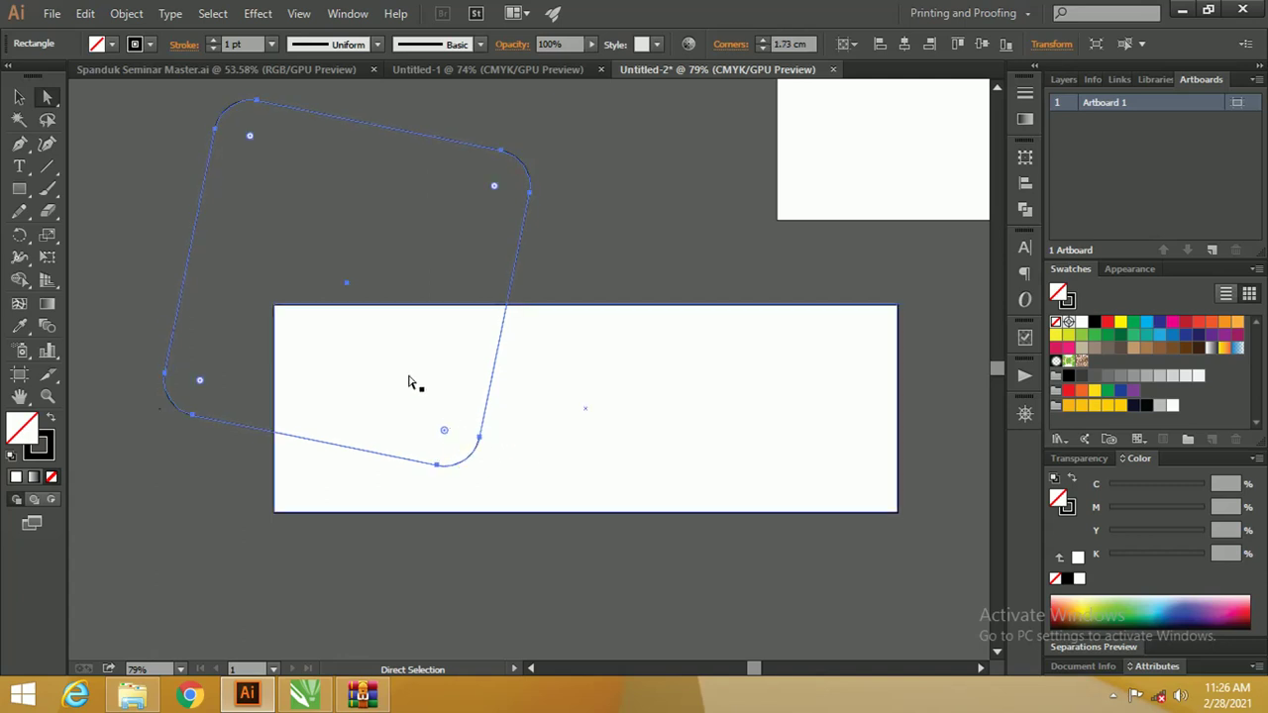
pyautogui.click(19, 96)
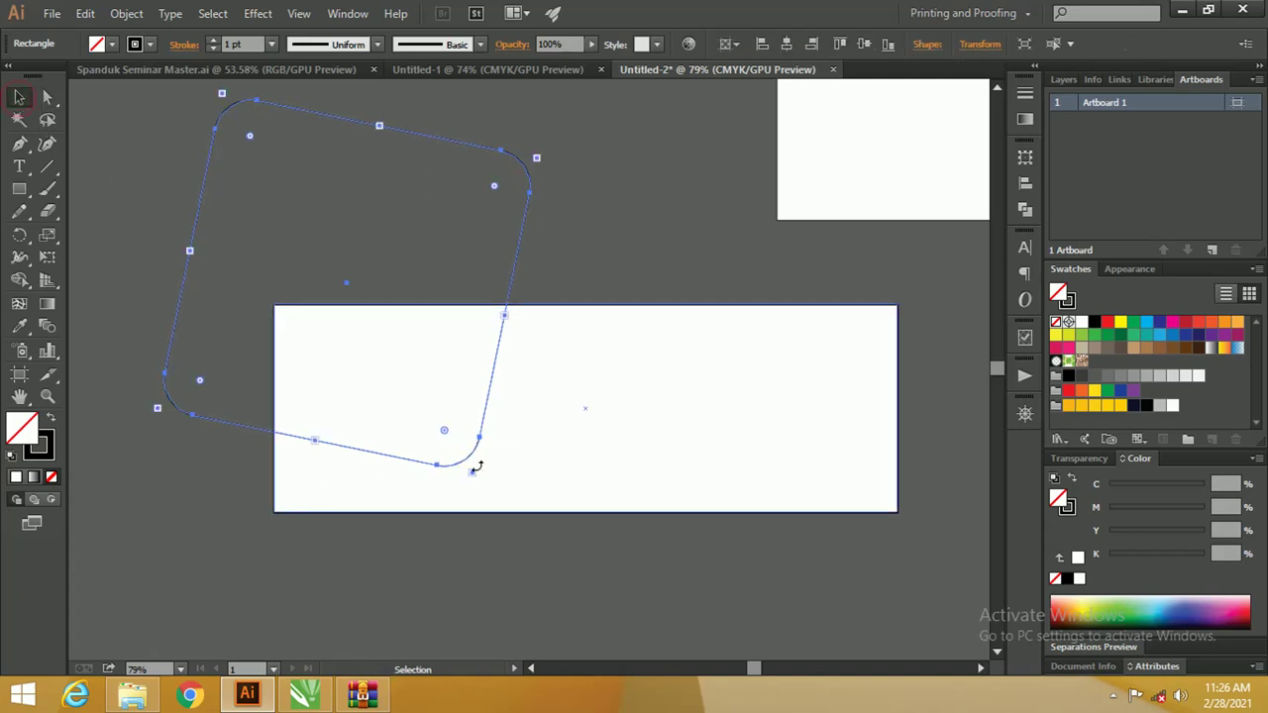
pyautogui.moveTo(476, 474); pyautogui.dragTo(490, 498)
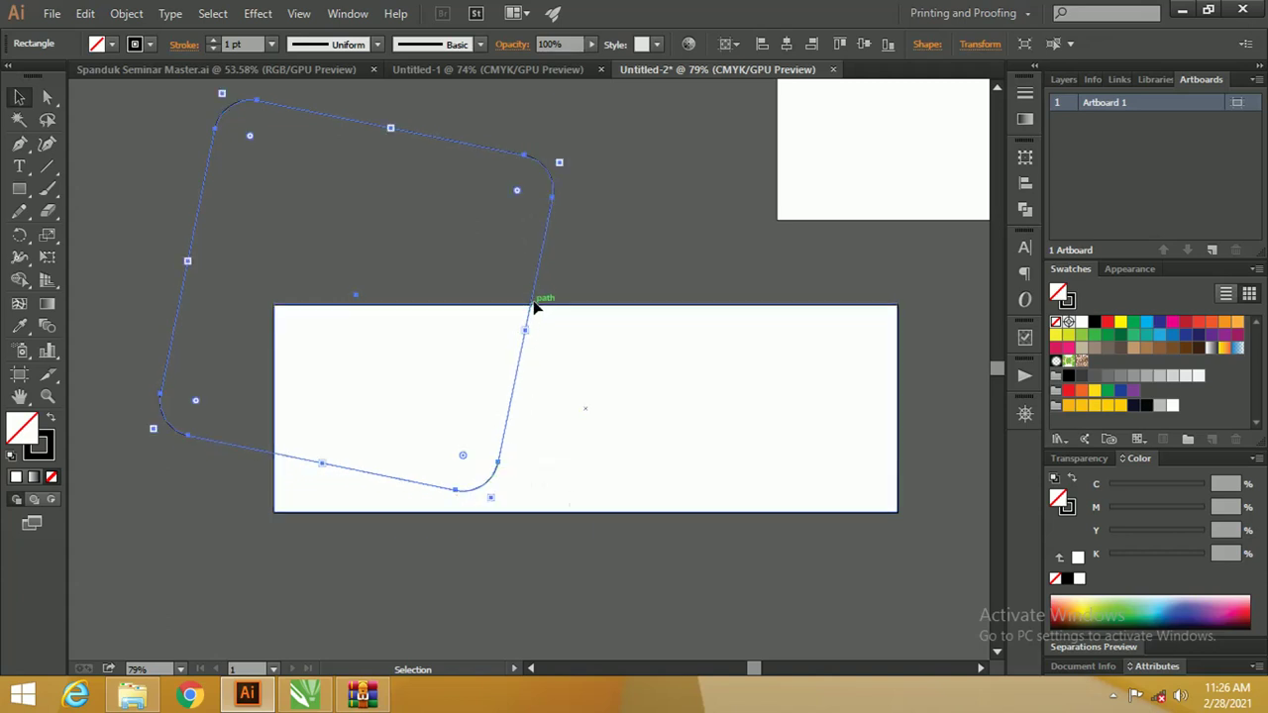
pyautogui.moveTo(532, 297); pyautogui.dragTo(554, 313)
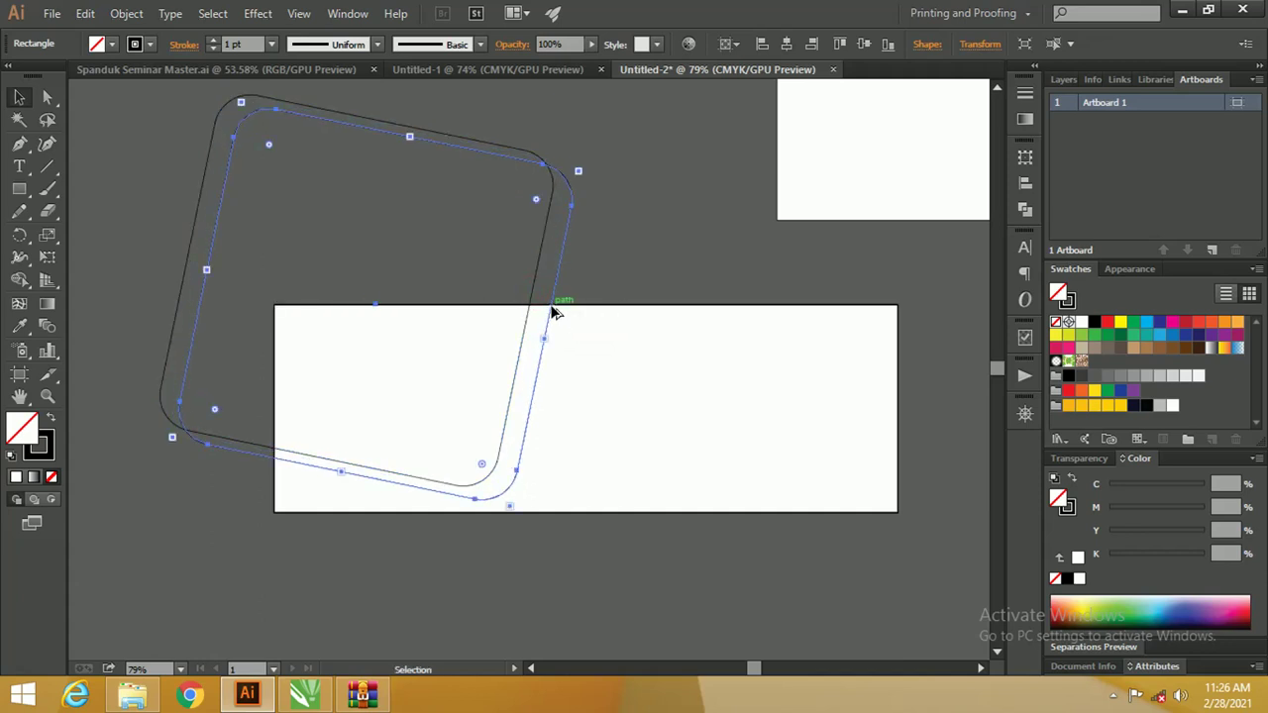
# Discard the trial duplicates, keeping one unfilled rounded square with a 1 pt black stroke
pyautogui.press('Delete')
pyautogui.click(537, 286)
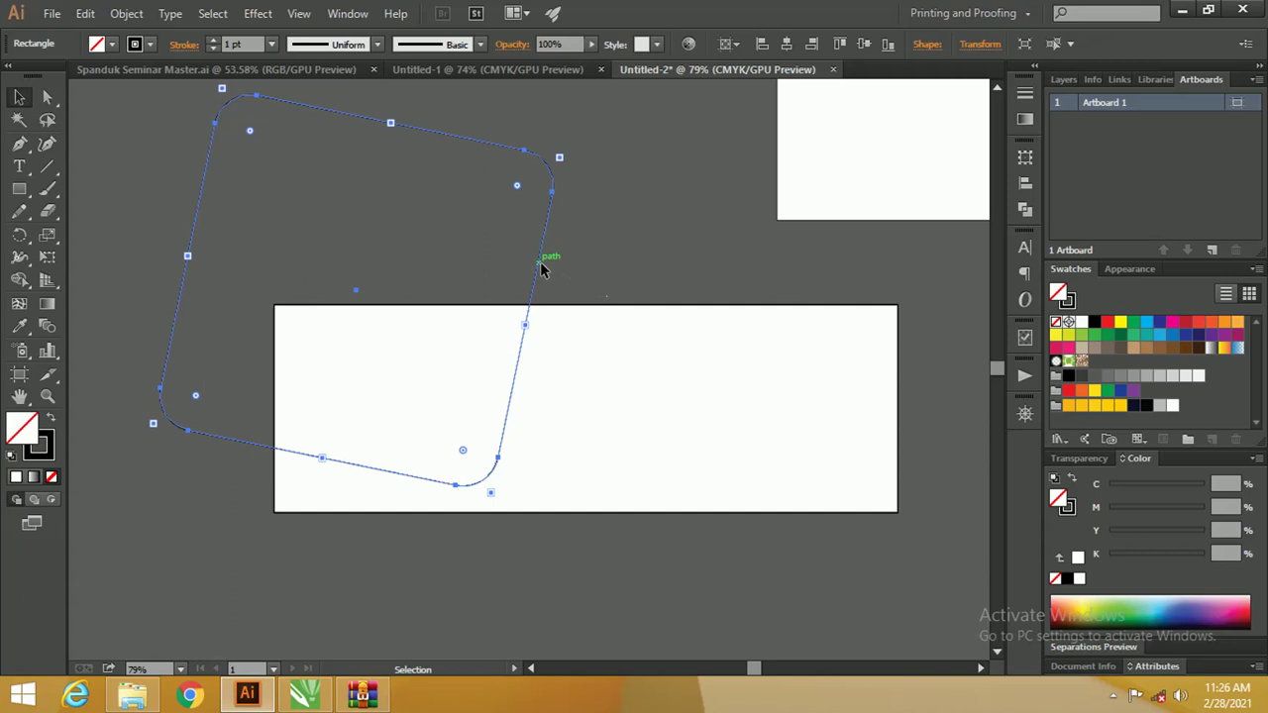
pyautogui.press('a')
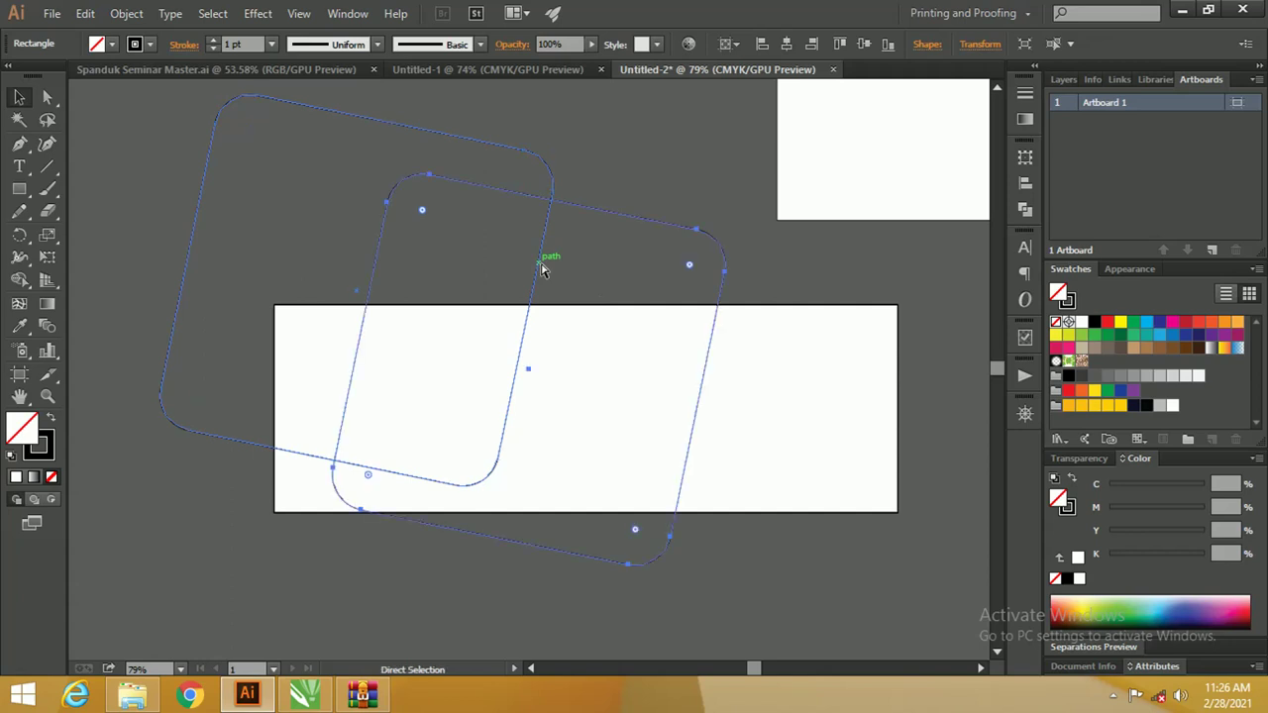
pyautogui.moveTo(542, 267); pyautogui.dragTo(624, 263)
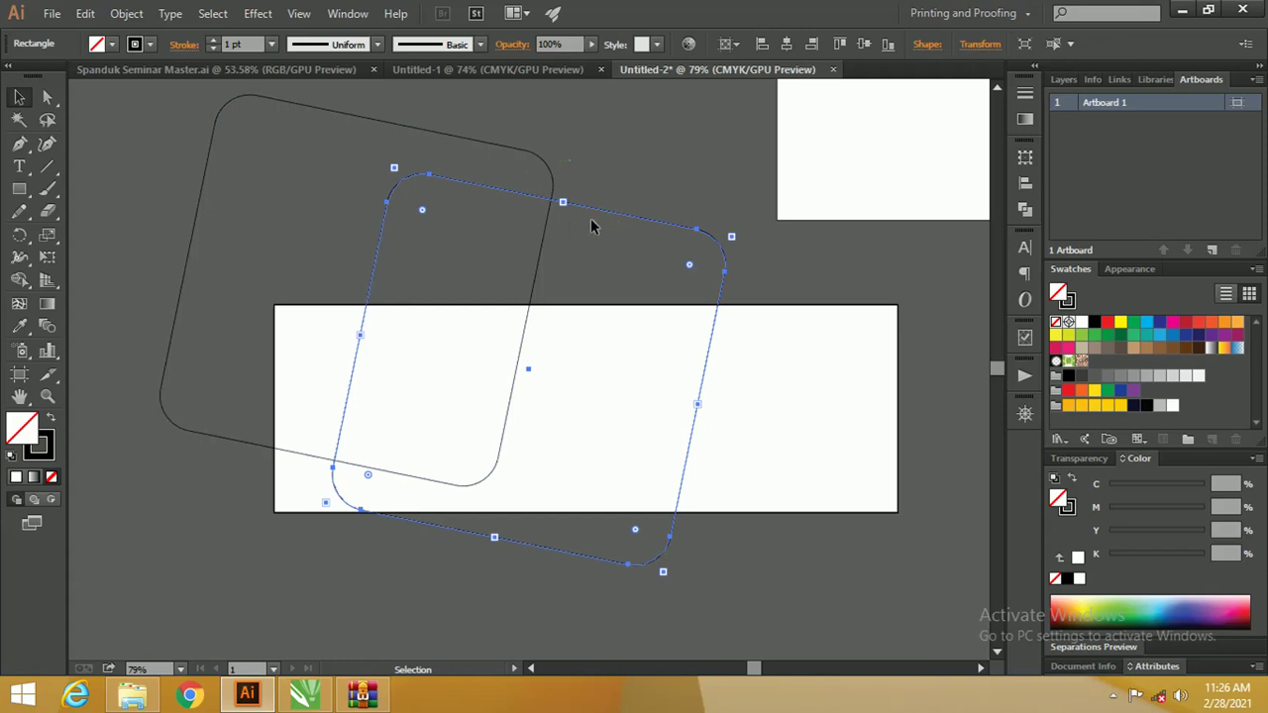
pyautogui.hotkey('ctrl', 'z')
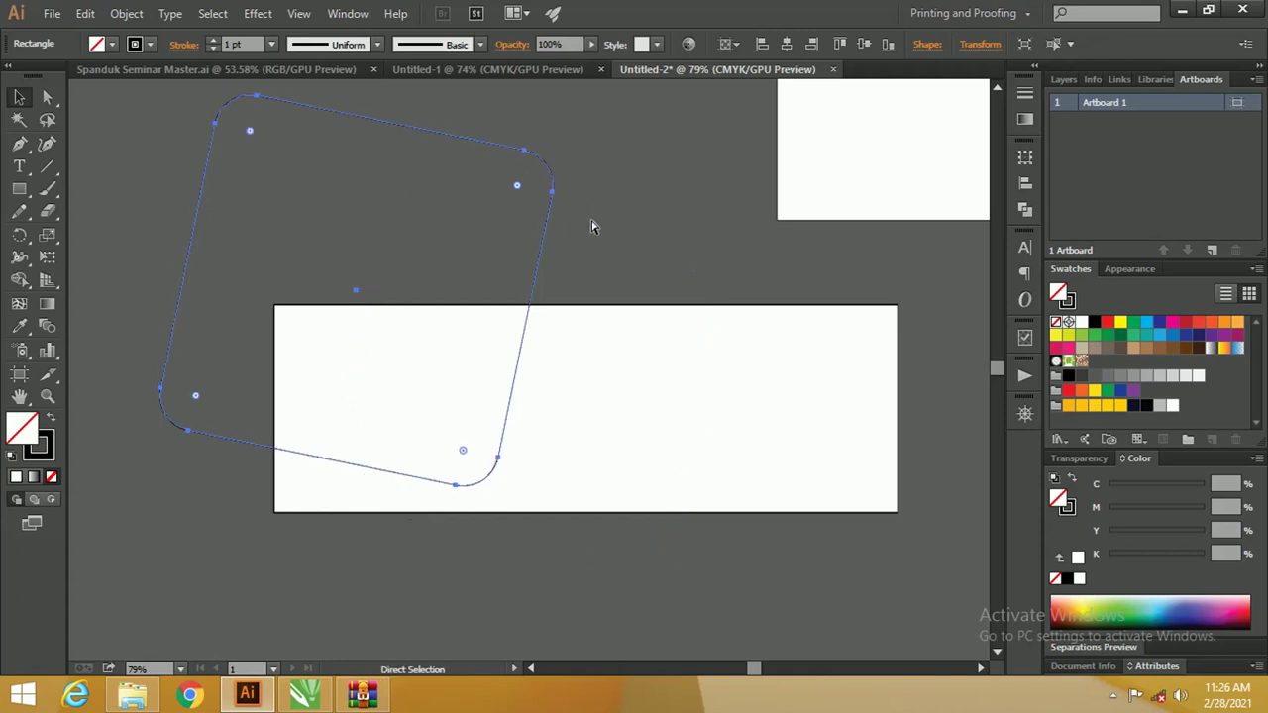
pyautogui.press('v')
pyautogui.moveTo(548, 224); pyautogui.dragTo(679, 299)
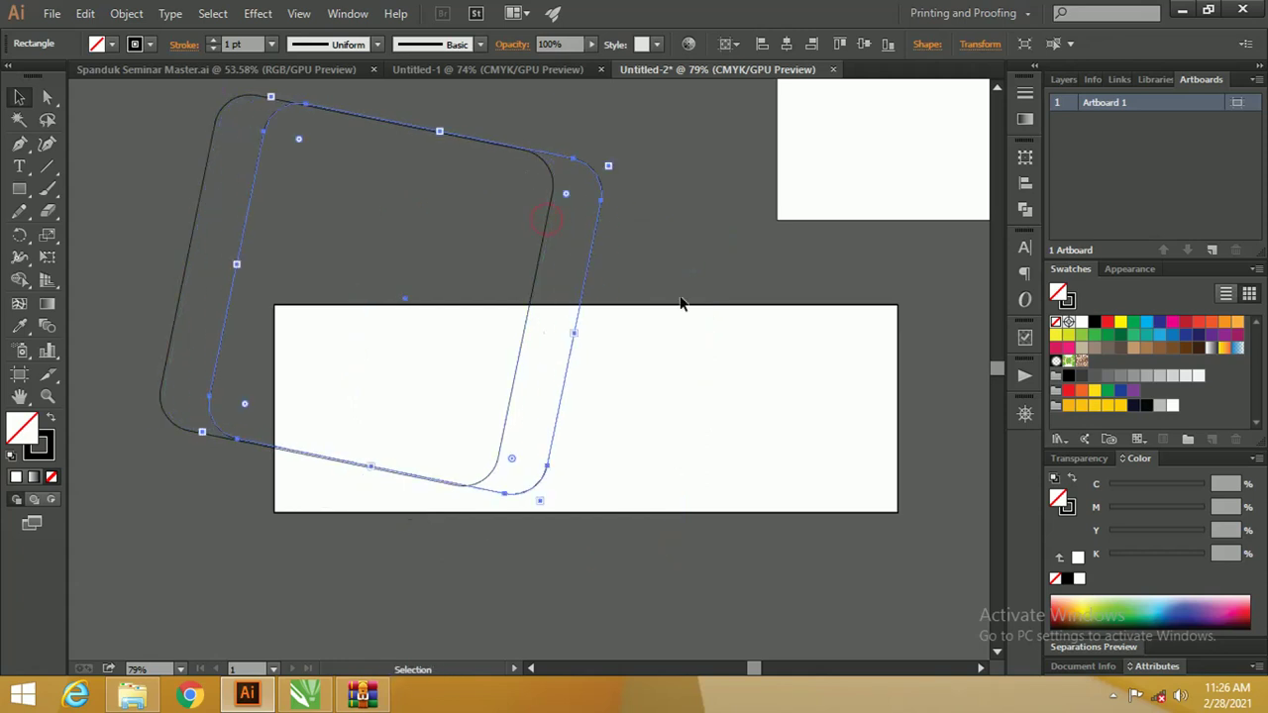
pyautogui.hotkey('ctrl', 'z')
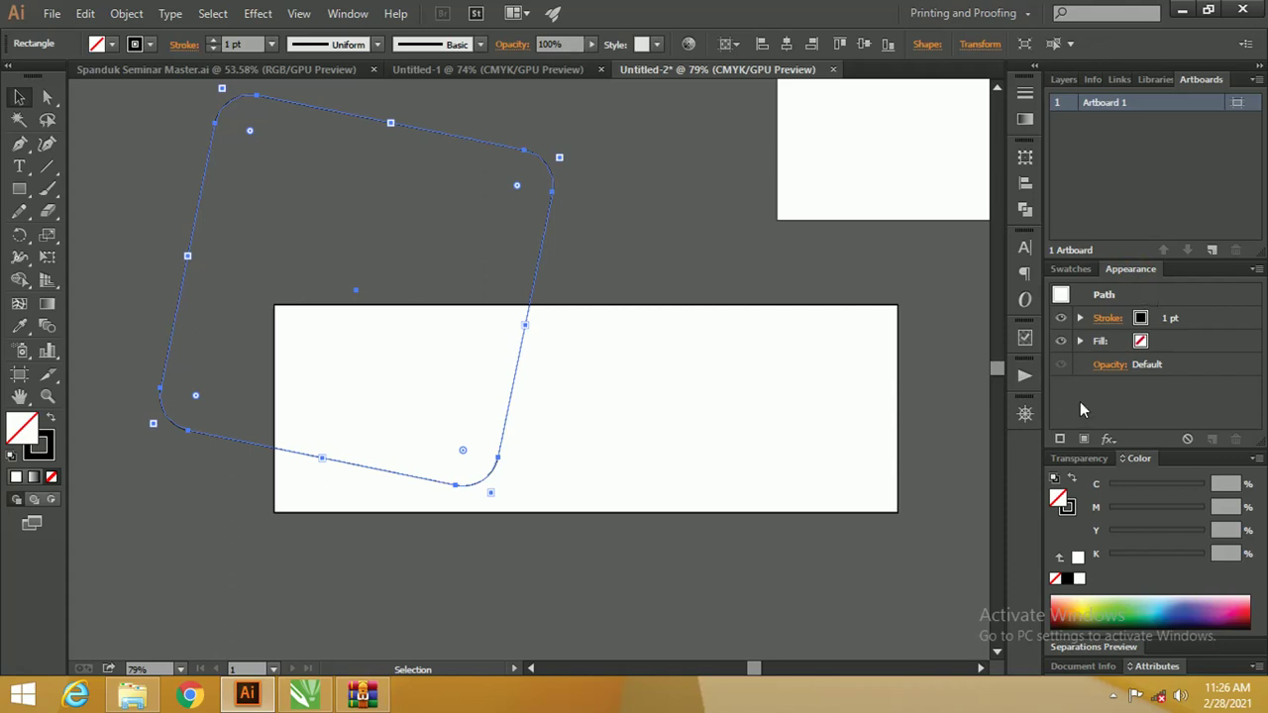
# Add an Offset Path effect to the rounded square, previewing a 1 cm offset
pyautogui.click(1108, 439)
pyautogui.moveTo(1000, 329)
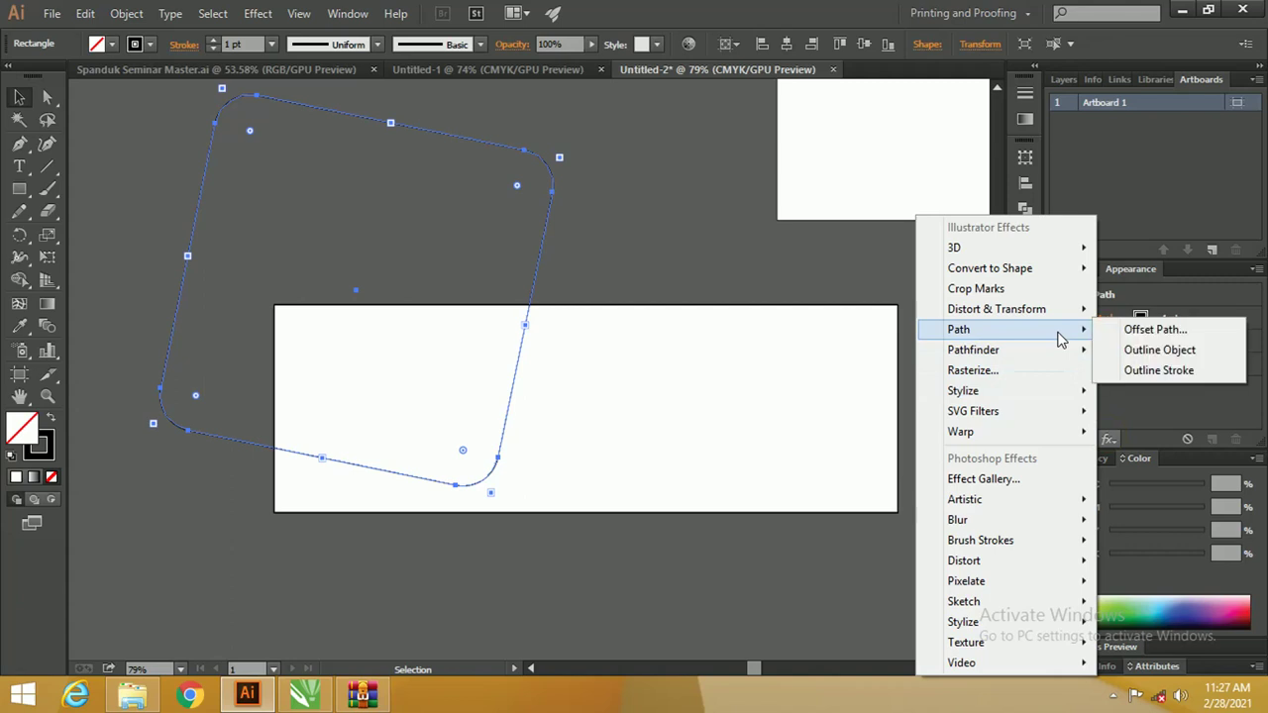
pyautogui.click(1150, 329)
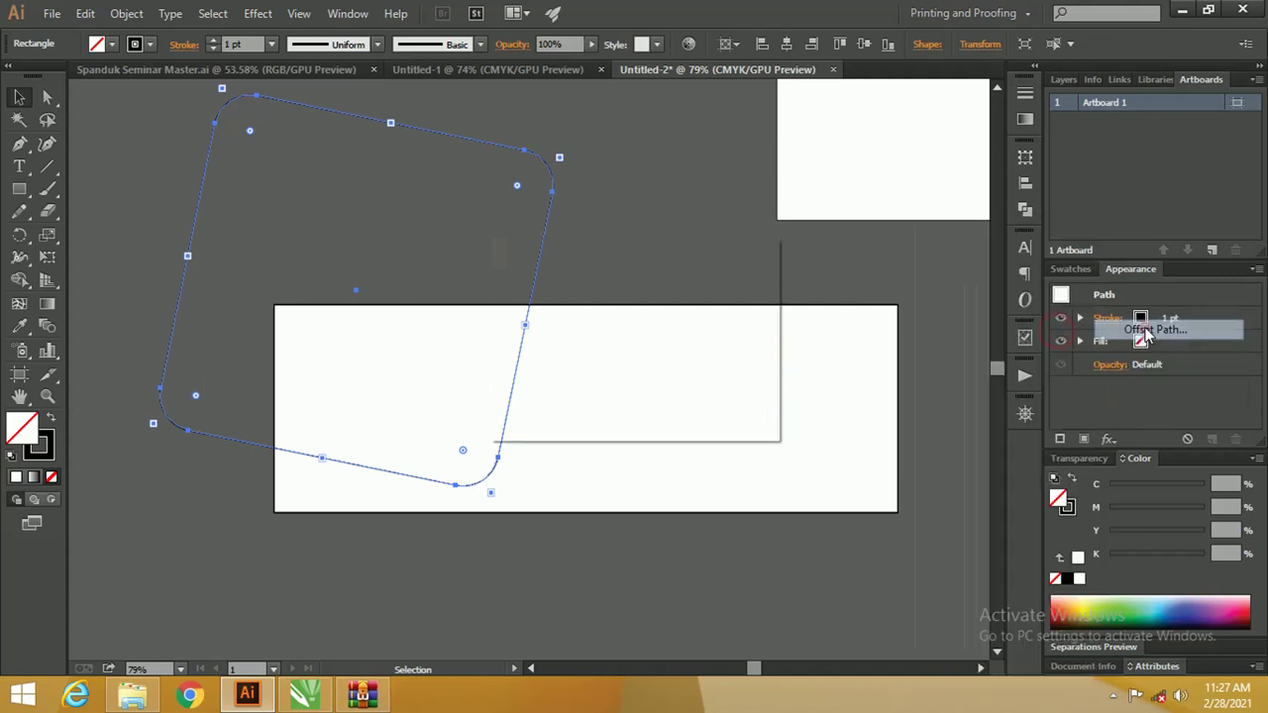
pyautogui.click(512, 393)
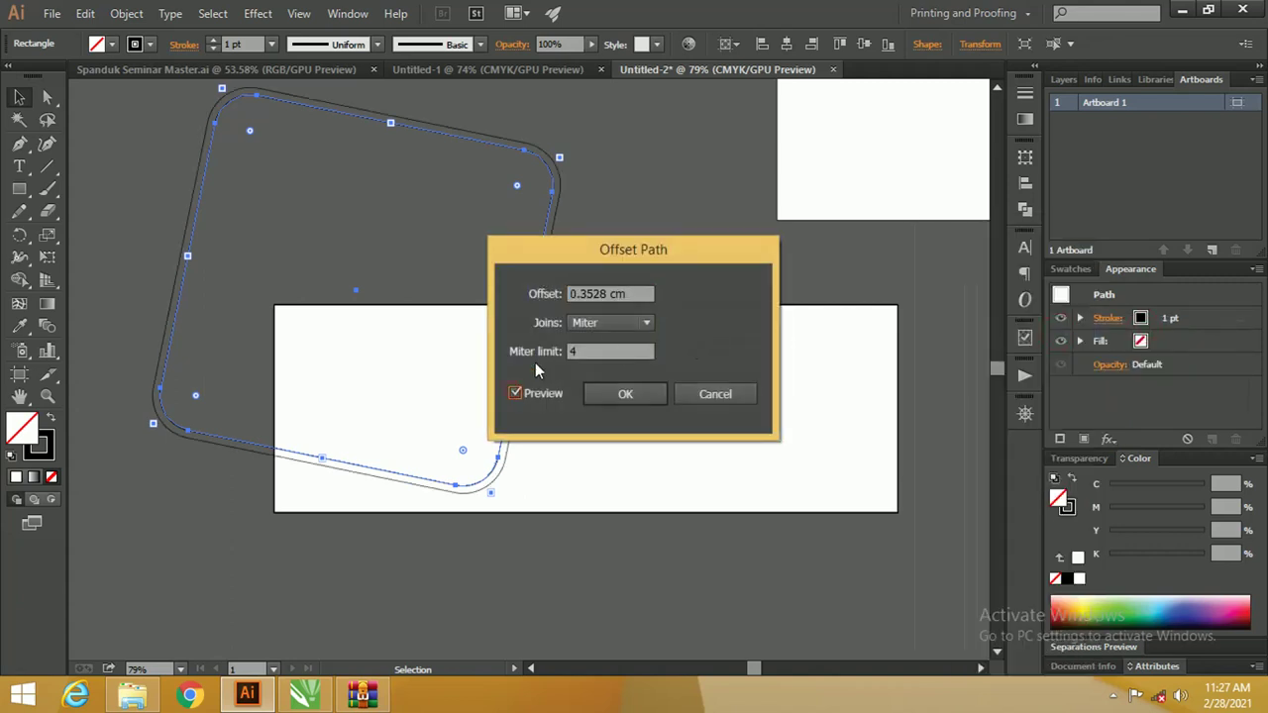
pyautogui.moveTo(605, 255); pyautogui.dragTo(792, 256)
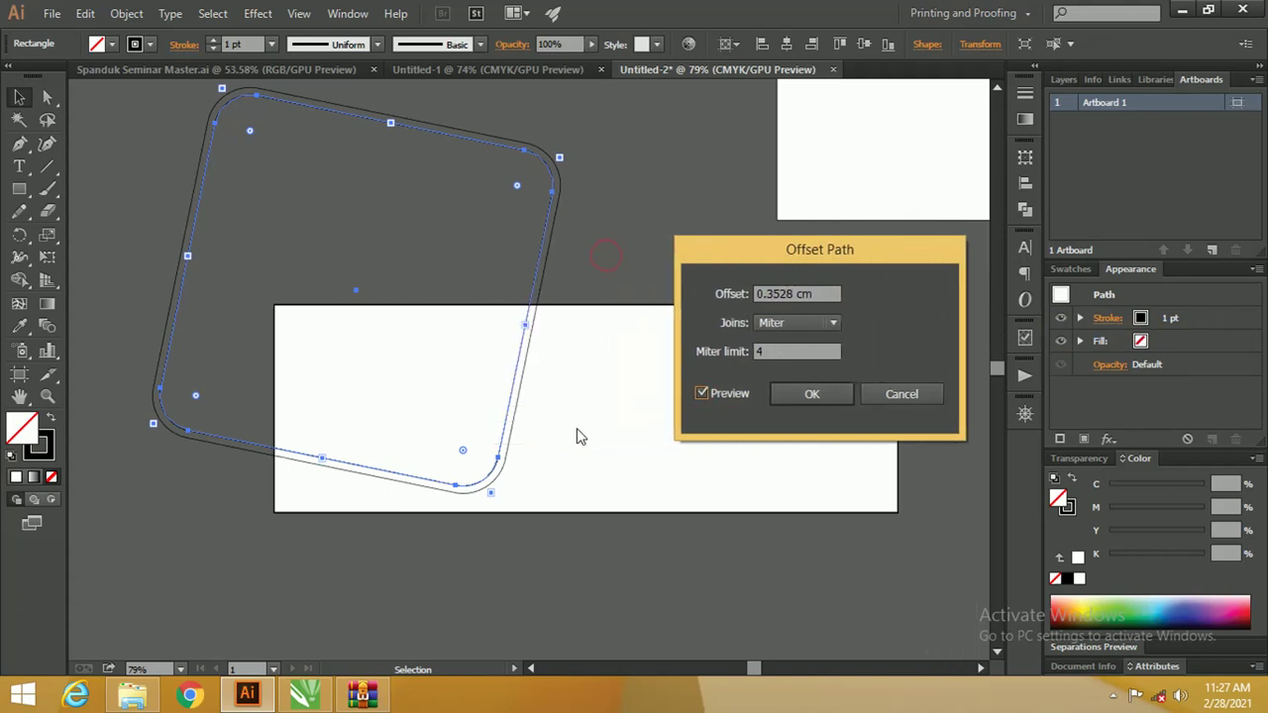
pyautogui.moveTo(771, 293); pyautogui.dragTo(787, 294)
pyautogui.doubleClick(797, 295)
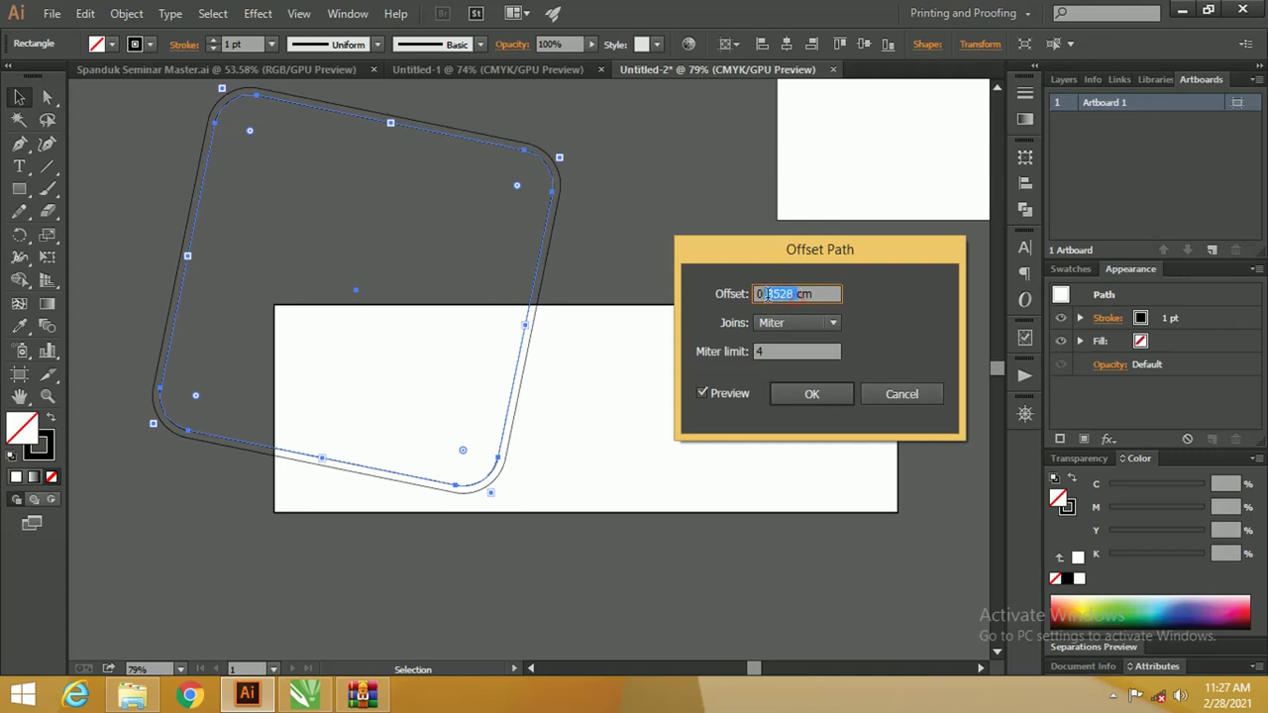
pyautogui.write('1')
pyautogui.click(702, 393)
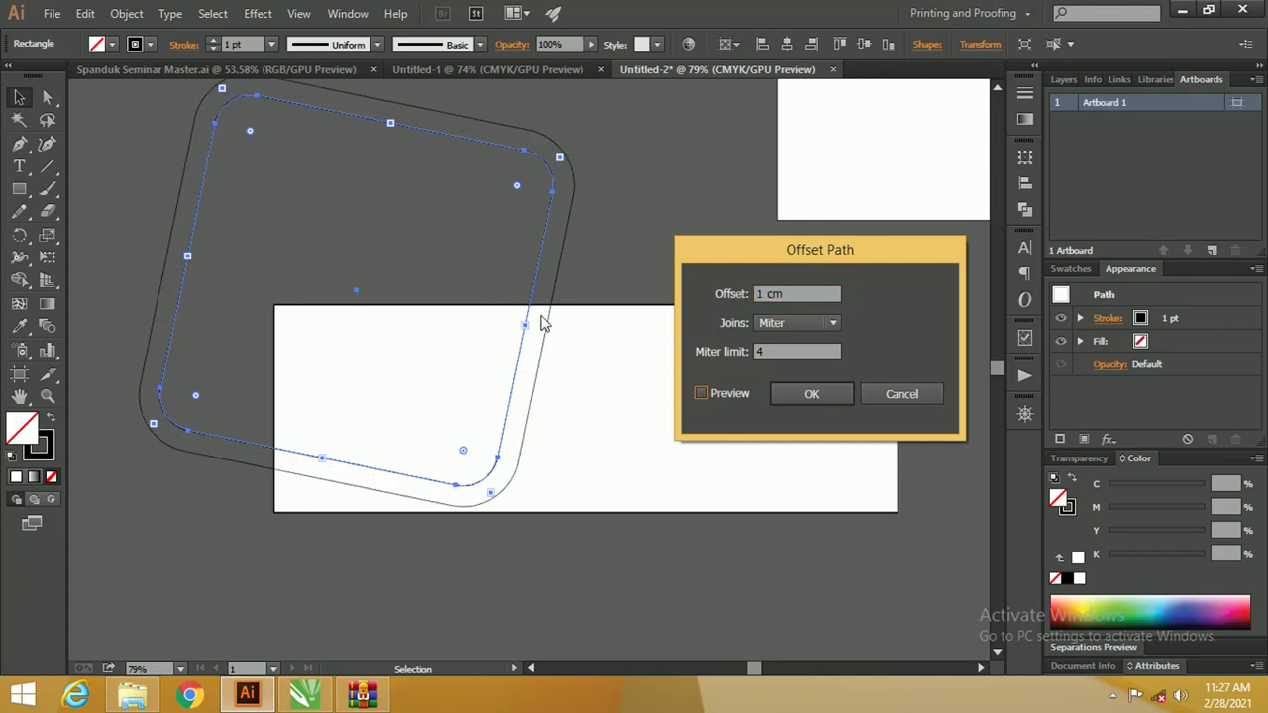
# Try a 2 cm offset, then settle on 1.5 cm and confirm
pyautogui.click(701, 394)
pyautogui.doubleClick(757, 293)
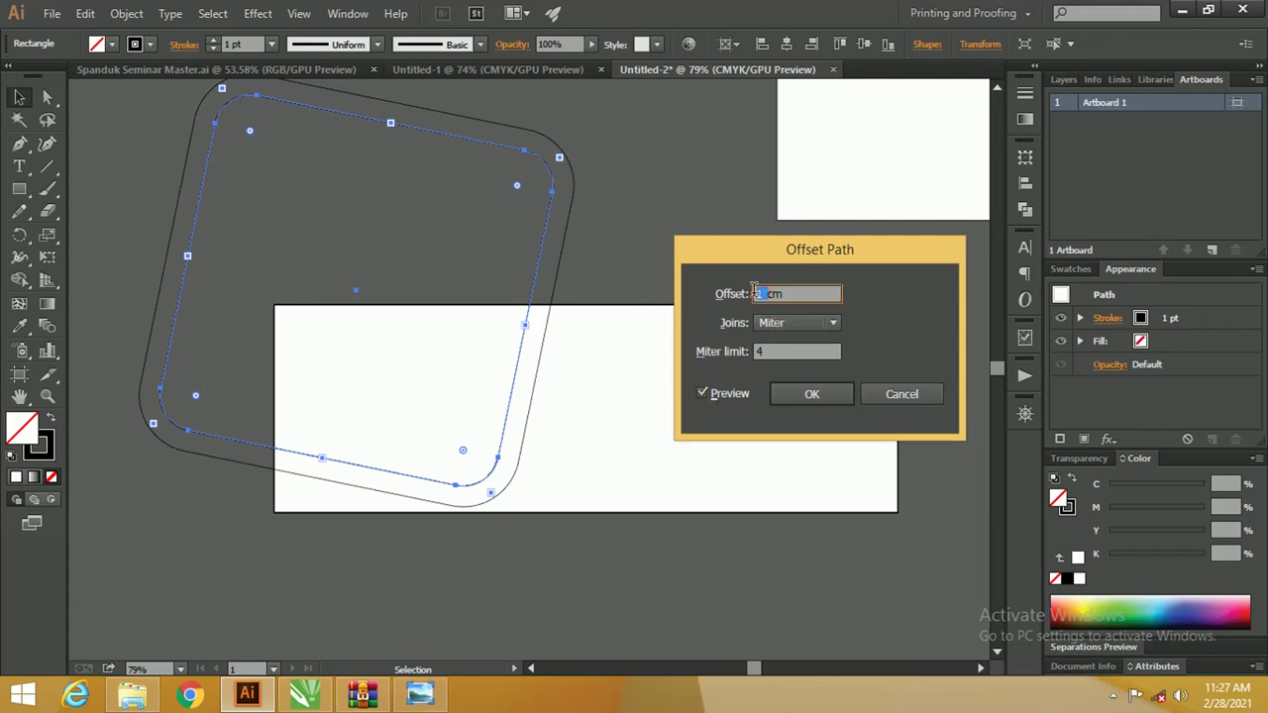
pyautogui.write('2')
pyautogui.click(703, 394)
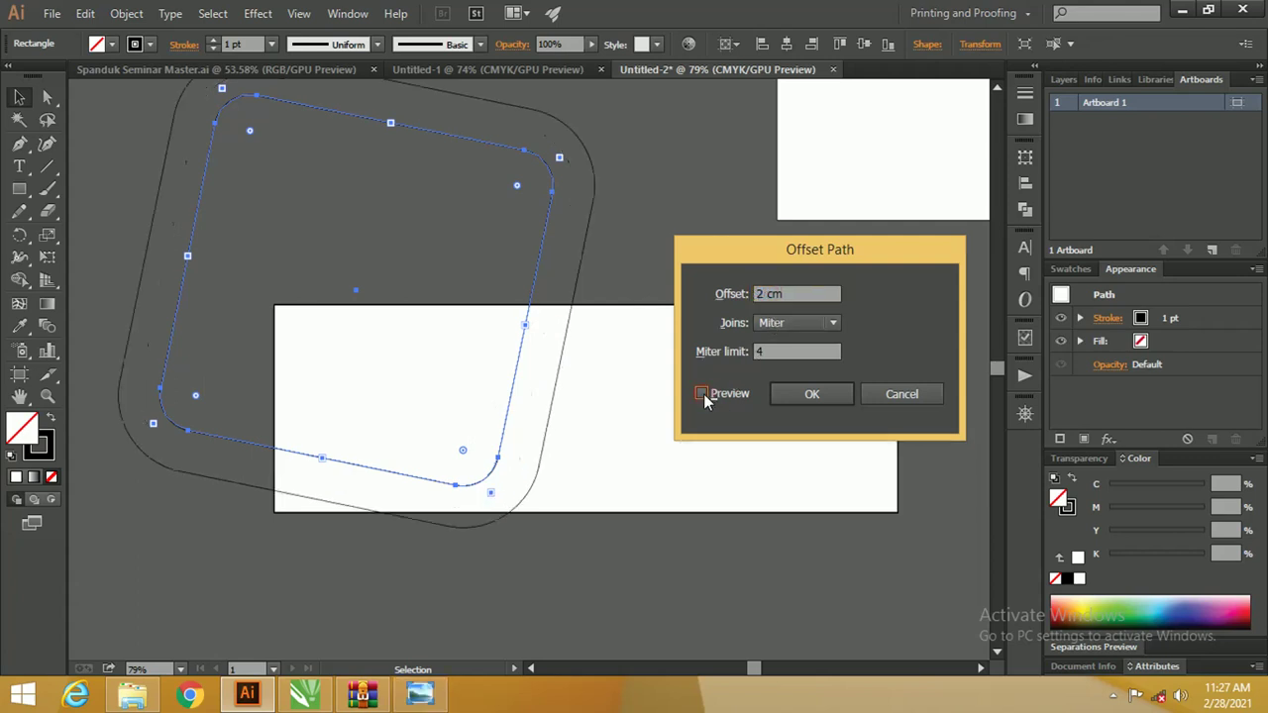
pyautogui.click(765, 294)
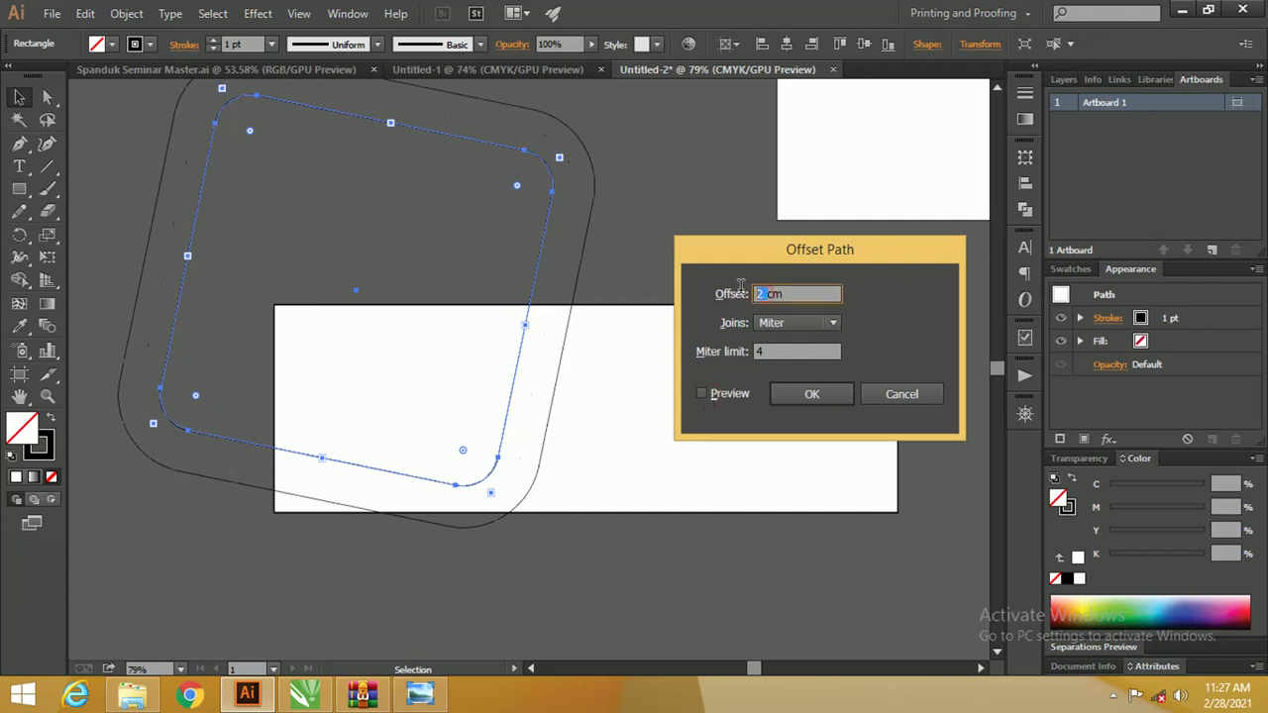
pyautogui.write('1cm')
pyautogui.click(701, 393)
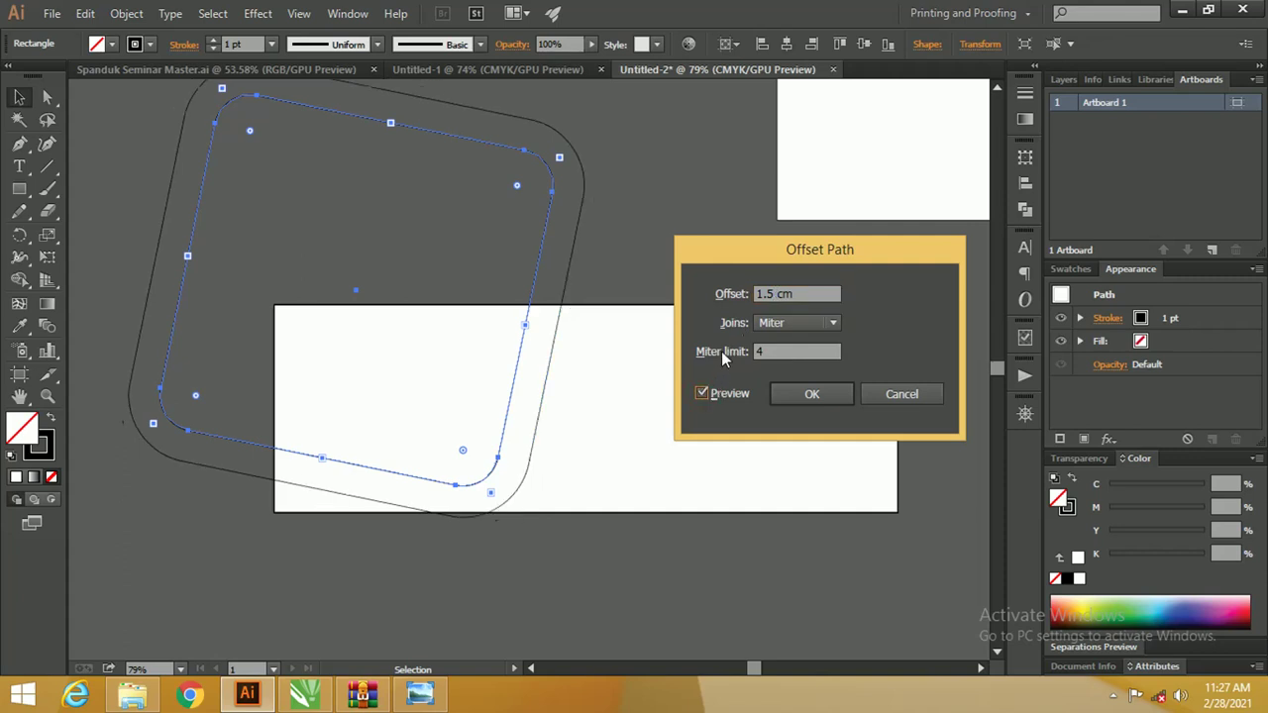
pyautogui.click(811, 396)
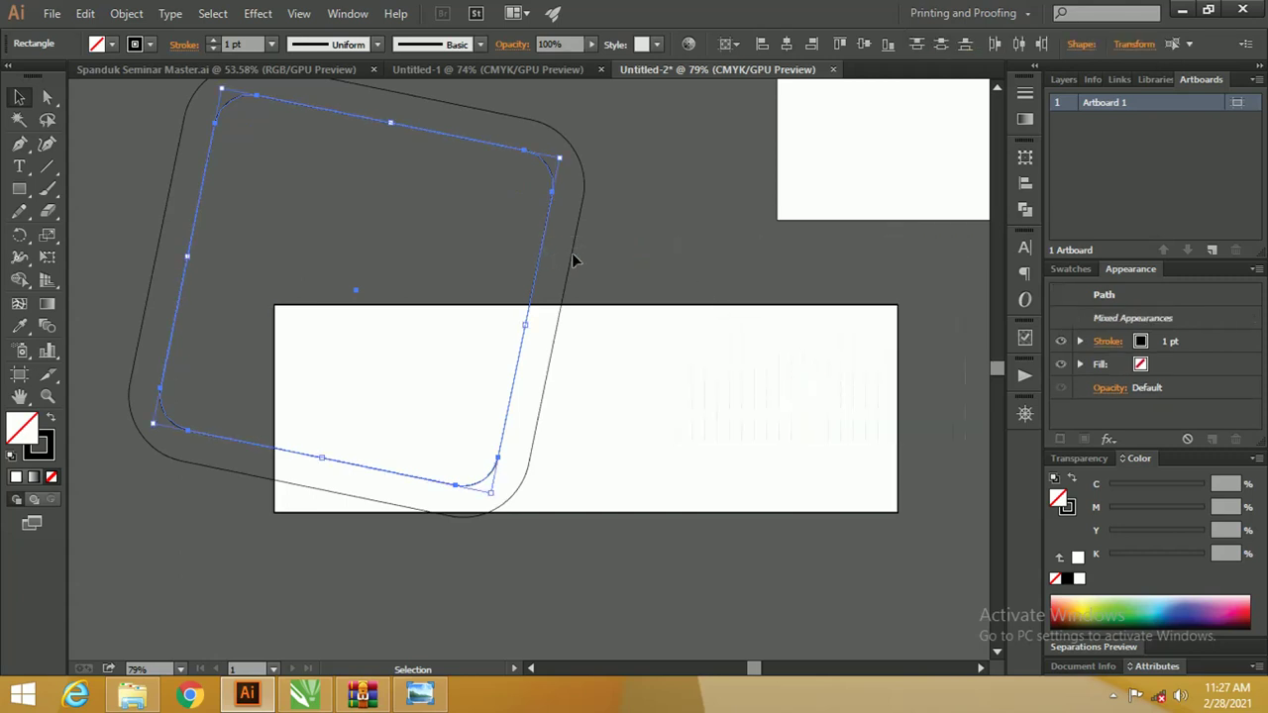
# Nudge the offset outline, then undo the accidental moves and reselect the rounded square
pyautogui.moveTo(572, 260); pyautogui.dragTo(584, 278)
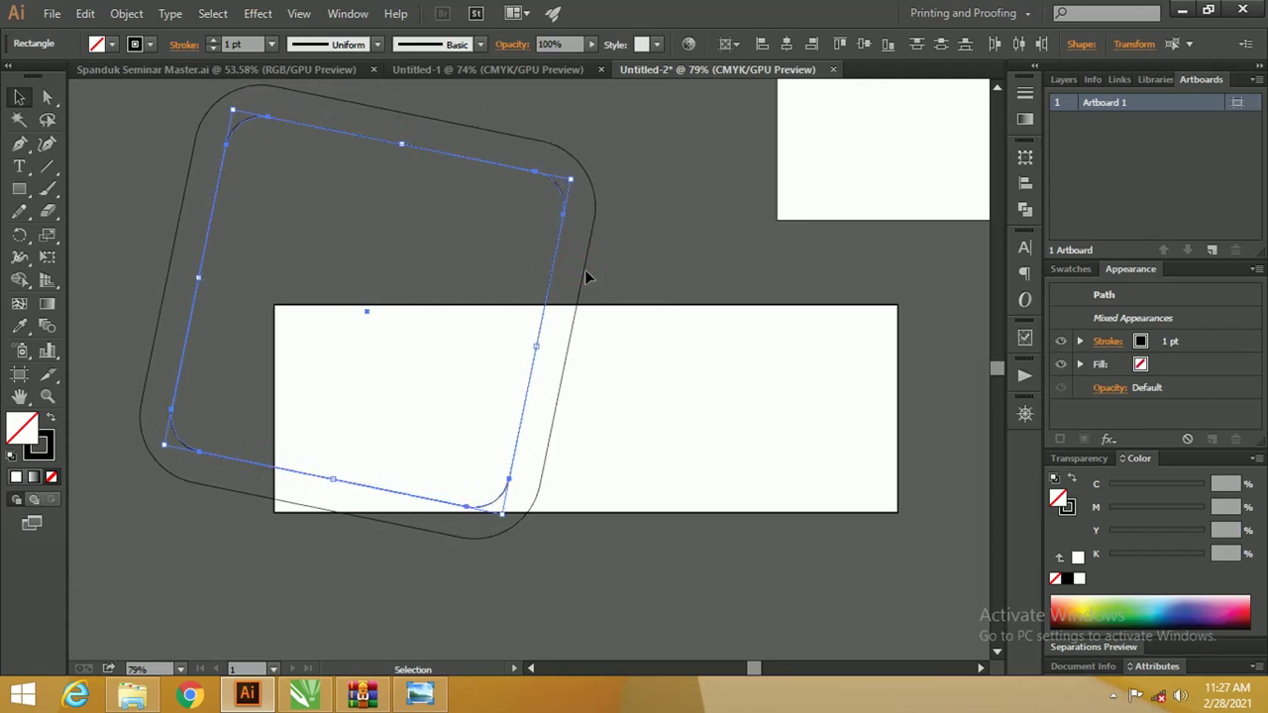
pyautogui.hotkey('shift', 'ctrl', 'e')
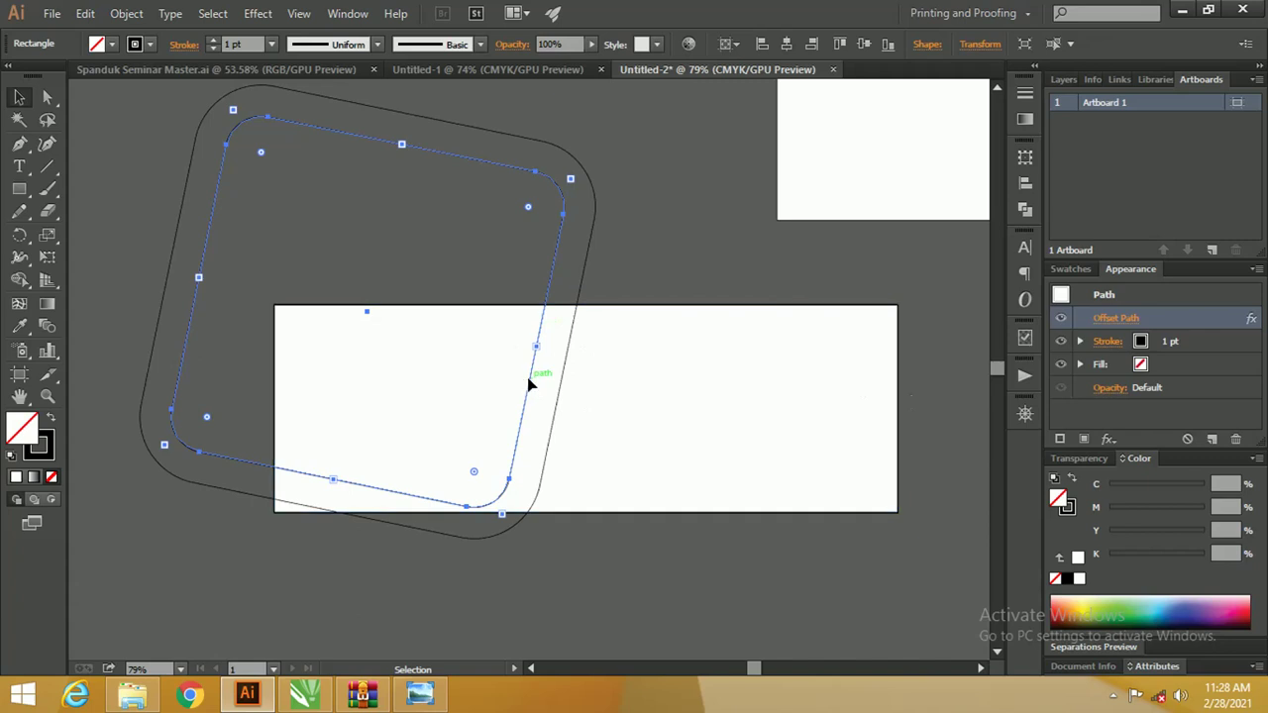
pyautogui.click(616, 280)
pyautogui.moveTo(588, 272); pyautogui.dragTo(582, 260)
pyautogui.click(610, 247)
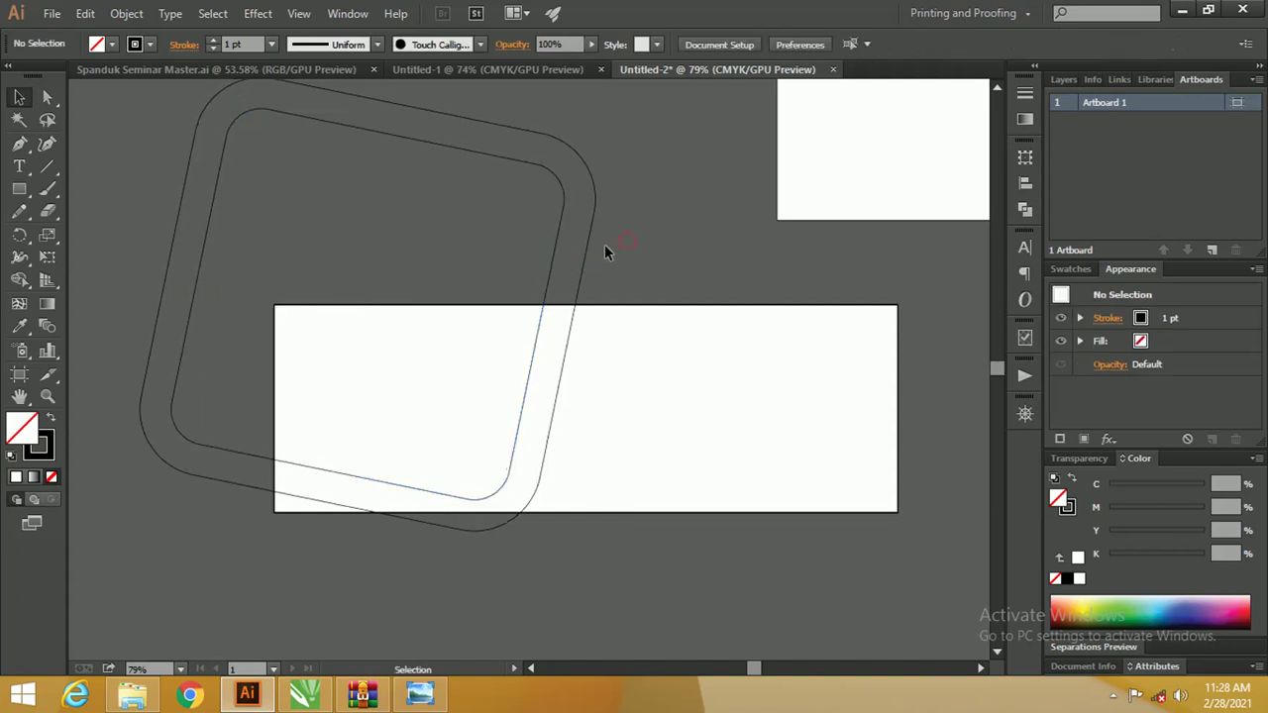
pyautogui.click(598, 242)
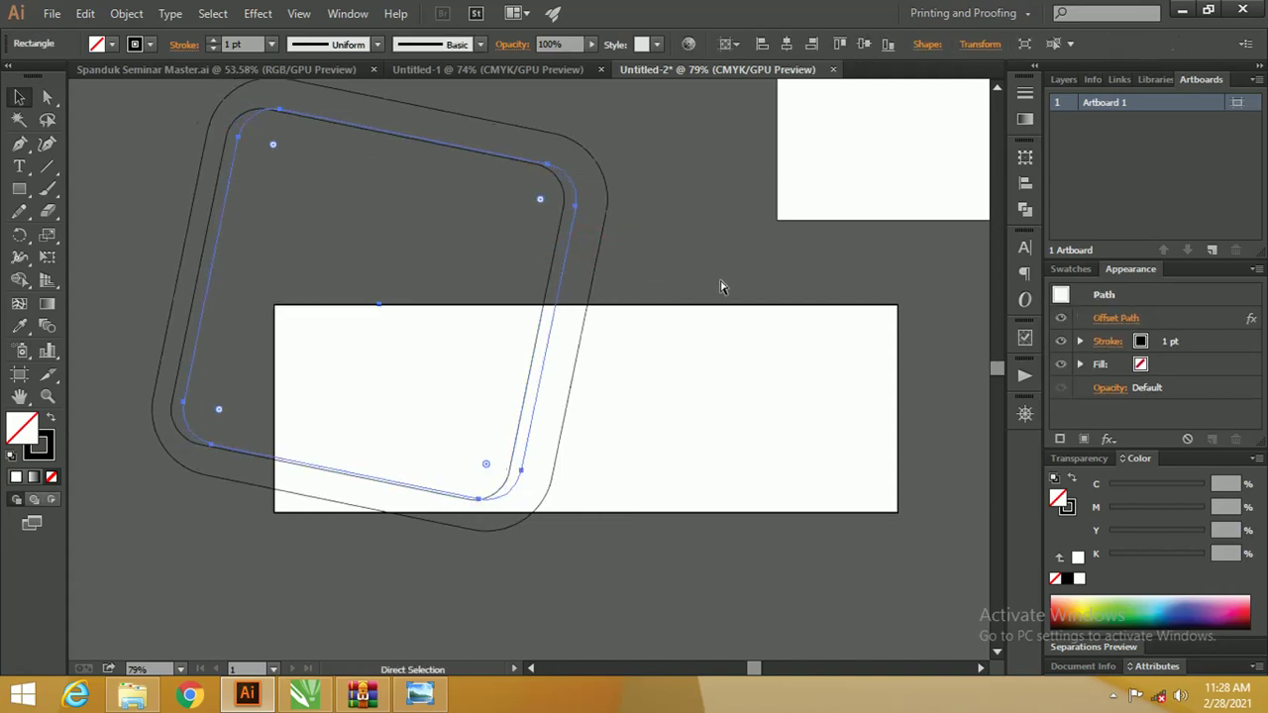
pyautogui.hotkey('ctrl', 'z')
pyautogui.press('v')
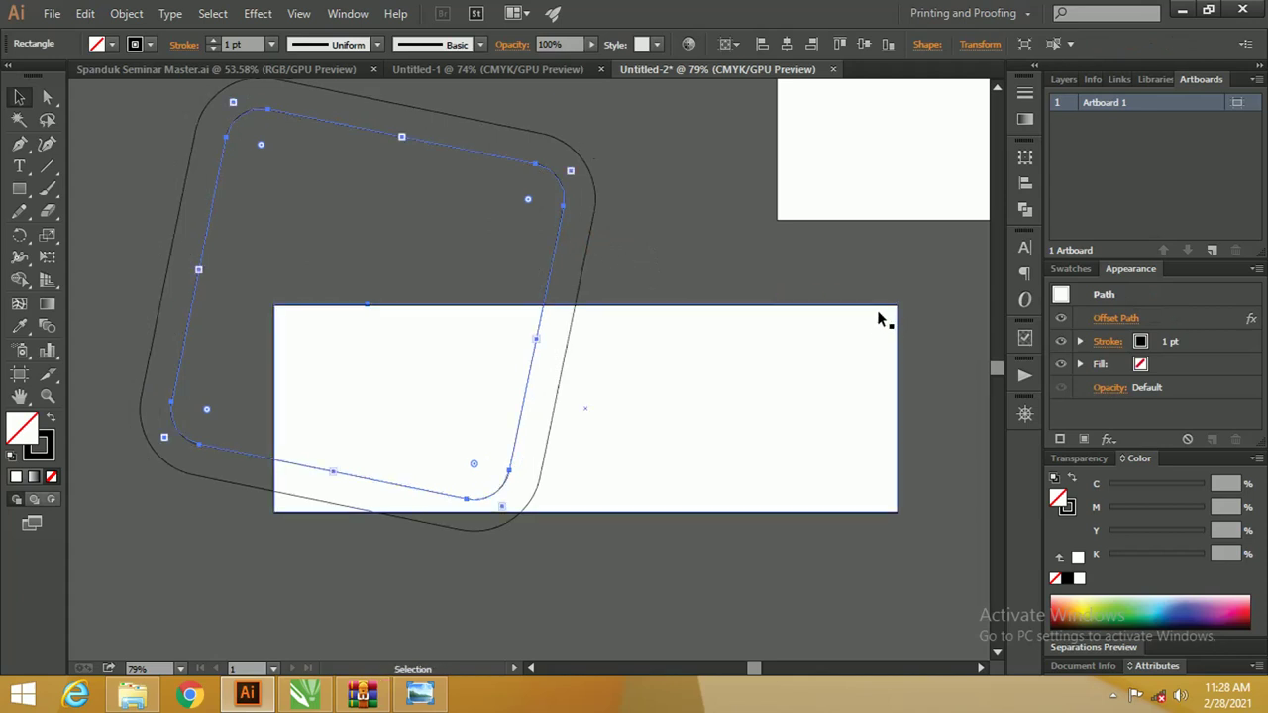
pyautogui.press('a')
pyautogui.press('v')
# Add a second 3 cm Offset Path outline and select the square with its outlines
pyautogui.click(1111, 319)
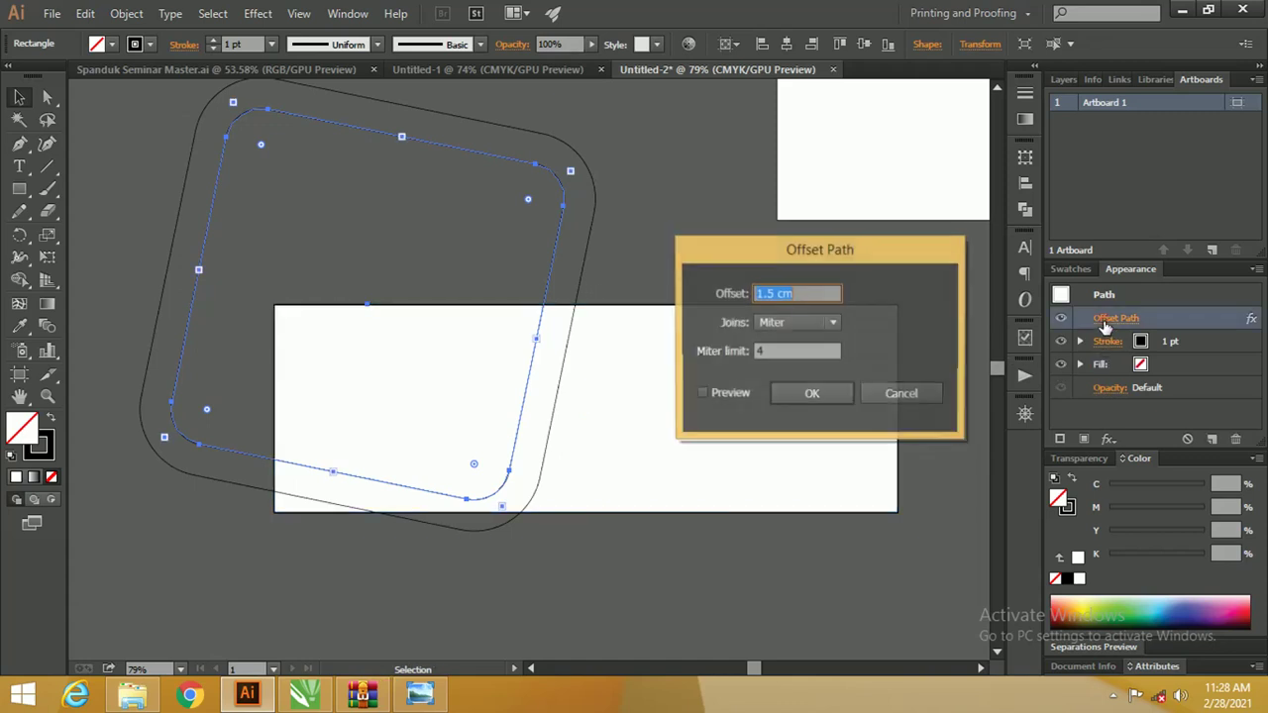
pyautogui.click(767, 293)
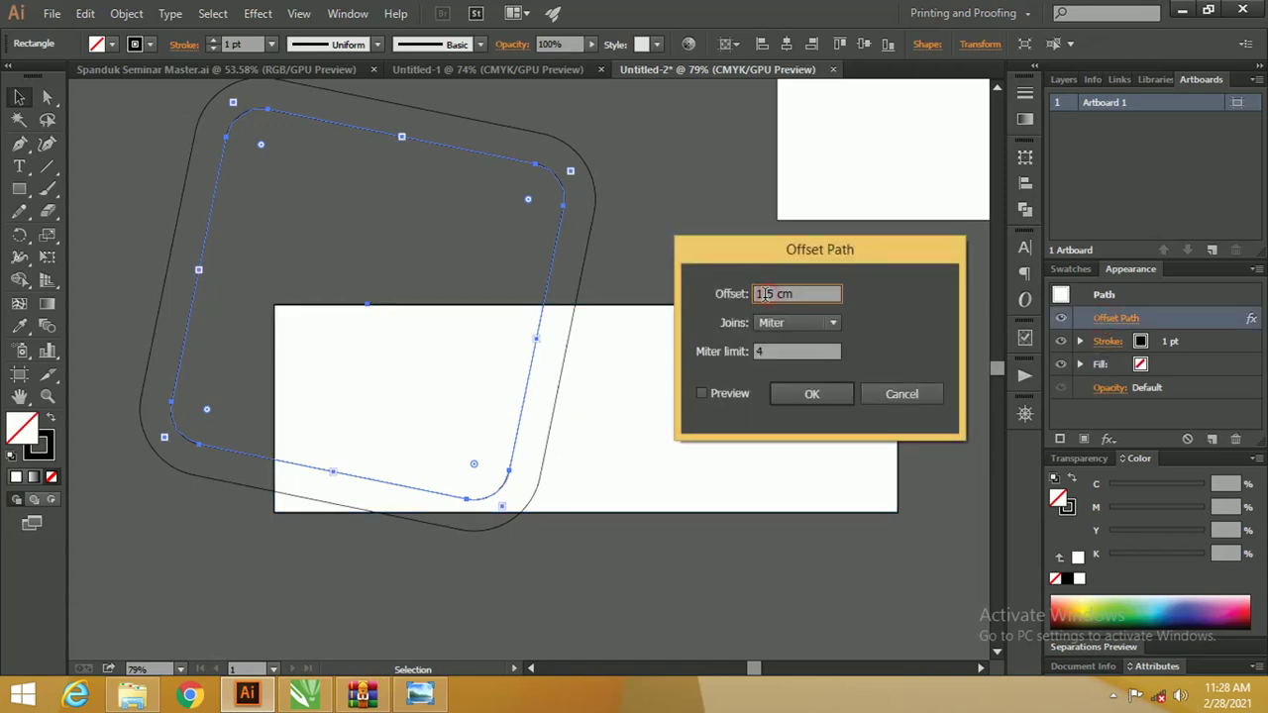
pyautogui.moveTo(778, 294); pyautogui.dragTo(745, 289)
pyautogui.write('3')
pyautogui.click(701, 393)
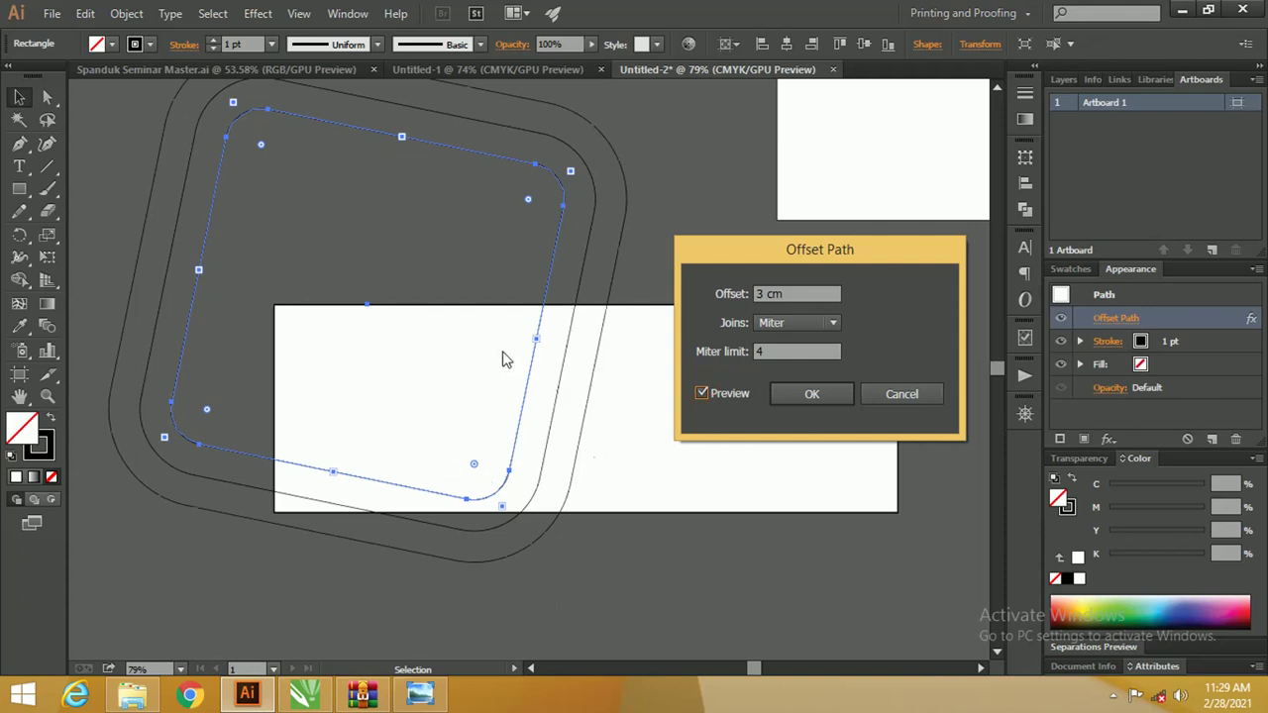
pyautogui.click(801, 394)
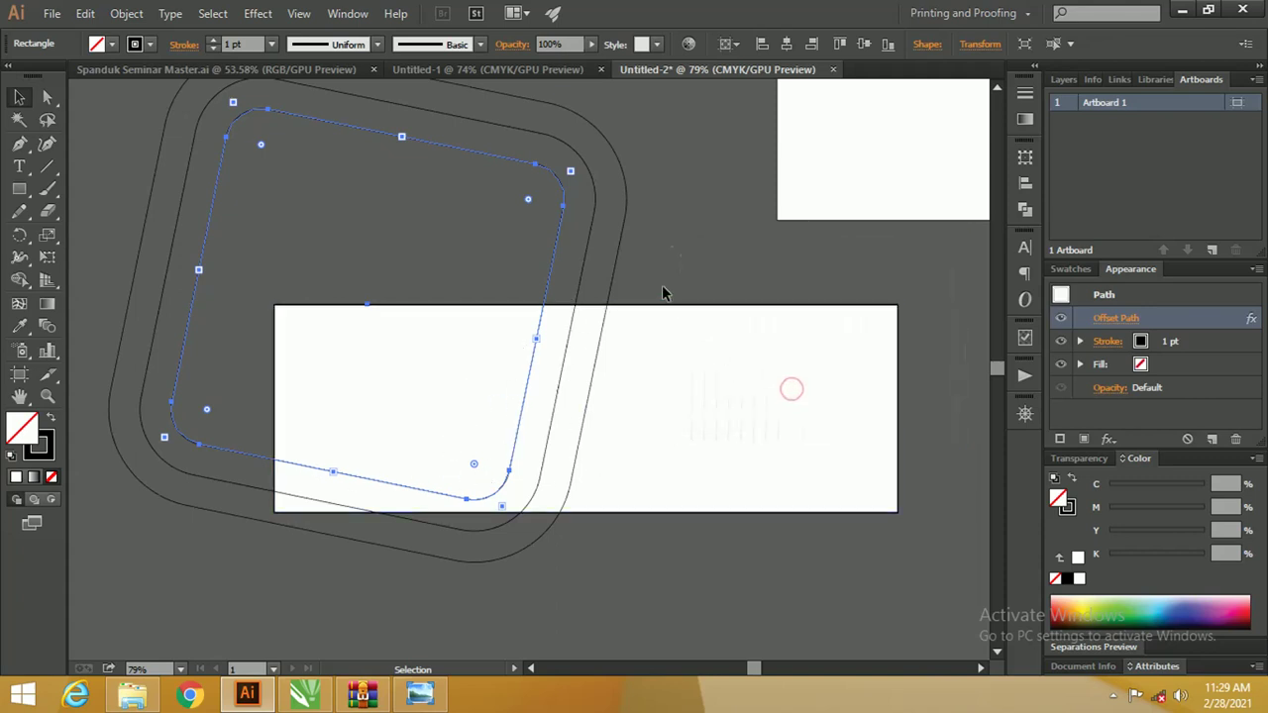
pyautogui.moveTo(712, 252)
pyautogui.mouseDown()
pyautogui.moveTo(523, 213)
pyautogui.moveTo(592, 216)
pyautogui.mouseUp()
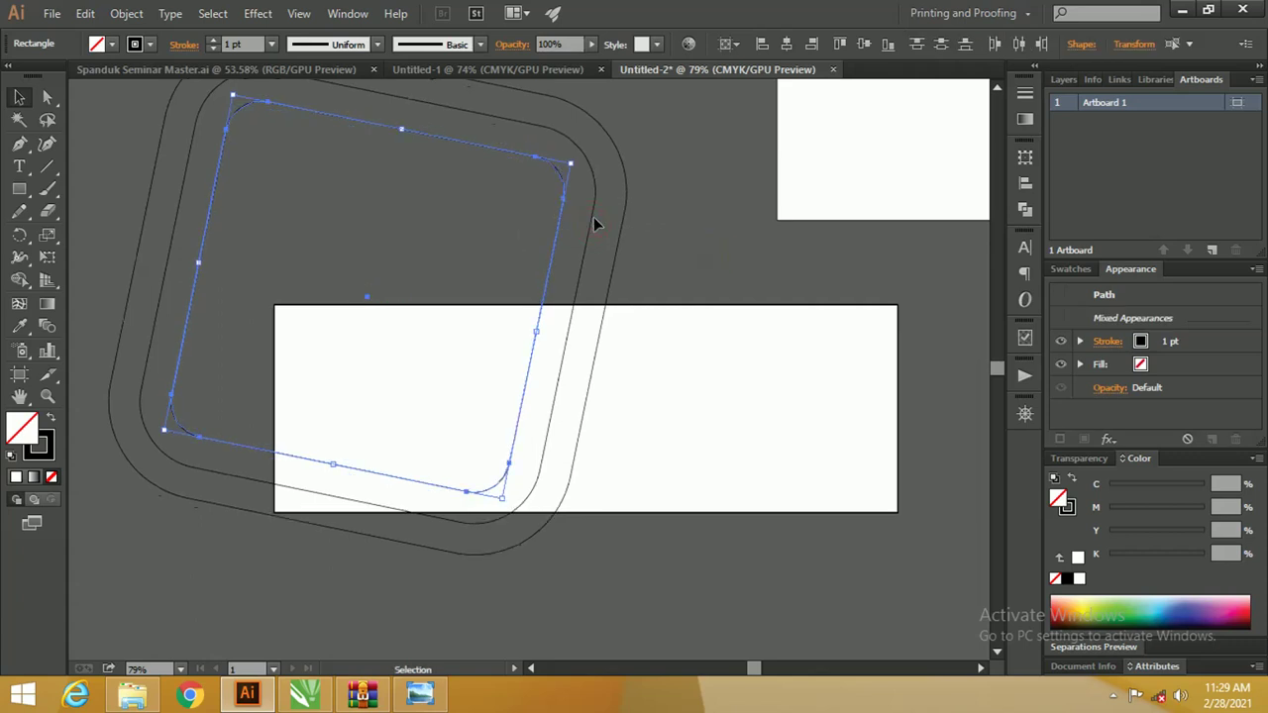
# Expand the offset appearance into three separate rounded outline paths
pyautogui.click(126, 13)
pyautogui.click(253, 233)
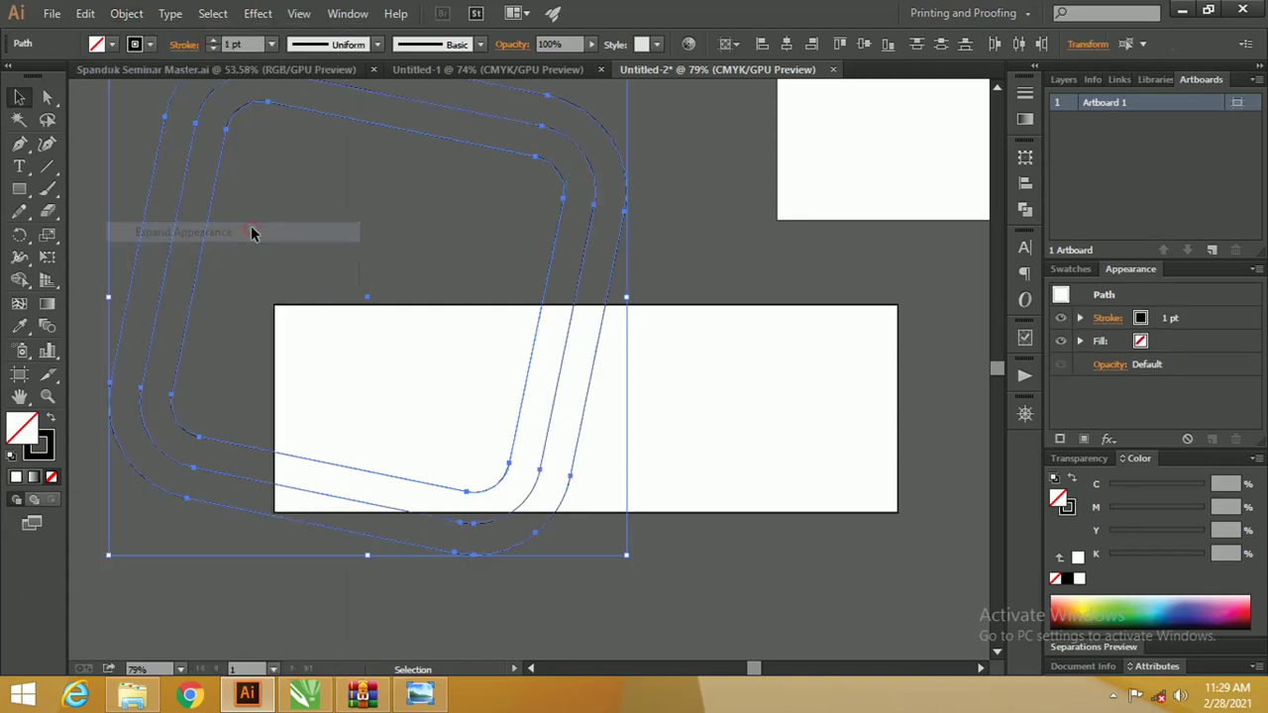
pyautogui.click(666, 251)
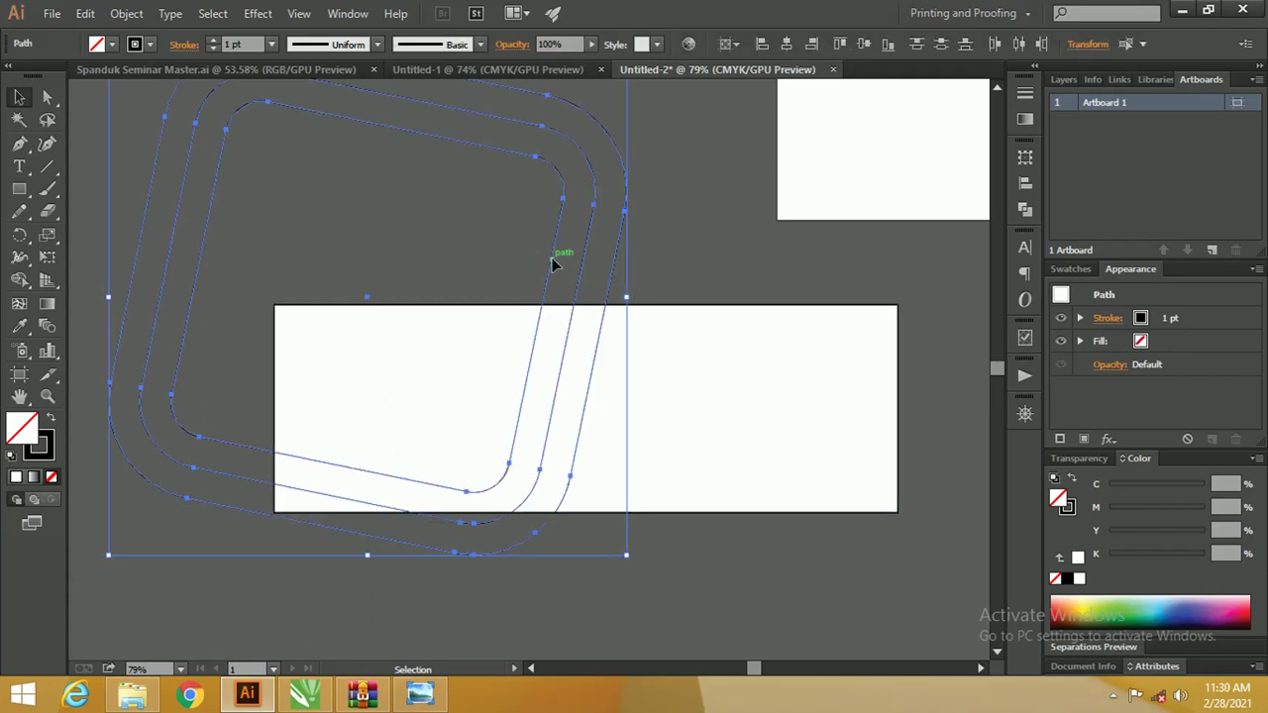
# Shift the outlines slightly down, then select all outlines together with the white rectangle
pyautogui.moveTo(551, 263); pyautogui.dragTo(554, 277)
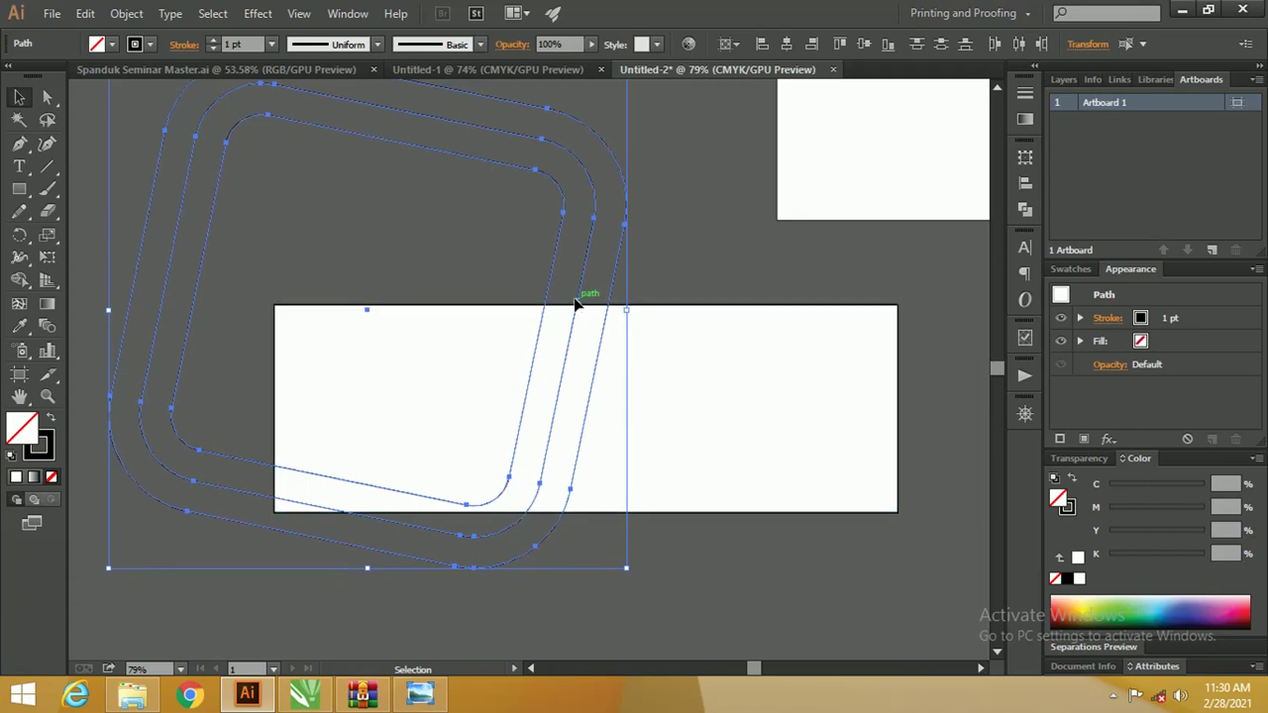
pyautogui.rightClick(577, 283)
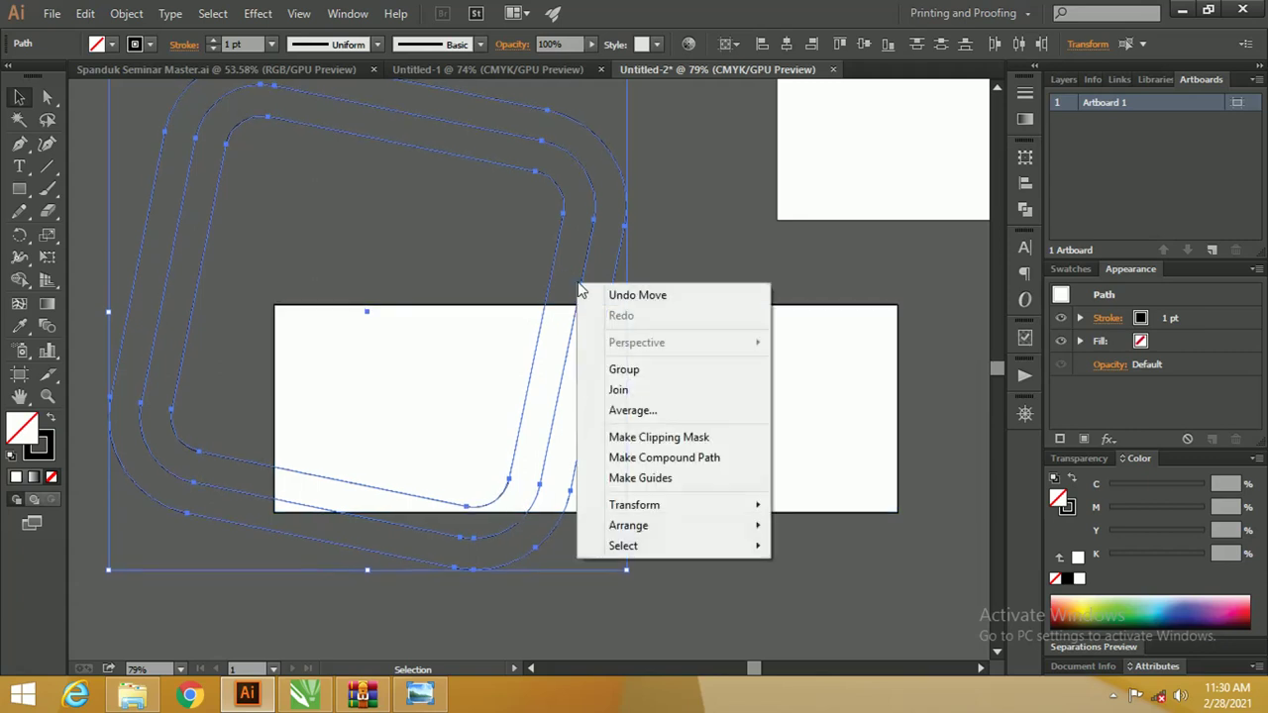
pyautogui.click(700, 210)
pyautogui.moveTo(693, 252); pyautogui.dragTo(386, 599)
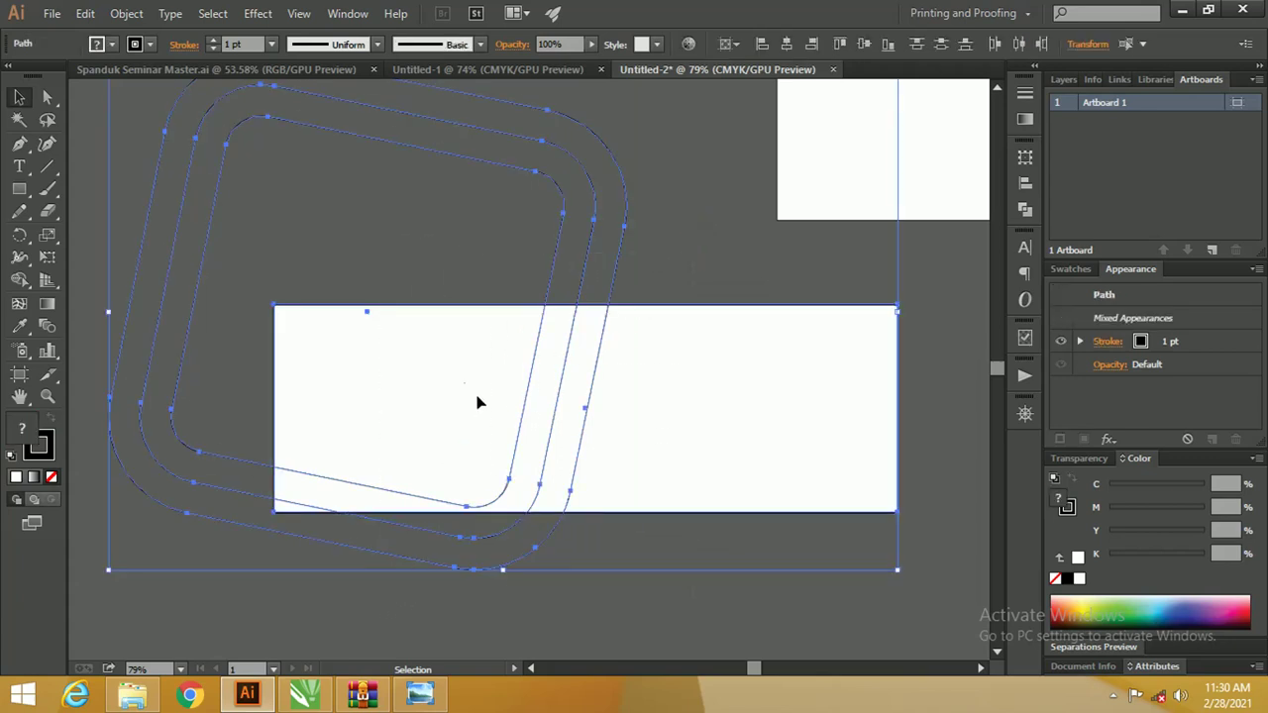
# With the Shape Builder, fill the inner rounded region mid grey #999999
pyautogui.click(19, 279)
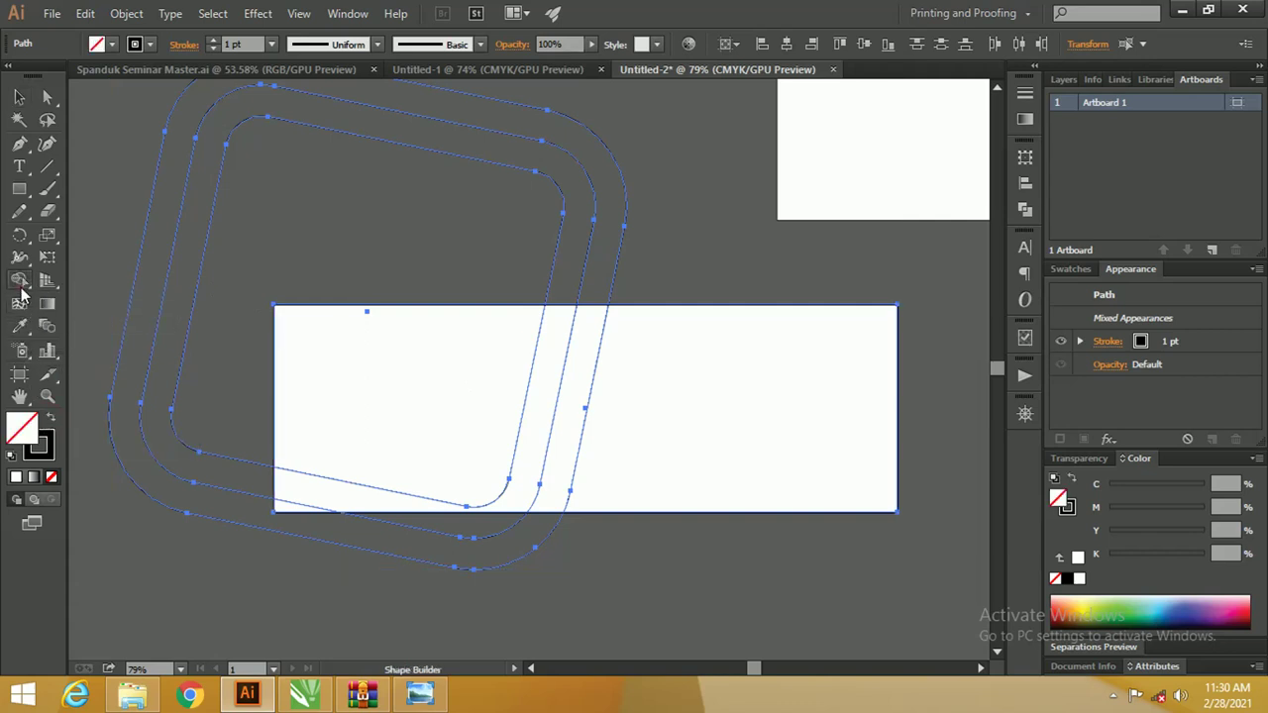
pyautogui.click(49, 417)
pyautogui.doubleClick(30, 422)
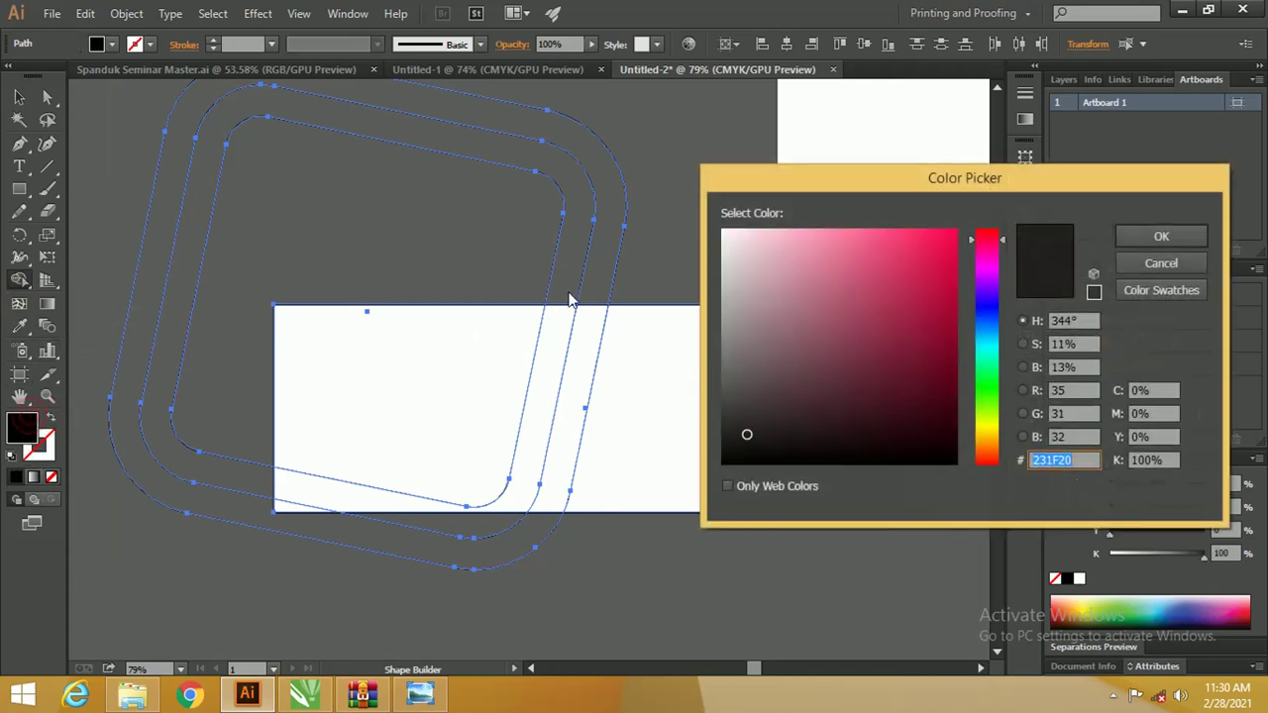
pyautogui.click(720, 323)
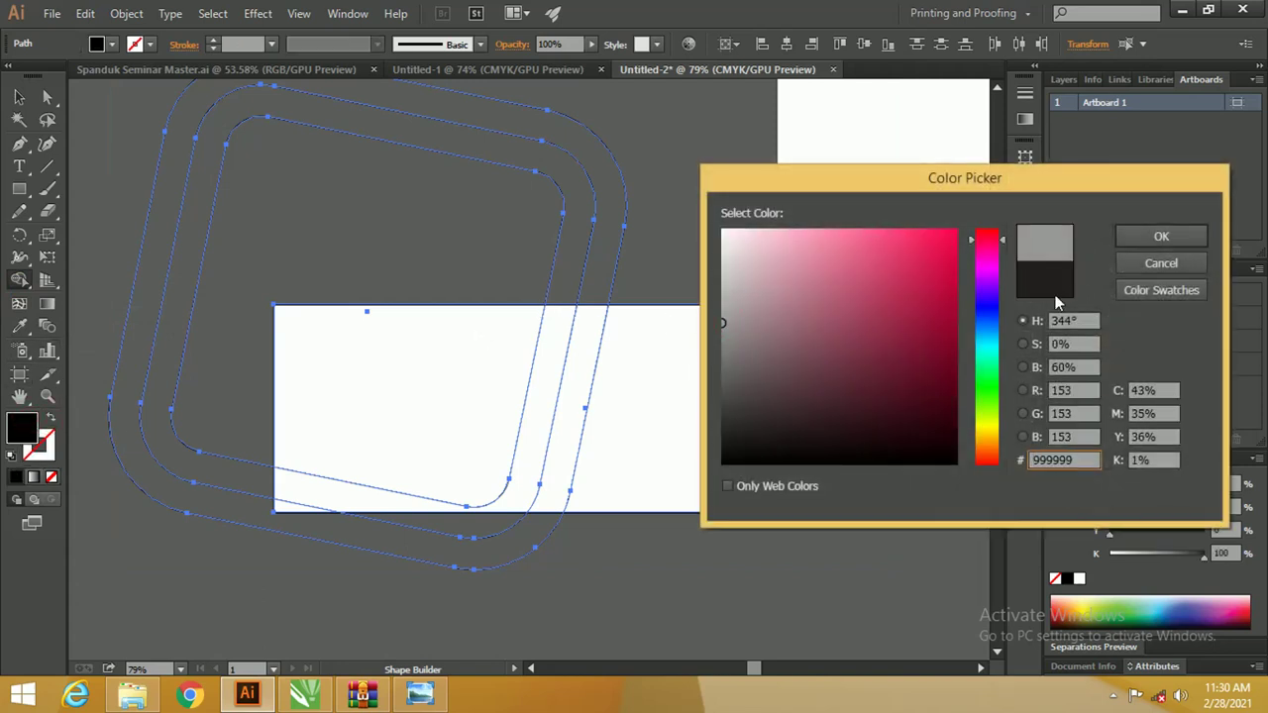
pyautogui.click(1157, 240)
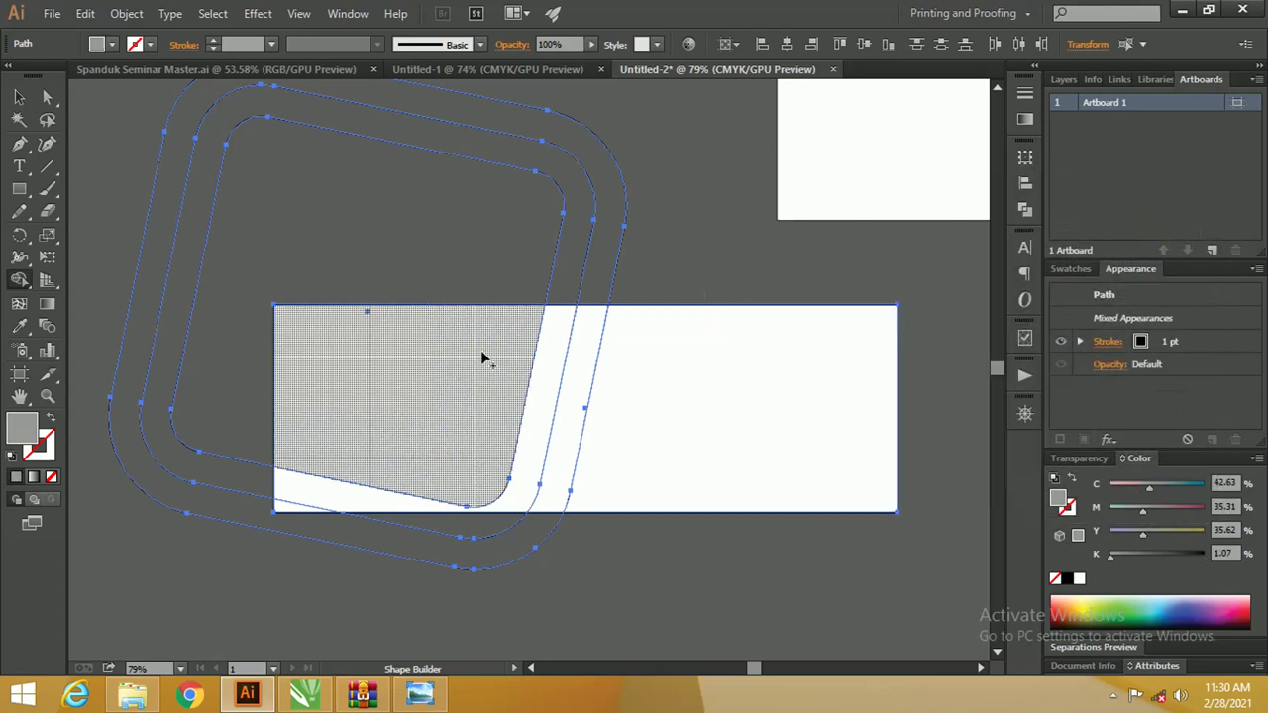
pyautogui.click(423, 331)
# Fill the next band light grey C6C6C6 and the outer band DDDDDD
pyautogui.doubleClick(27, 426)
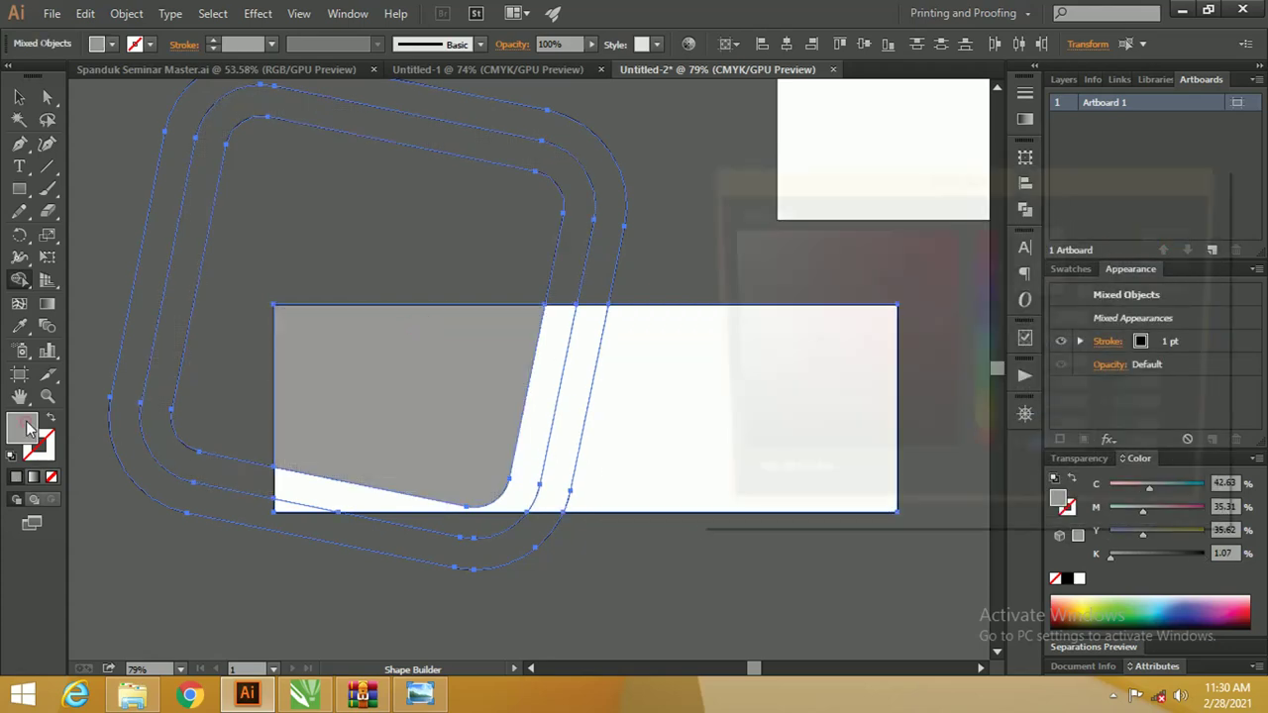
pyautogui.click(722, 282)
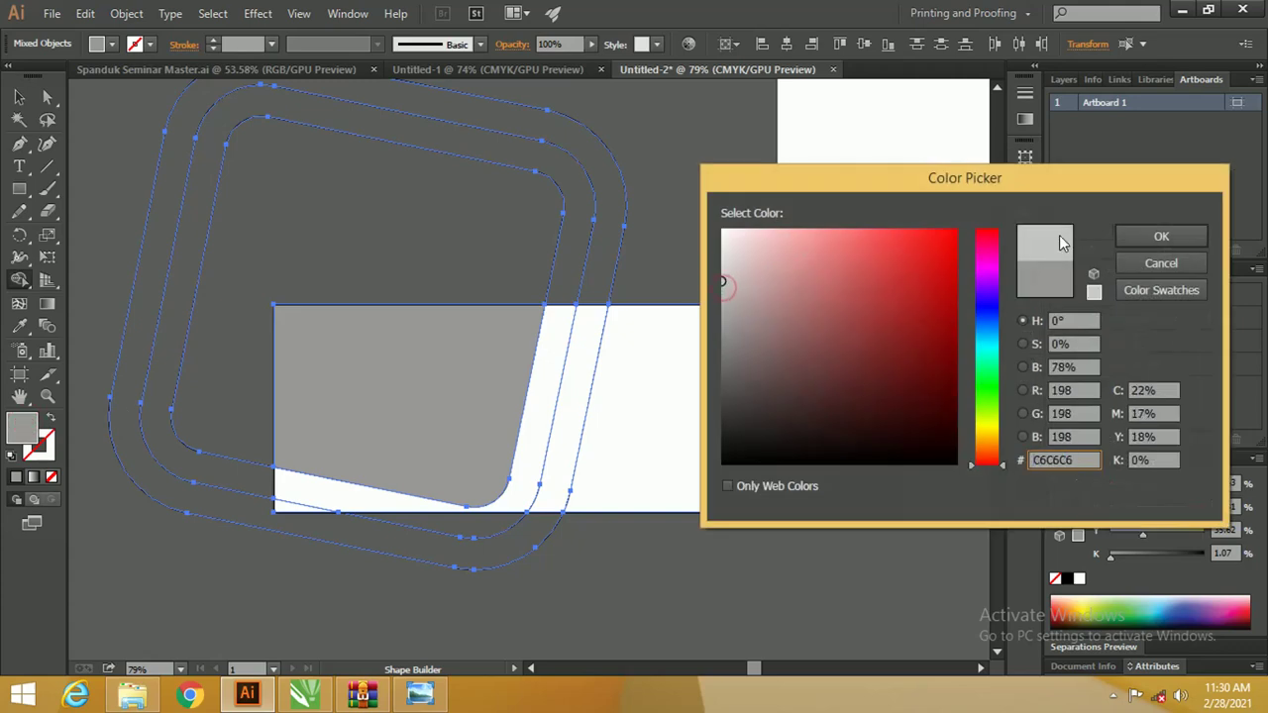
pyautogui.click(1155, 237)
pyautogui.click(554, 334)
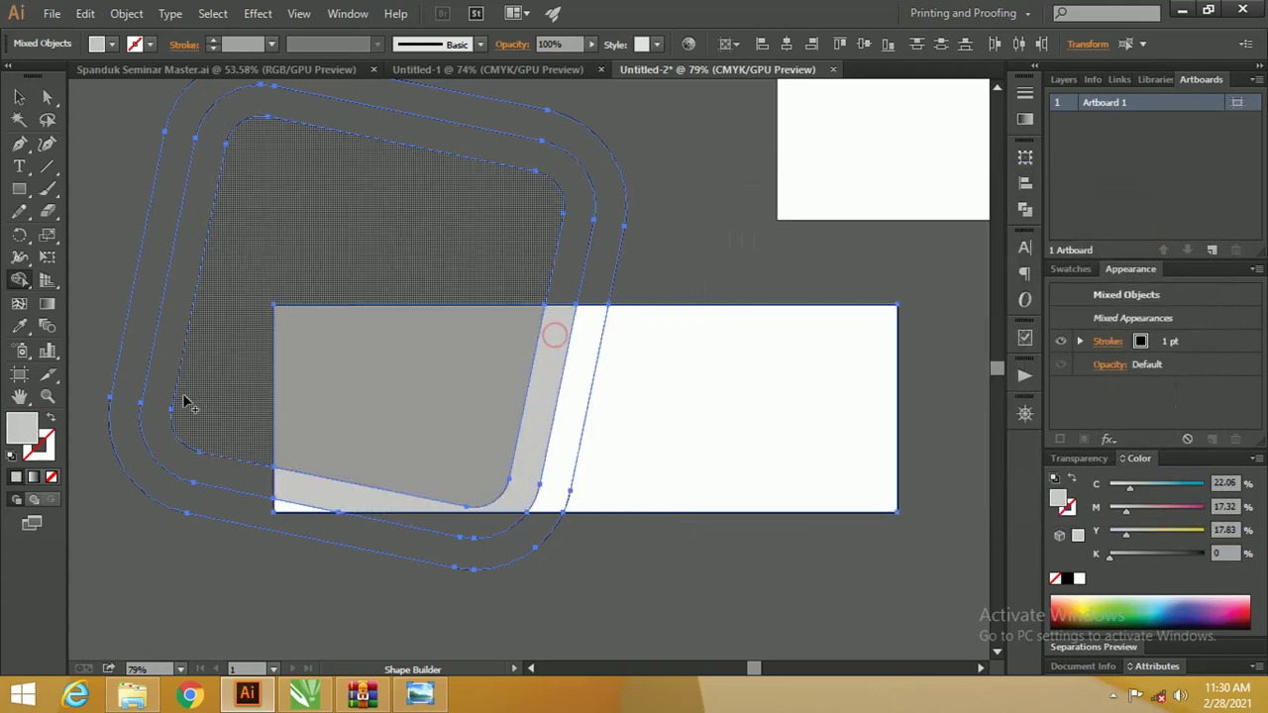
pyautogui.doubleClick(24, 428)
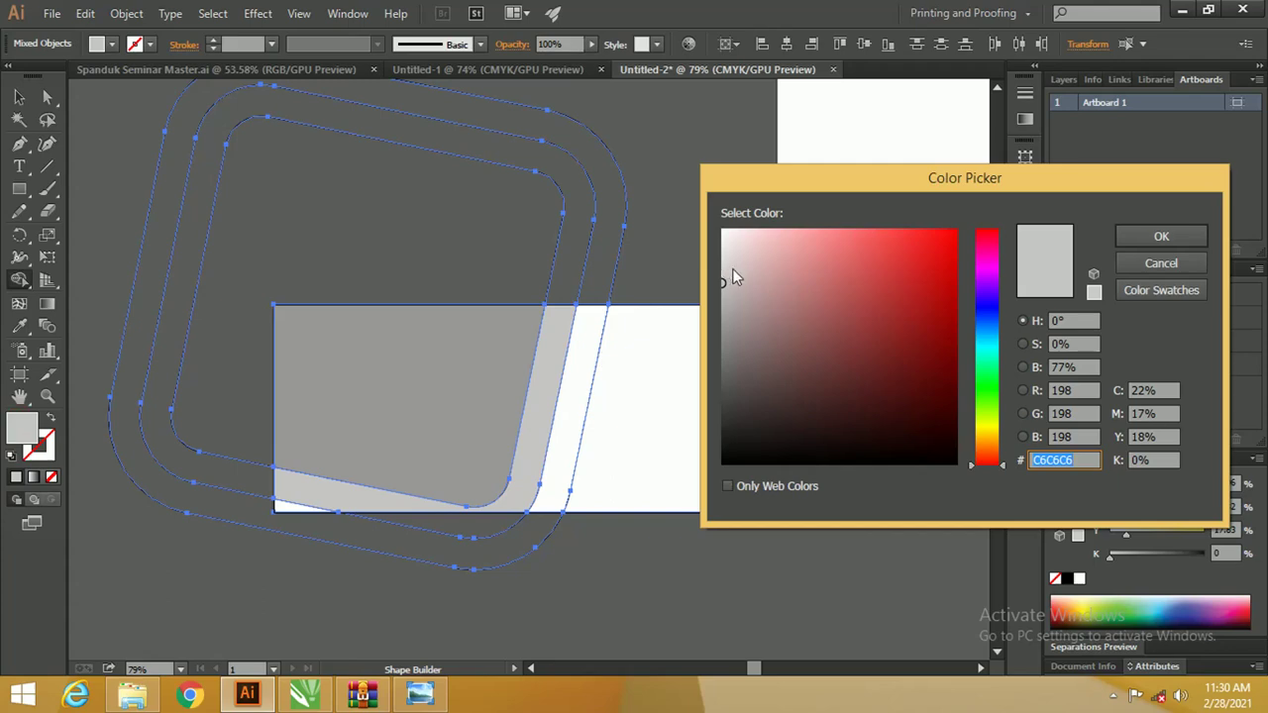
pyautogui.moveTo(722, 282); pyautogui.dragTo(722, 260)
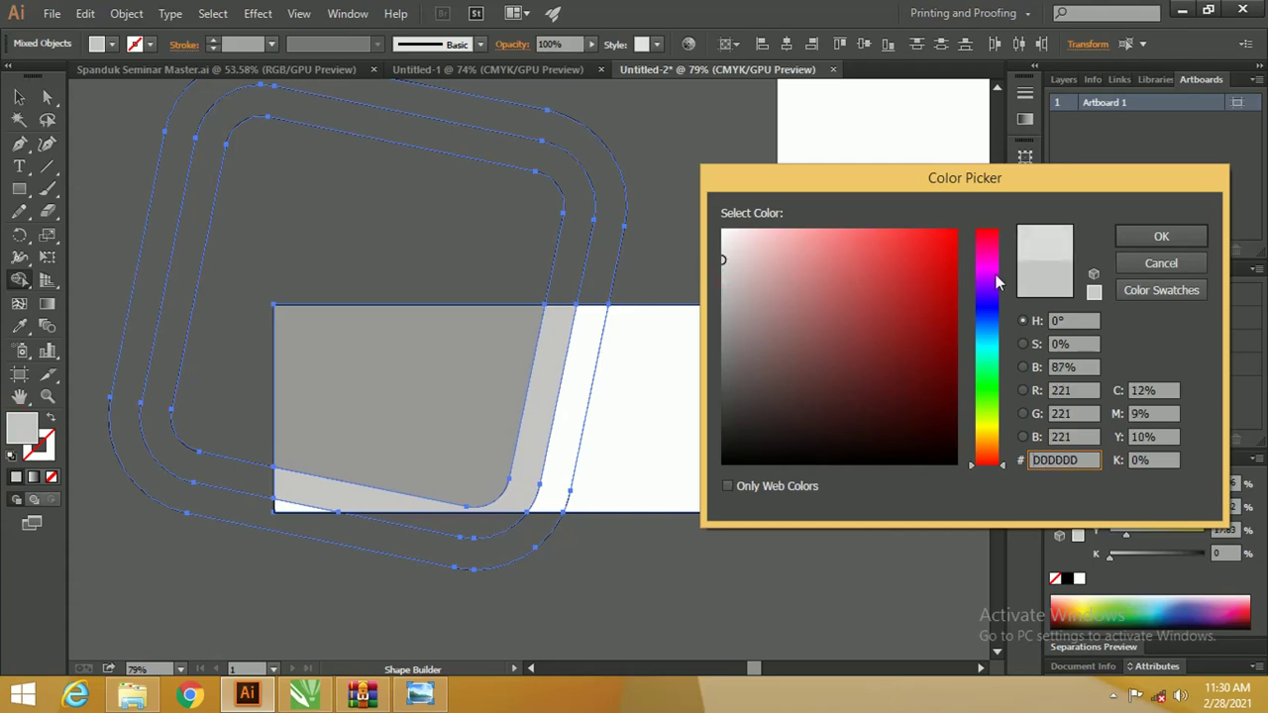
pyautogui.click(1161, 237)
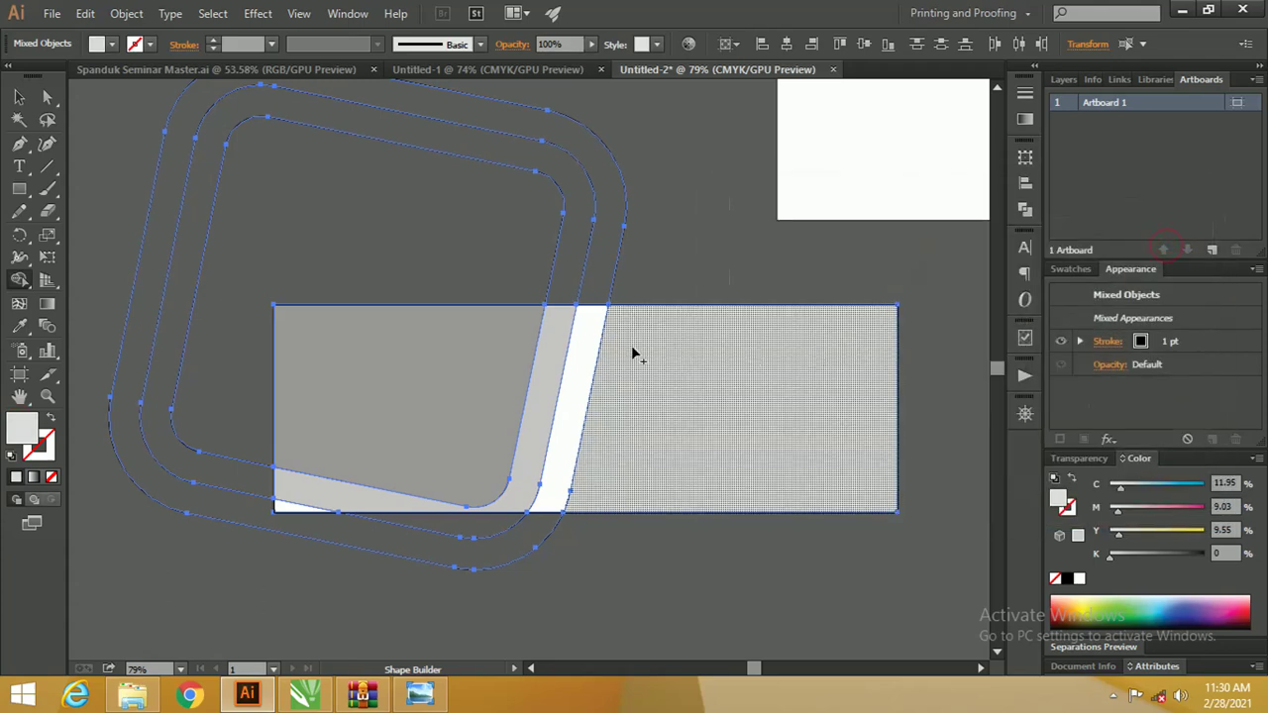
pyautogui.click(584, 340)
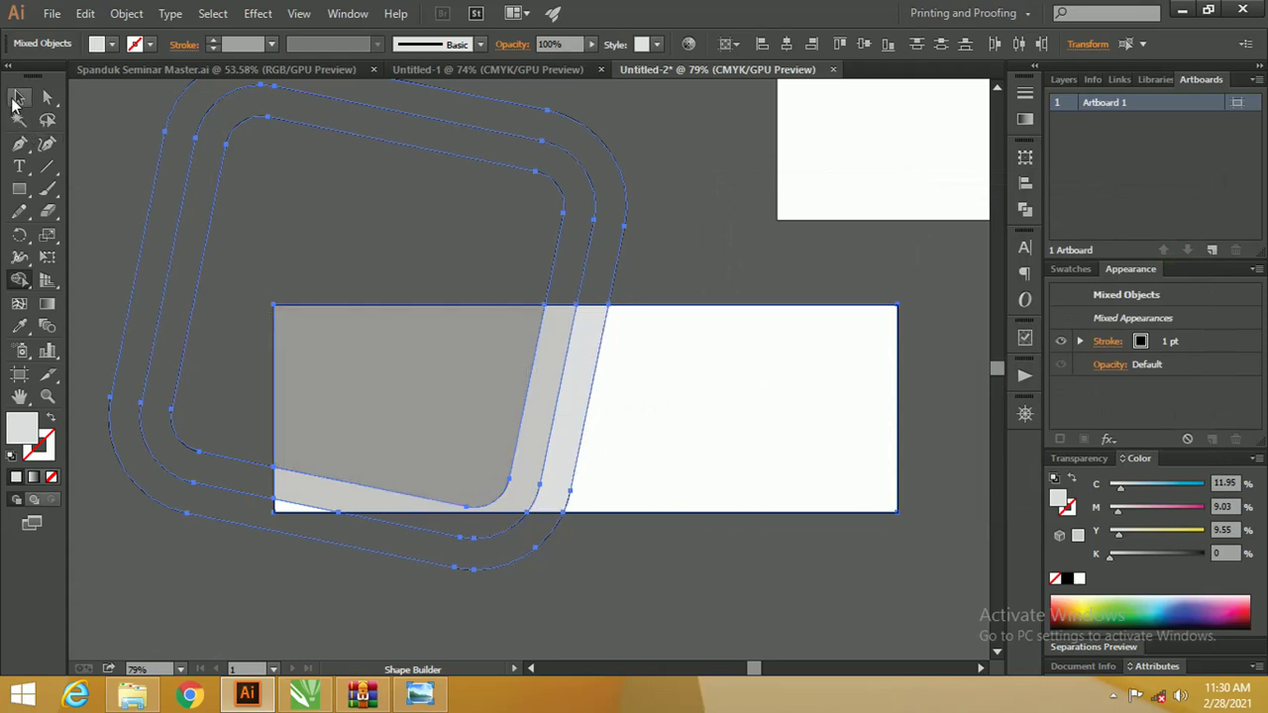
pyautogui.click(19, 96)
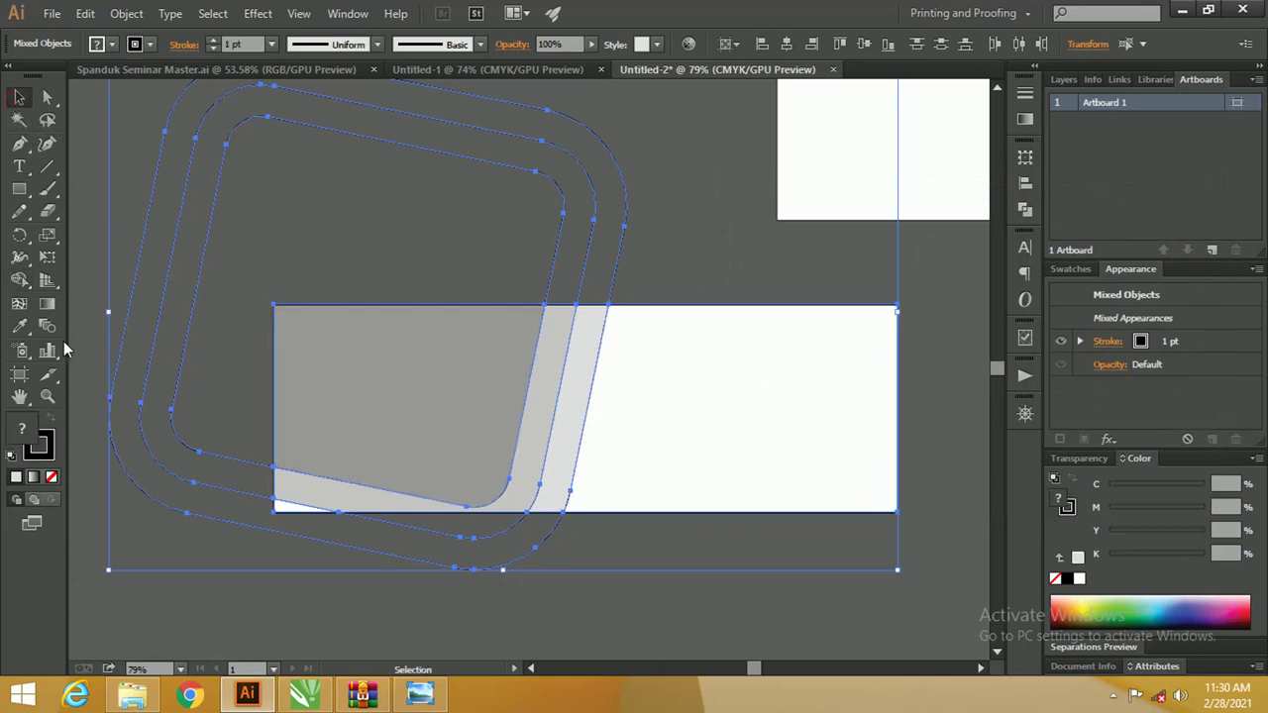
# Fill the large white right-hand piece with the dark navy swatch (C89.45 M80.86 Y53.52 K70.7)
pyautogui.click(719, 267)
pyautogui.click(710, 394)
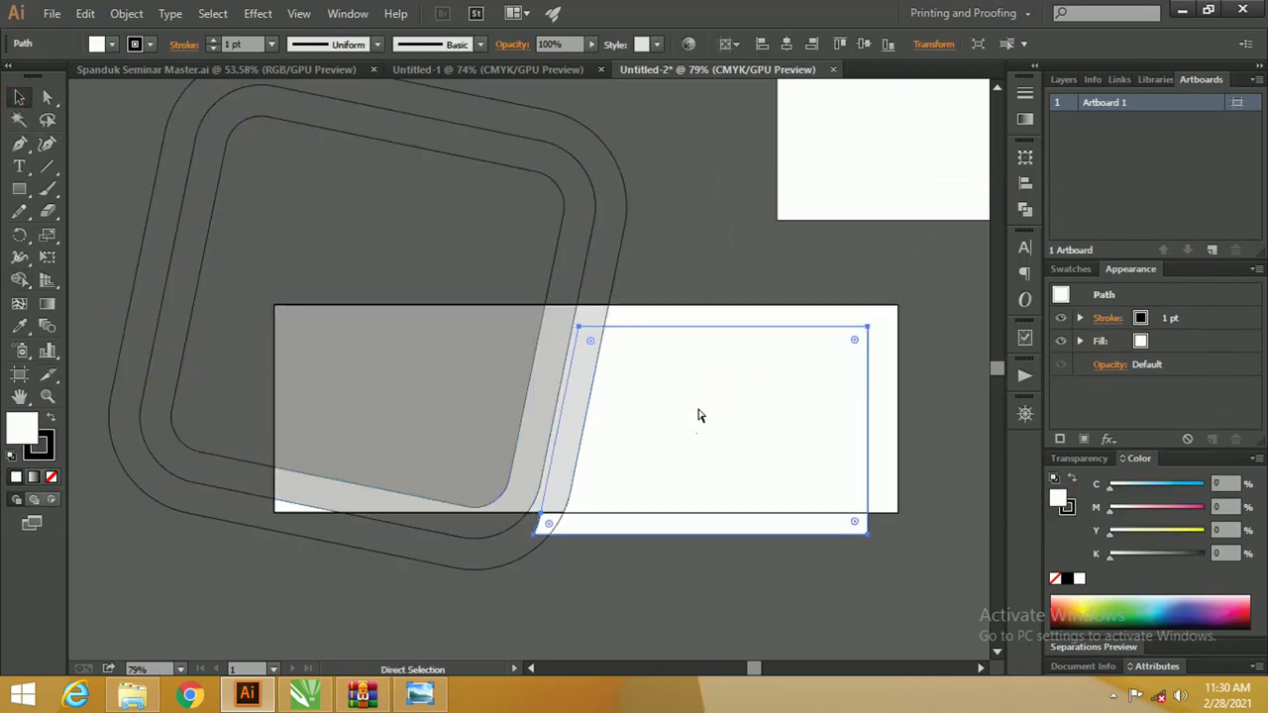
pyautogui.moveTo(689, 262); pyautogui.dragTo(467, 223)
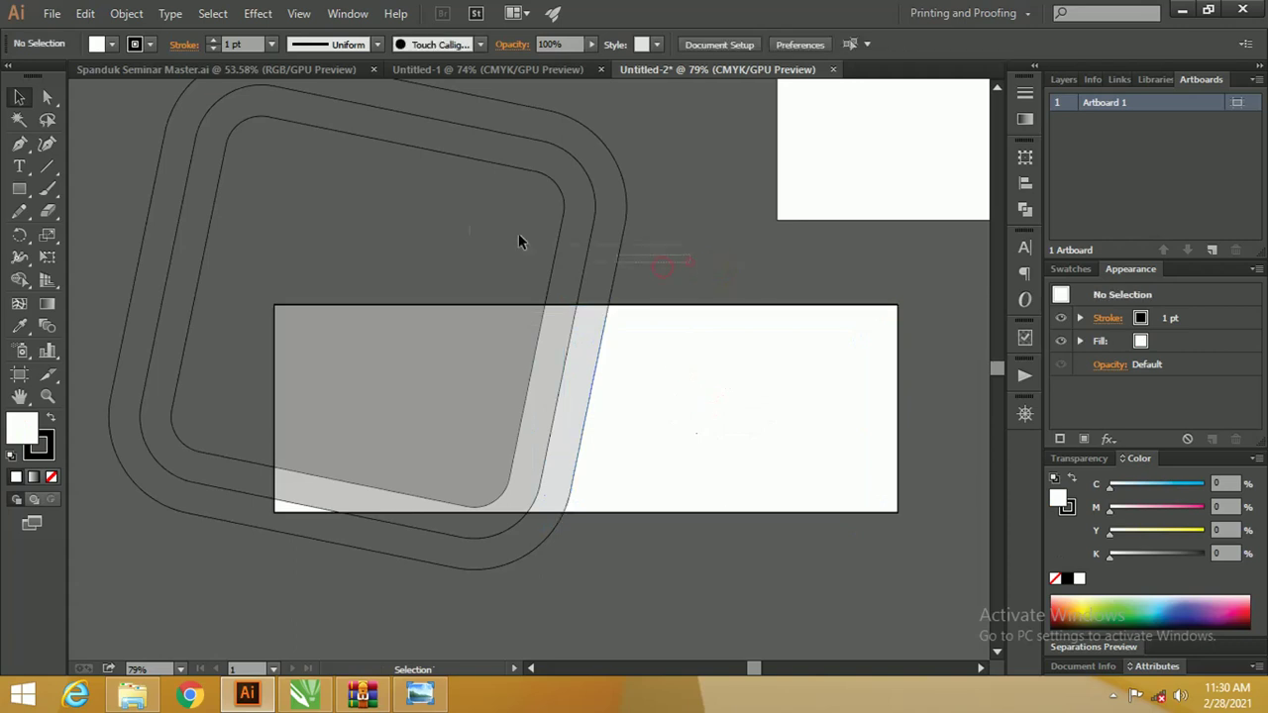
pyautogui.click(468, 223)
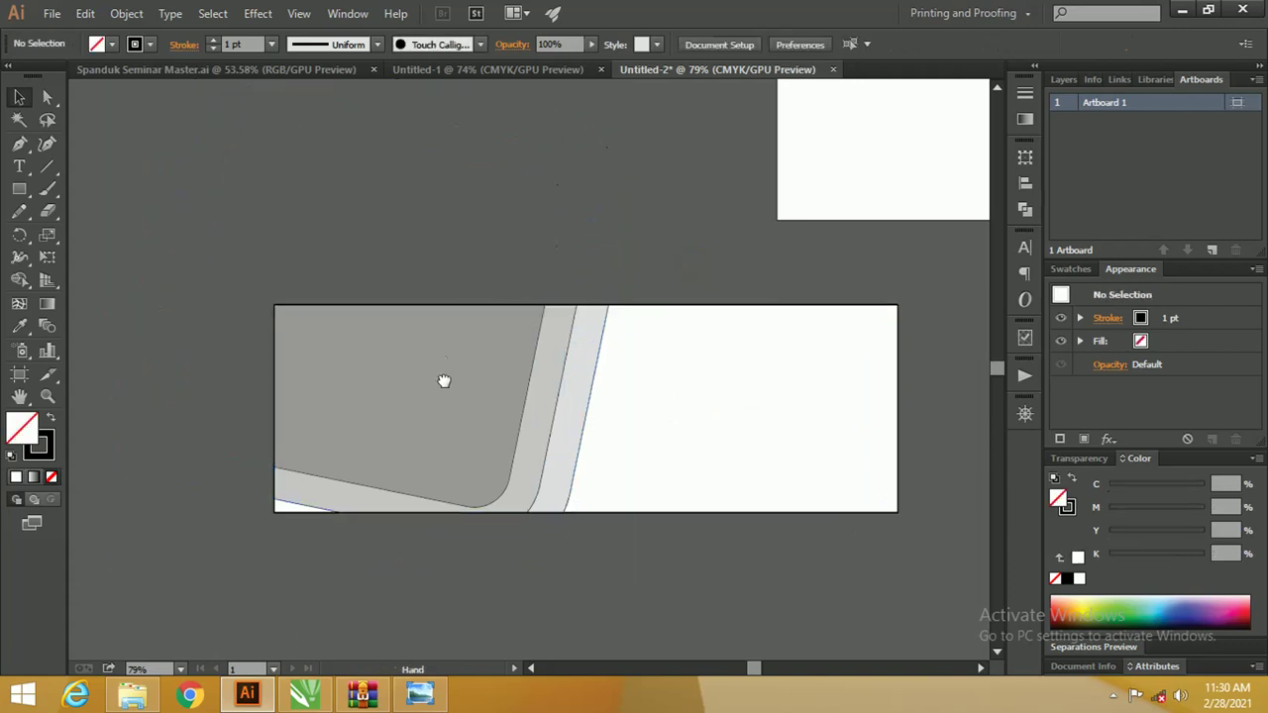
pyautogui.moveTo(443, 381); pyautogui.dragTo(439, 351)
pyautogui.click(277, 480)
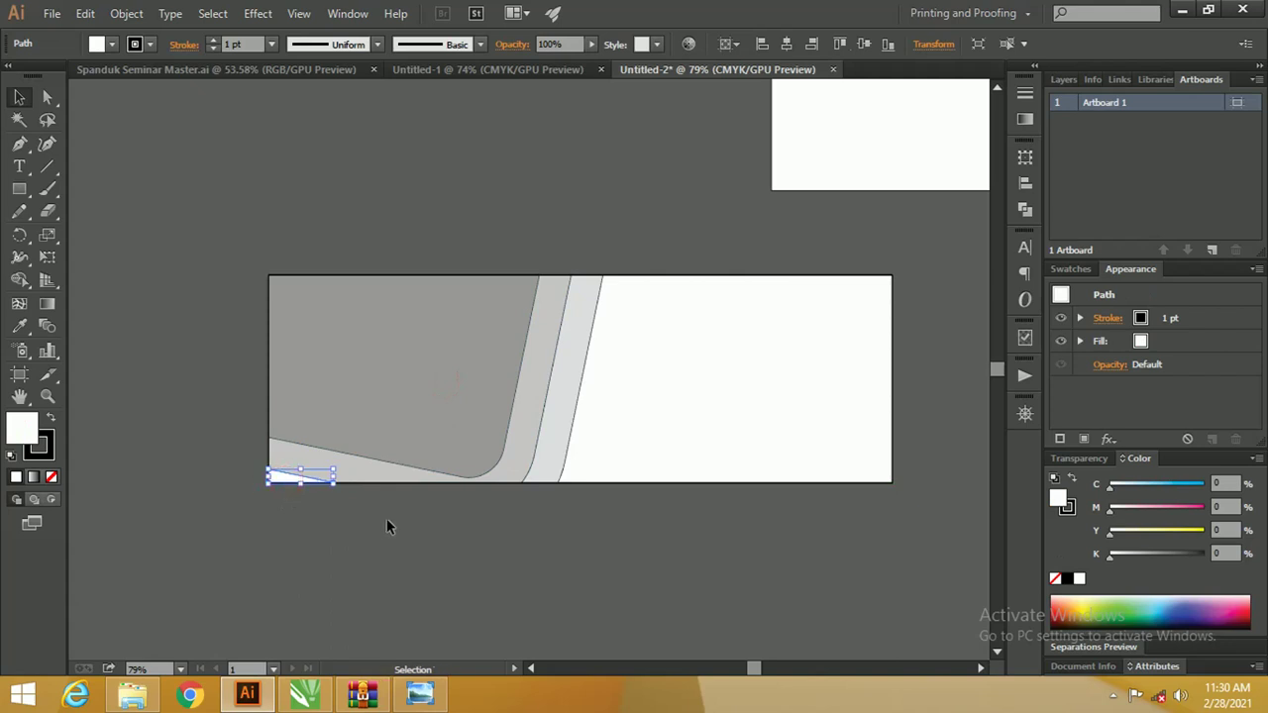
pyautogui.click(523, 530)
pyautogui.moveTo(610, 525); pyautogui.dragTo(549, 524)
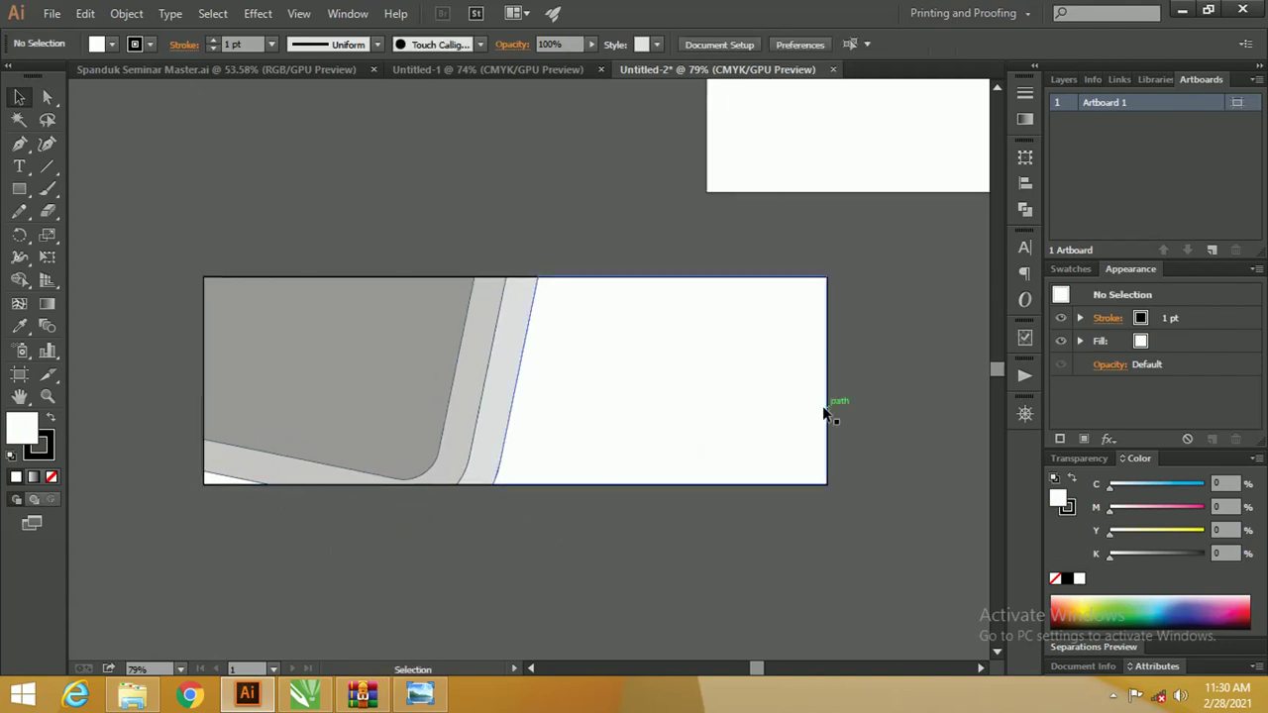
pyautogui.click(1068, 269)
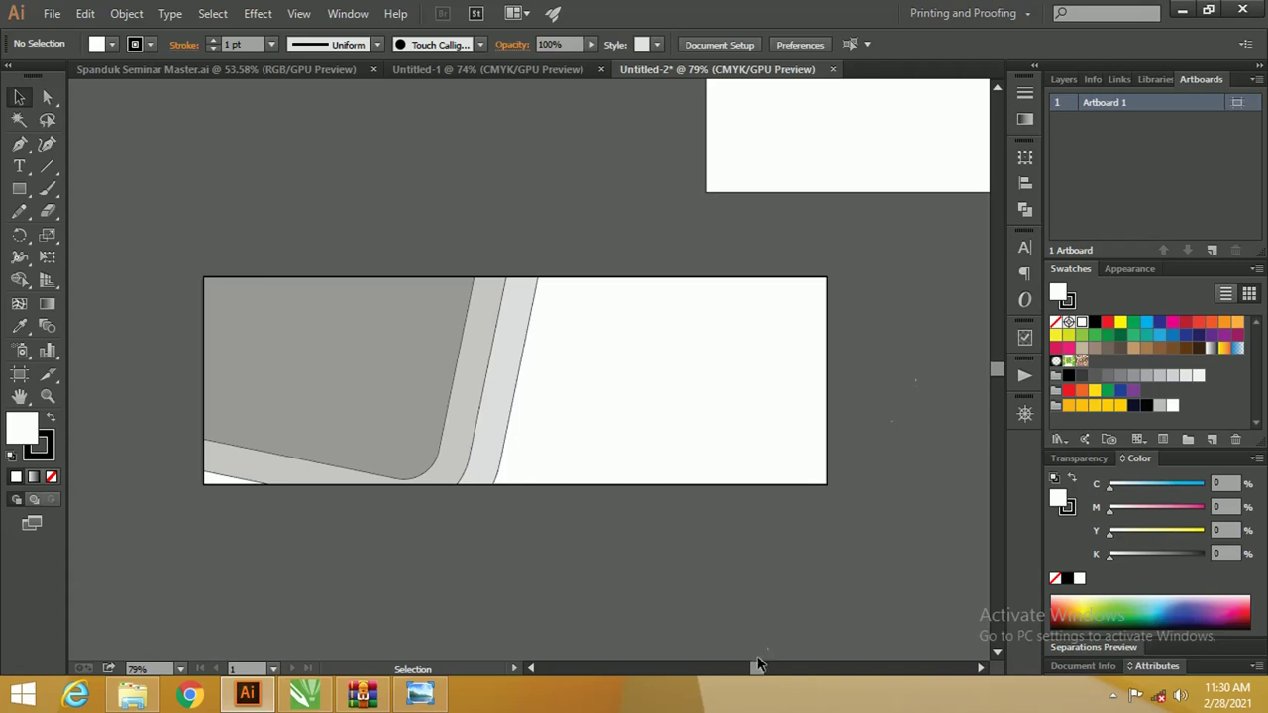
pyautogui.moveTo(757, 669); pyautogui.dragTo(759, 670)
pyautogui.click(815, 437)
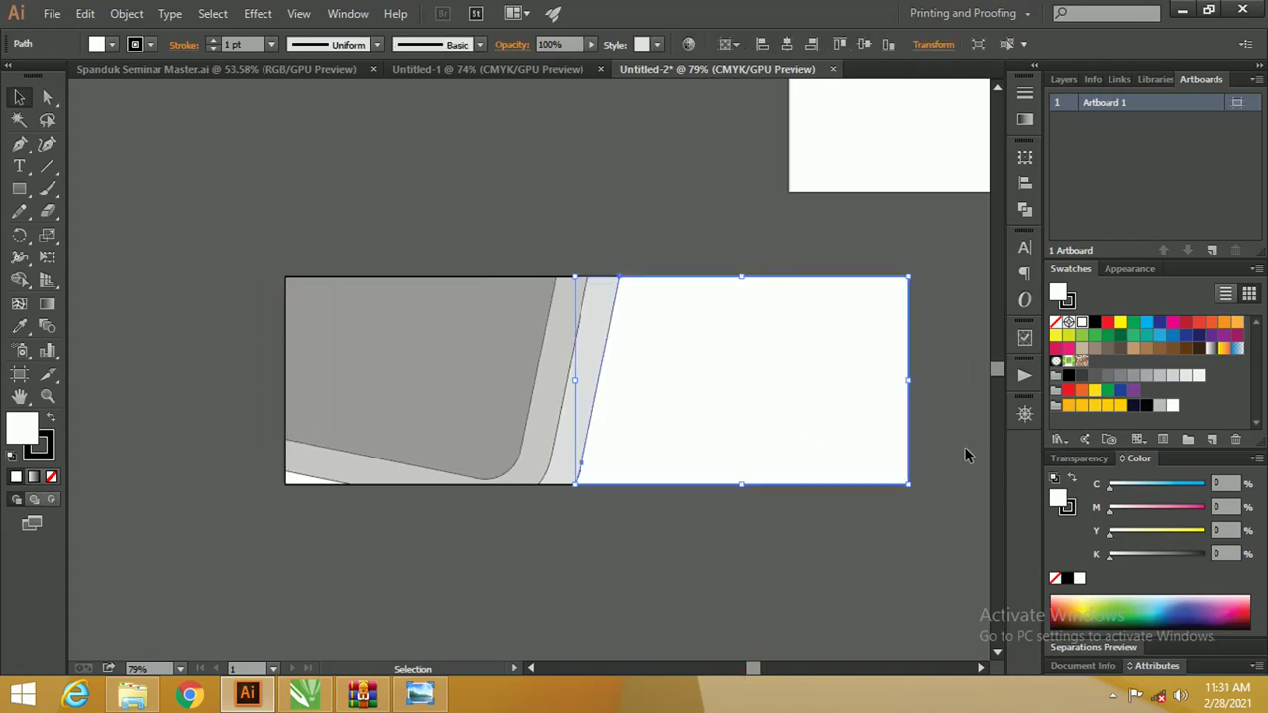
pyautogui.click(1134, 406)
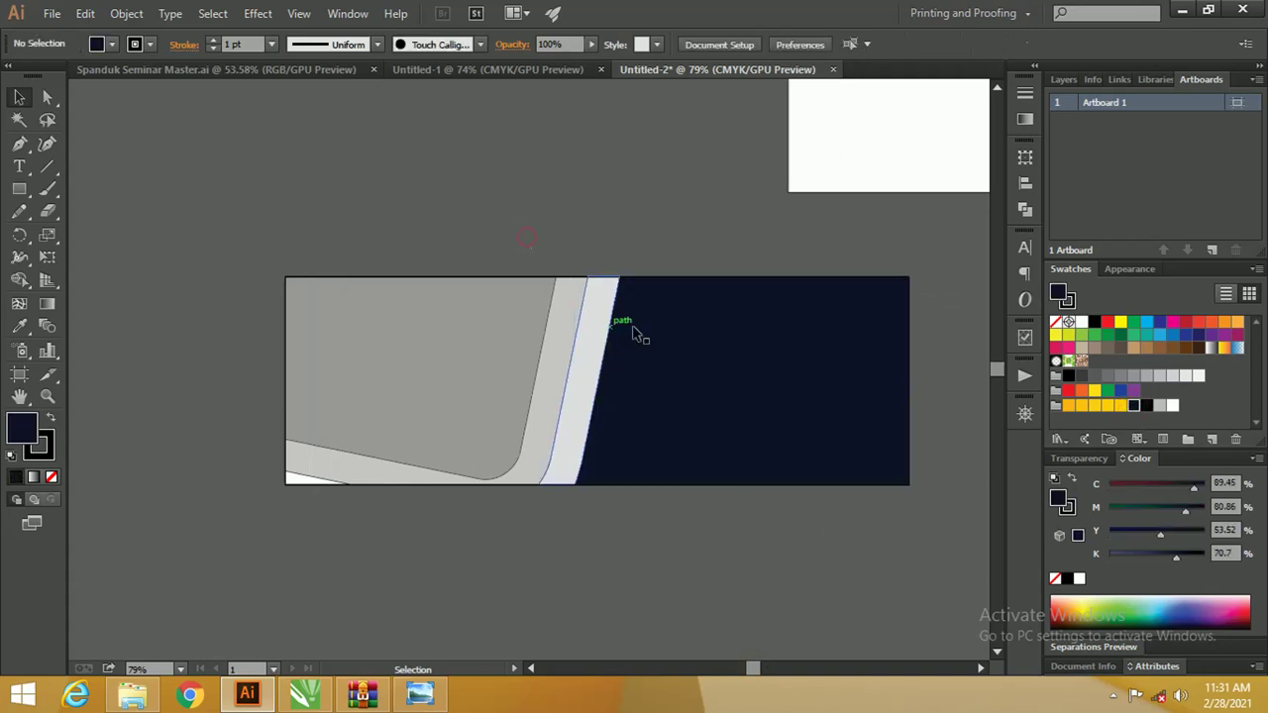
# Remove the navy panel's outline and fill the stripe beside it yellow with no stroke
pyautogui.click(40, 454)
pyautogui.click(56, 476)
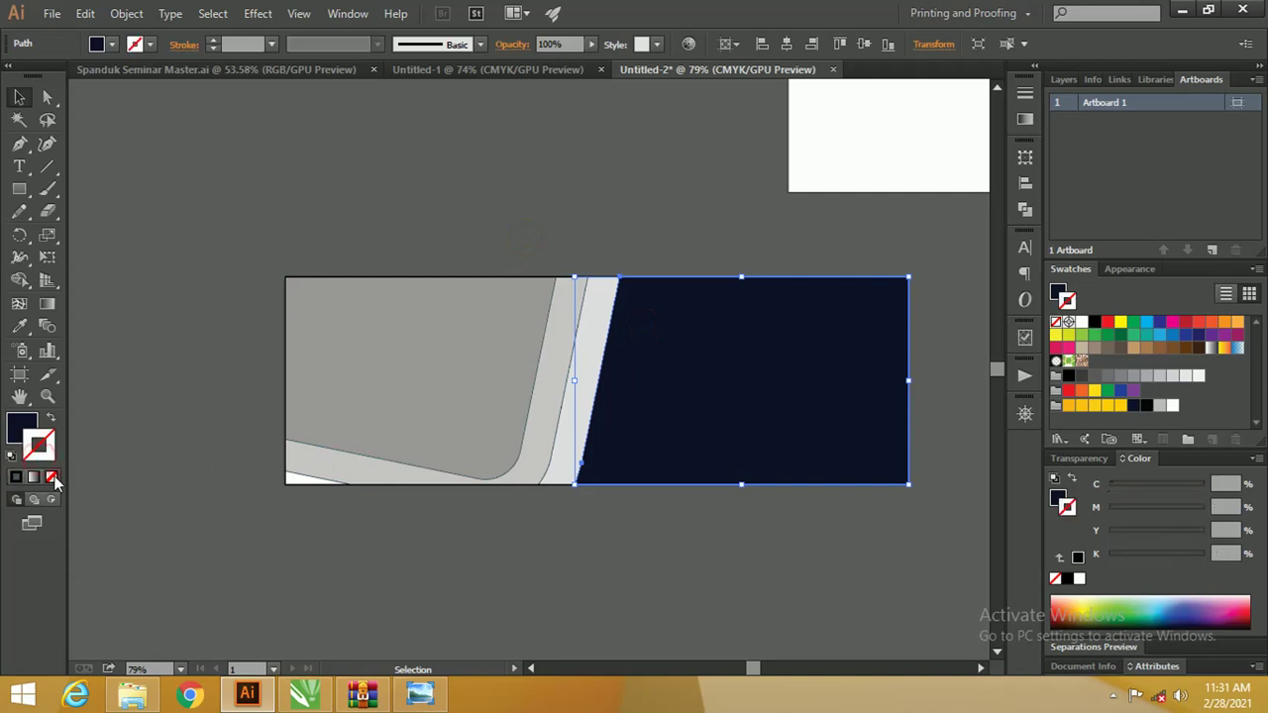
pyautogui.click(259, 522)
pyautogui.click(597, 376)
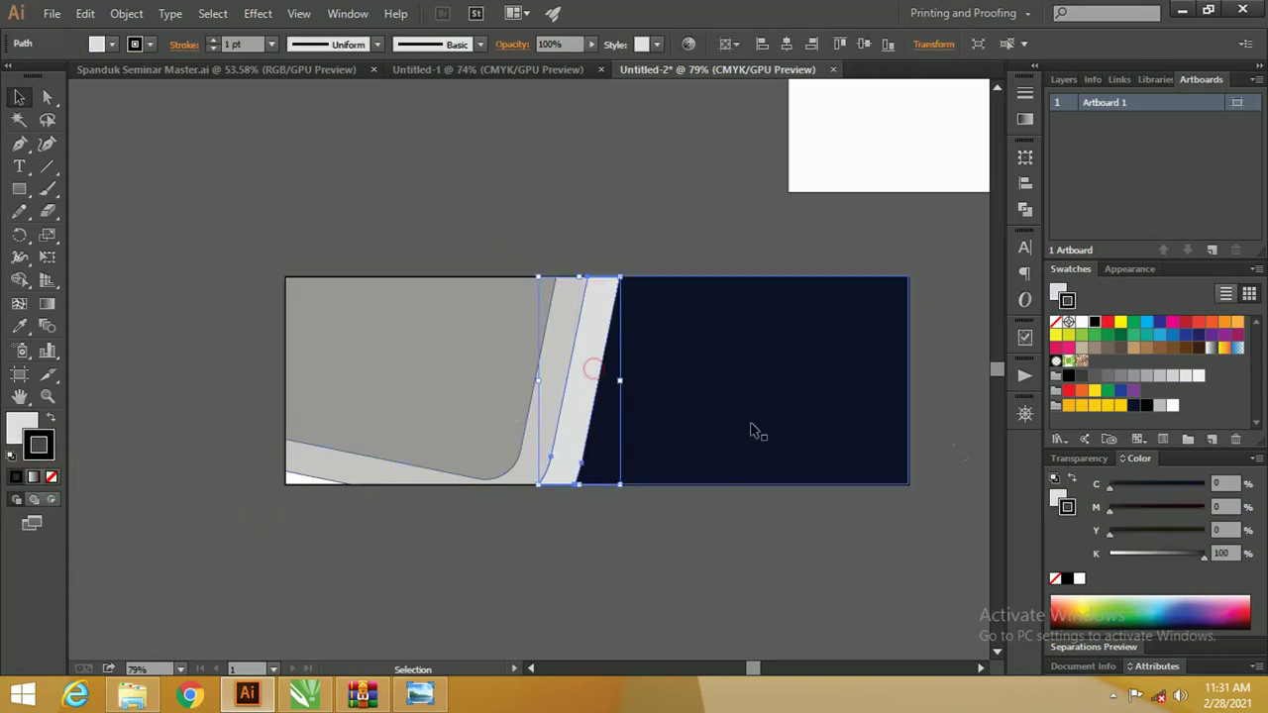
pyautogui.click(1107, 407)
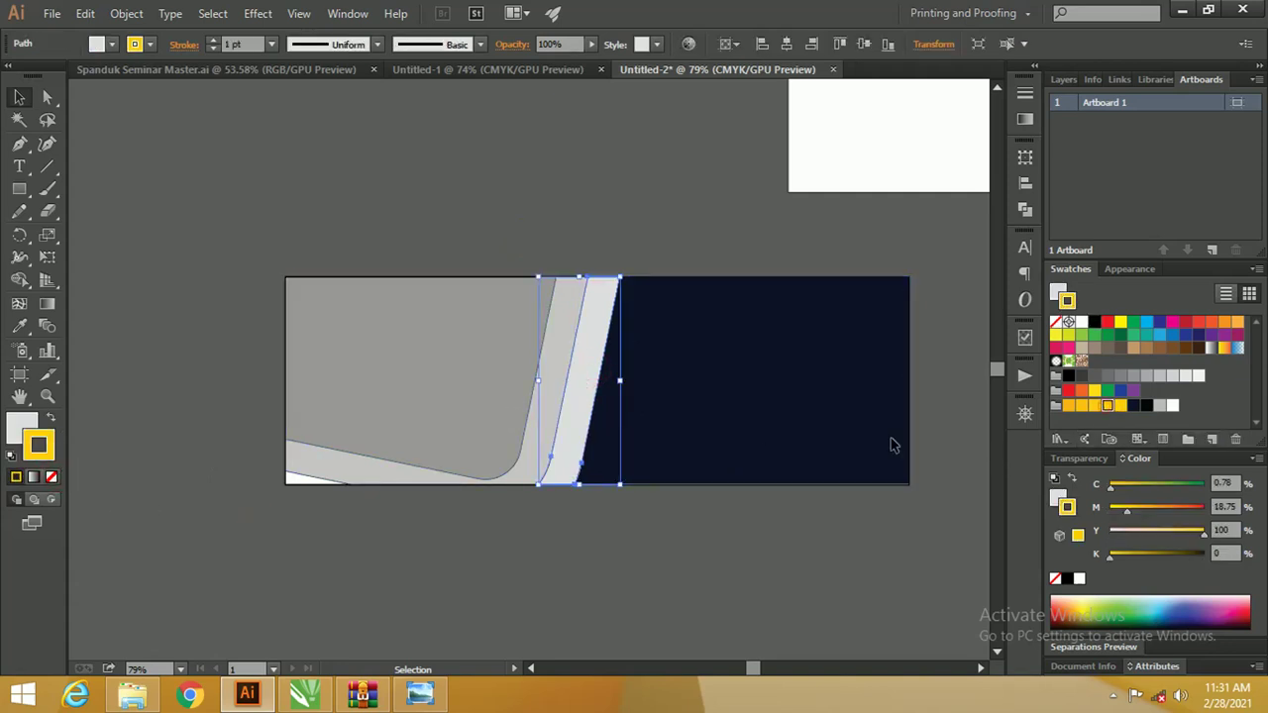
pyautogui.click(51, 420)
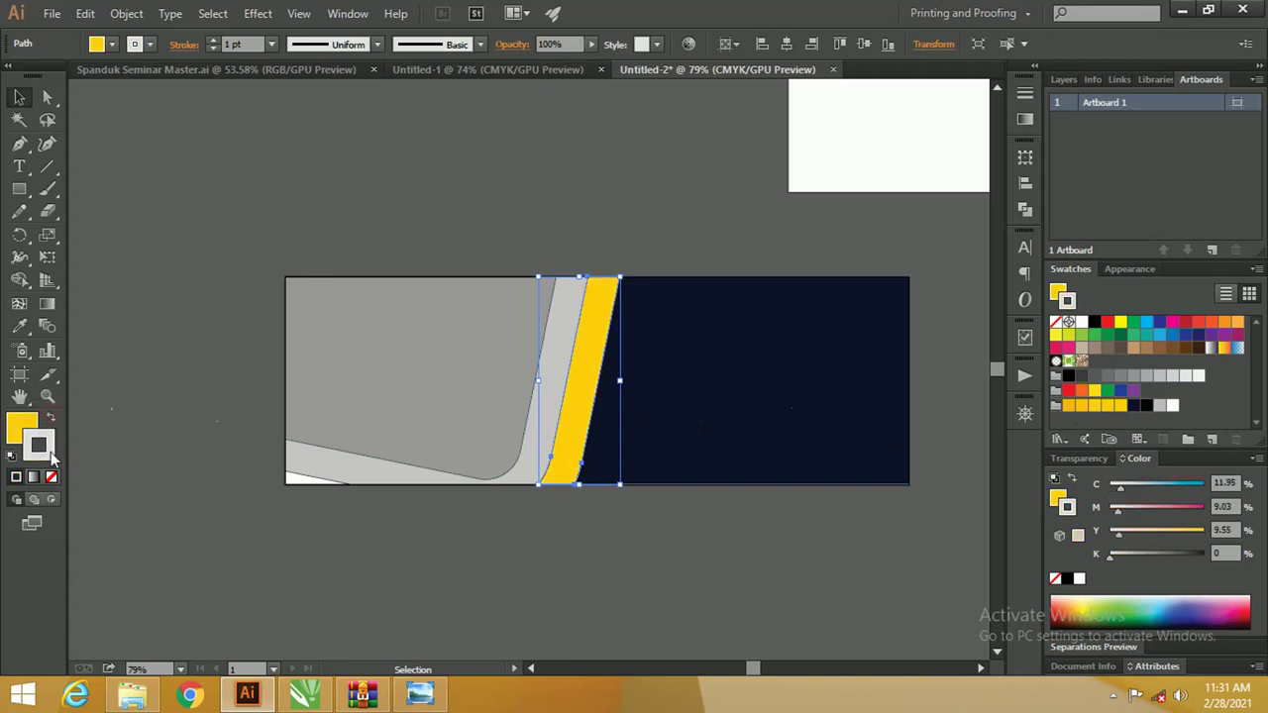
pyautogui.click(51, 476)
# Fill the light-grey stripe shape with the yellow swatch
pyautogui.click(494, 236)
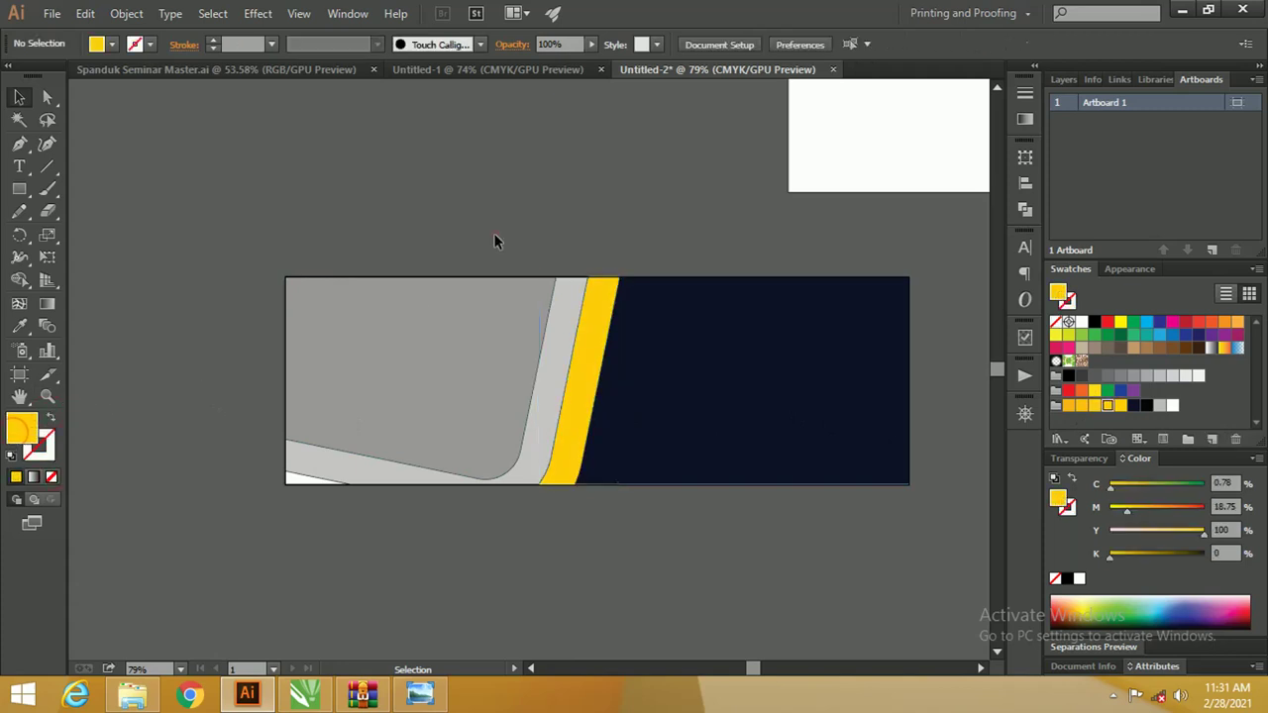
pyautogui.click(556, 300)
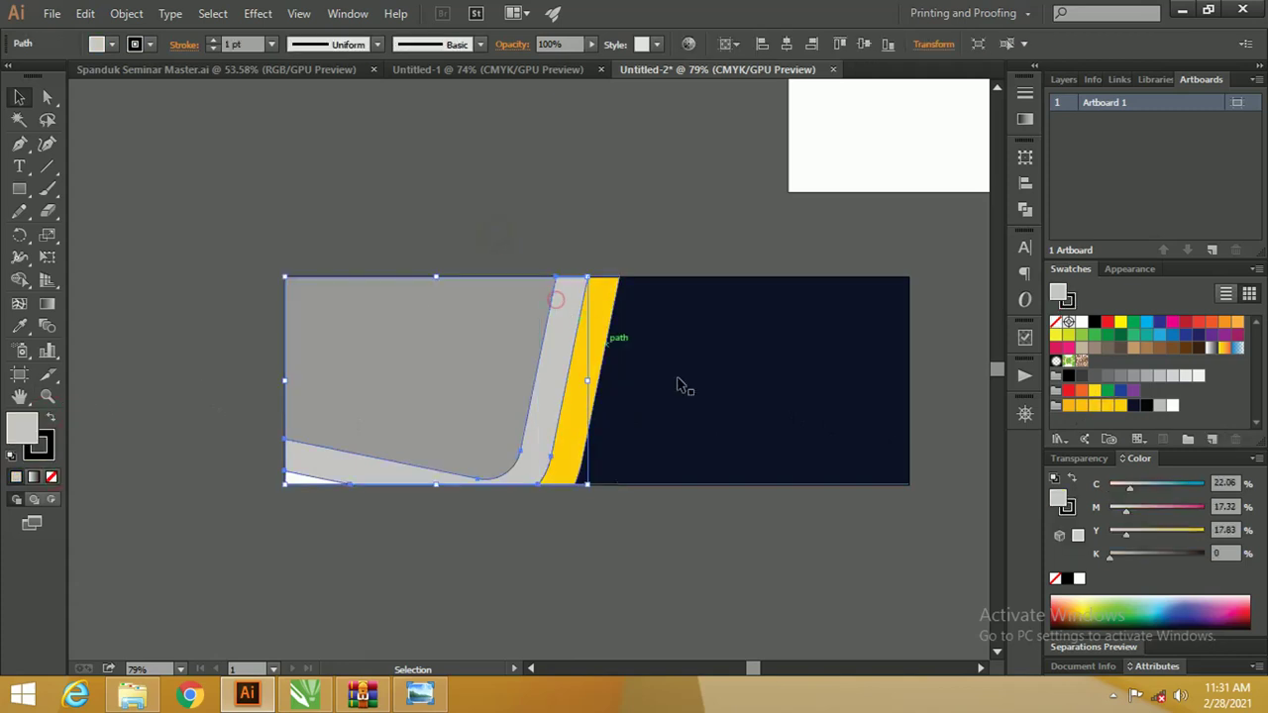
pyautogui.click(1082, 407)
pyautogui.click(665, 221)
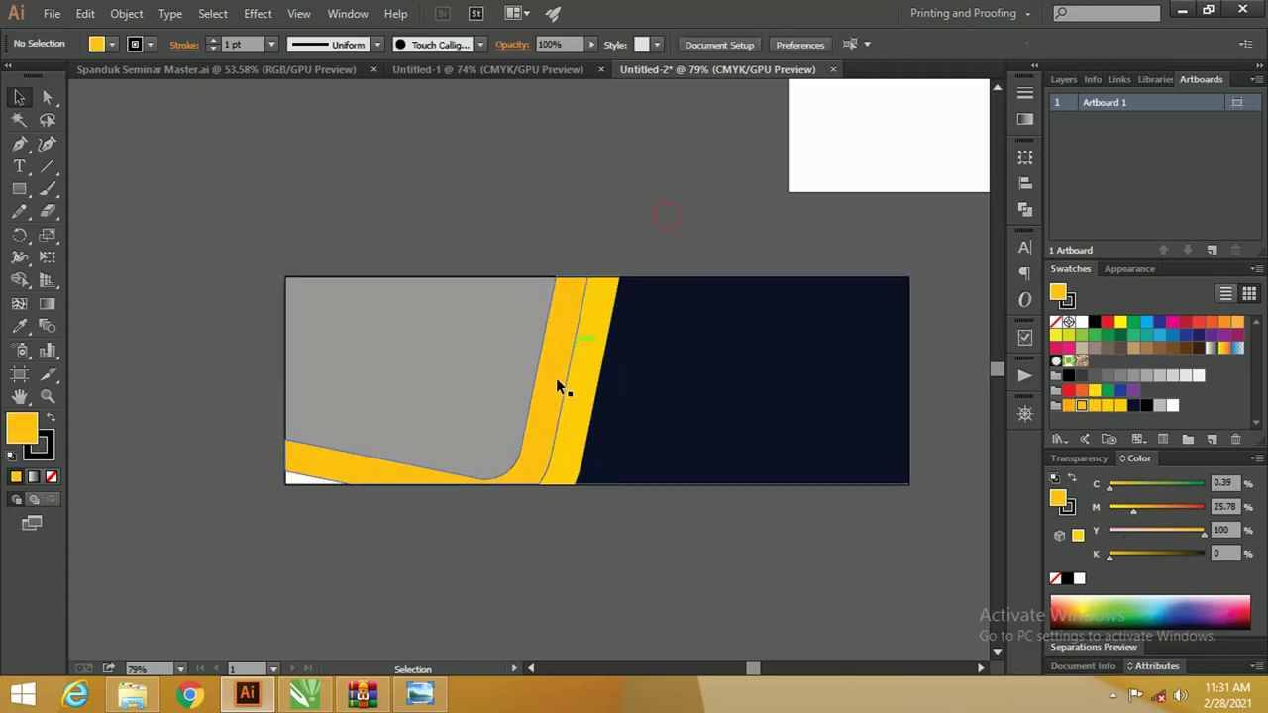
# Eyedrop the band's yellow onto the small white corner piece at bottom-left
pyautogui.click(287, 486)
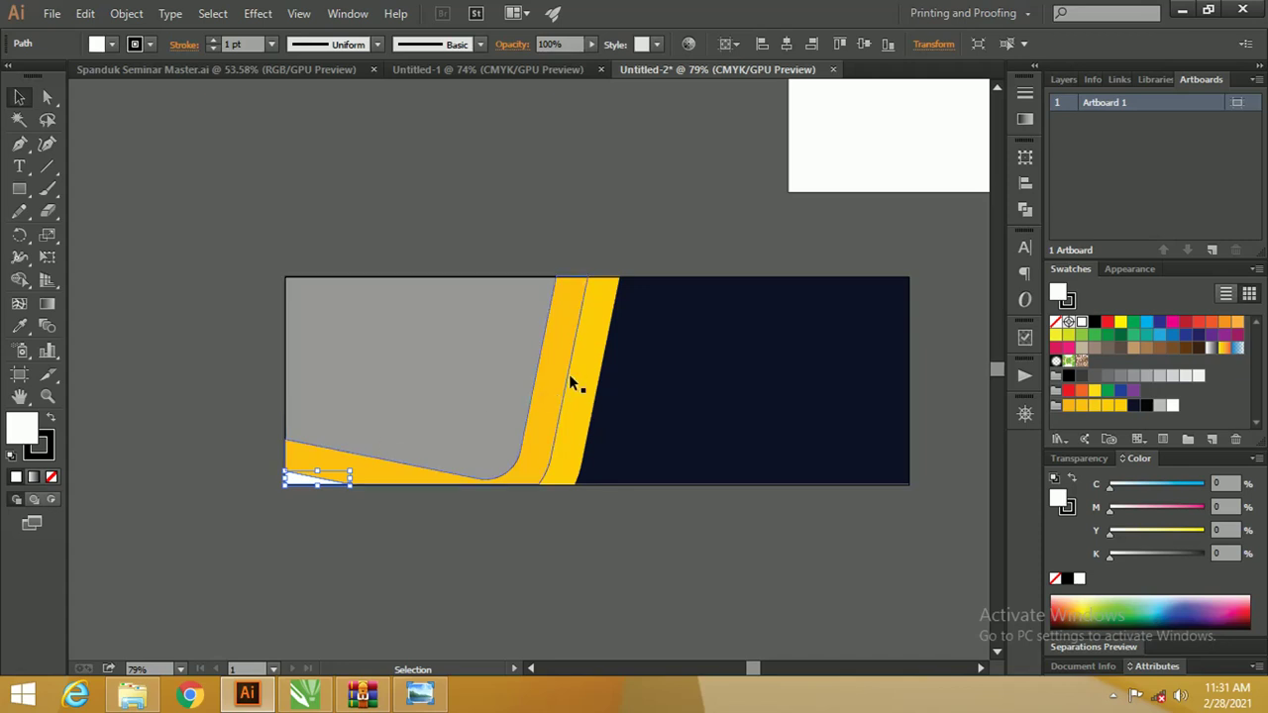
pyautogui.press('i')
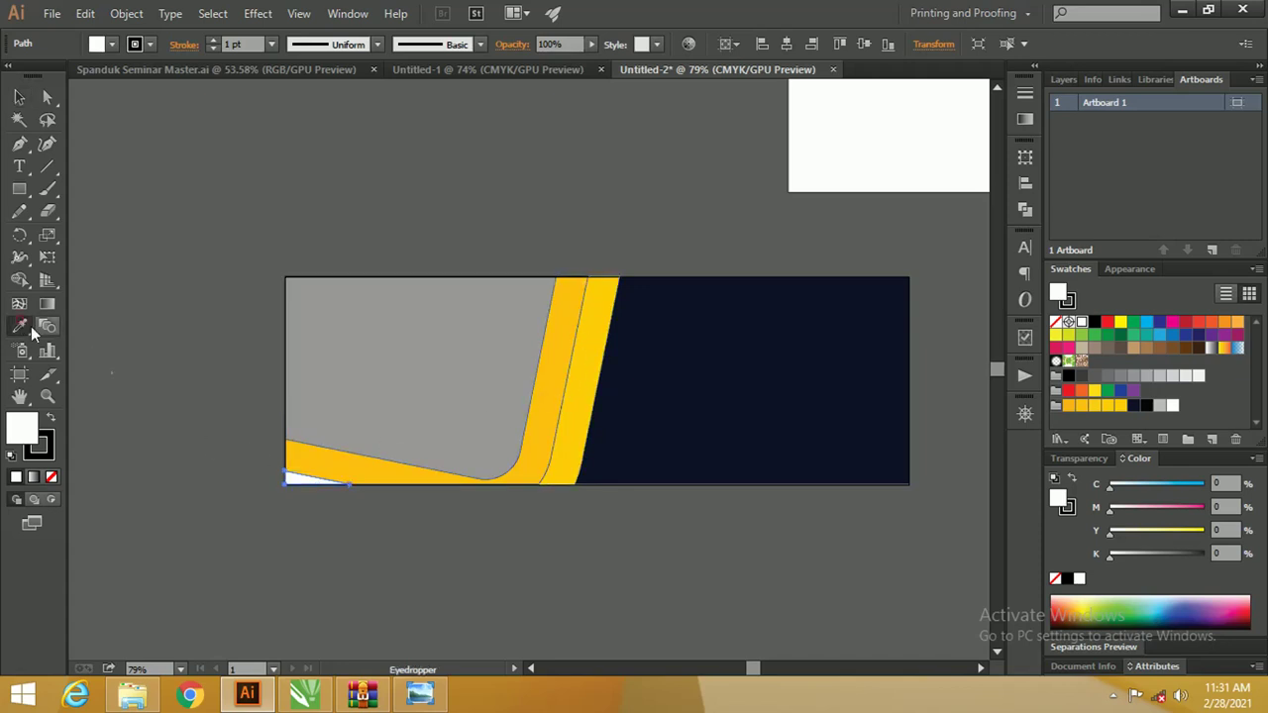
pyautogui.click(589, 353)
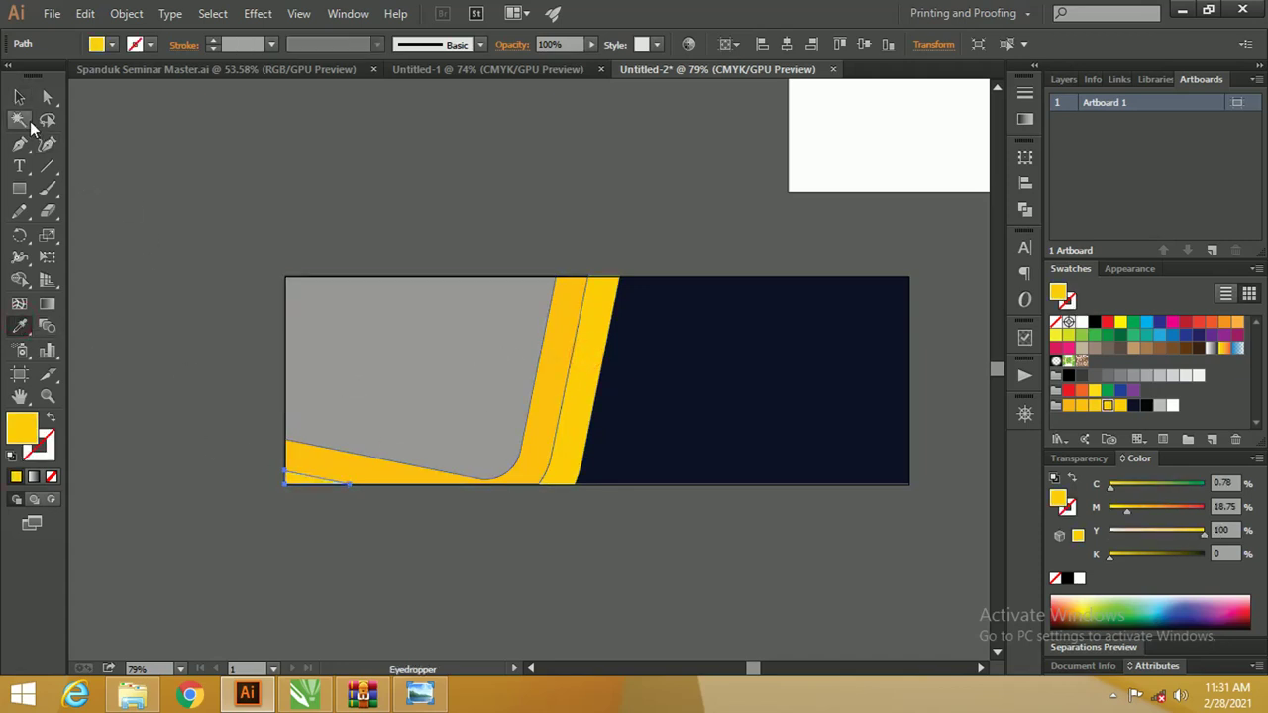
pyautogui.click(19, 96)
pyautogui.click(116, 139)
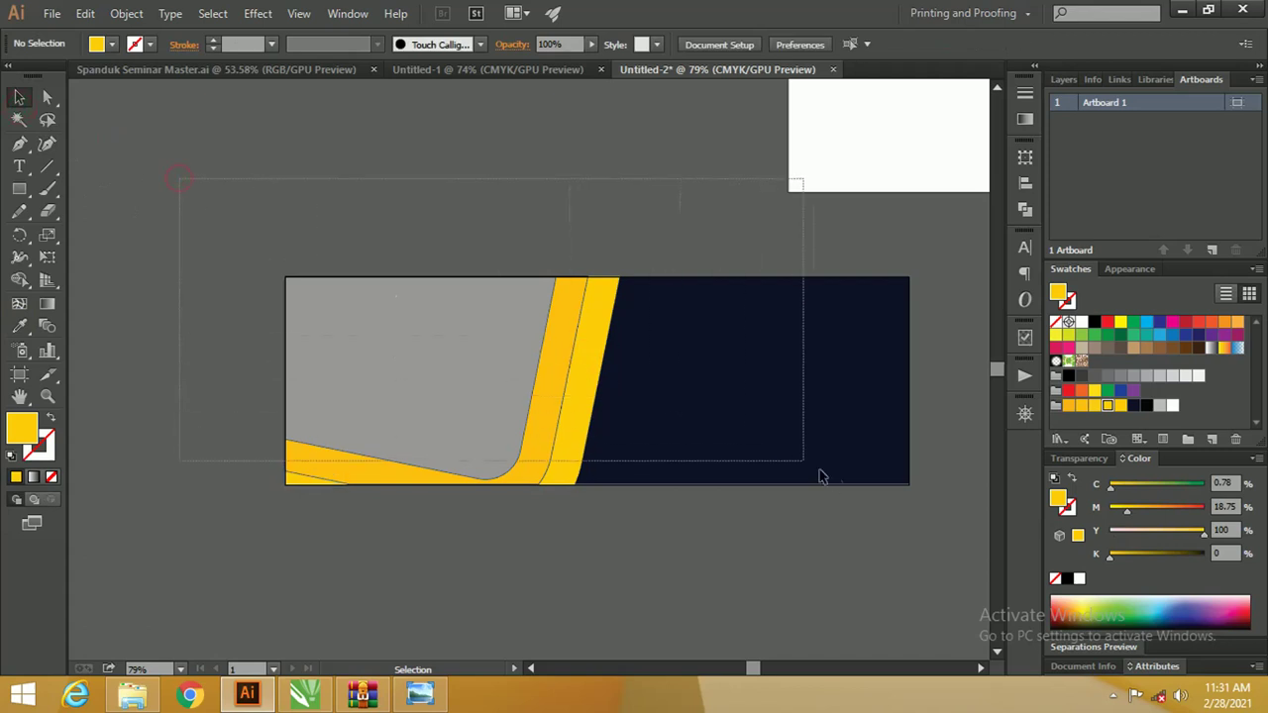
# Set the stroke of all banner artwork to None
pyautogui.moveTo(388, 296)
pyautogui.mouseDown()
pyautogui.moveTo(942, 523)
pyautogui.moveTo(276, 308)
pyautogui.mouseUp()
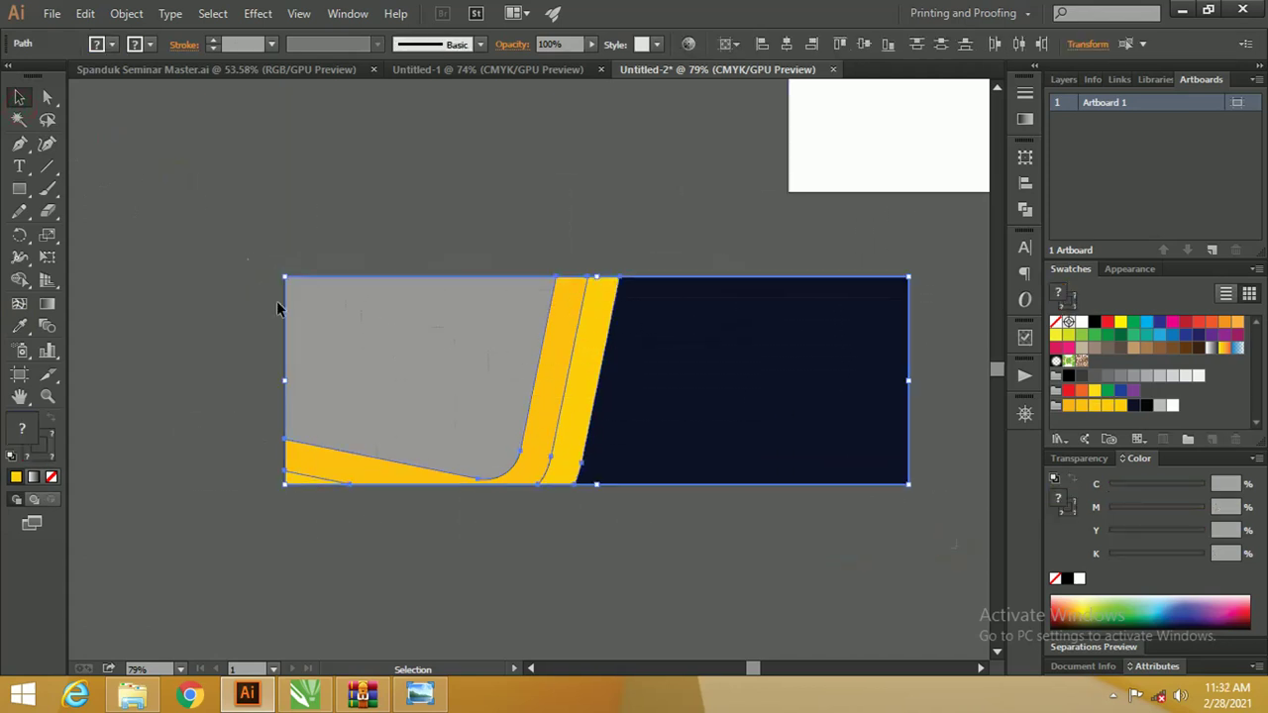
pyautogui.click(52, 477)
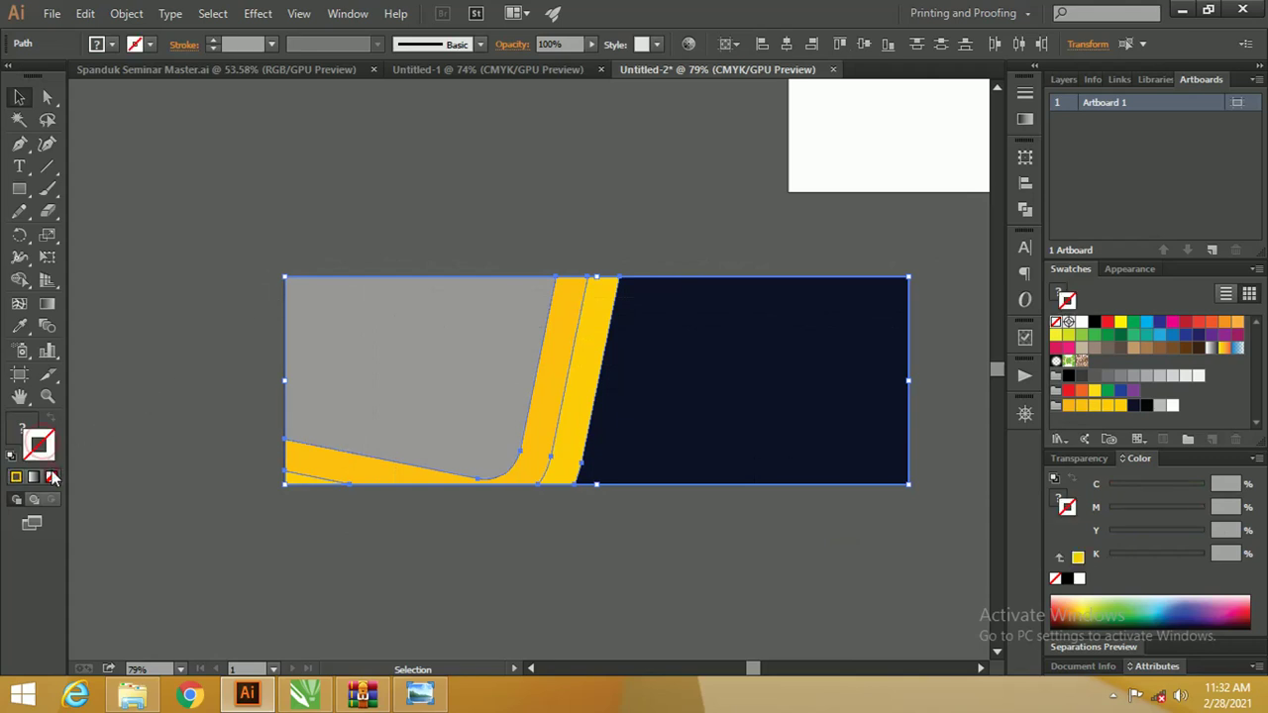
pyautogui.click(272, 242)
pyautogui.hscroll(2, 361, 251)
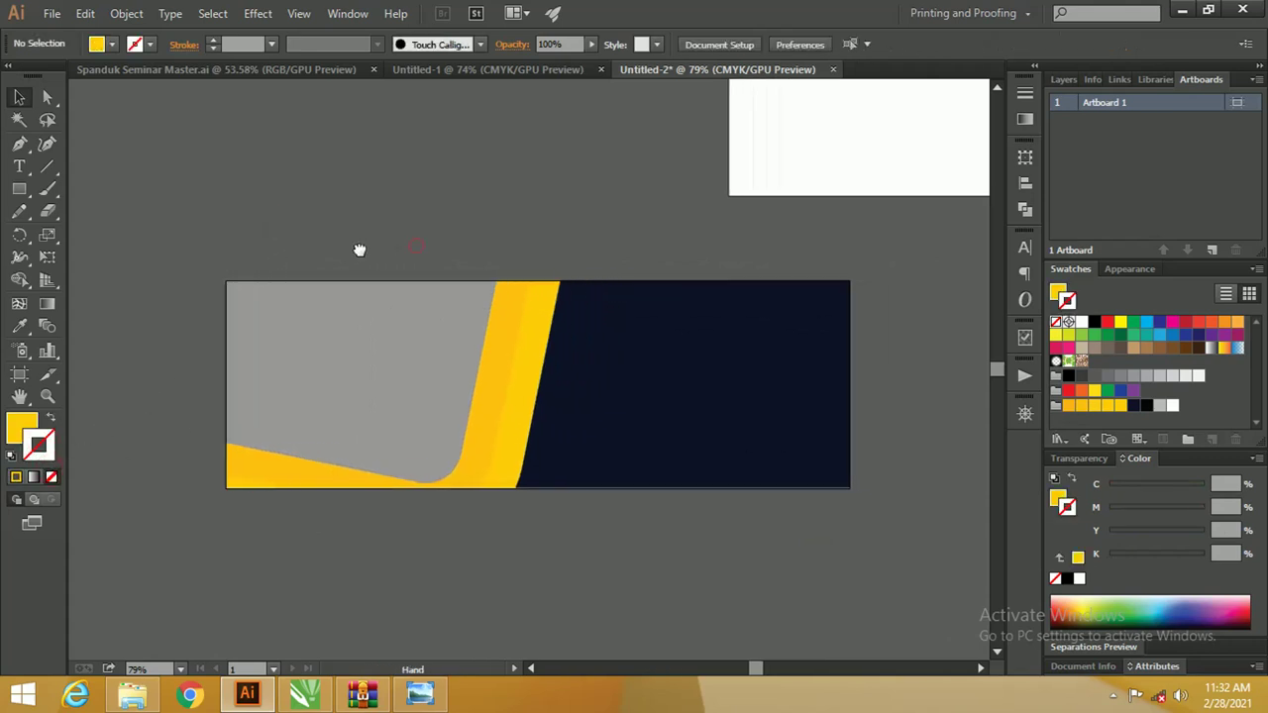
# Switch to the Model photos folder and drag the product-school photo into Illustrator
pyautogui.hotkey('alt', 'Tab')
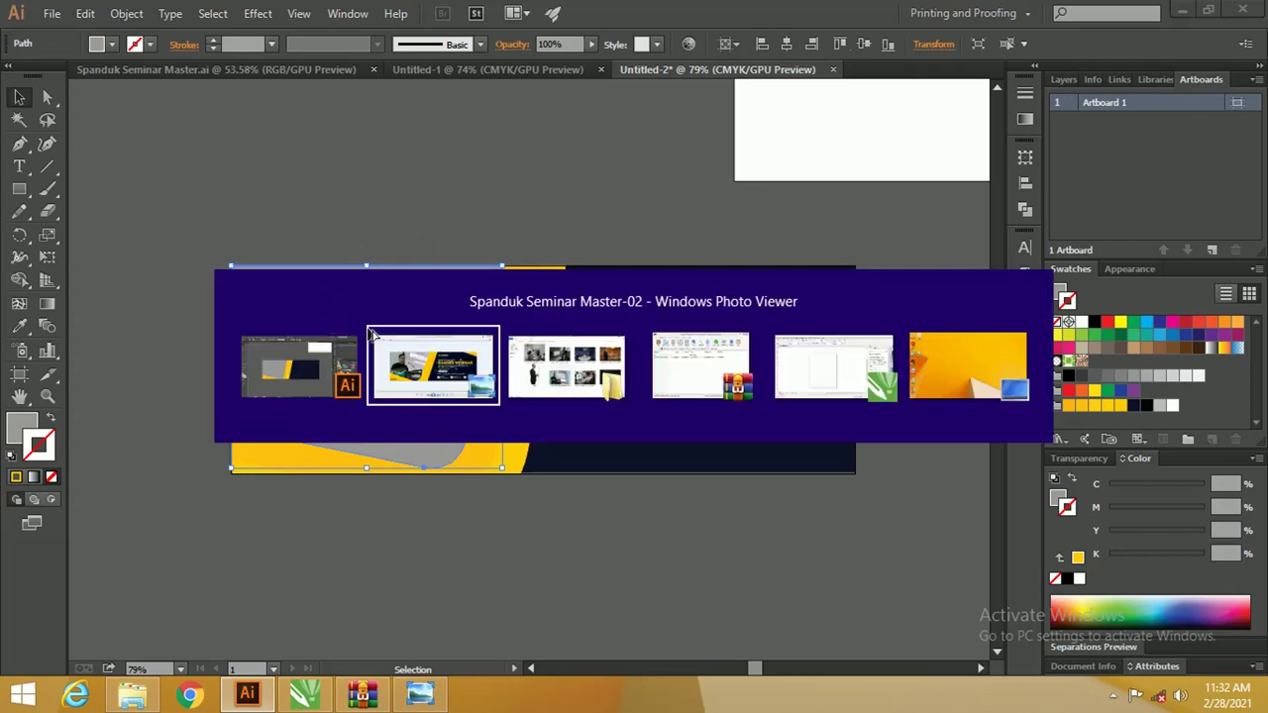
pyautogui.hotkey('alt', 'Tab')
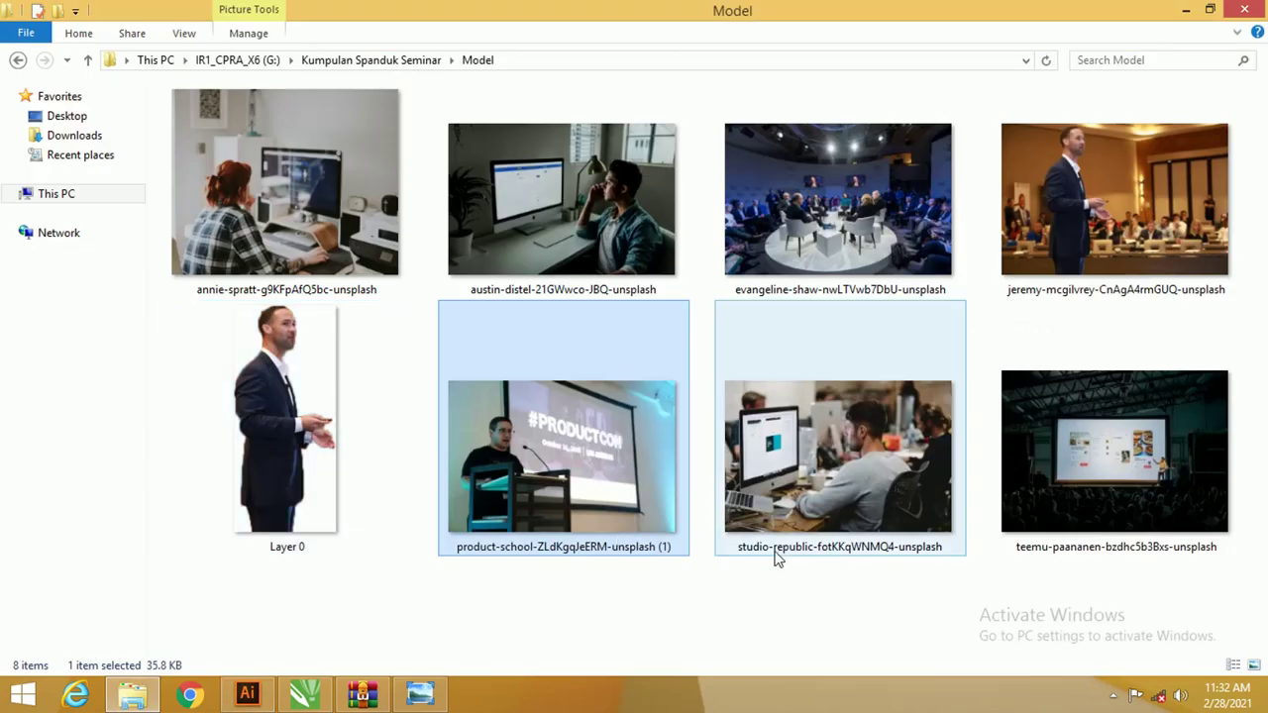
pyautogui.click(692, 582)
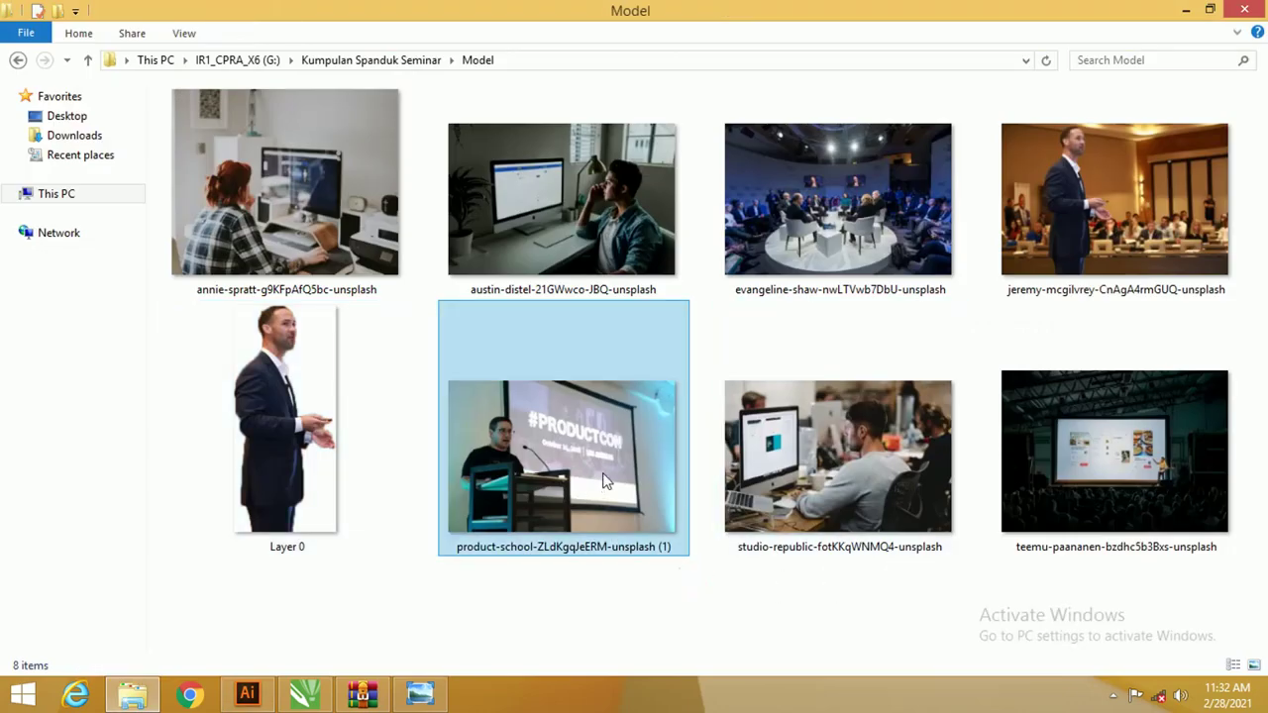
pyautogui.moveTo(582, 508)
pyautogui.mouseDown()
pyautogui.moveTo(415, 585)
pyautogui.moveTo(392, 327)
pyautogui.mouseUp()
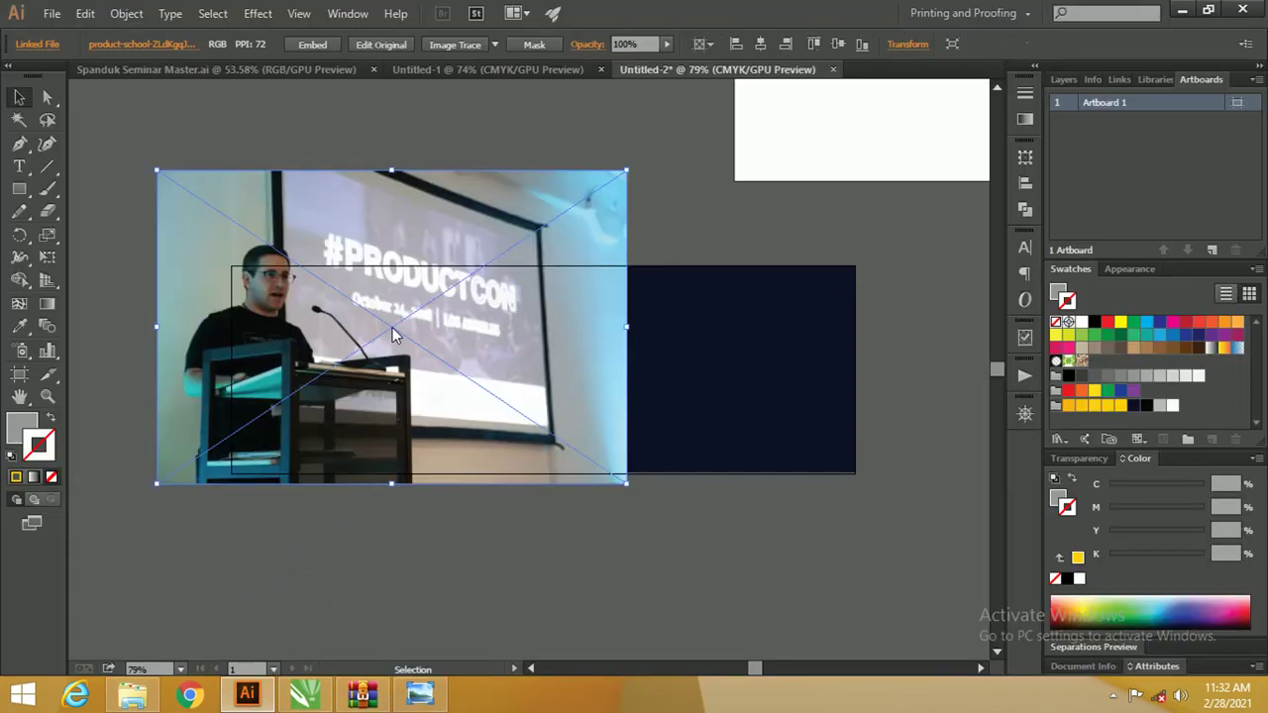
# Place the speaker photo over the banner's left side, scale it down, and send it to back
pyautogui.moveTo(511, 241); pyautogui.dragTo(533, 299)
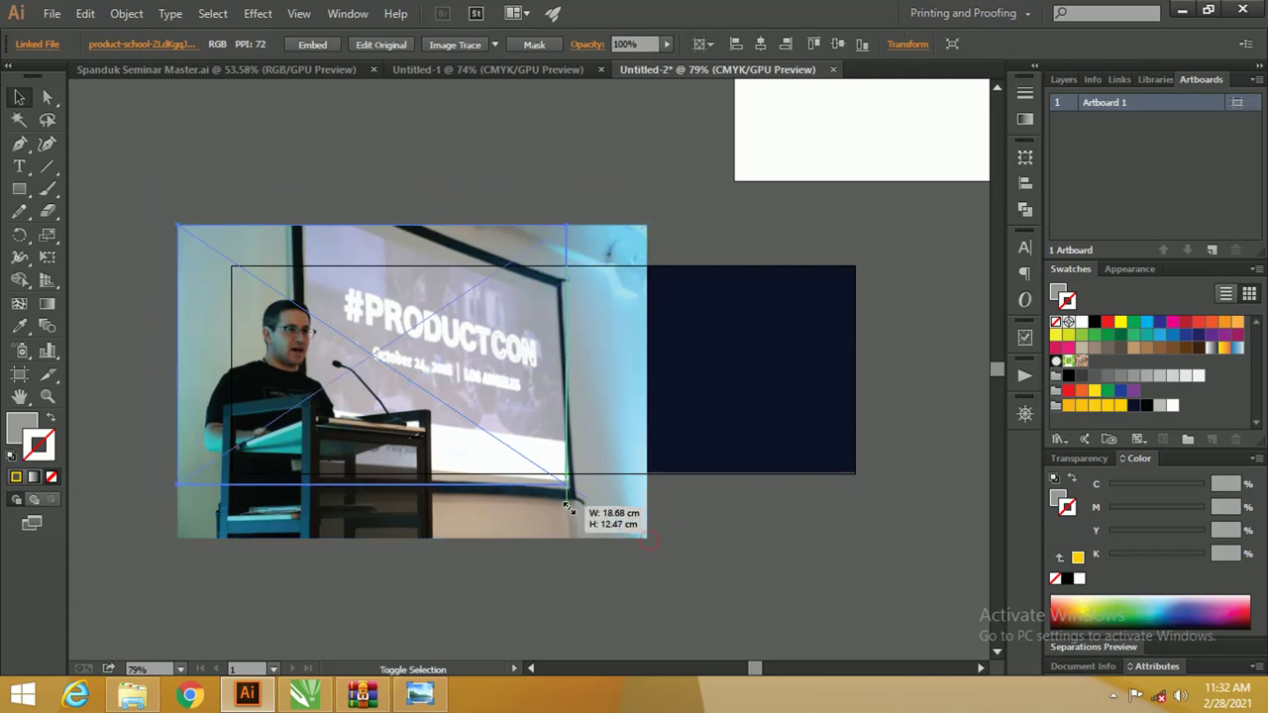
pyautogui.moveTo(642, 541); pyautogui.dragTo(566, 484)
pyautogui.moveTo(481, 377)
pyautogui.mouseDown()
pyautogui.moveTo(511, 389)
pyautogui.moveTo(526, 346)
pyautogui.mouseUp()
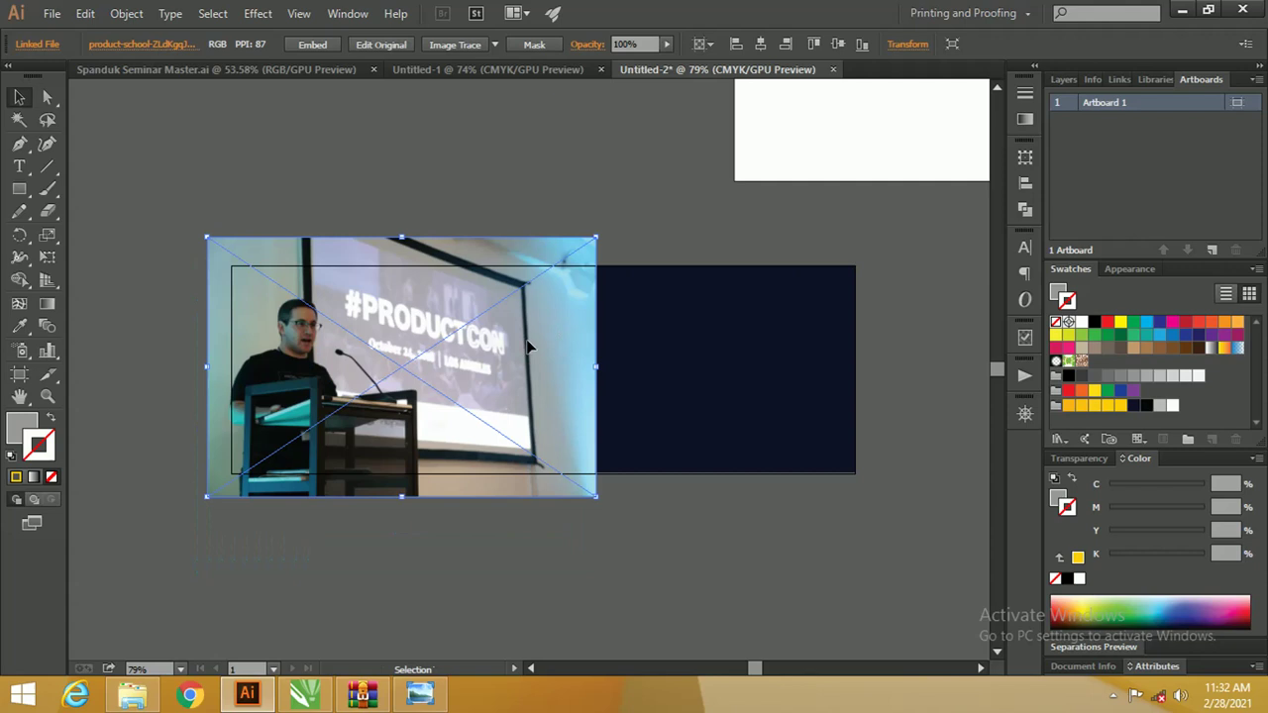
pyautogui.press('ctrl')
pyautogui.hotkey('ctrl', 'shift', '[')
# Set the grey left panel's fill to None so the photo shows through
pyautogui.click(504, 163)
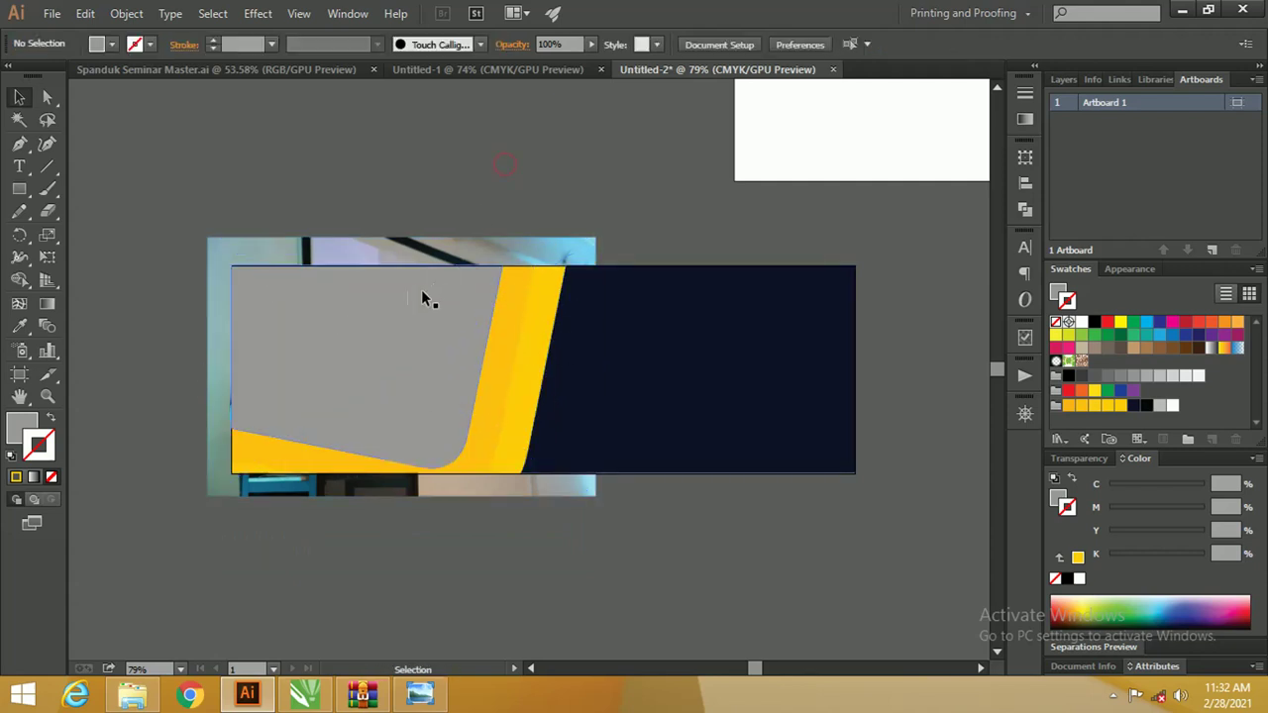
pyautogui.click(424, 297)
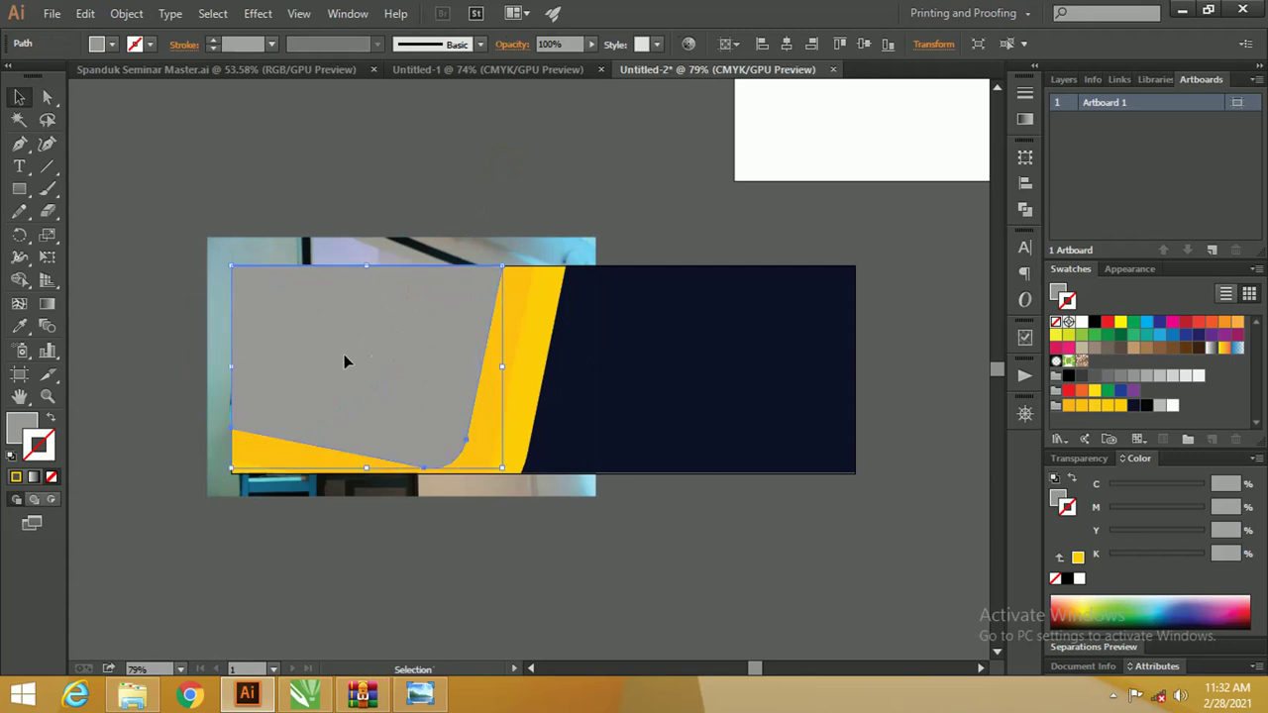
pyautogui.click(53, 424)
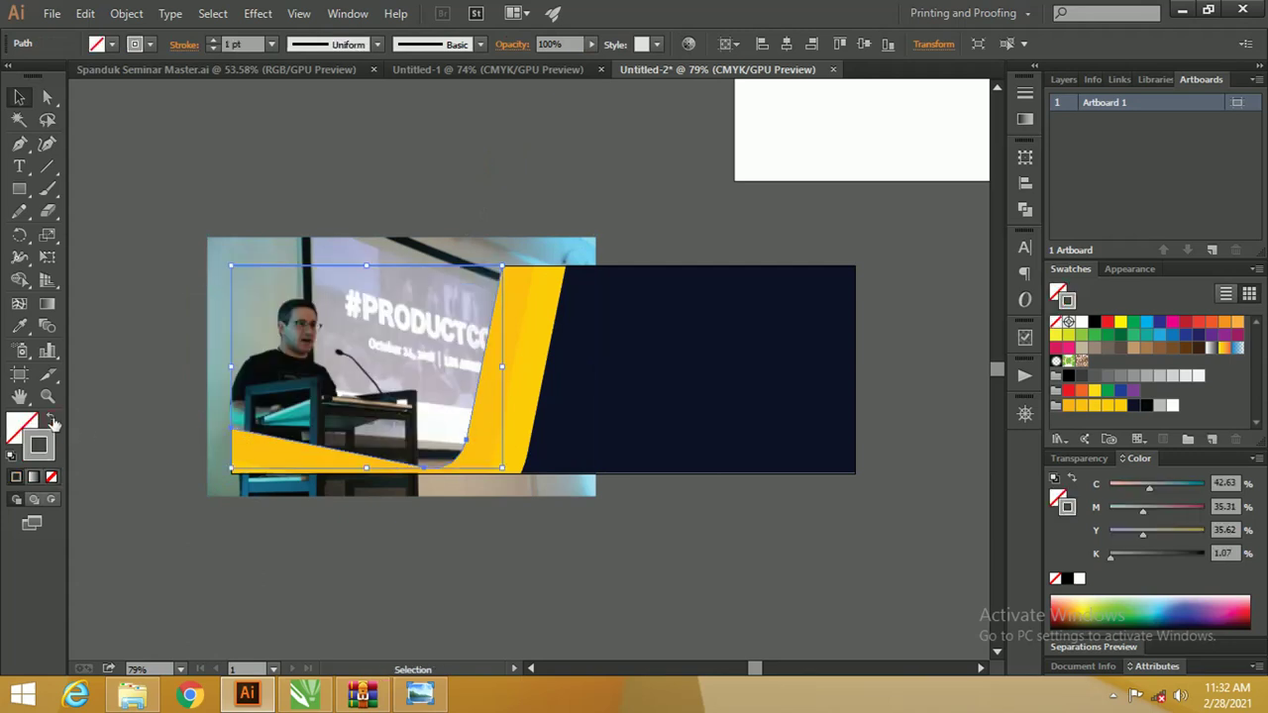
pyautogui.click(109, 356)
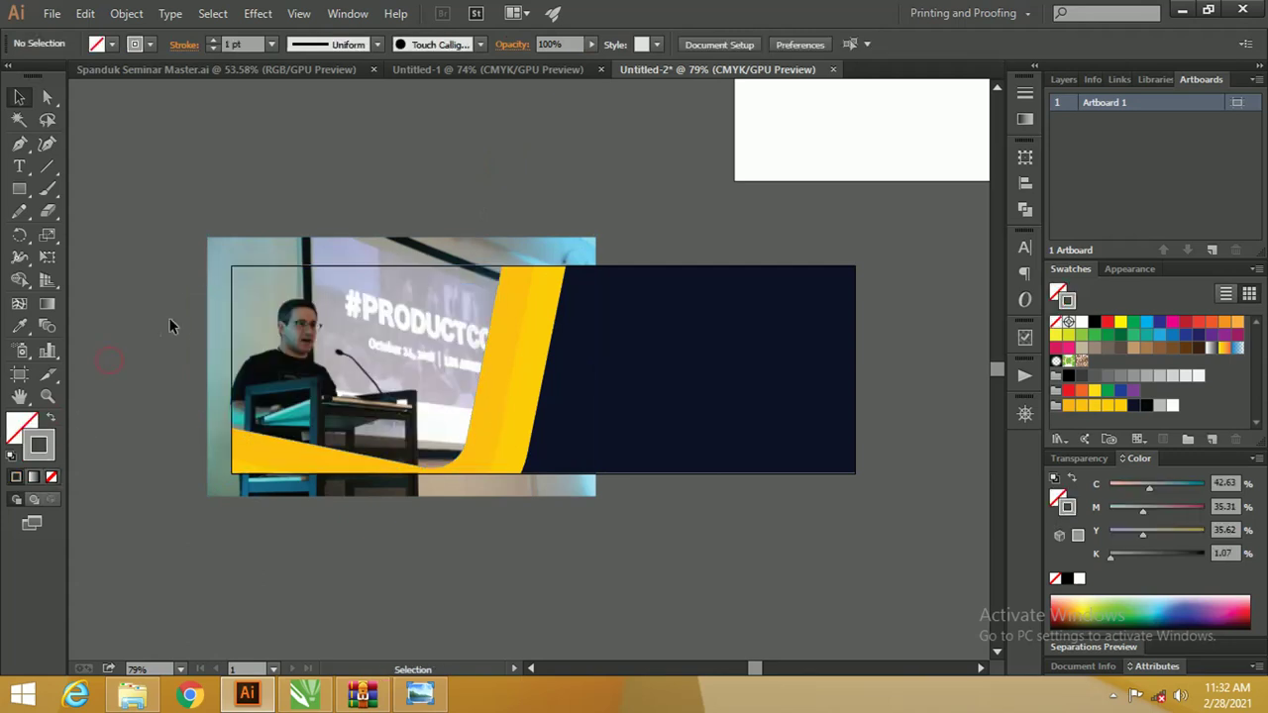
# Zoom in on the left panel and enlarge the speaker photo to cover it
pyautogui.press('z')
pyautogui.moveTo(163, 295); pyautogui.dragTo(199, 304)
pyautogui.press('v')
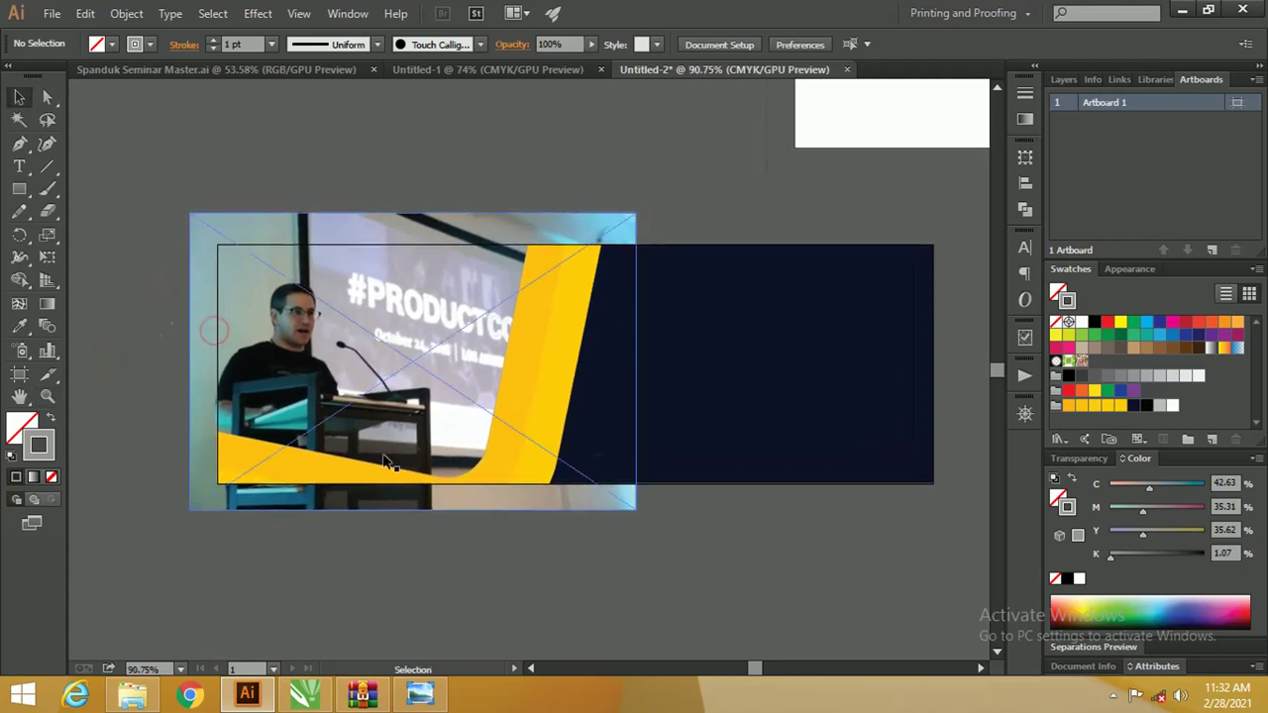
pyautogui.click(549, 507)
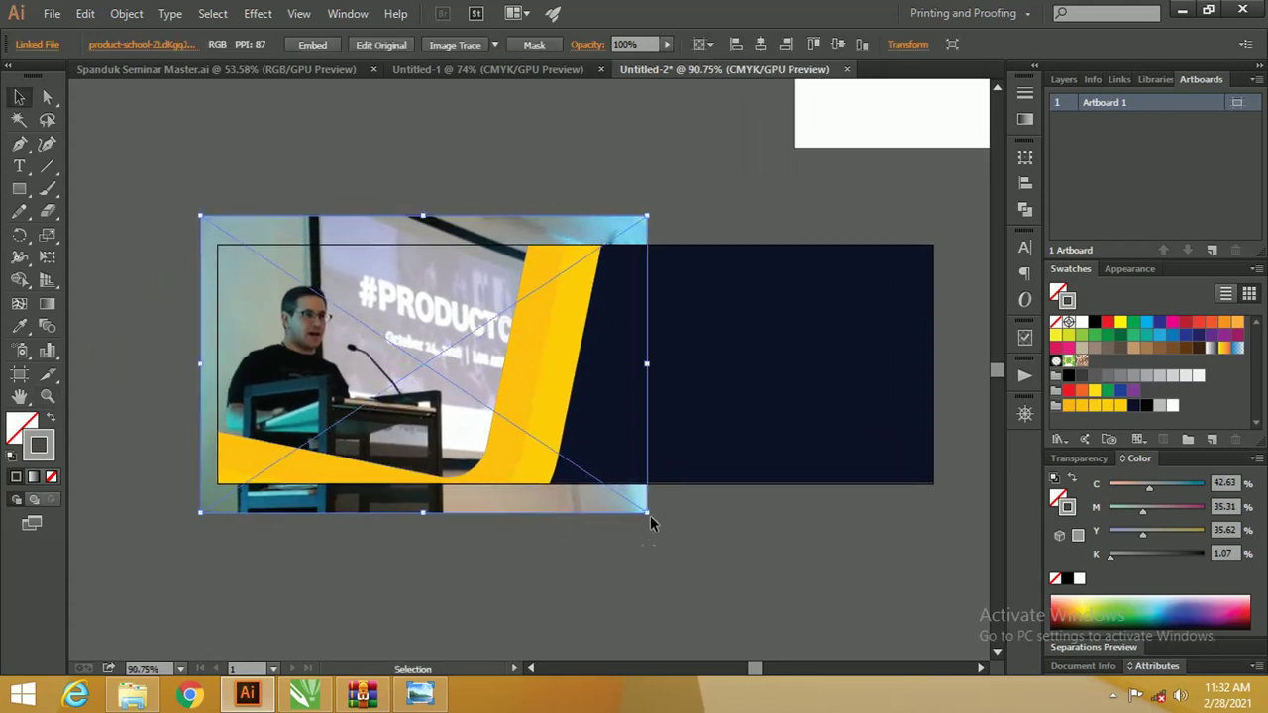
pyautogui.moveTo(650, 523); pyautogui.dragTo(696, 550)
pyautogui.moveTo(621, 520); pyautogui.dragTo(615, 507)
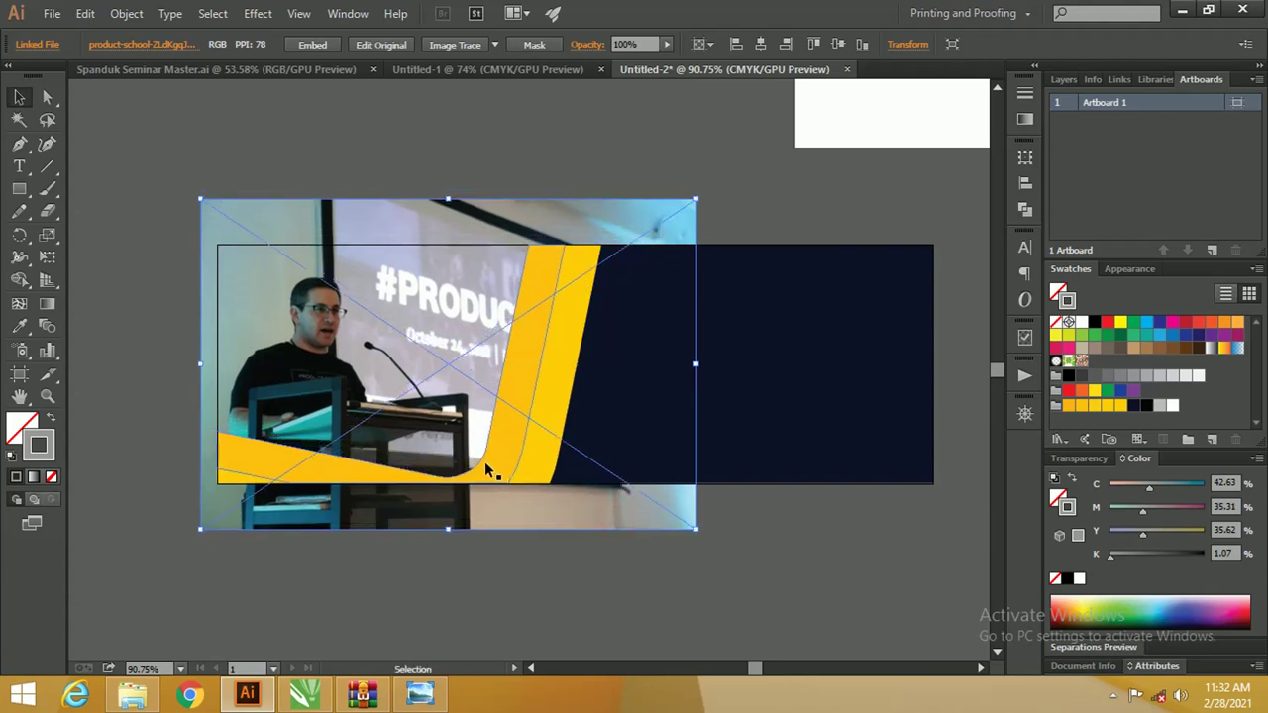
# Select the photo with the panel shape and make a clipping mask
pyautogui.click(410, 283)
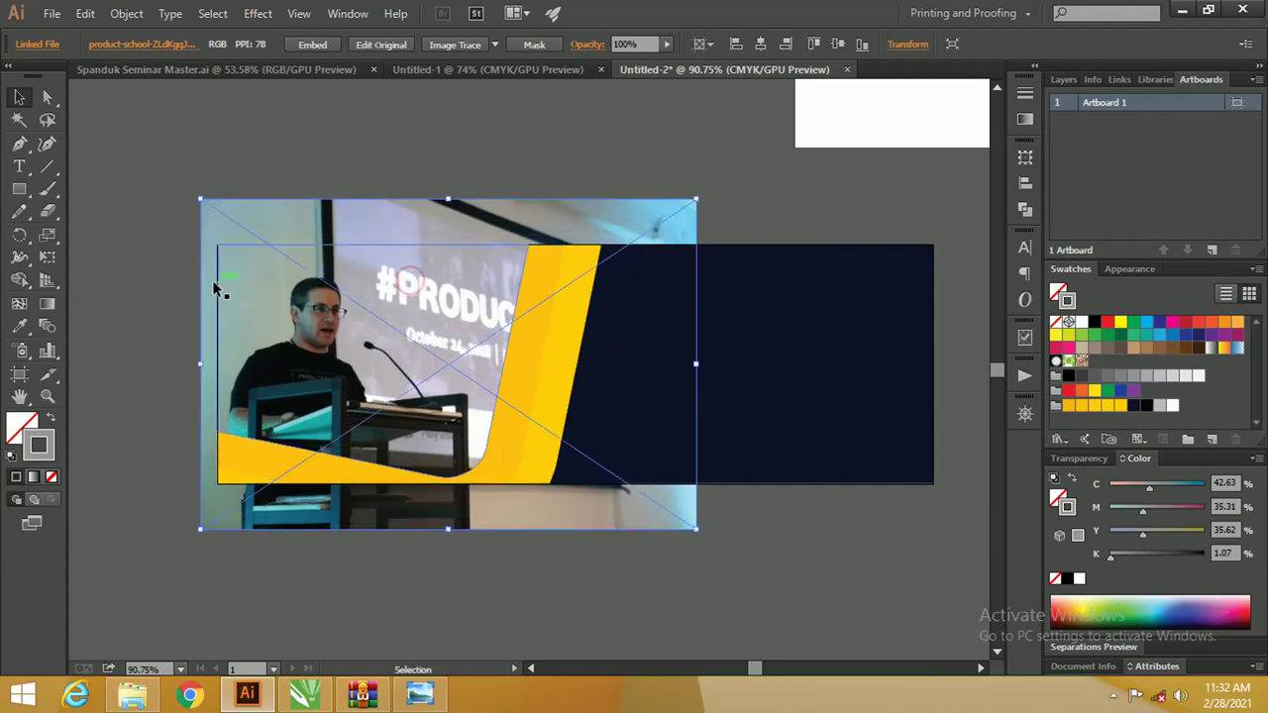
pyautogui.moveTo(219, 302); pyautogui.dragTo(235, 296)
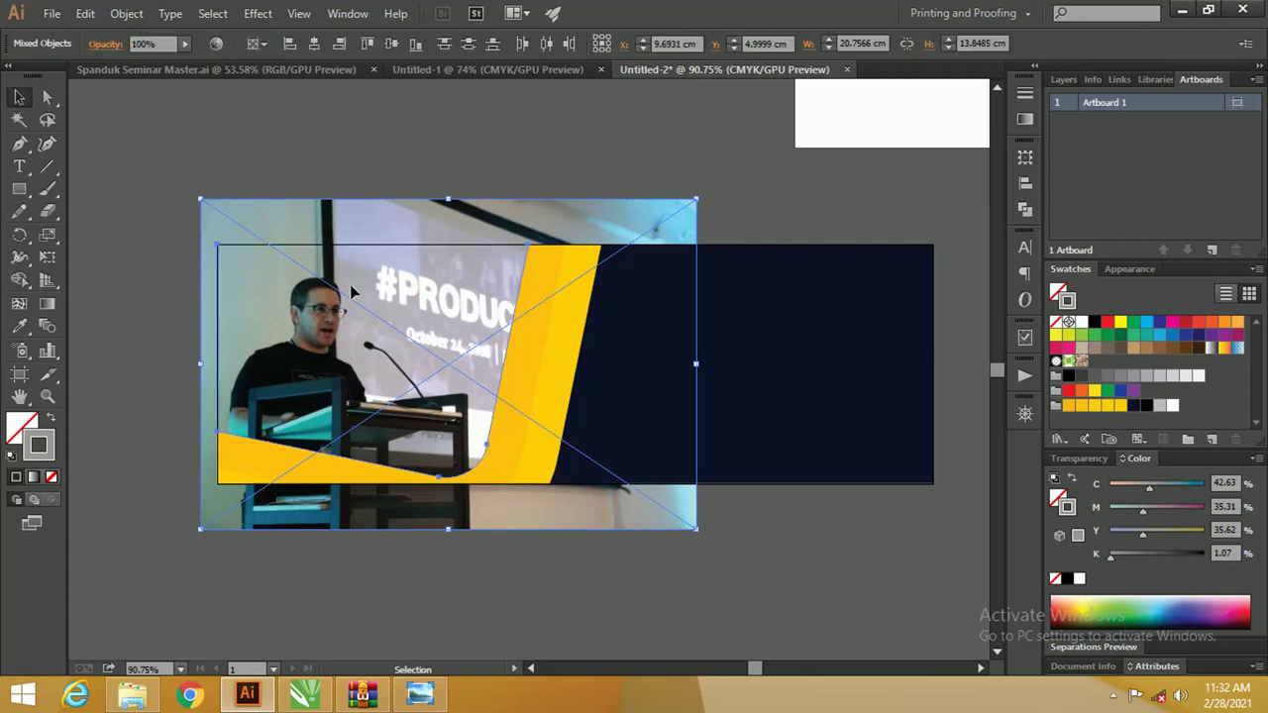
pyautogui.rightClick(393, 290)
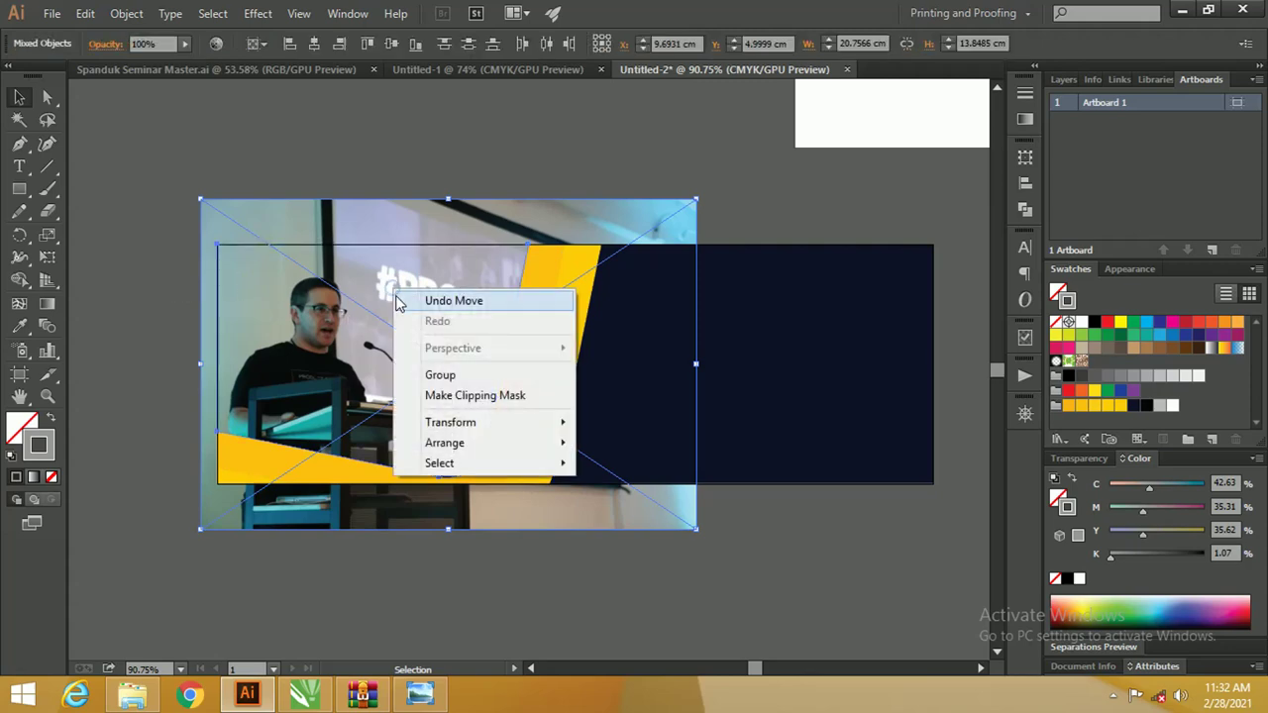
pyautogui.click(459, 392)
pyautogui.click(421, 177)
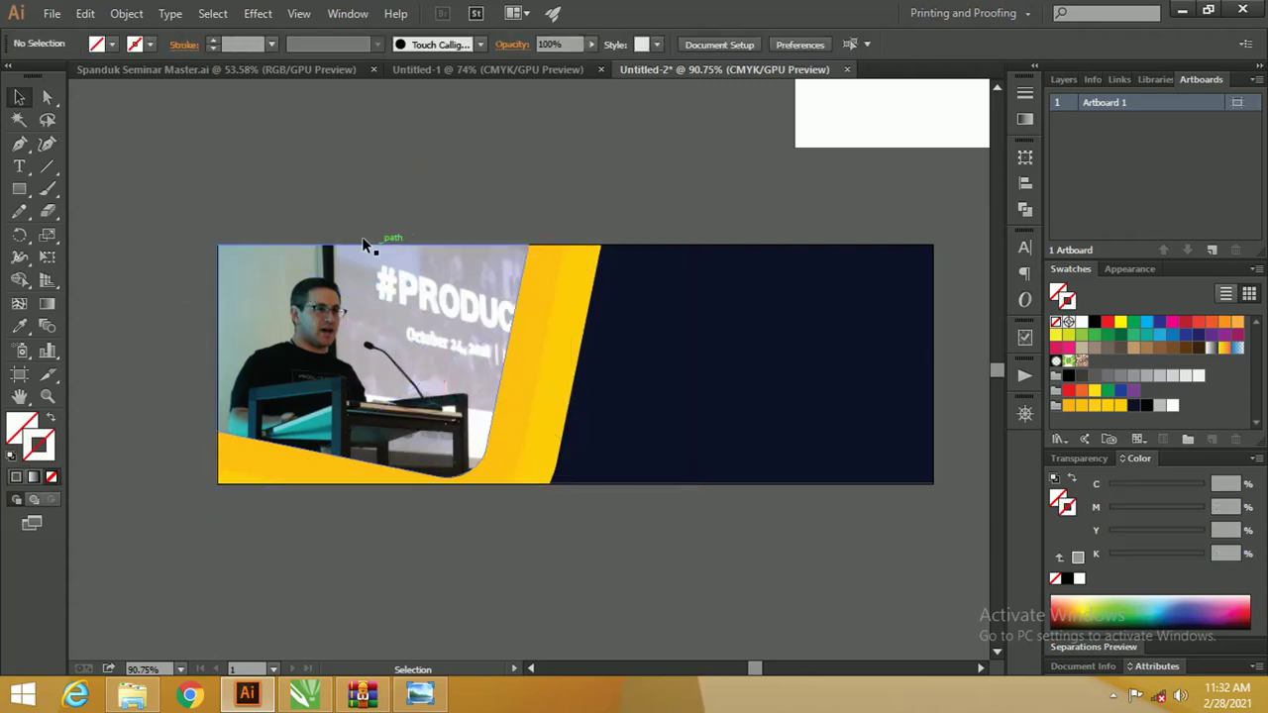
# Make a copy of the yellow curved band above the banner
pyautogui.moveTo(506, 253); pyautogui.dragTo(371, 280)
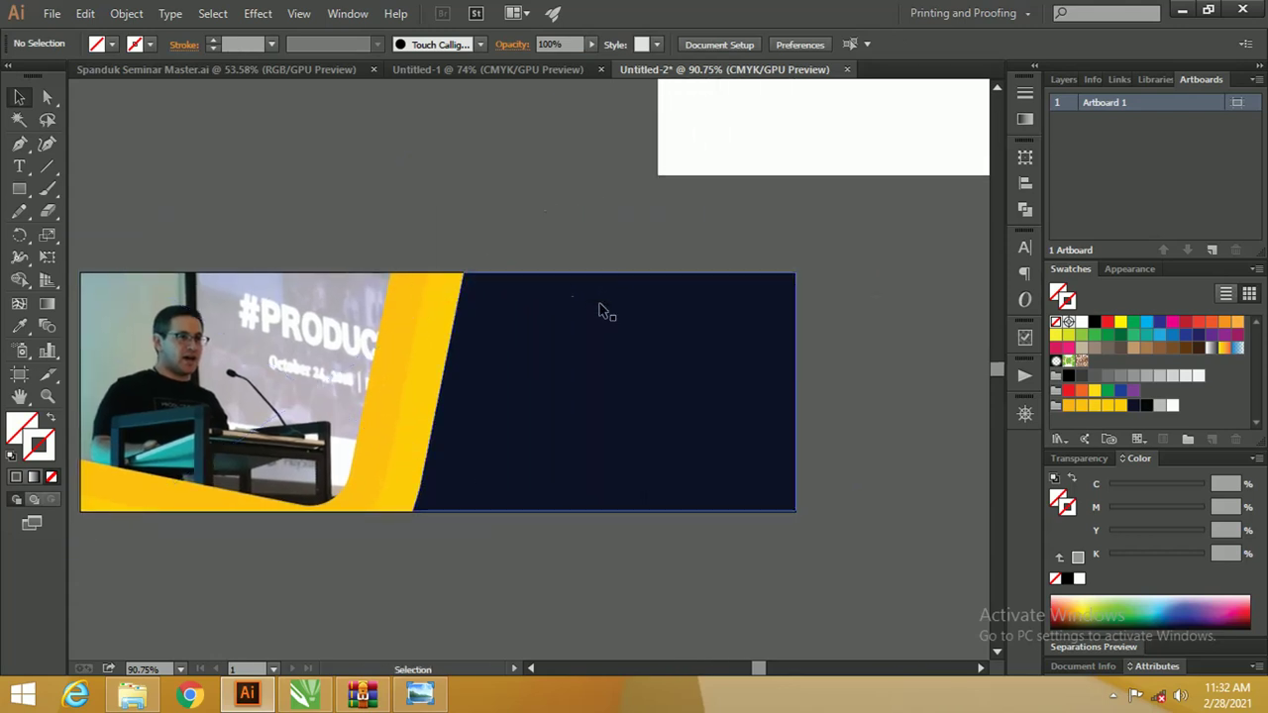
pyautogui.moveTo(499, 269); pyautogui.dragTo(555, 279)
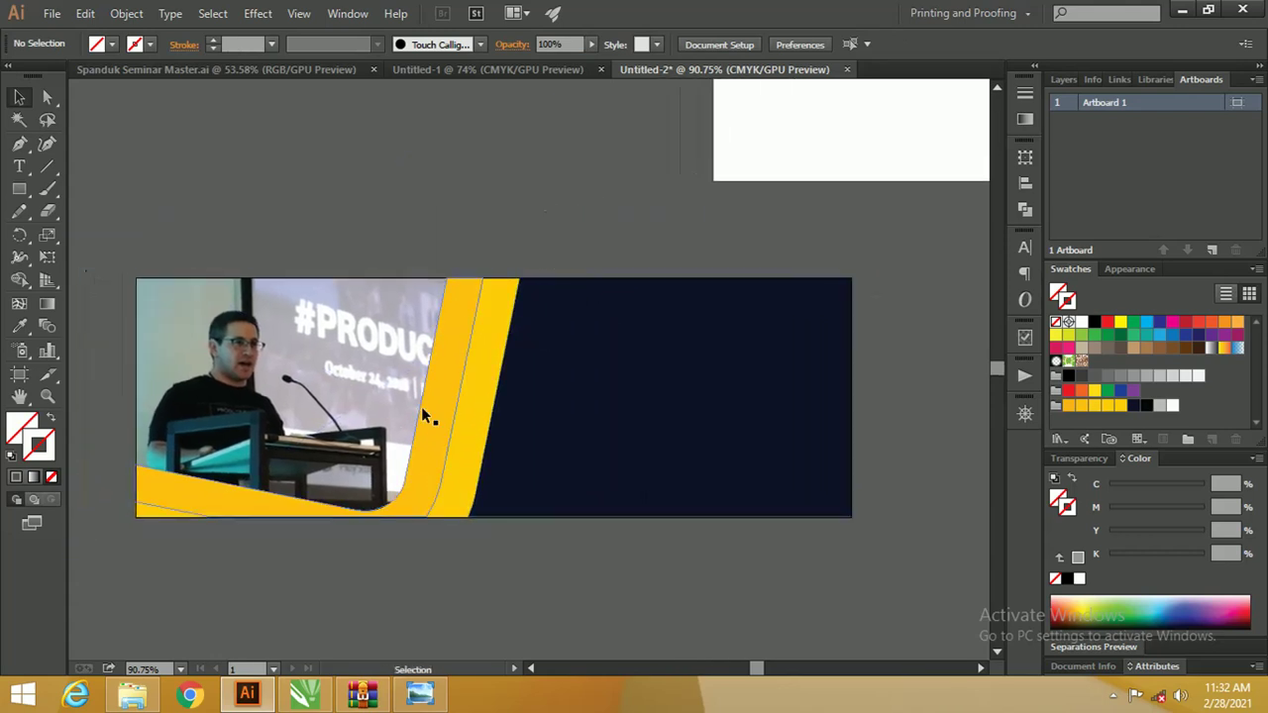
pyautogui.click(224, 494)
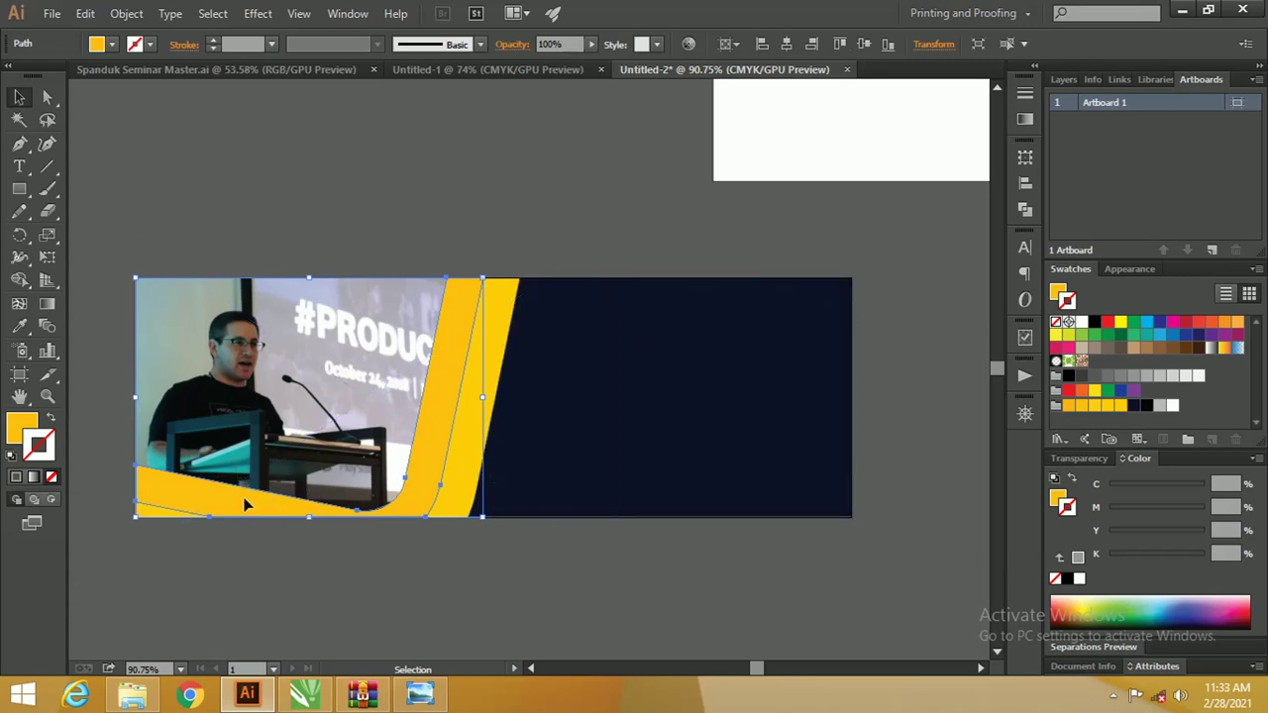
pyautogui.moveTo(230, 508)
pyautogui.mouseDown()
pyautogui.moveTo(752, 312)
pyautogui.moveTo(541, 376)
pyautogui.mouseUp()
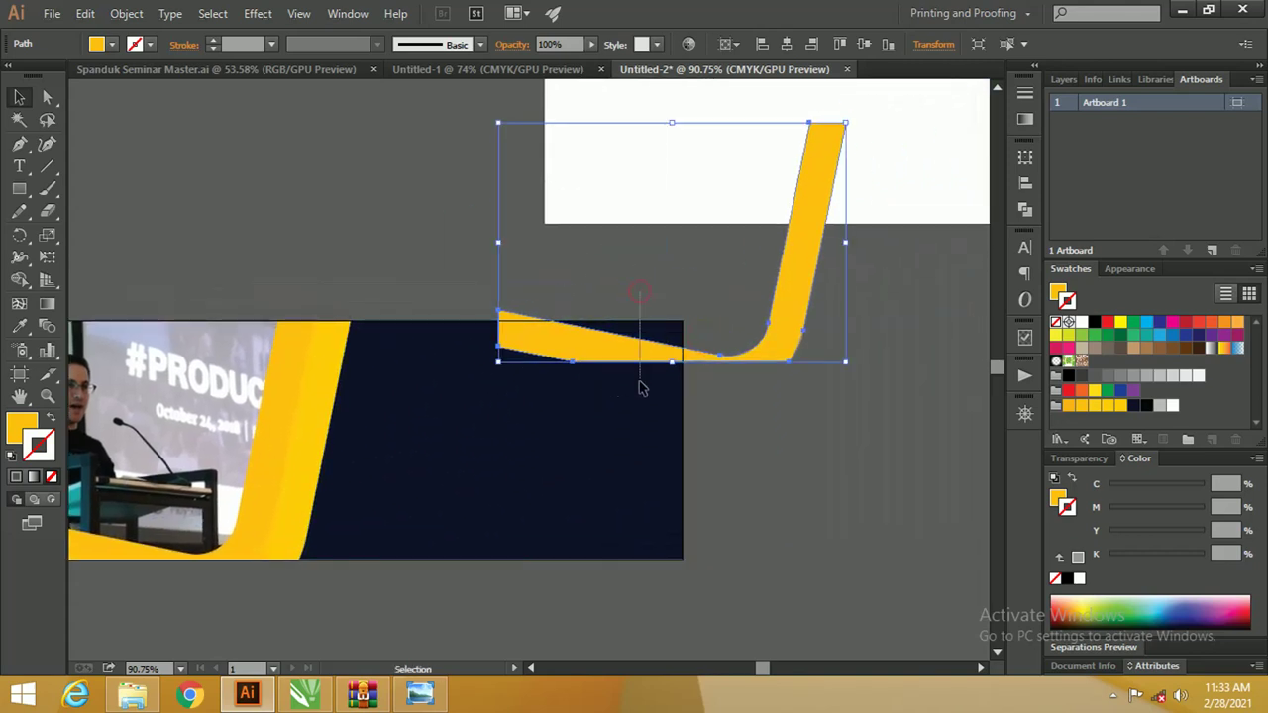
pyautogui.hotkey('ctrl', 'shift', 'a')
# Merge yellow pieces with Shape Builder, move one onto the navy panel's corner, delete the leftover
pyautogui.moveTo(691, 421); pyautogui.dragTo(601, 337)
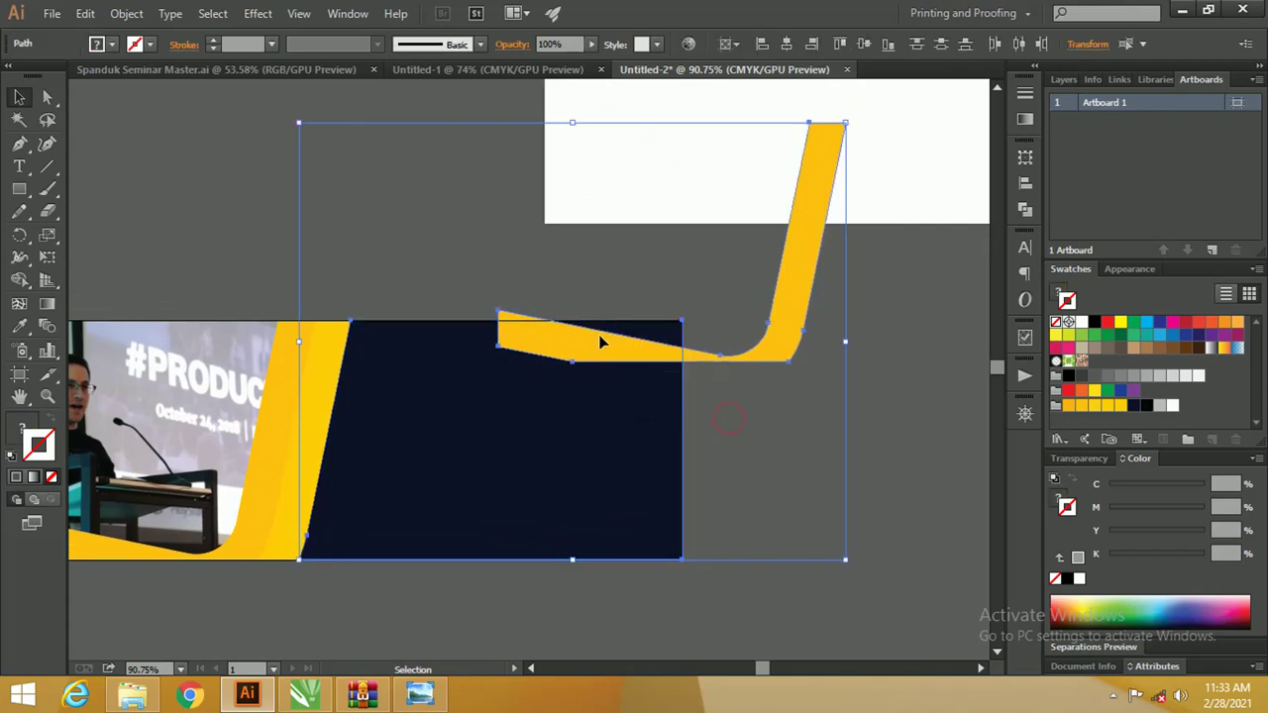
pyautogui.click(19, 279)
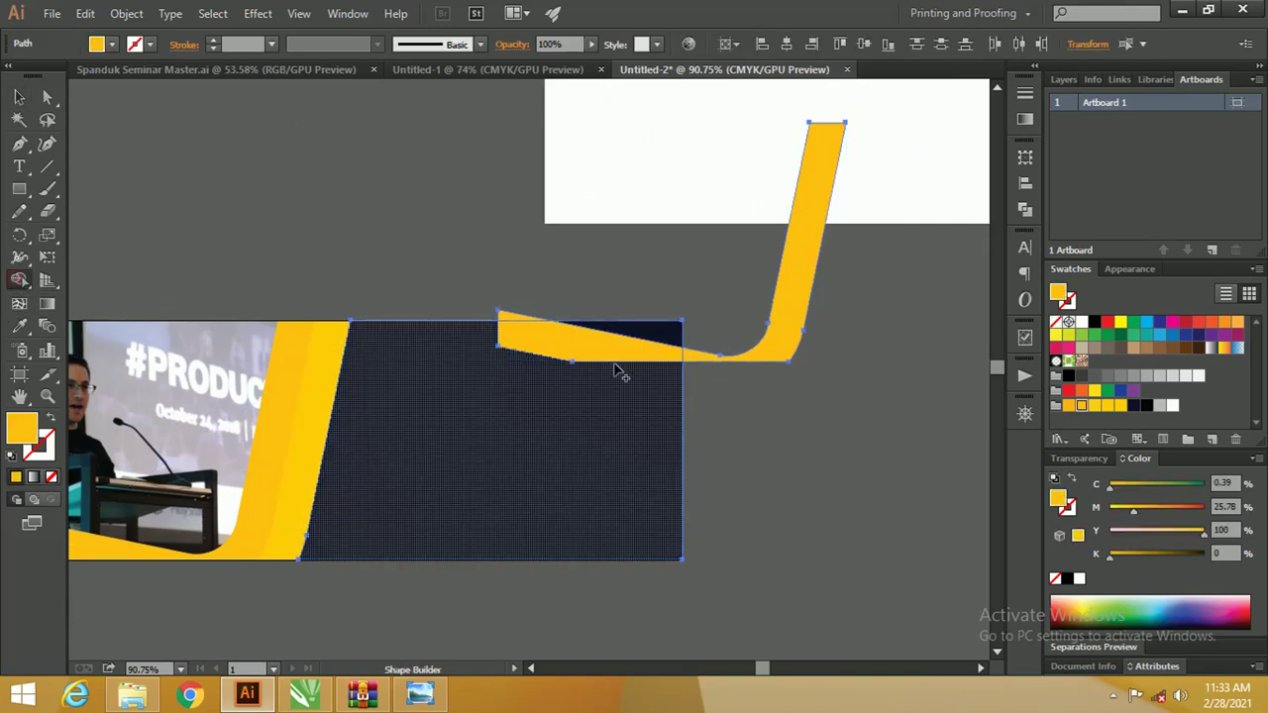
pyautogui.click(624, 332)
pyautogui.click(19, 96)
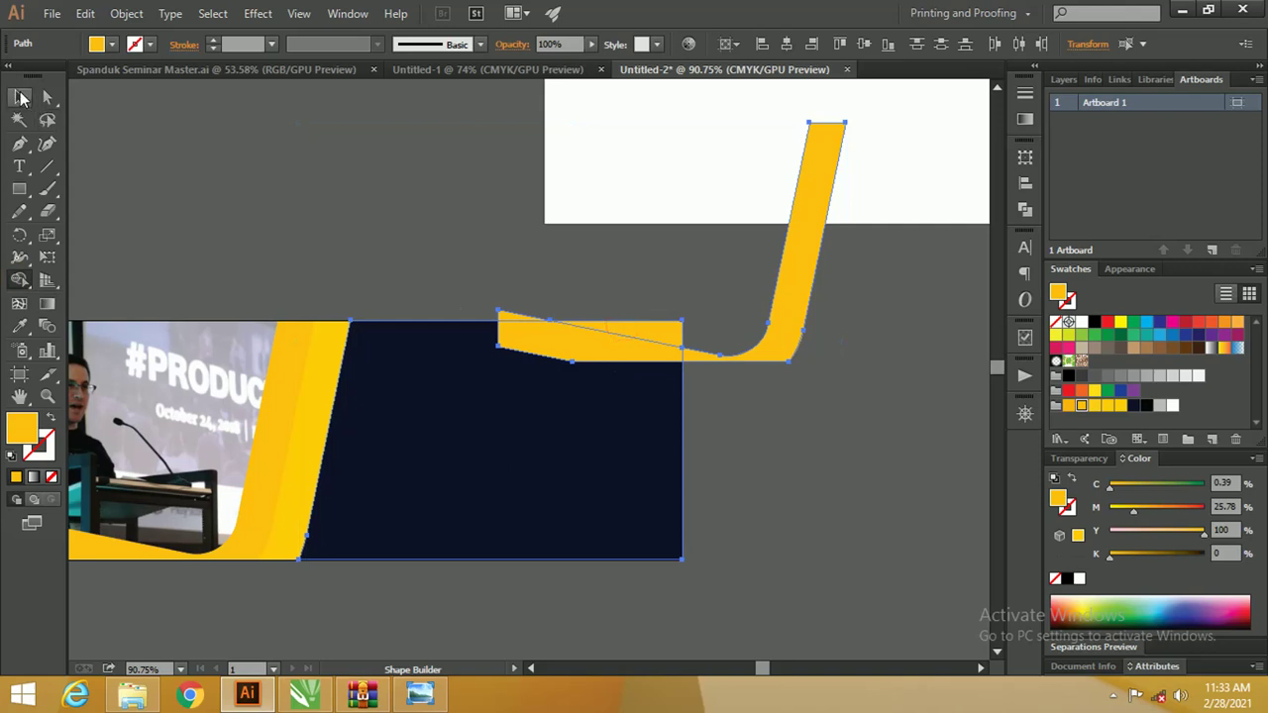
pyautogui.click(735, 370)
pyautogui.moveTo(736, 367); pyautogui.dragTo(773, 386)
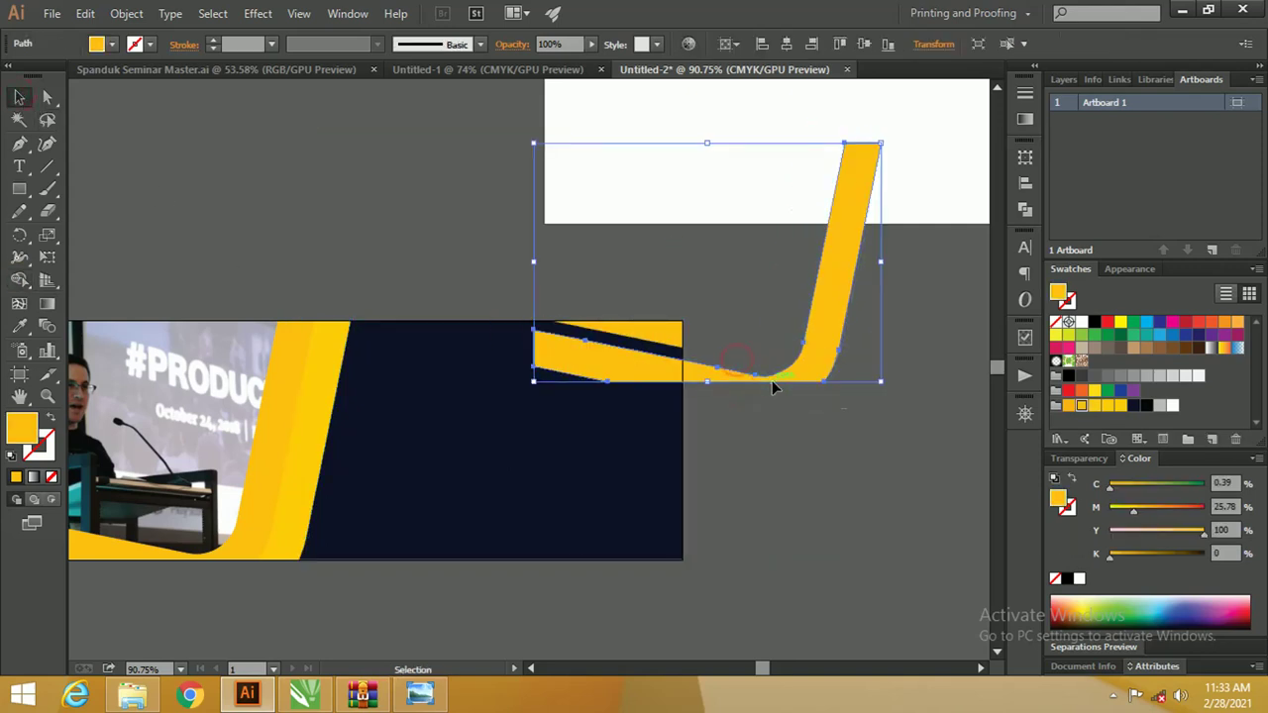
pyautogui.press('Delete')
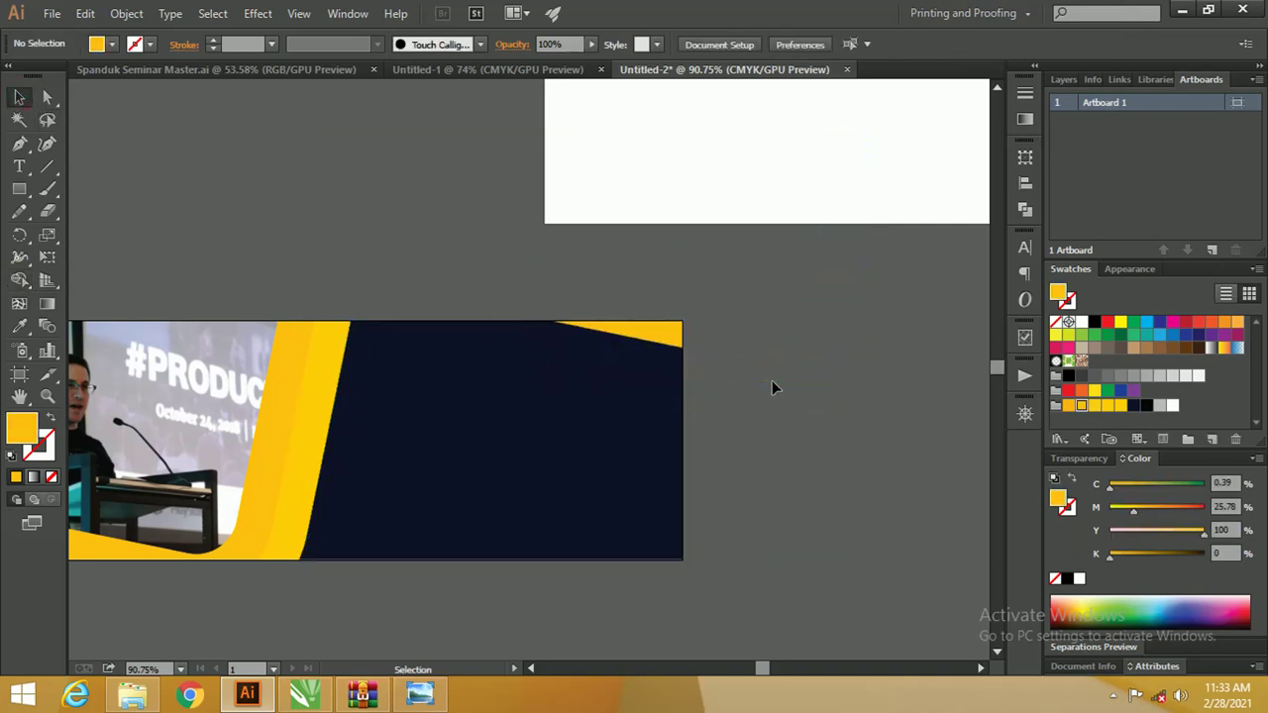
pyautogui.press('\\')
# Draw a short vertical line and give it the curved band's yellow as its stroke
pyautogui.press('v')
pyautogui.moveTo(174, 210)
pyautogui.mouseDown()
pyautogui.moveTo(264, 206)
pyautogui.moveTo(263, 175)
pyautogui.mouseUp()
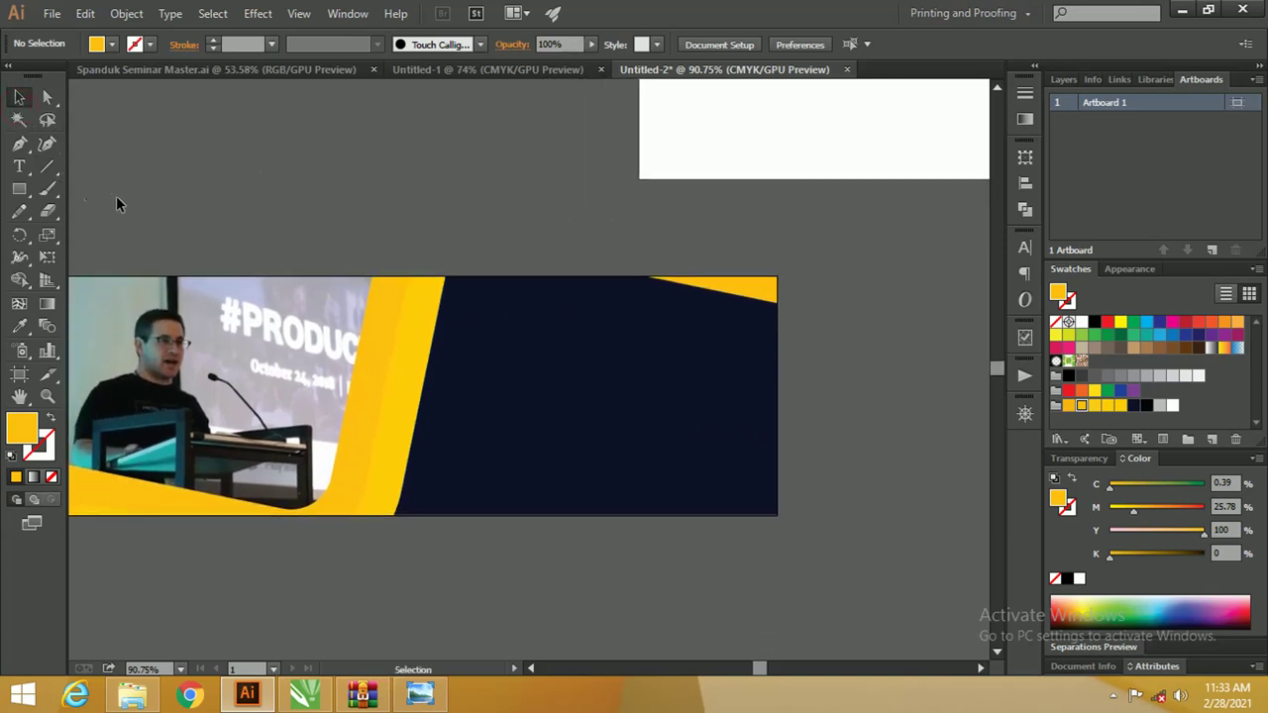
pyautogui.click(46, 168)
pyautogui.moveTo(519, 324); pyautogui.dragTo(519, 361)
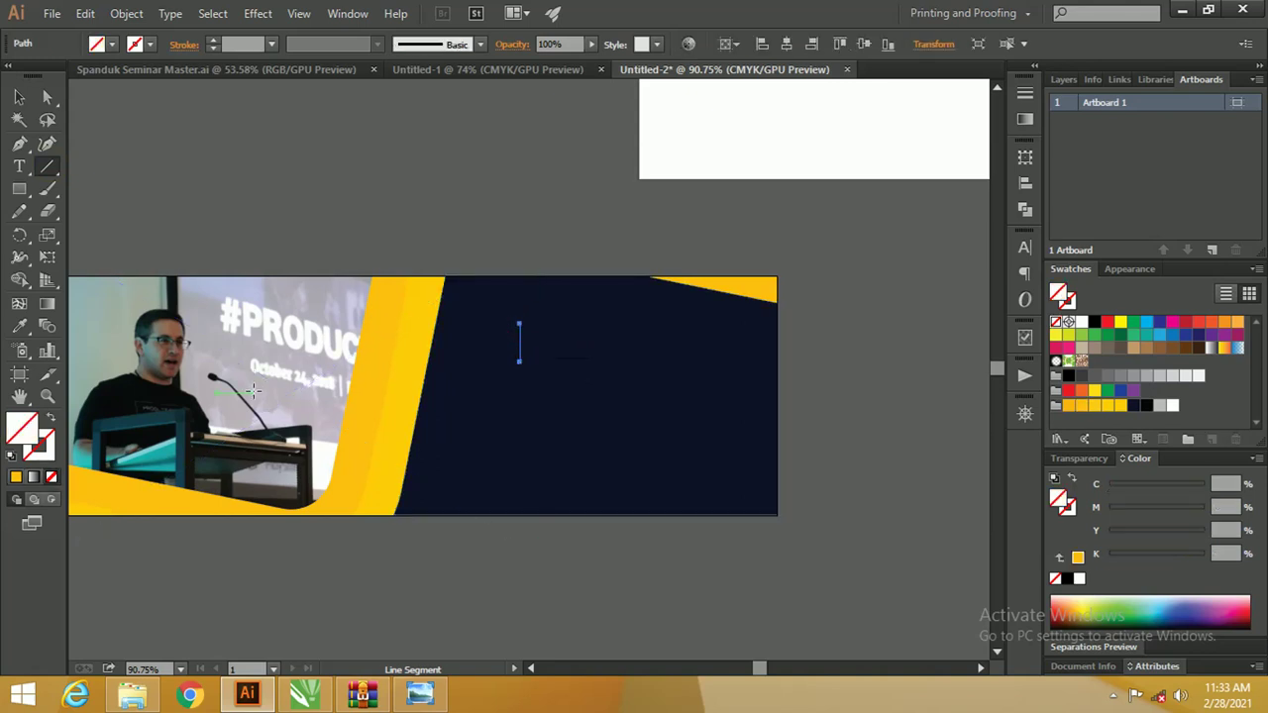
pyautogui.press('d')
pyautogui.press('i')
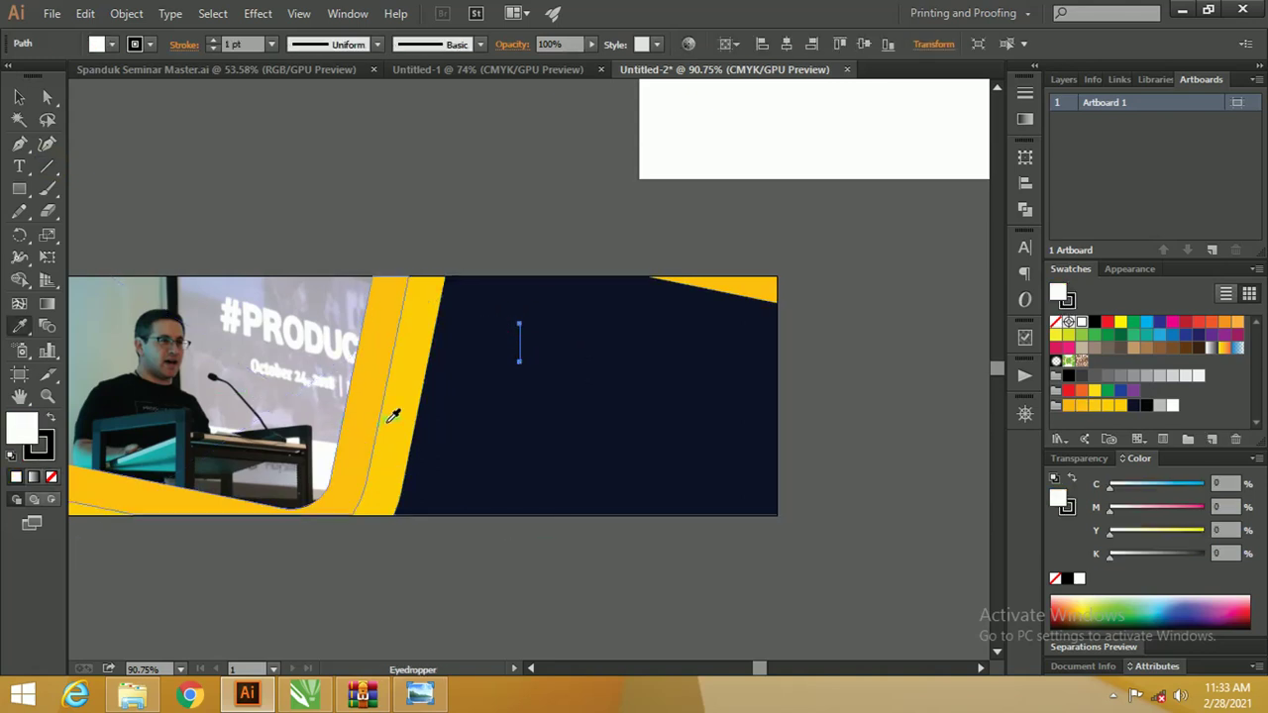
pyautogui.click(394, 416)
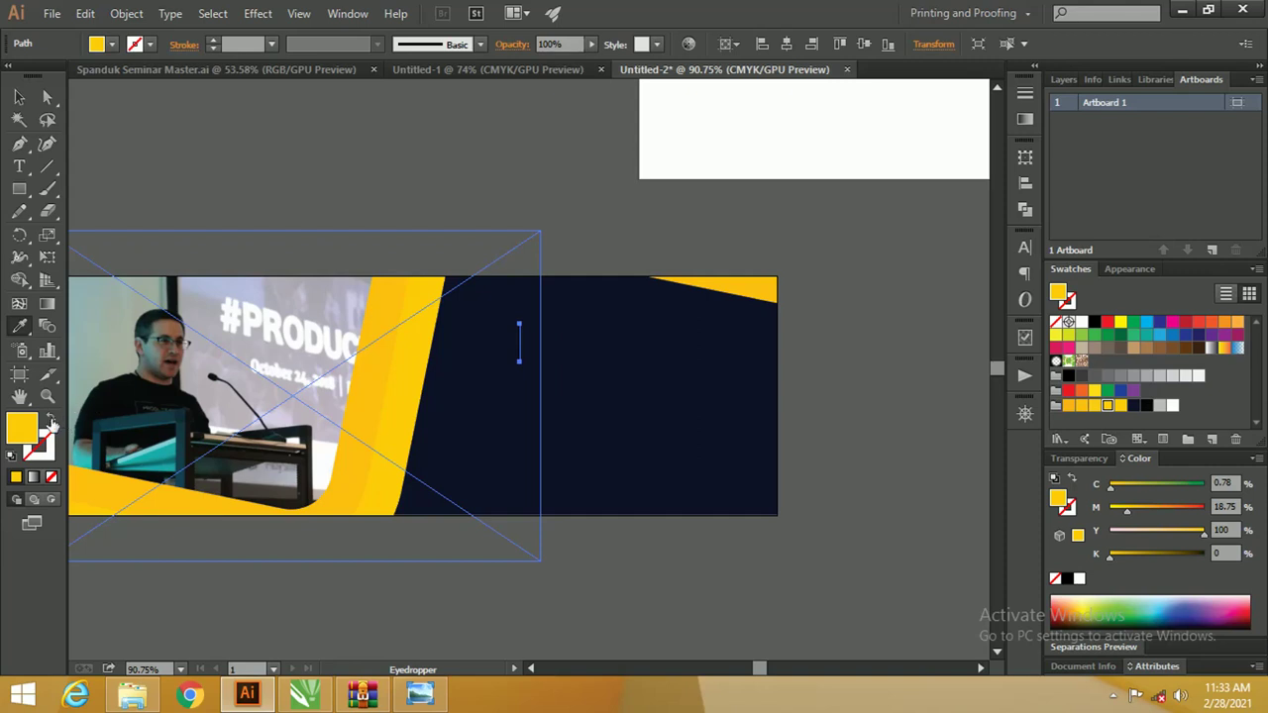
pyautogui.click(50, 420)
pyautogui.click(19, 96)
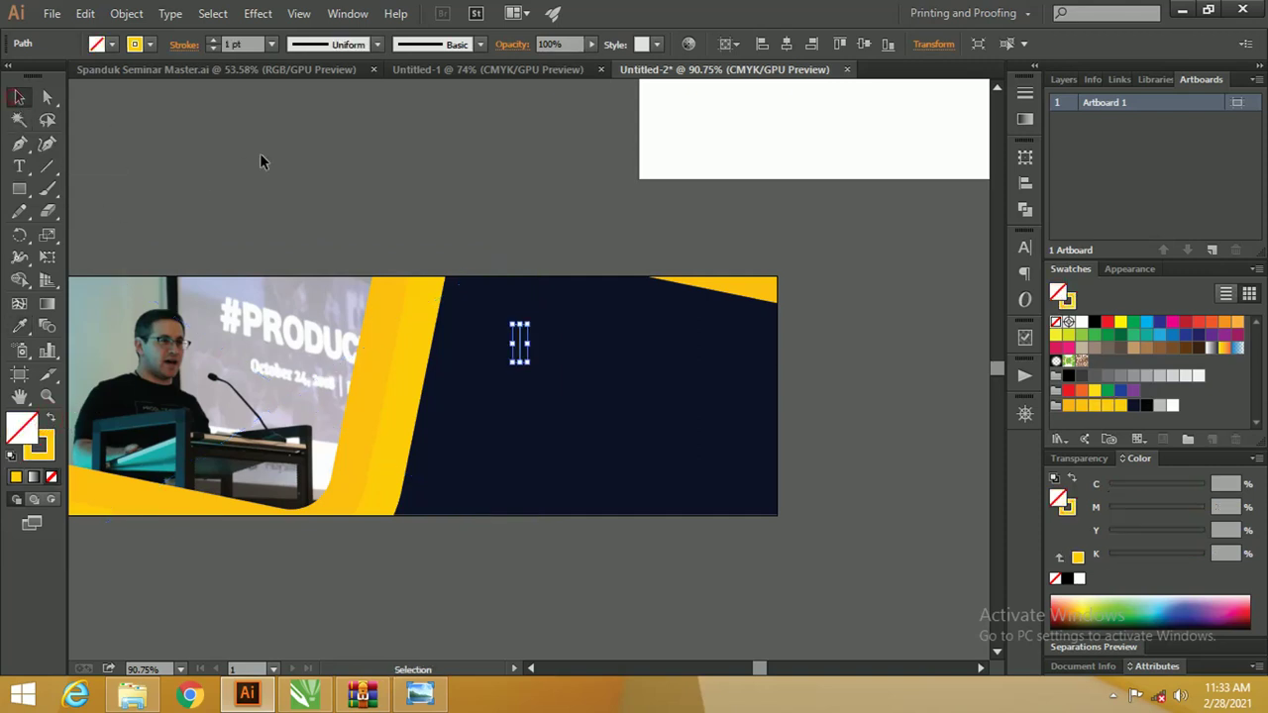
pyautogui.click(260, 162)
# Give the line a 2 pt stroke and duplicate it into five evenly spaced lines
pyautogui.press('z')
pyautogui.moveTo(452, 357)
pyautogui.mouseDown()
pyautogui.moveTo(602, 379)
pyautogui.moveTo(503, 370)
pyautogui.mouseUp()
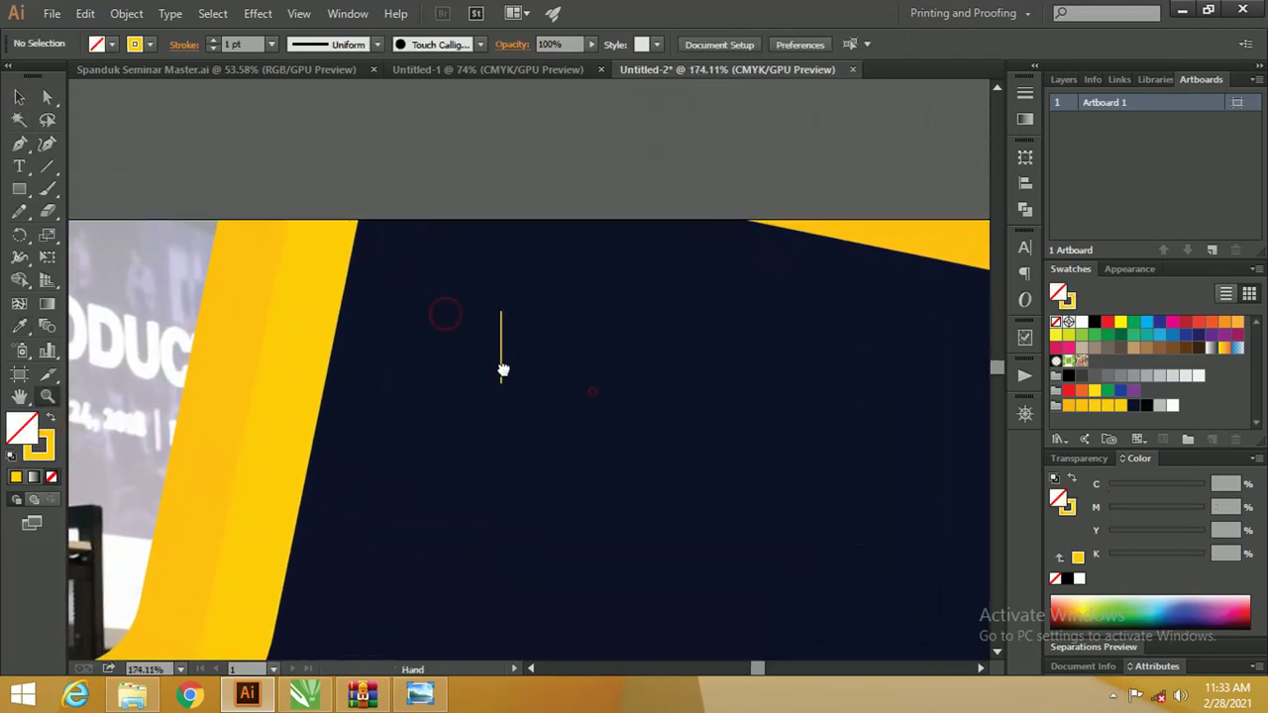
pyautogui.press('v')
pyautogui.click(500, 346)
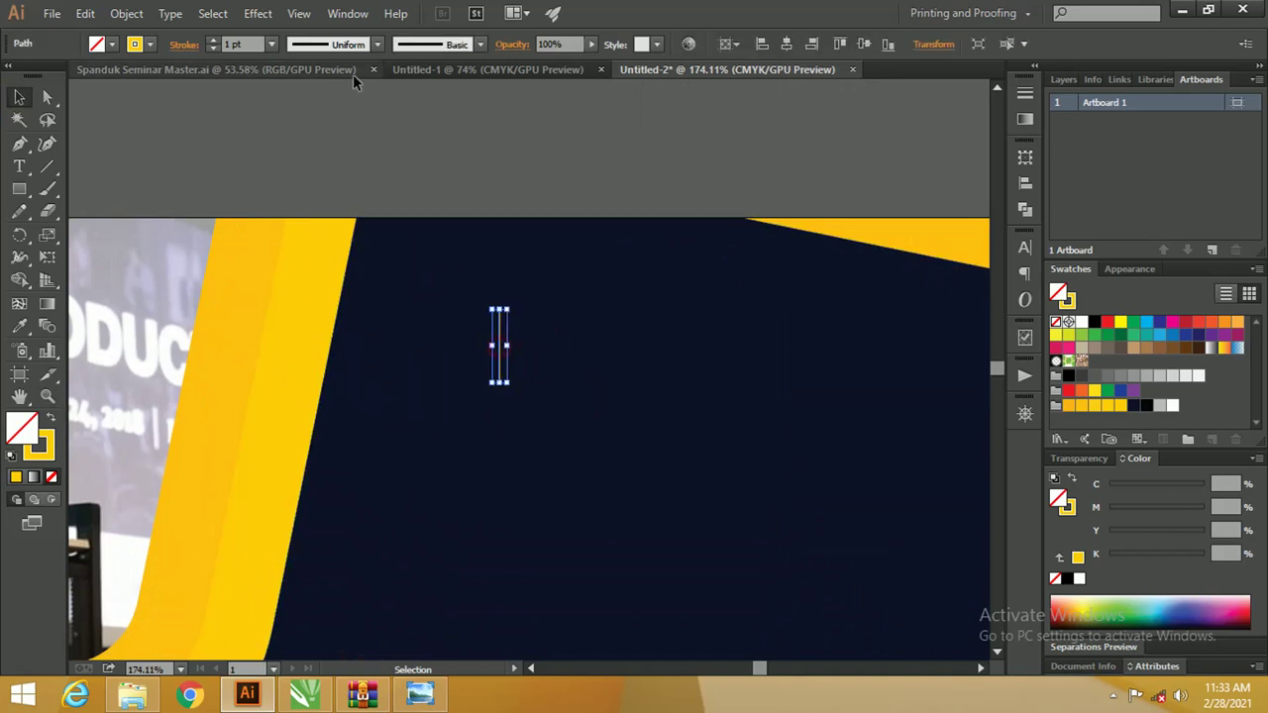
pyautogui.click(212, 42)
pyautogui.click(427, 111)
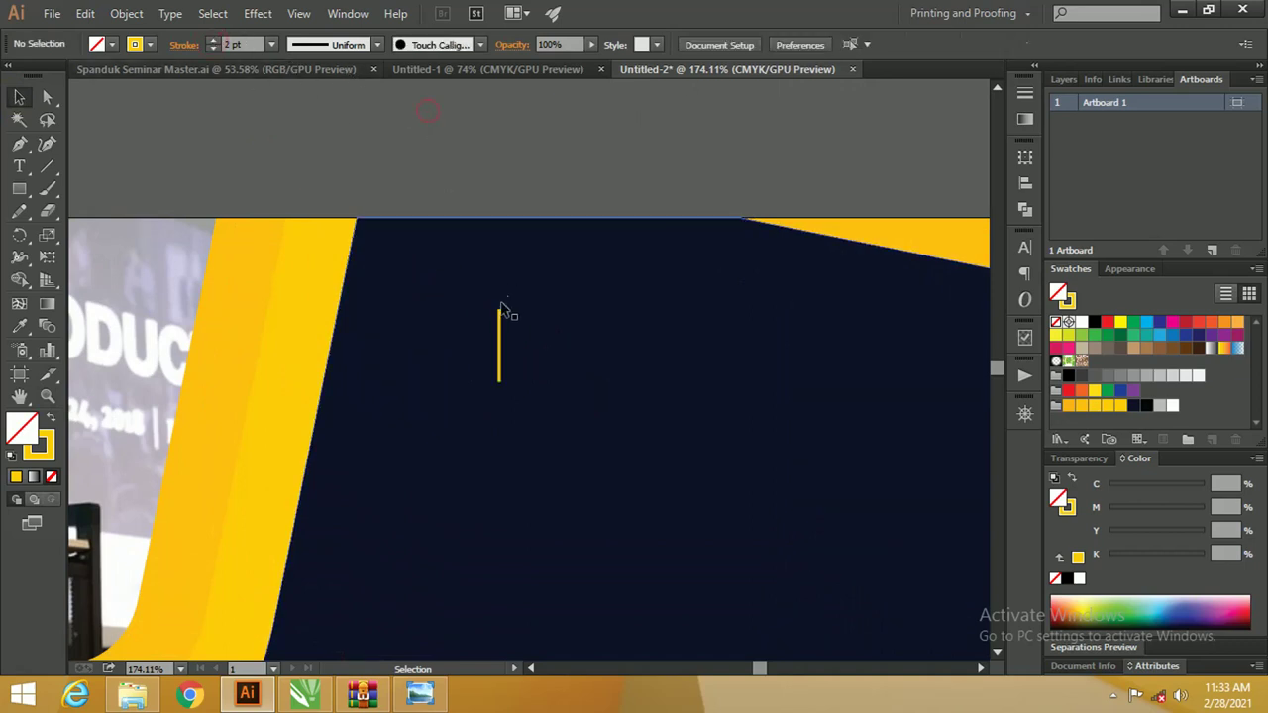
pyautogui.click(501, 315)
pyautogui.moveTo(501, 313); pyautogui.dragTo(510, 318)
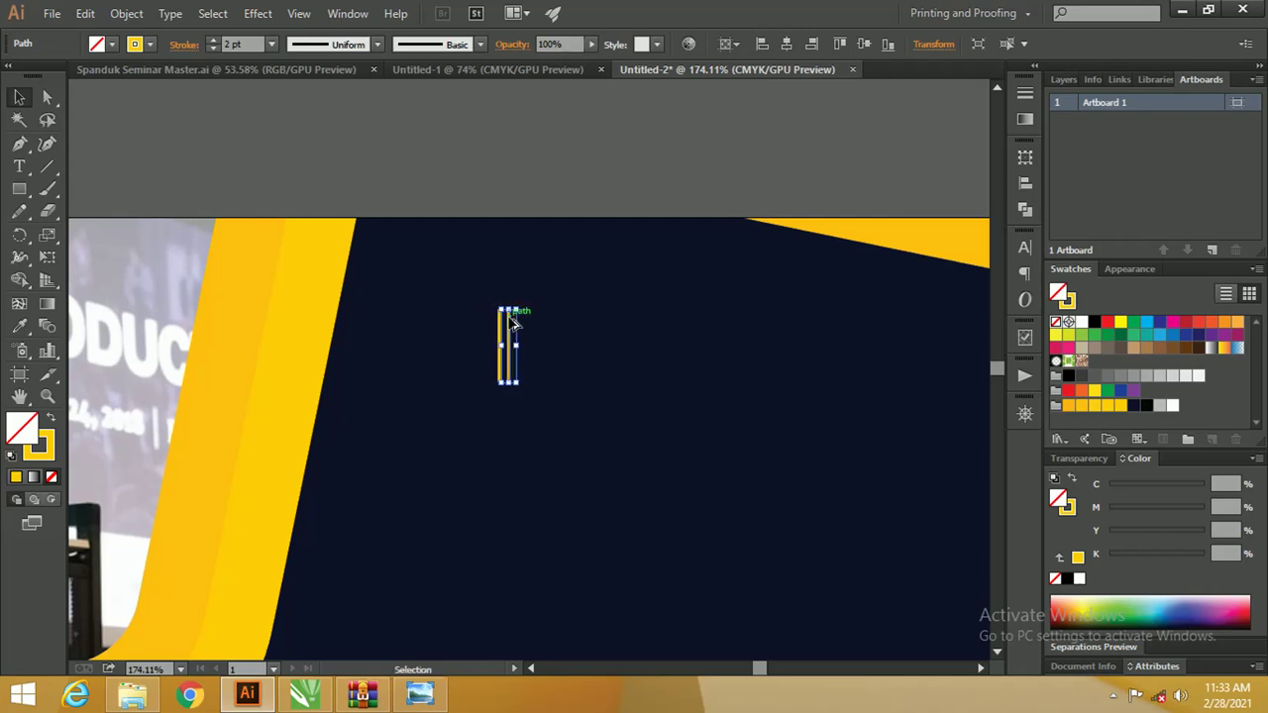
pyautogui.press('a')
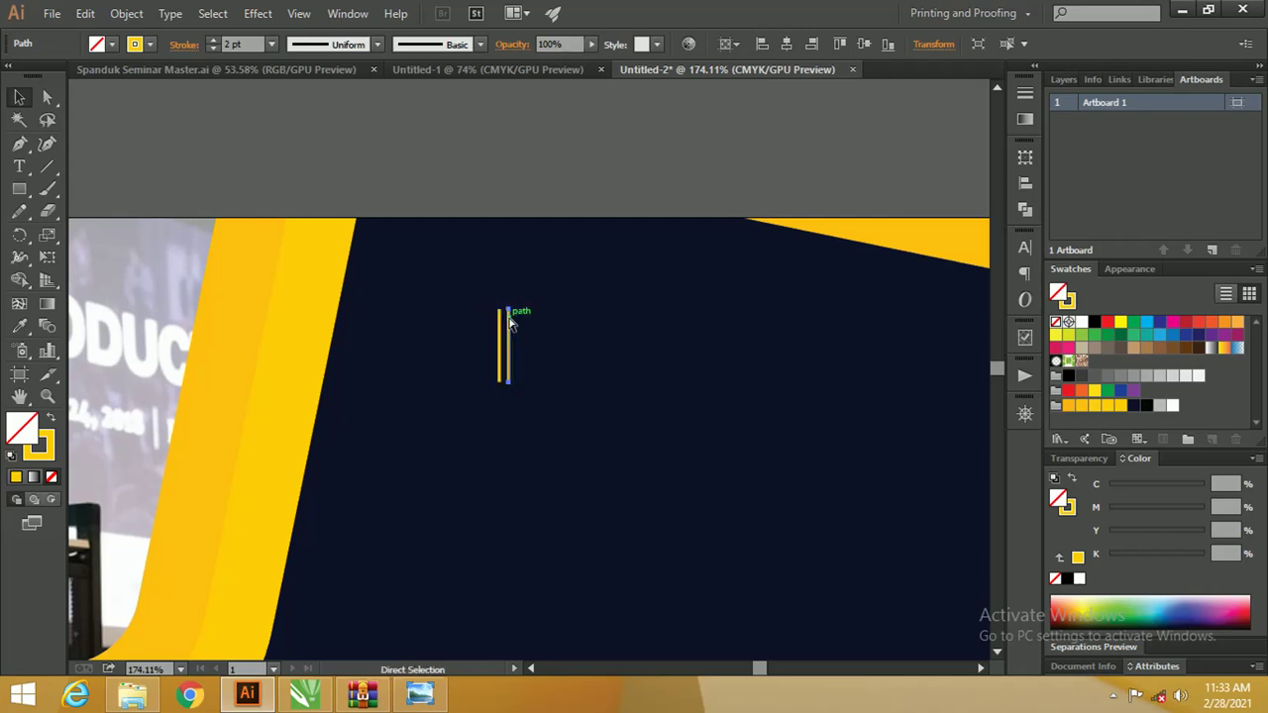
pyautogui.hotkey('ctrl', 'd')
pyautogui.hotkey('ctrl', 'd')
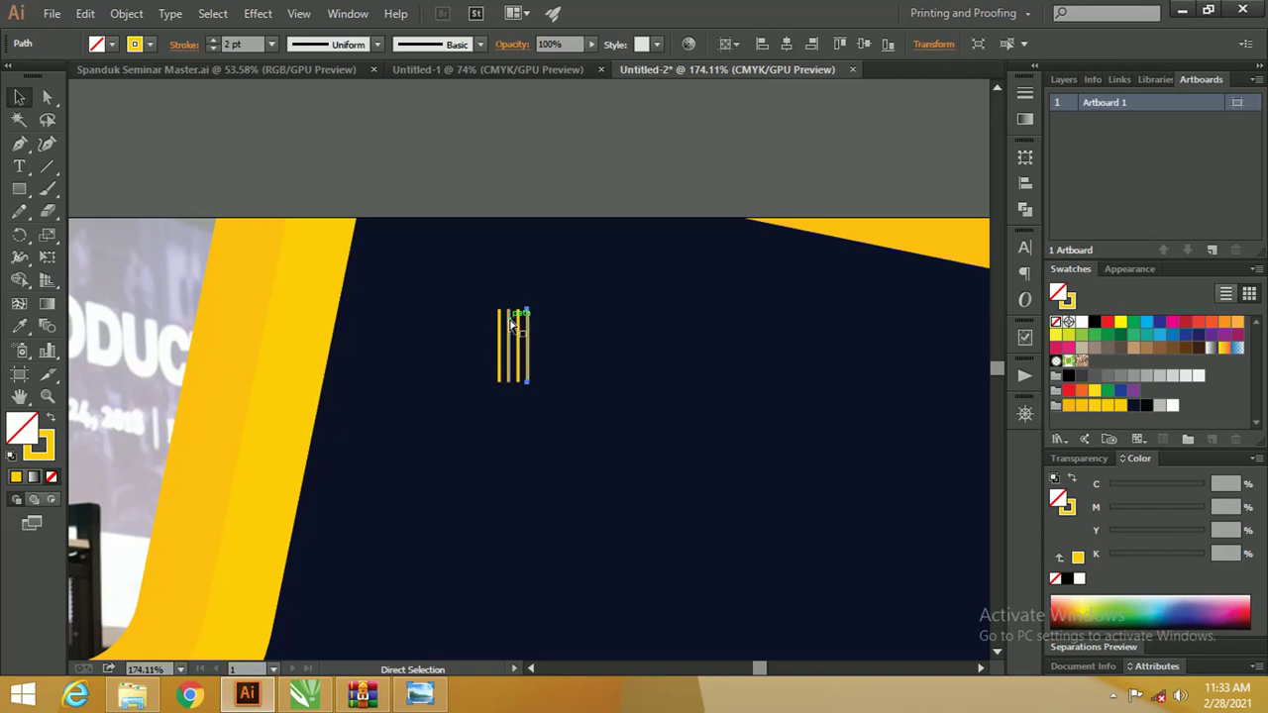
pyautogui.hotkey('ctrl', 'd')
# Select all five lines and move them into the grey area above the banner
pyautogui.press('z')
pyautogui.click(473, 286)
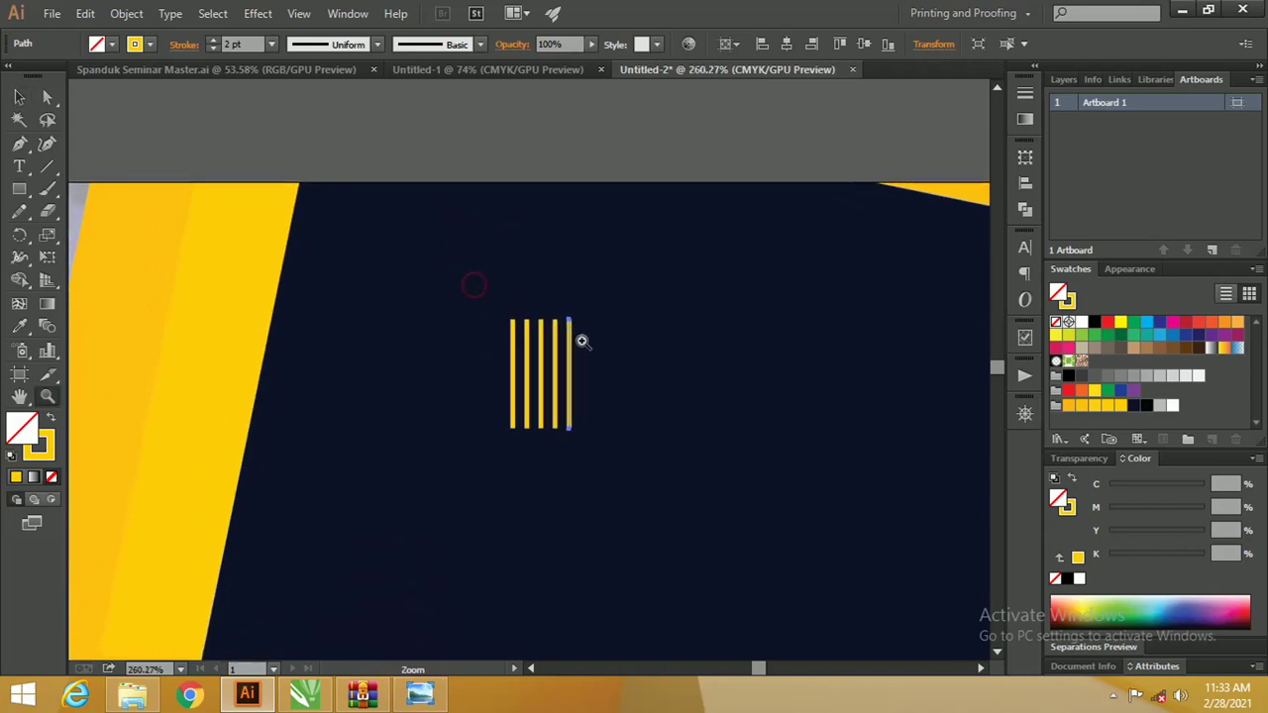
pyautogui.moveTo(582, 341); pyautogui.dragTo(523, 314)
pyautogui.press('v')
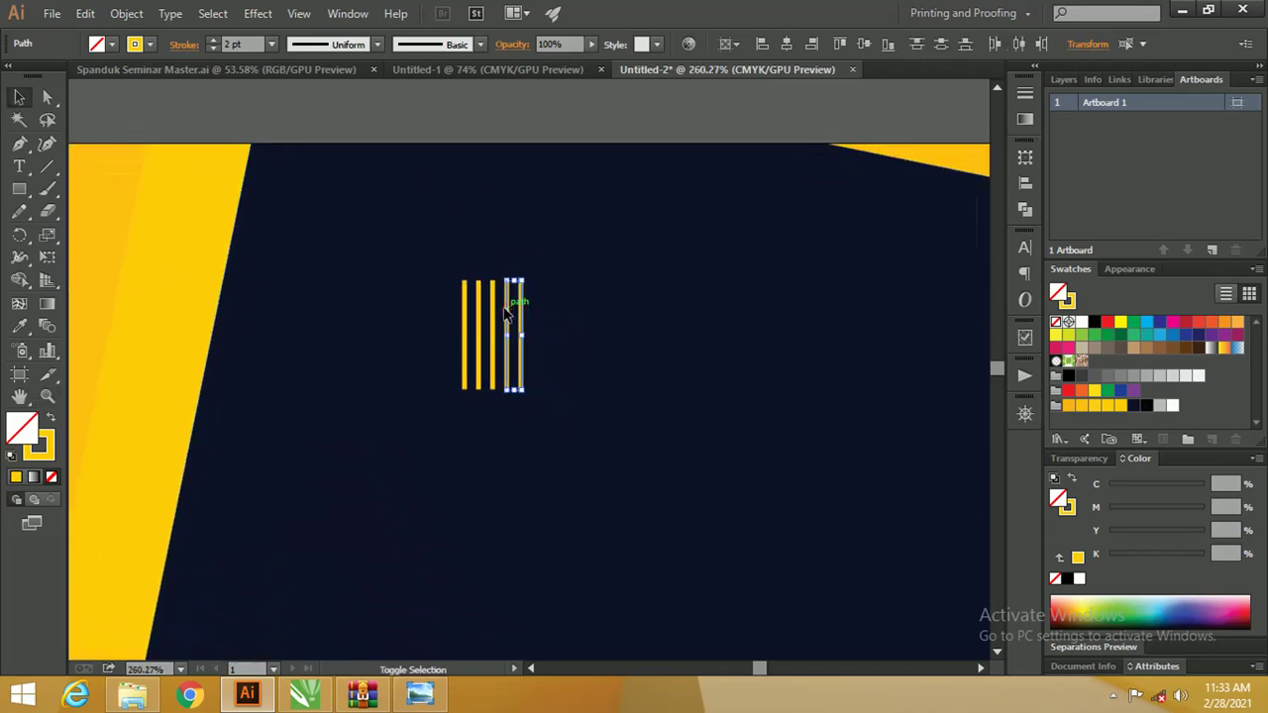
pyautogui.keyDown('shift'); pyautogui.click(492, 309); pyautogui.keyUp('shift')
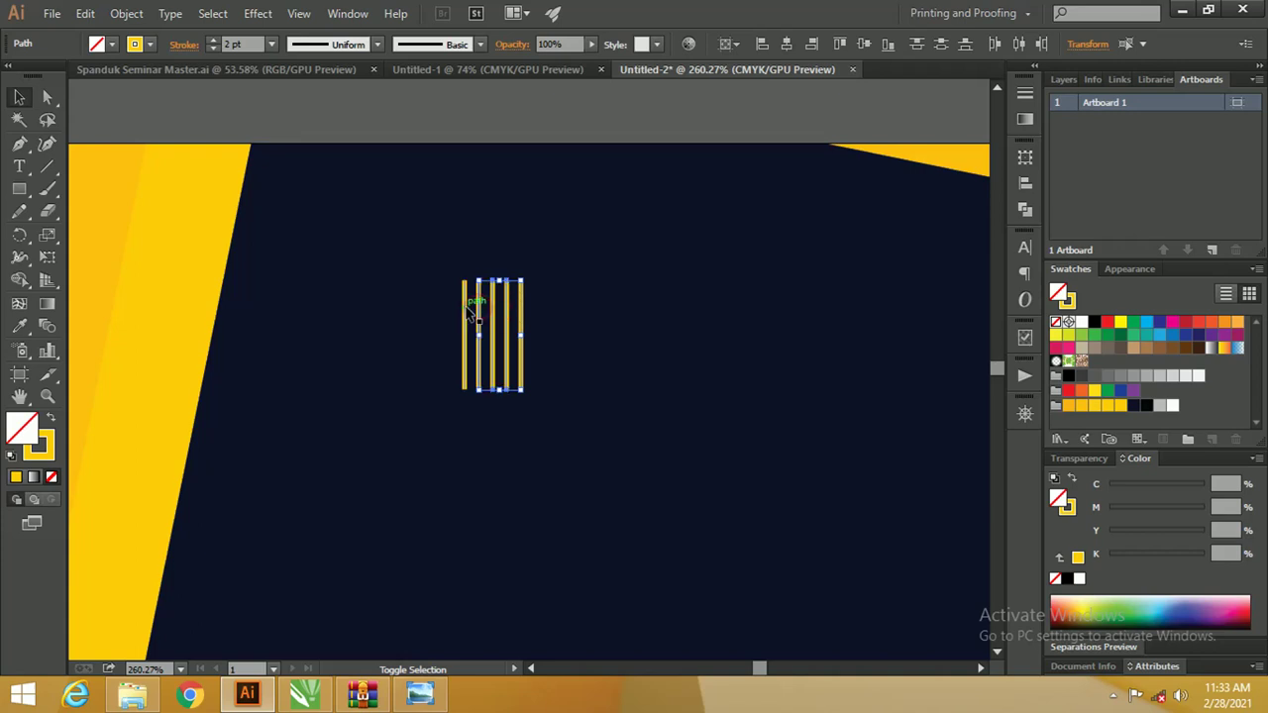
pyautogui.keyDown('shift'); pyautogui.click(473, 309); pyautogui.keyUp('shift')
pyautogui.hotkey('ctrl', '-')
pyautogui.hotkey('ctrl', '-')
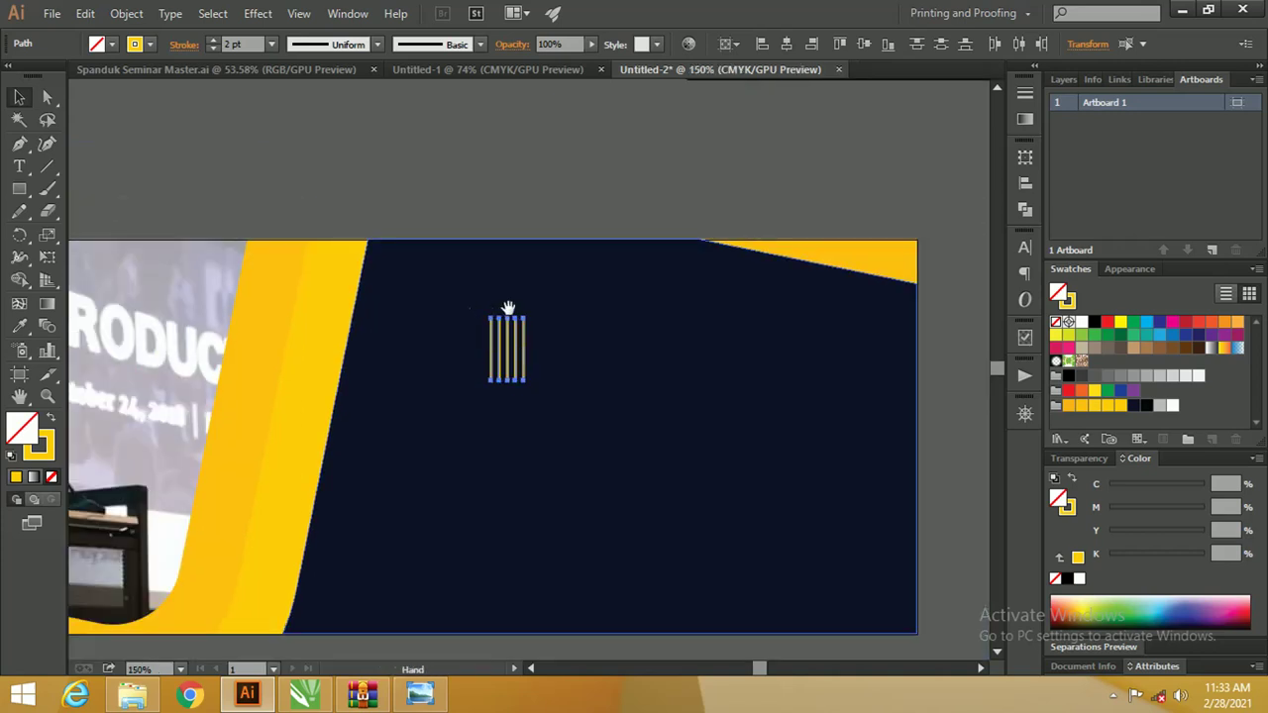
pyautogui.moveTo(507, 308); pyautogui.dragTo(473, 420)
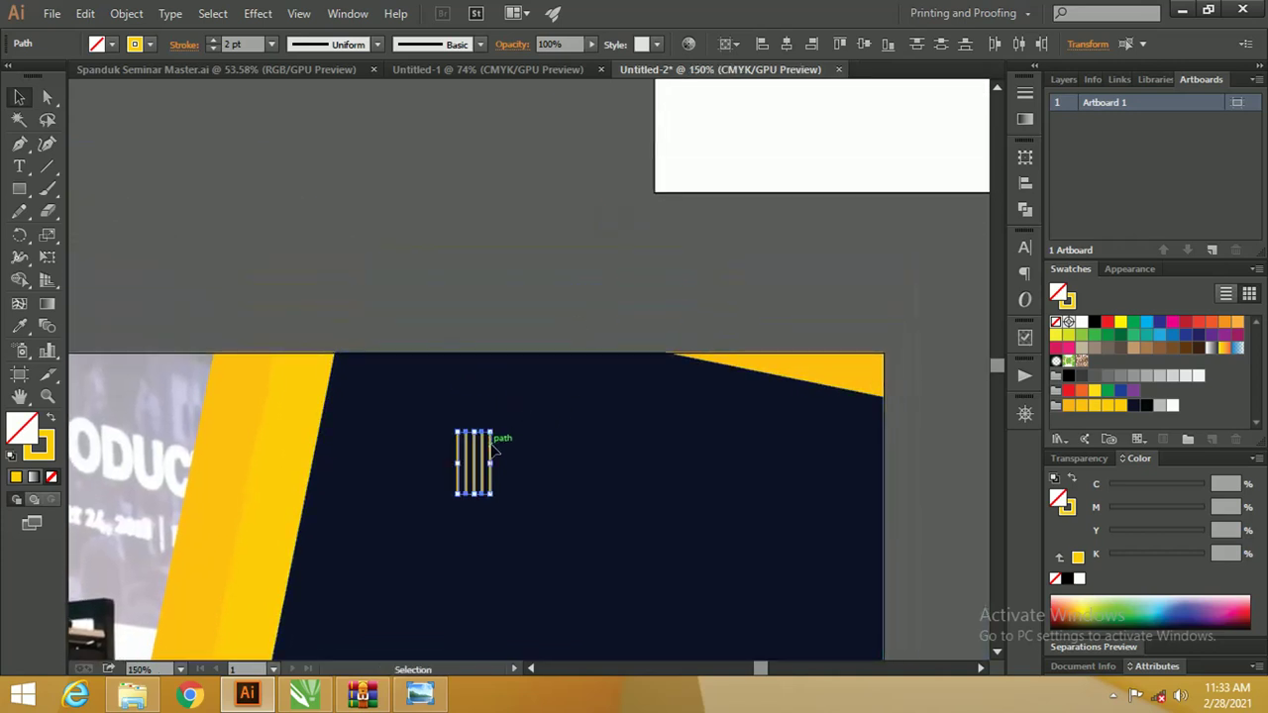
pyautogui.moveTo(496, 447)
pyautogui.mouseDown()
pyautogui.moveTo(454, 246)
pyautogui.moveTo(510, 344)
pyautogui.mouseUp()
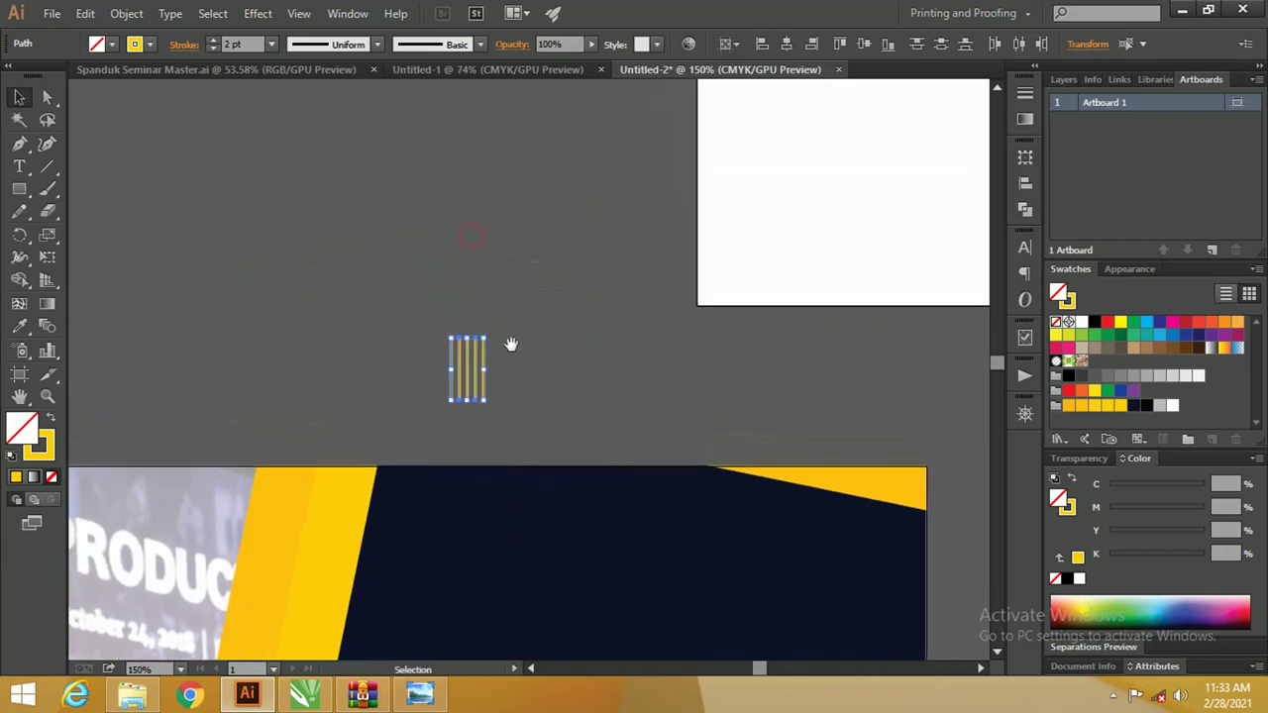
# Add a sixth line by copying the rightmost line one step to the right
pyautogui.press('z')
pyautogui.click(509, 342)
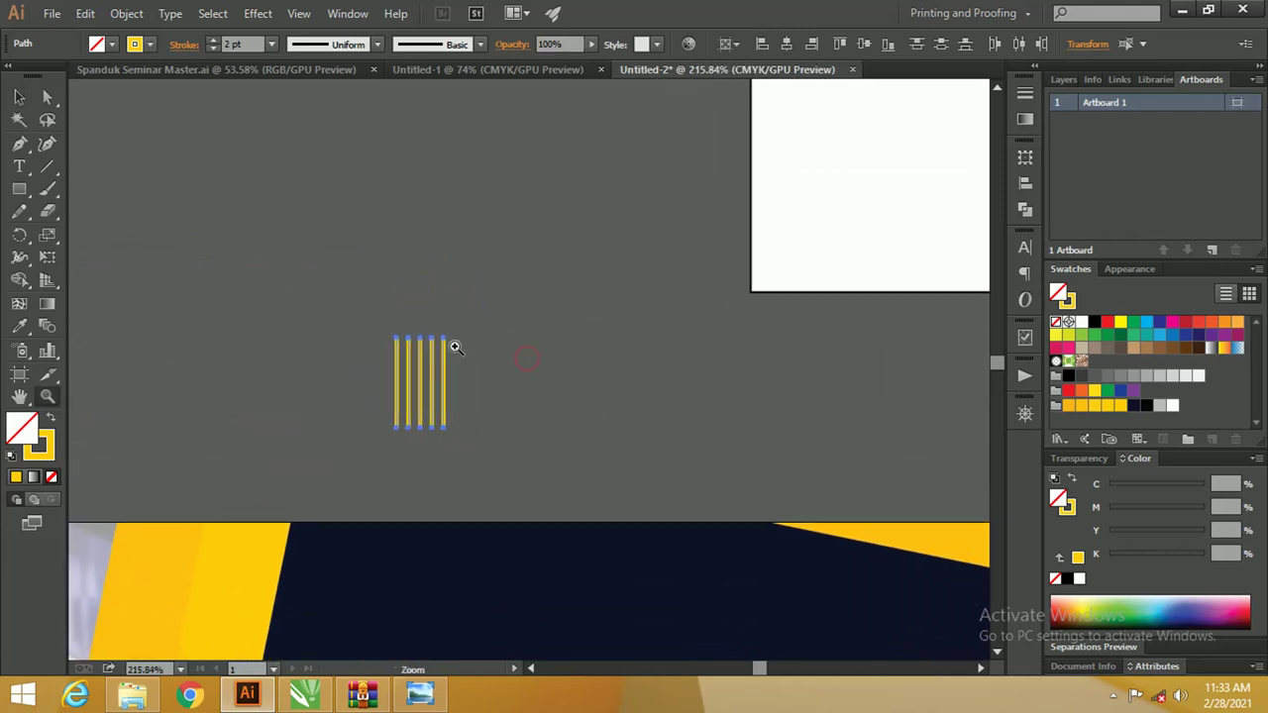
pyautogui.click(471, 284)
pyautogui.click(17, 99)
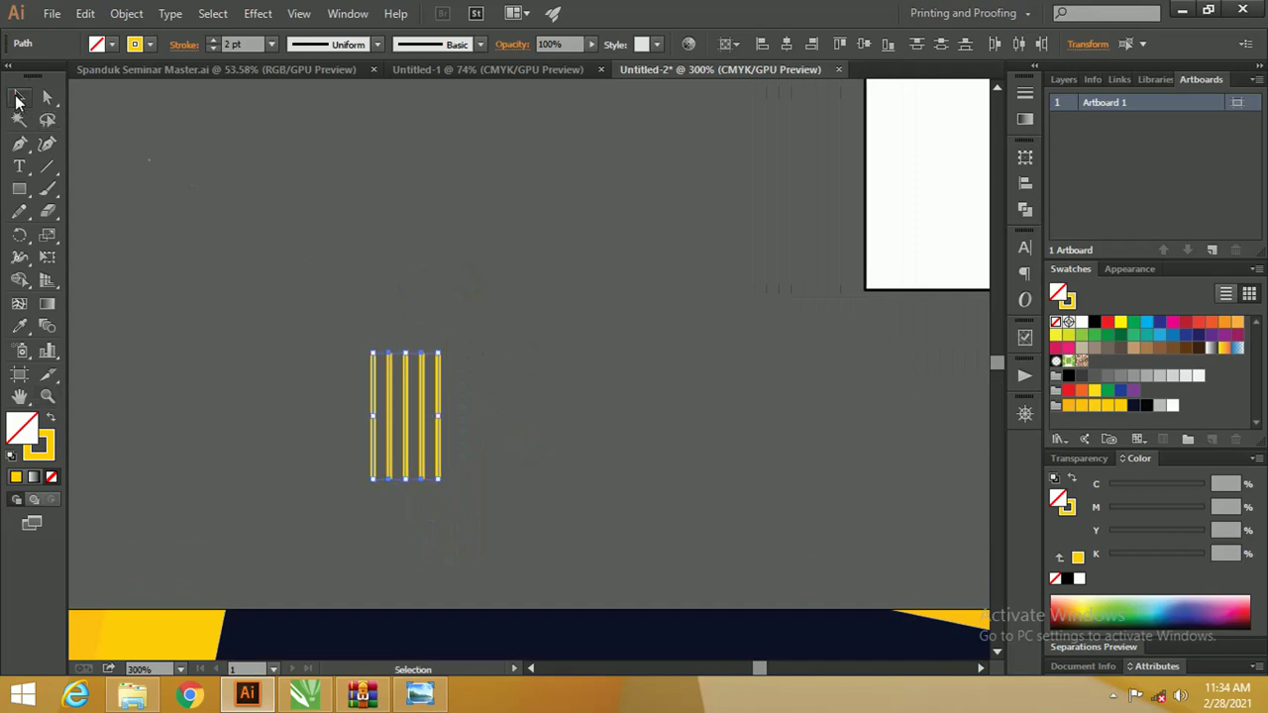
pyautogui.click(391, 264)
pyautogui.click(438, 361)
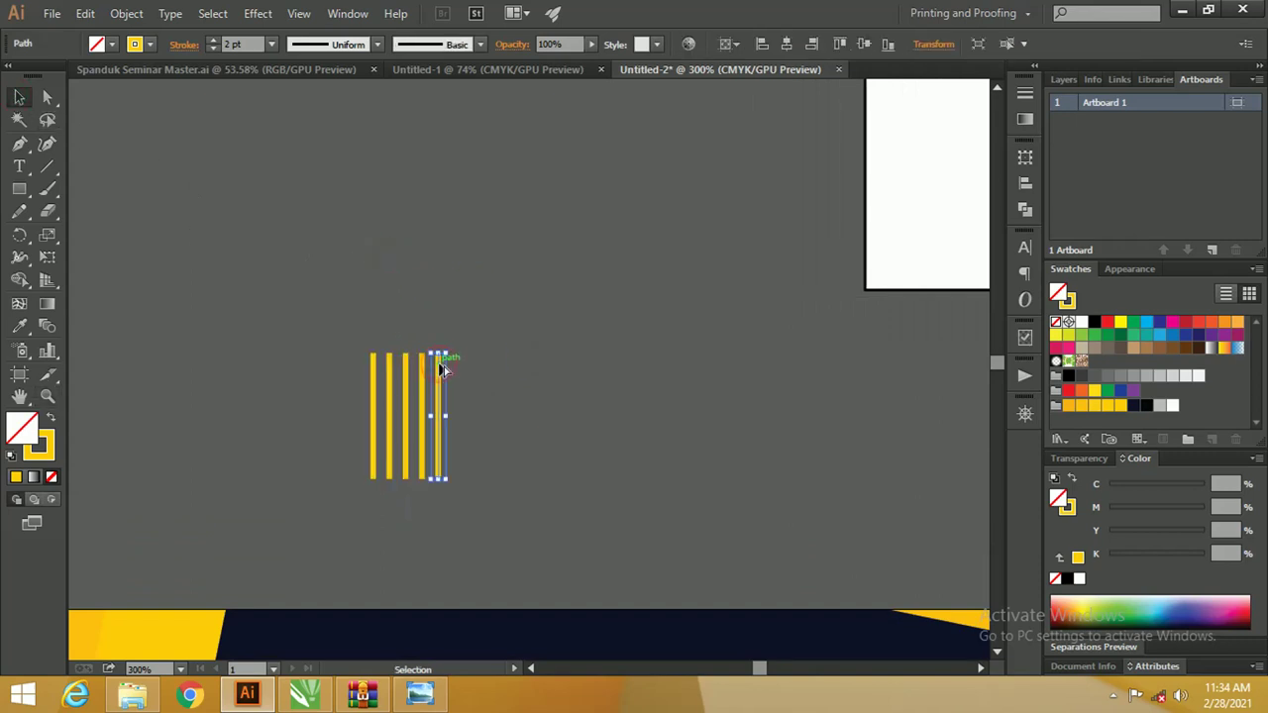
pyautogui.moveTo(444, 367); pyautogui.dragTo(452, 362)
pyautogui.click(539, 425)
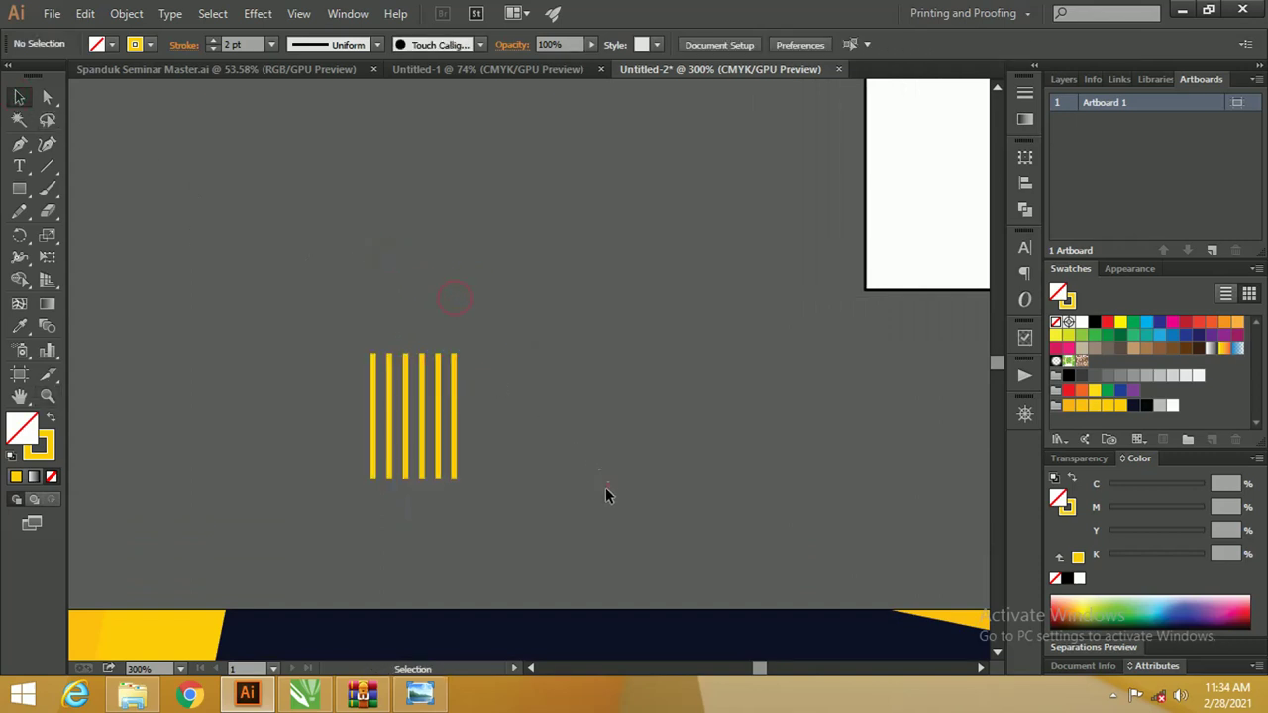
# Distribute the six lines evenly by horizontal centres, aligned to the selection
pyautogui.moveTo(605, 488); pyautogui.dragTo(341, 313)
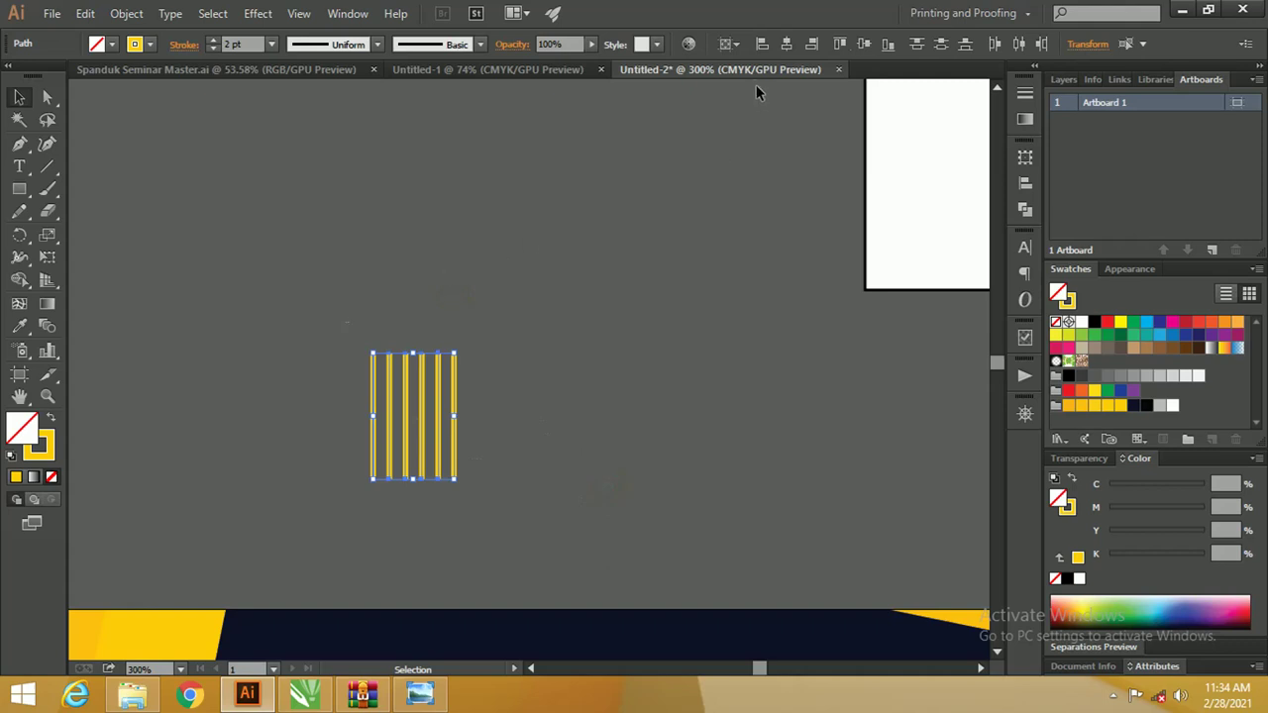
pyautogui.click(731, 42)
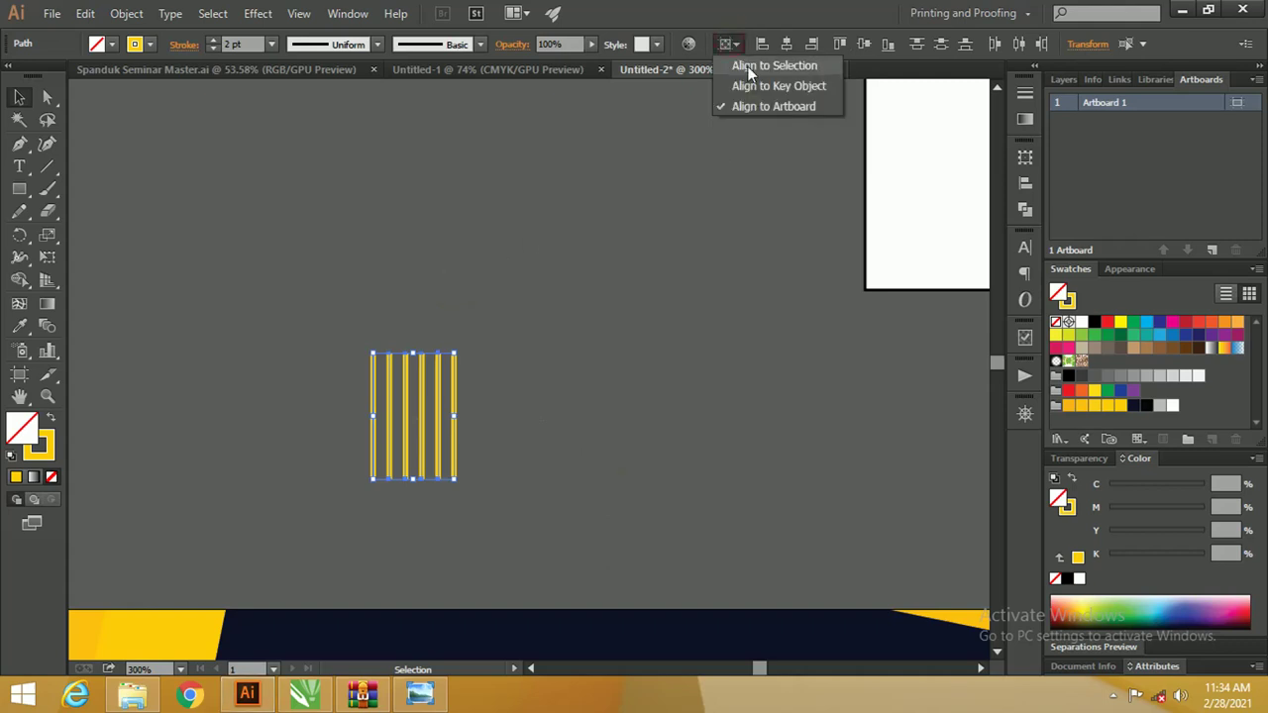
pyautogui.click(747, 65)
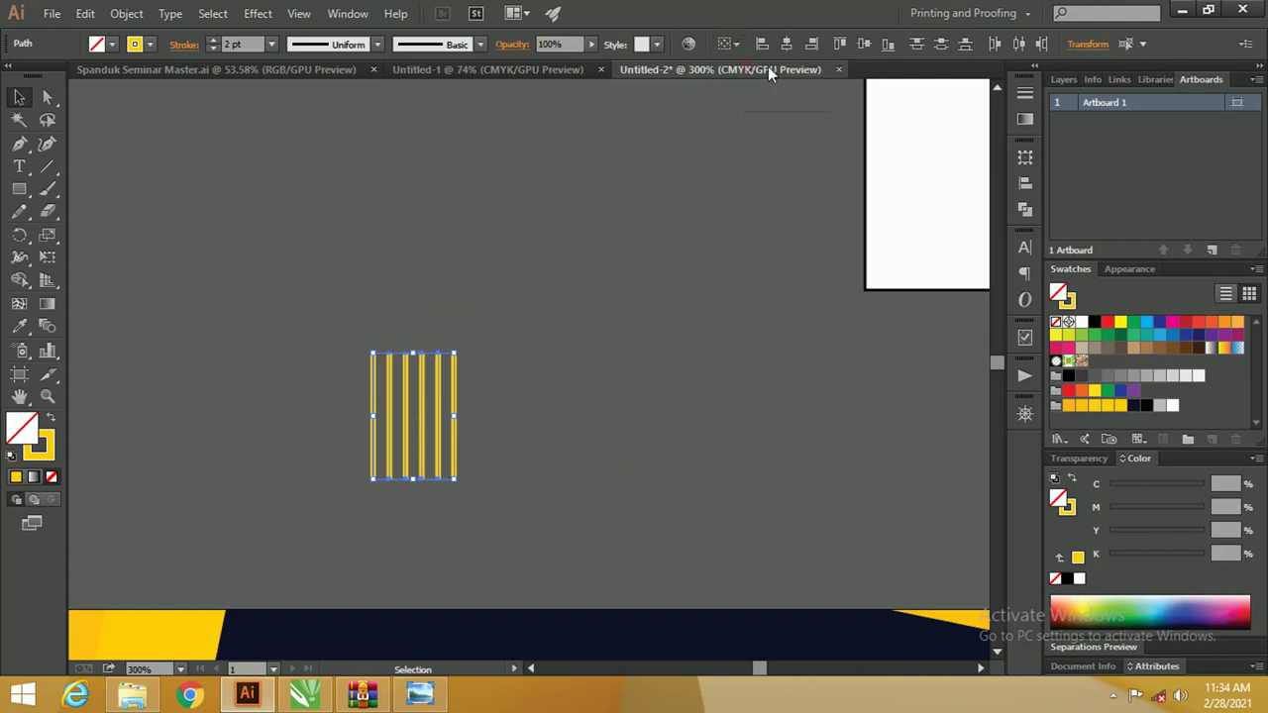
pyautogui.click(1018, 45)
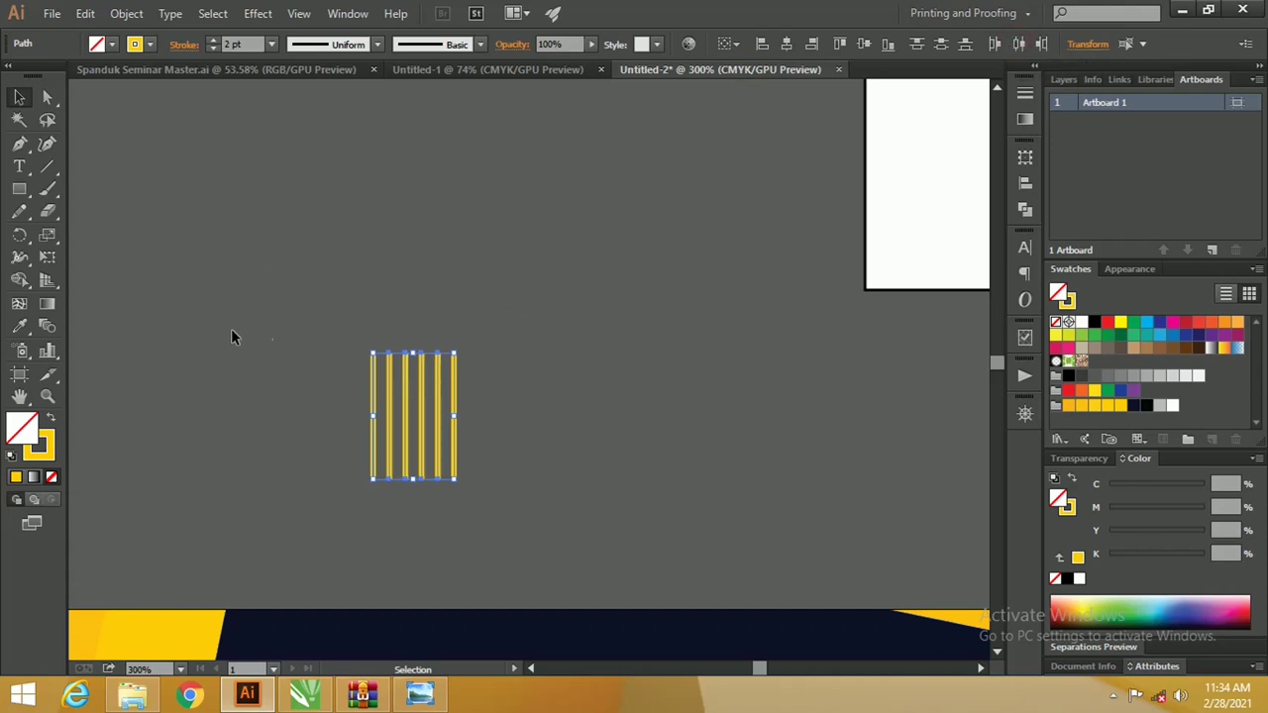
# Expand the lines' fill and stroke into solid yellow stripes via Object > Expand
pyautogui.click(126, 13)
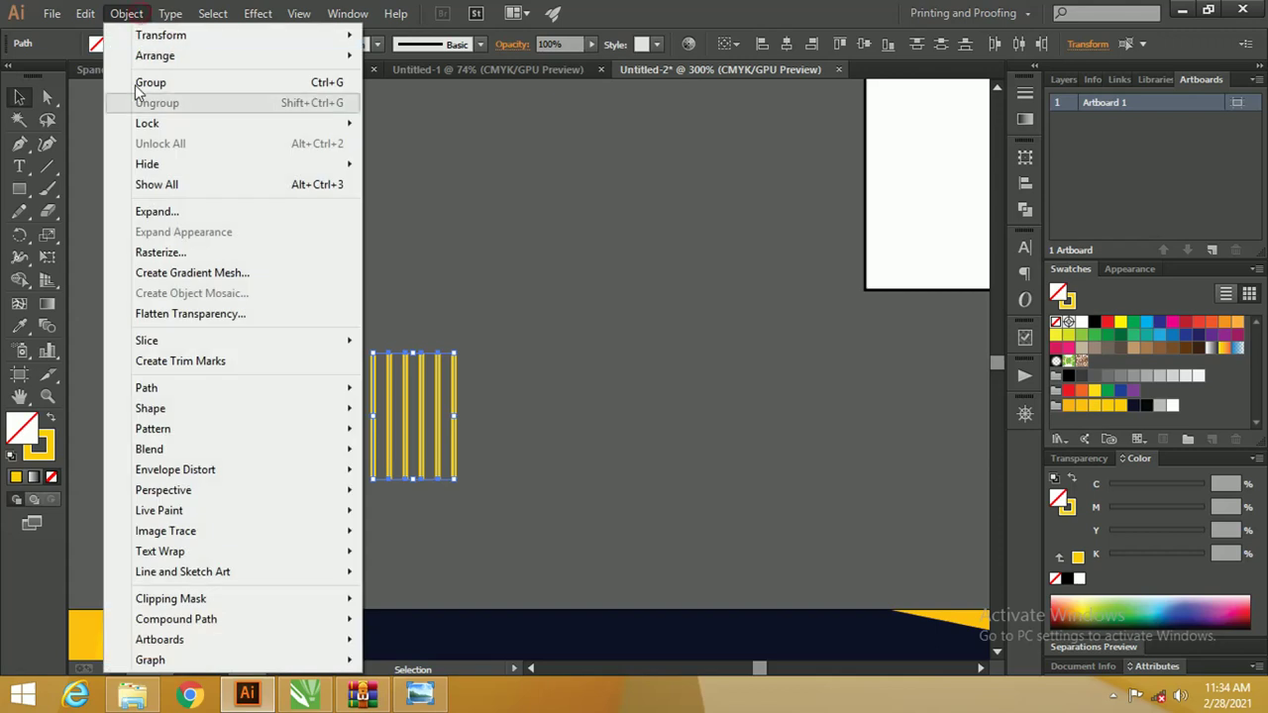
pyautogui.click(204, 212)
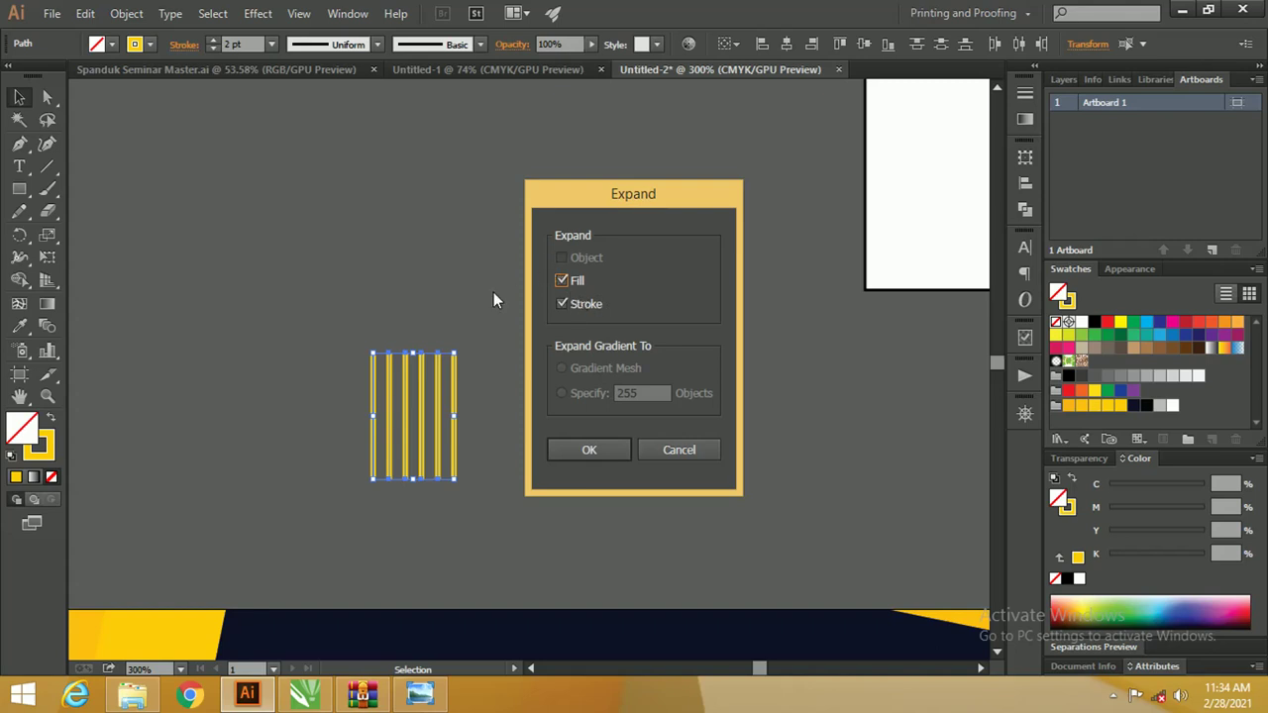
pyautogui.click(575, 447)
# Exit the stripe group's isolation mode and zoom out around the stripes
pyautogui.scroll(3, 362, 373)
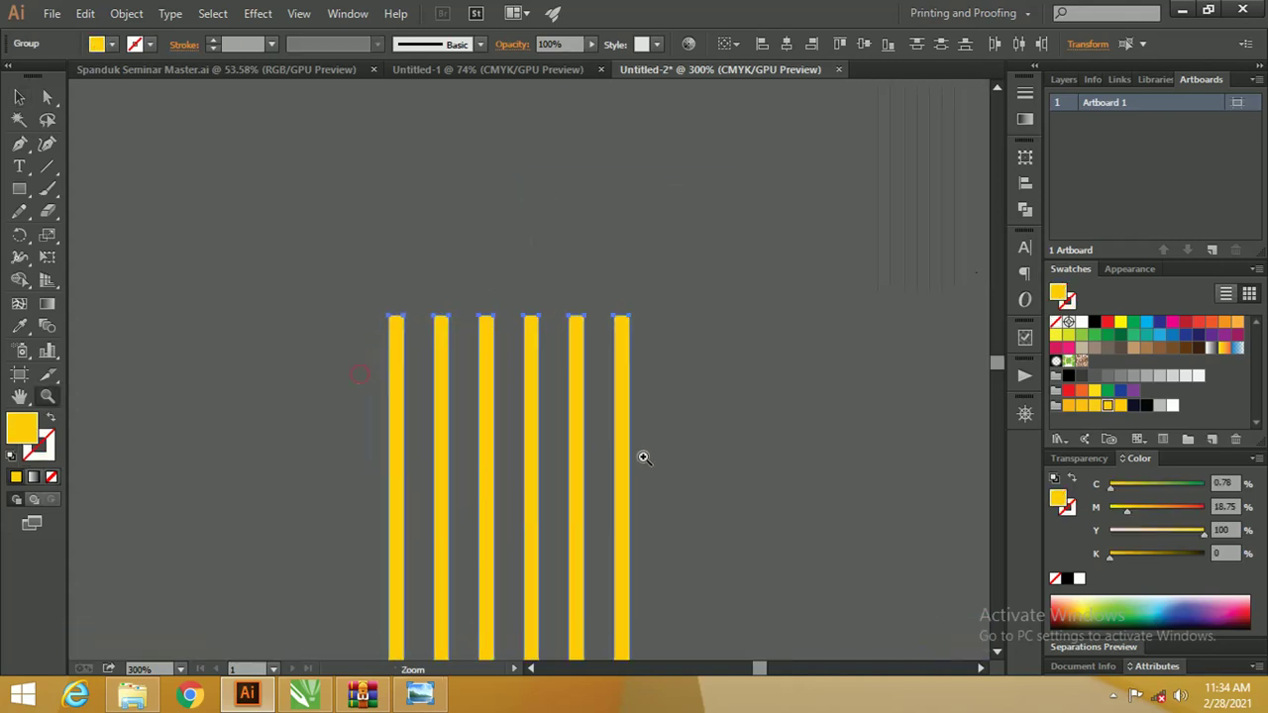
pyautogui.moveTo(643, 453); pyautogui.dragTo(535, 438)
pyautogui.click(627, 378)
pyautogui.doubleClick(538, 311)
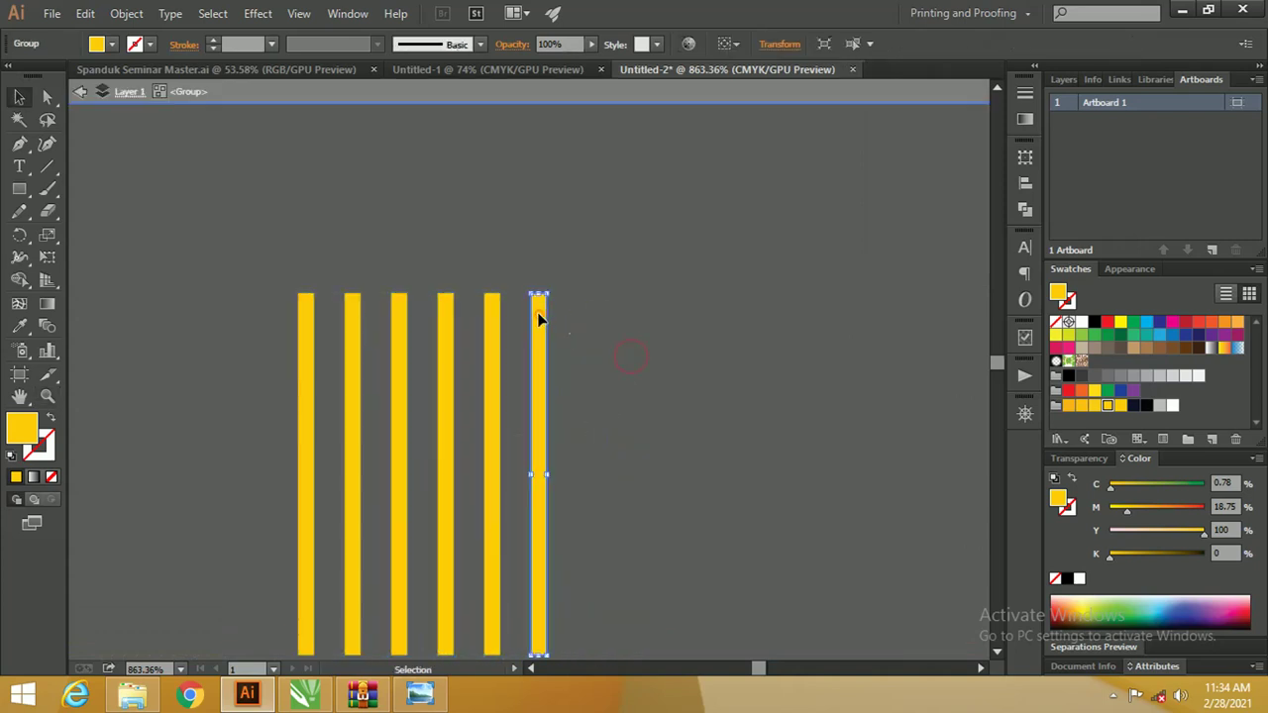
pyautogui.press('Escape')
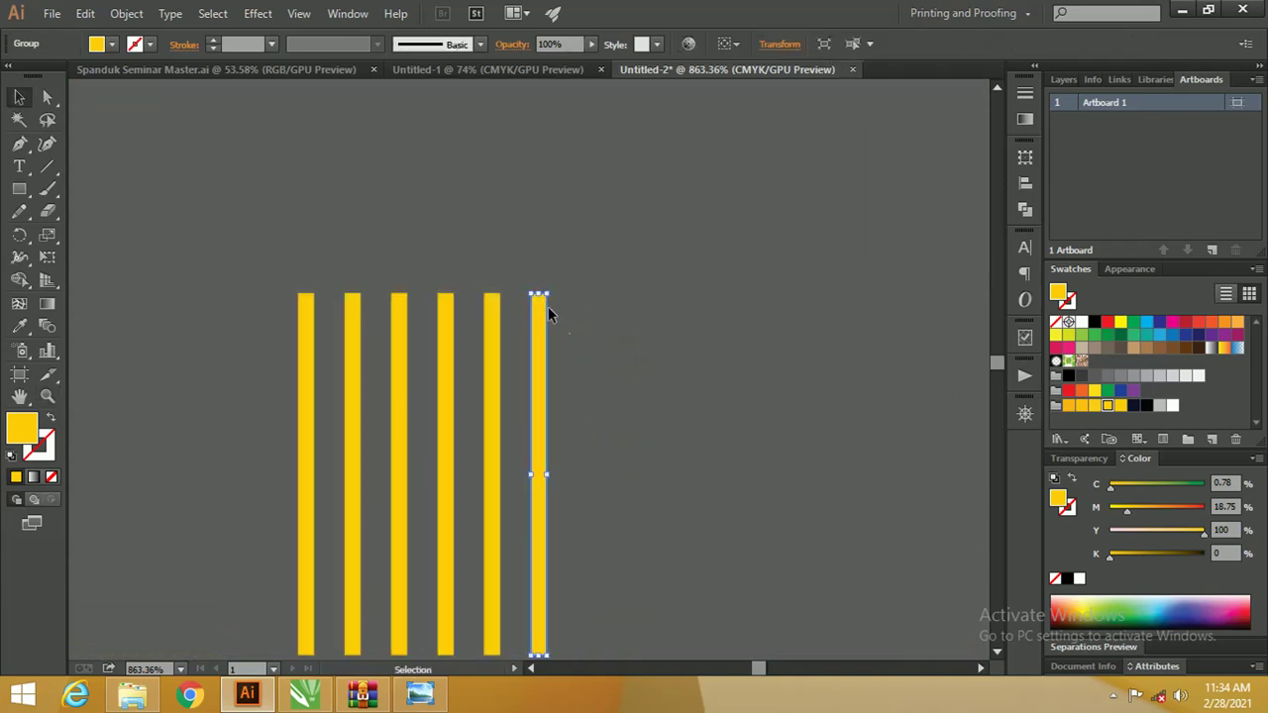
pyautogui.click(399, 241)
pyautogui.press('z')
pyautogui.keyDown('alt'); pyautogui.click(505, 280); pyautogui.keyUp('alt')
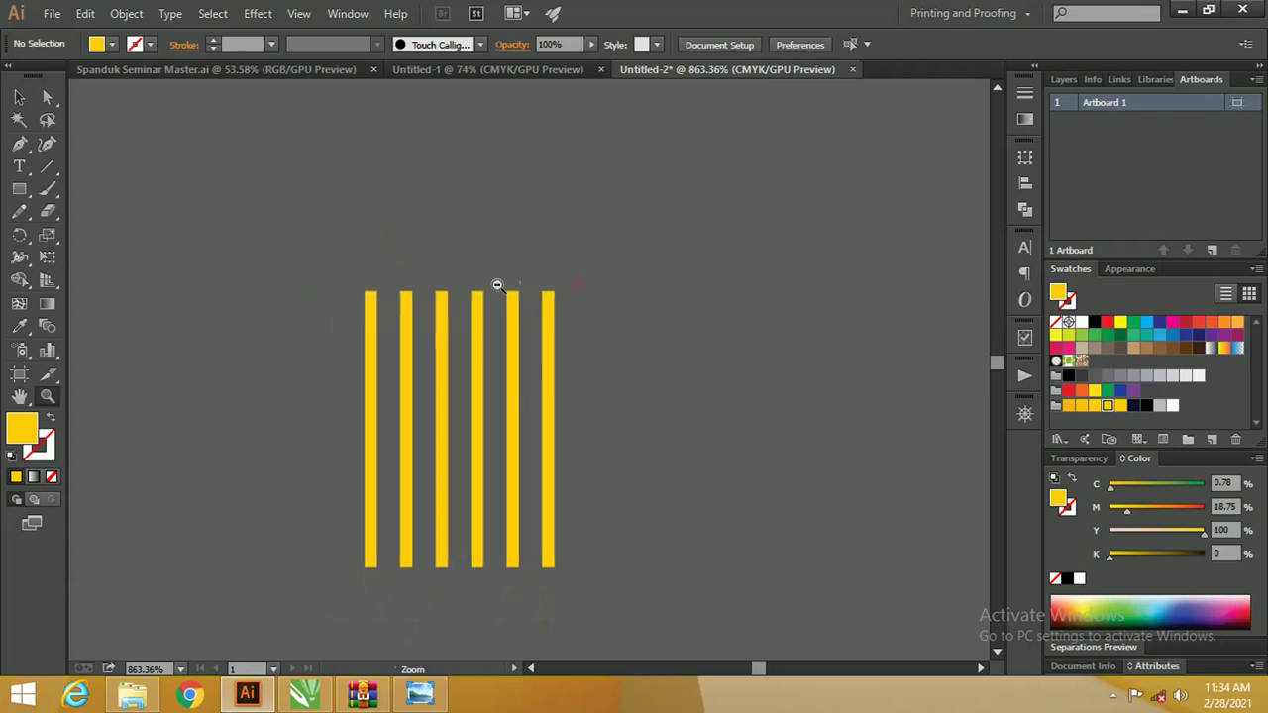
# Draw a circle, make it a yellow outline with no fill, and enlarge it over the stripes
pyautogui.click(18, 189)
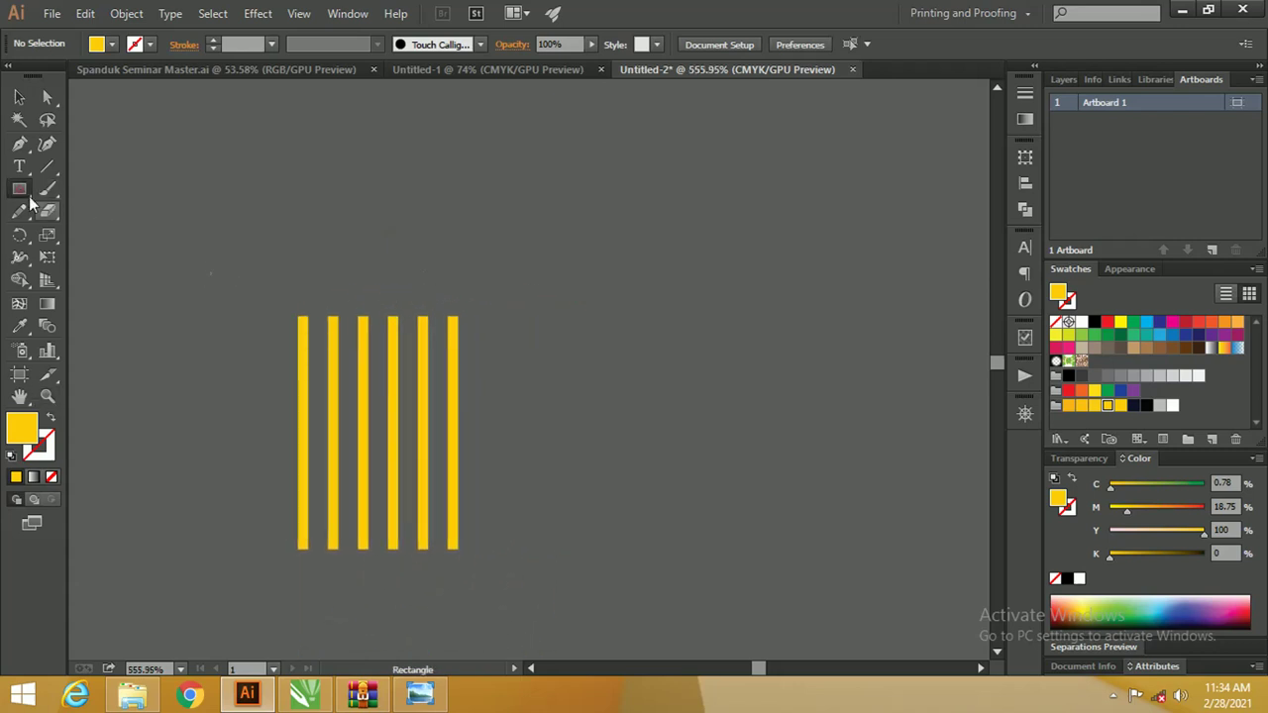
pyautogui.moveTo(519, 289); pyautogui.dragTo(567, 344)
pyautogui.hotkey('ctrl', 'z')
pyautogui.moveTo(519, 275); pyautogui.dragTo(622, 376)
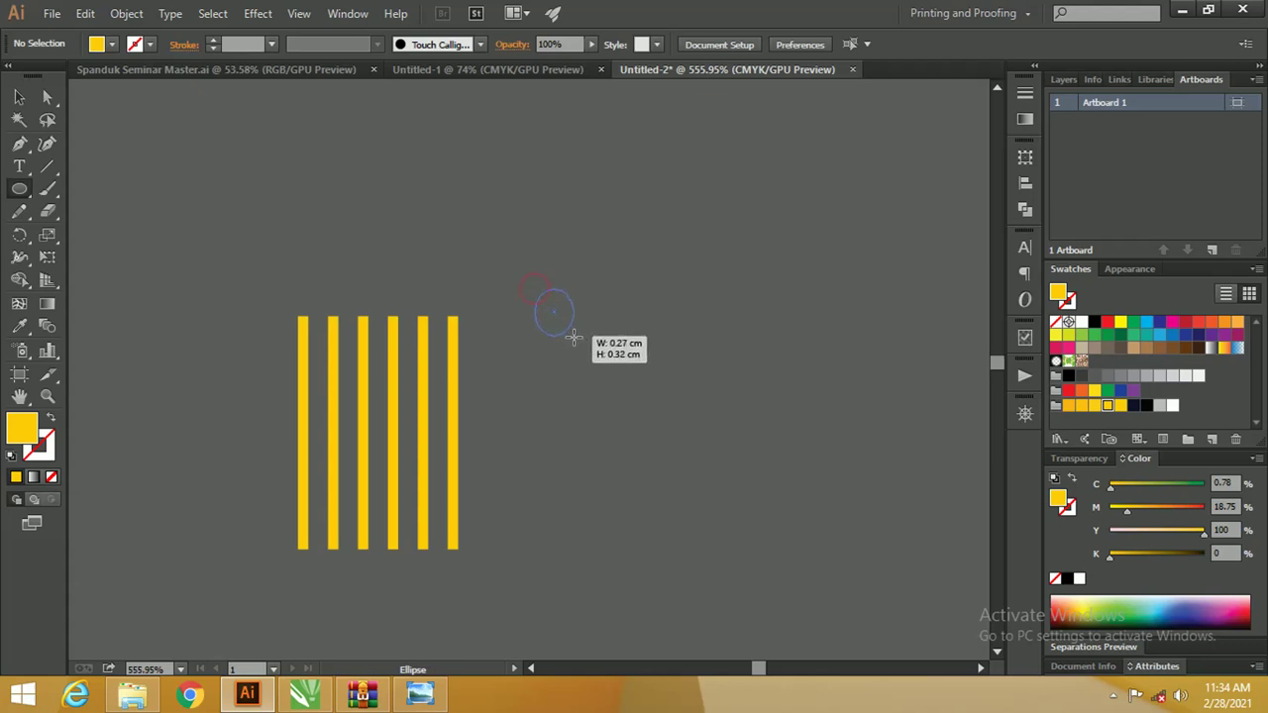
pyautogui.click(19, 97)
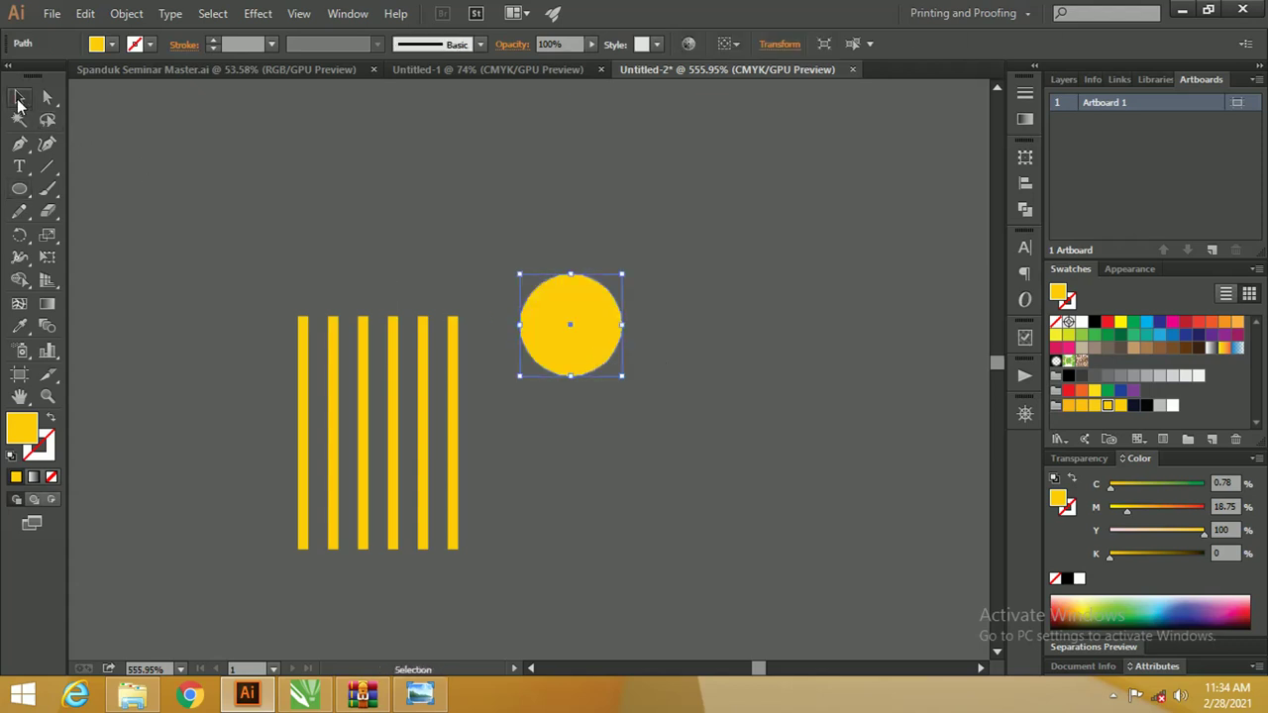
pyautogui.click(47, 419)
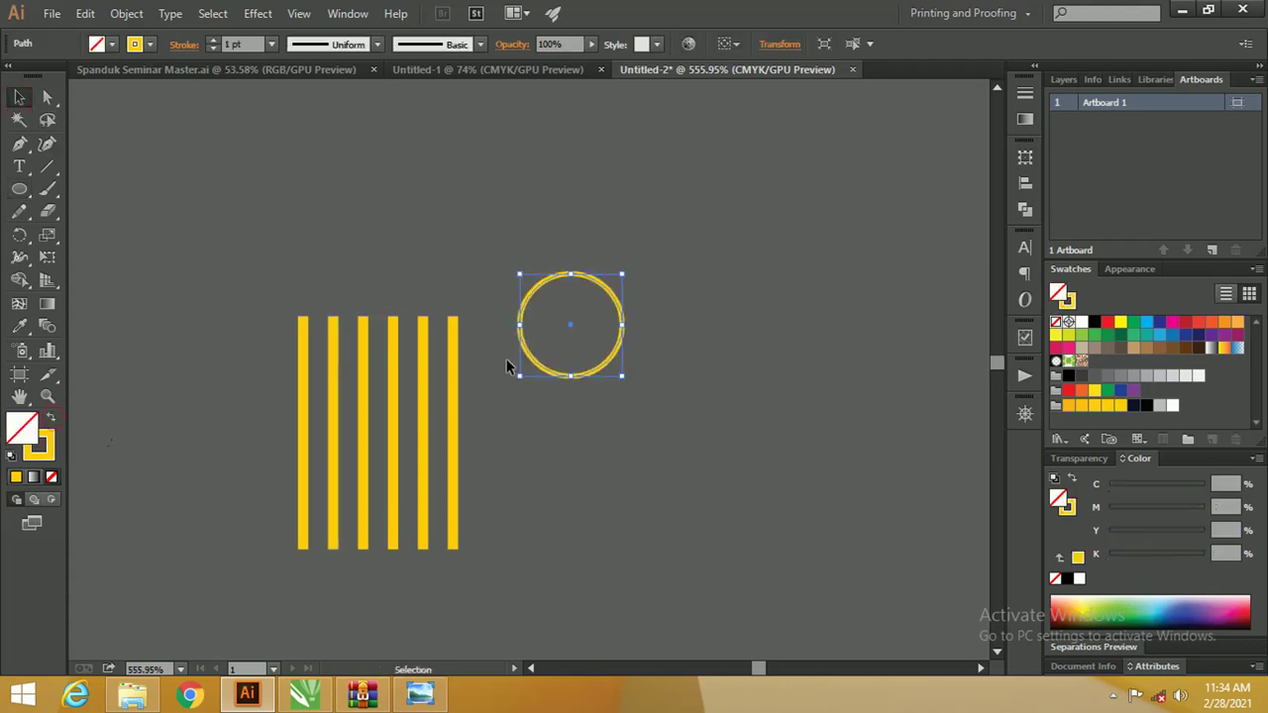
pyautogui.moveTo(527, 305); pyautogui.dragTo(333, 413)
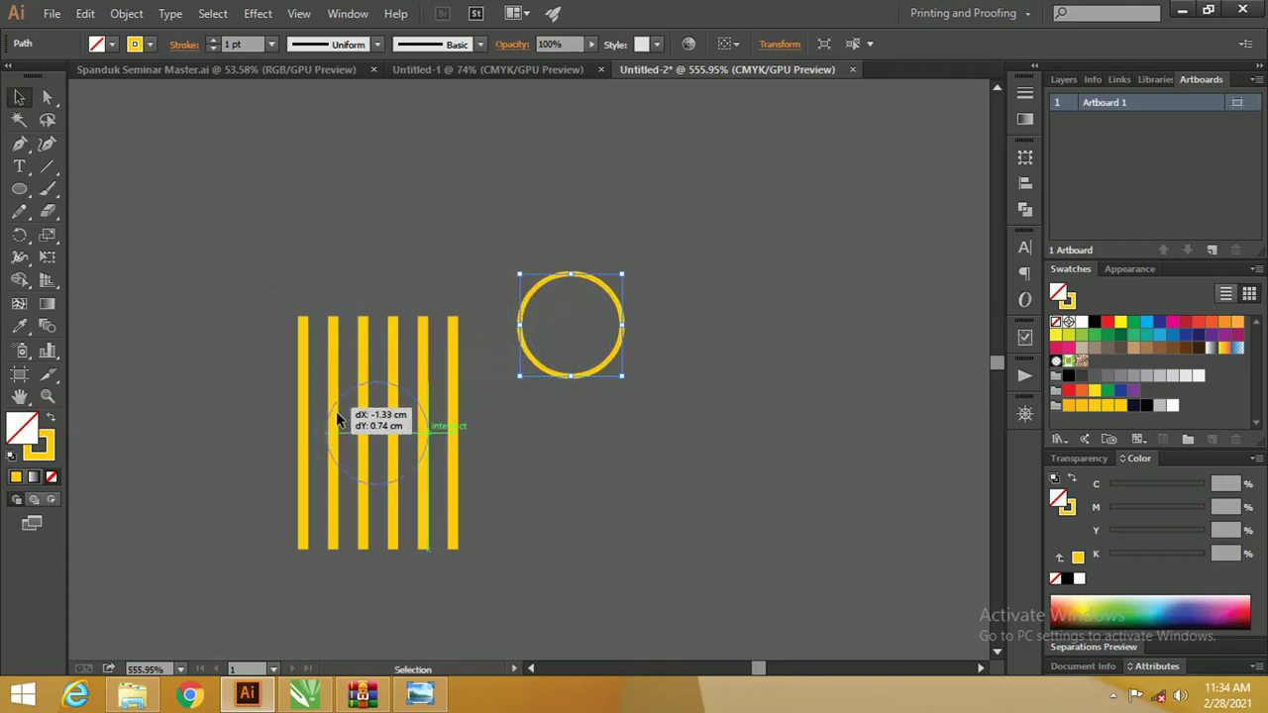
pyautogui.moveTo(432, 385); pyautogui.dragTo(476, 353)
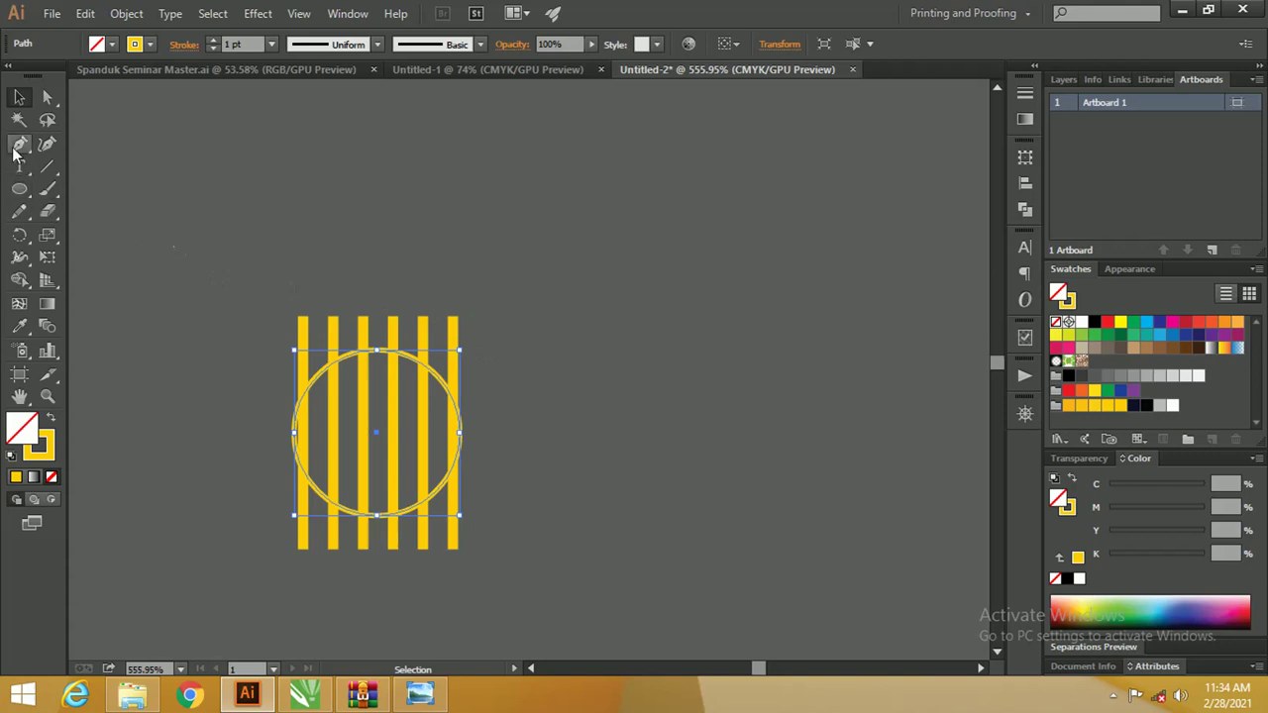
# Select the yellow stripes and the circle together and divide the circle along the stripes
pyautogui.click(395, 235)
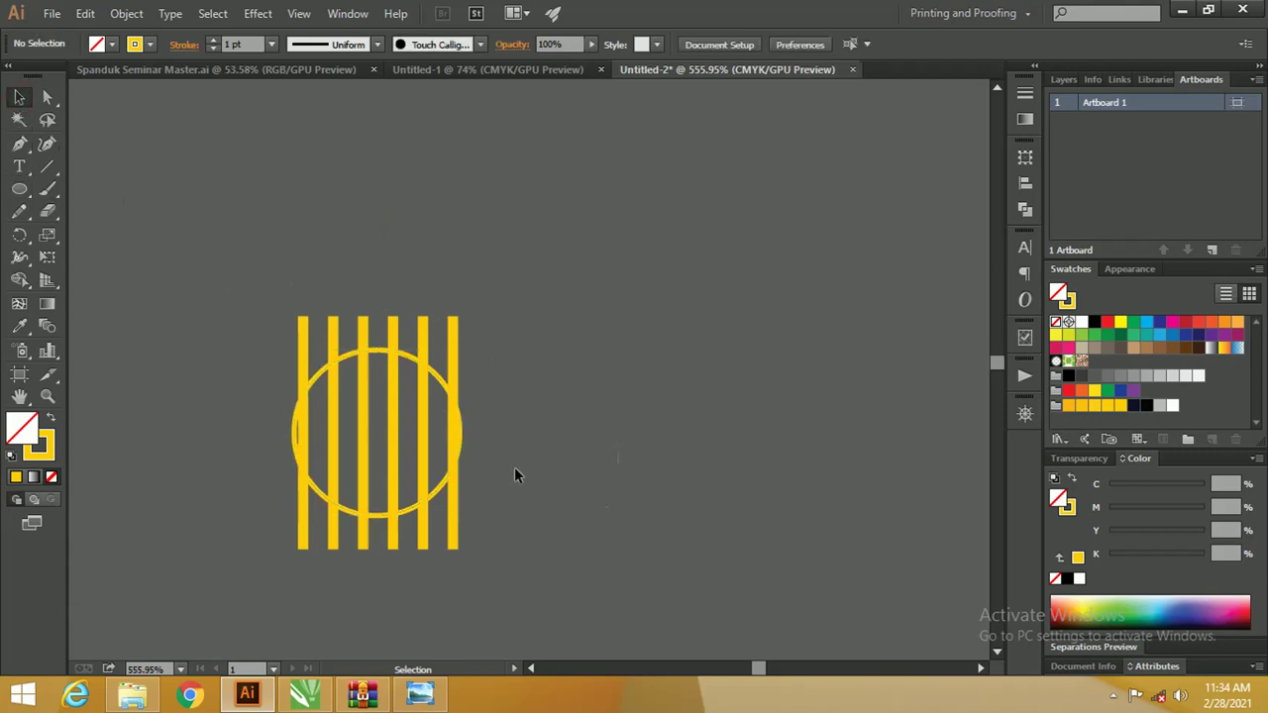
pyautogui.click(453, 360)
pyautogui.click(534, 436)
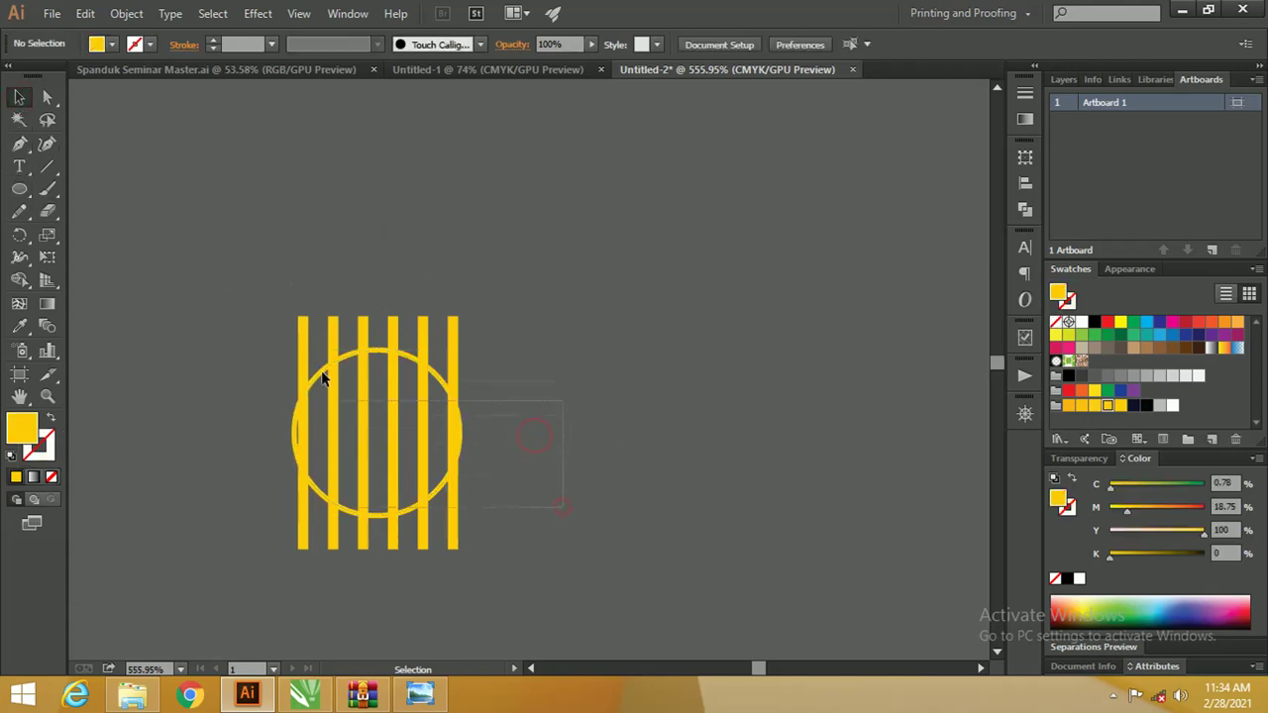
pyautogui.hotkey('ctrl', 'a')
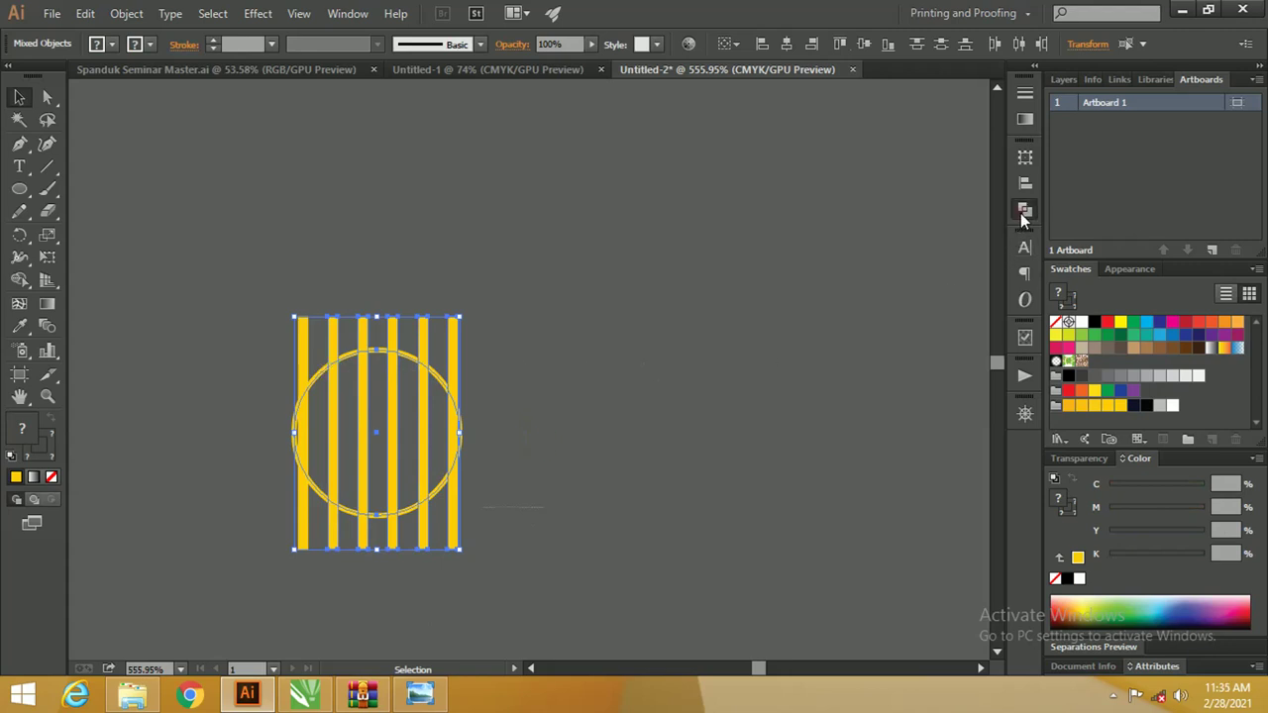
pyautogui.click(1024, 209)
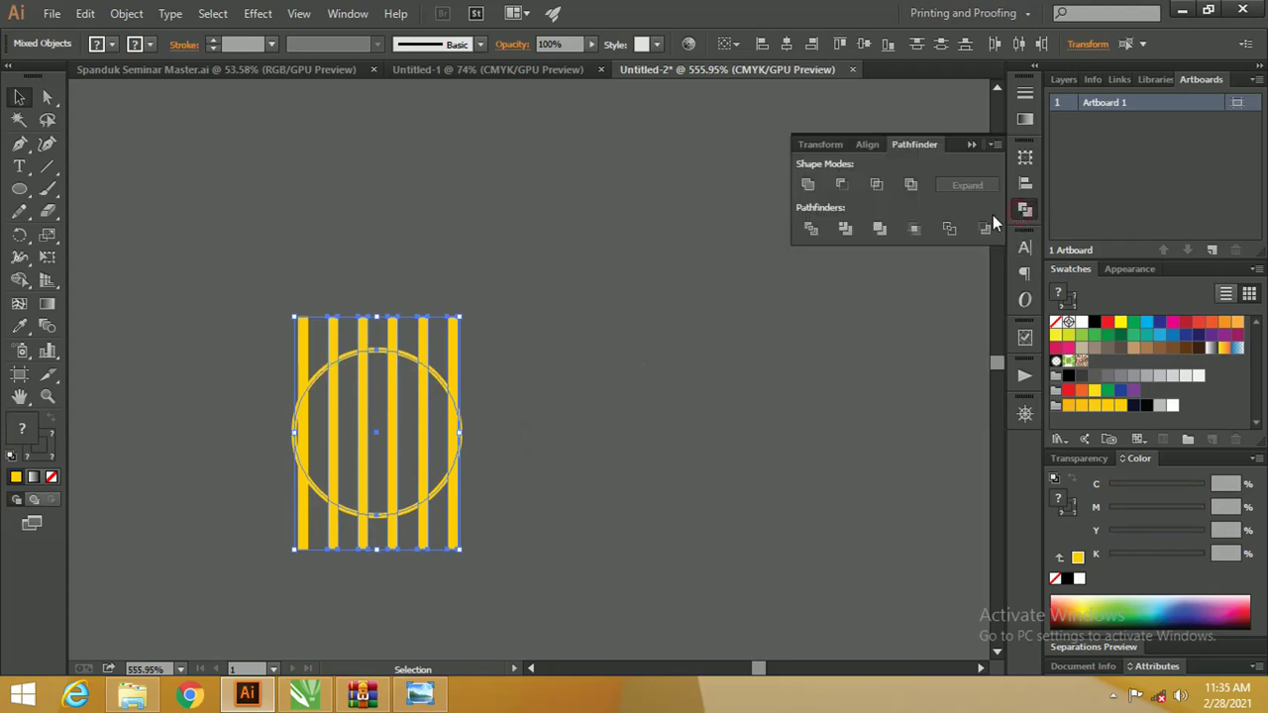
pyautogui.click(809, 228)
# Ungroup the divided pieces, trial-delete some stripe pieces, then undo the deletion
pyautogui.rightClick(467, 364)
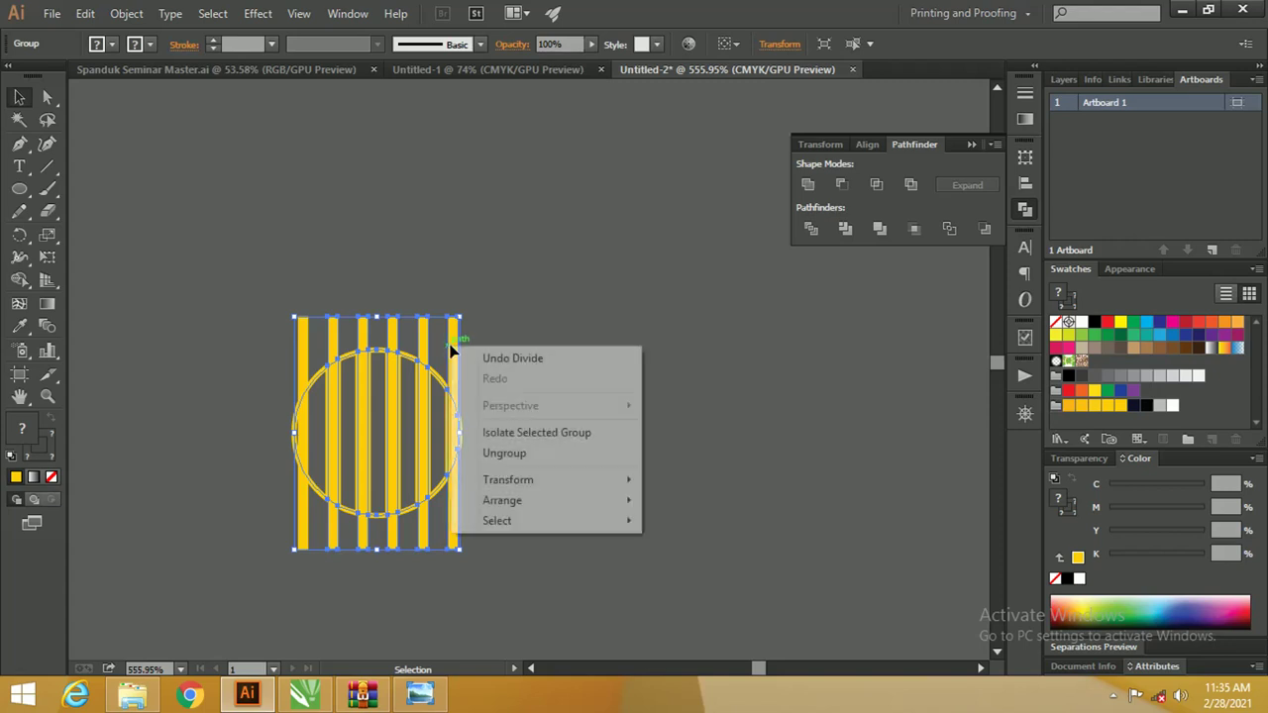
pyautogui.click(508, 451)
pyautogui.click(547, 368)
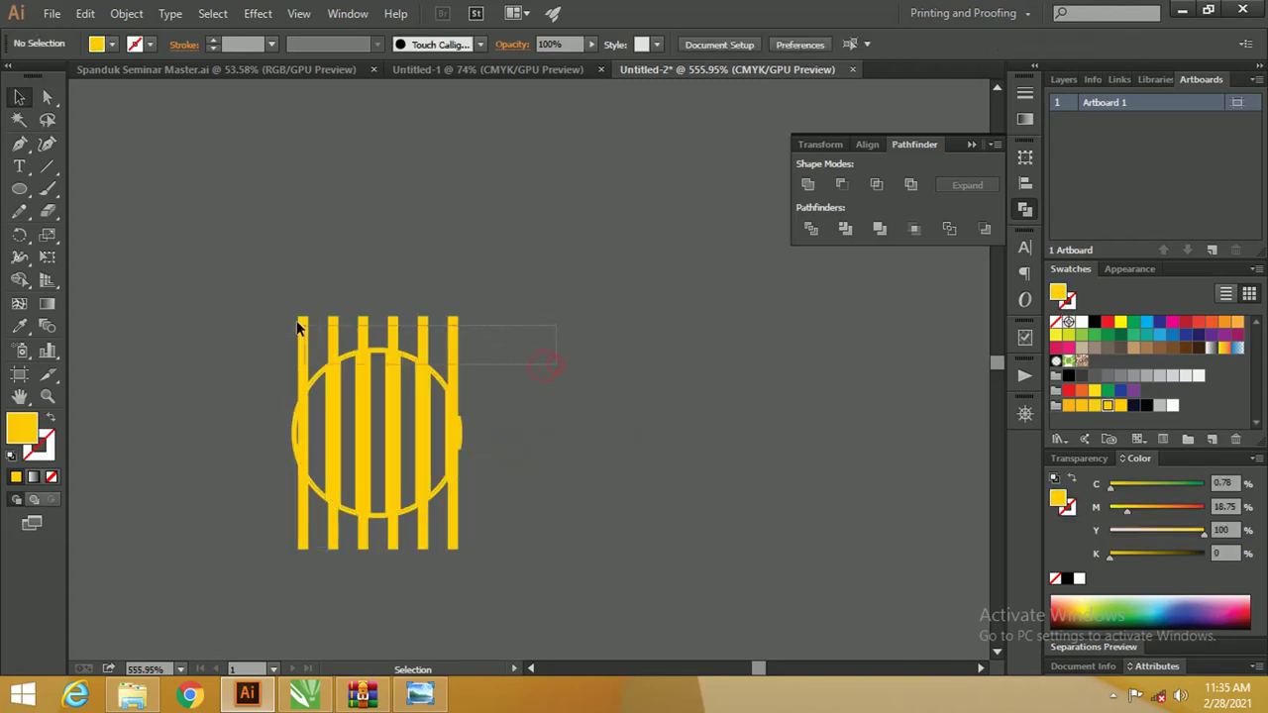
pyautogui.moveTo(297, 319)
pyautogui.mouseDown()
pyautogui.moveTo(341, 313)
pyautogui.moveTo(287, 319)
pyautogui.mouseUp()
pyautogui.click(439, 270)
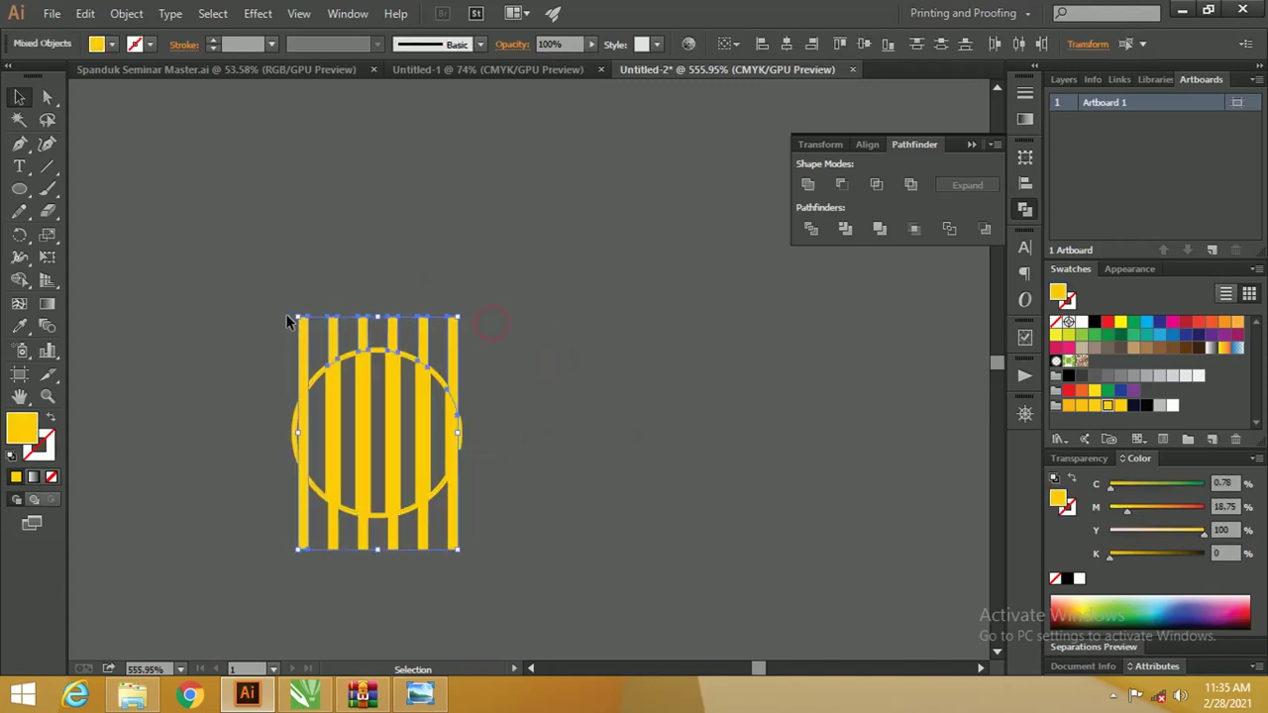
pyautogui.press('Delete')
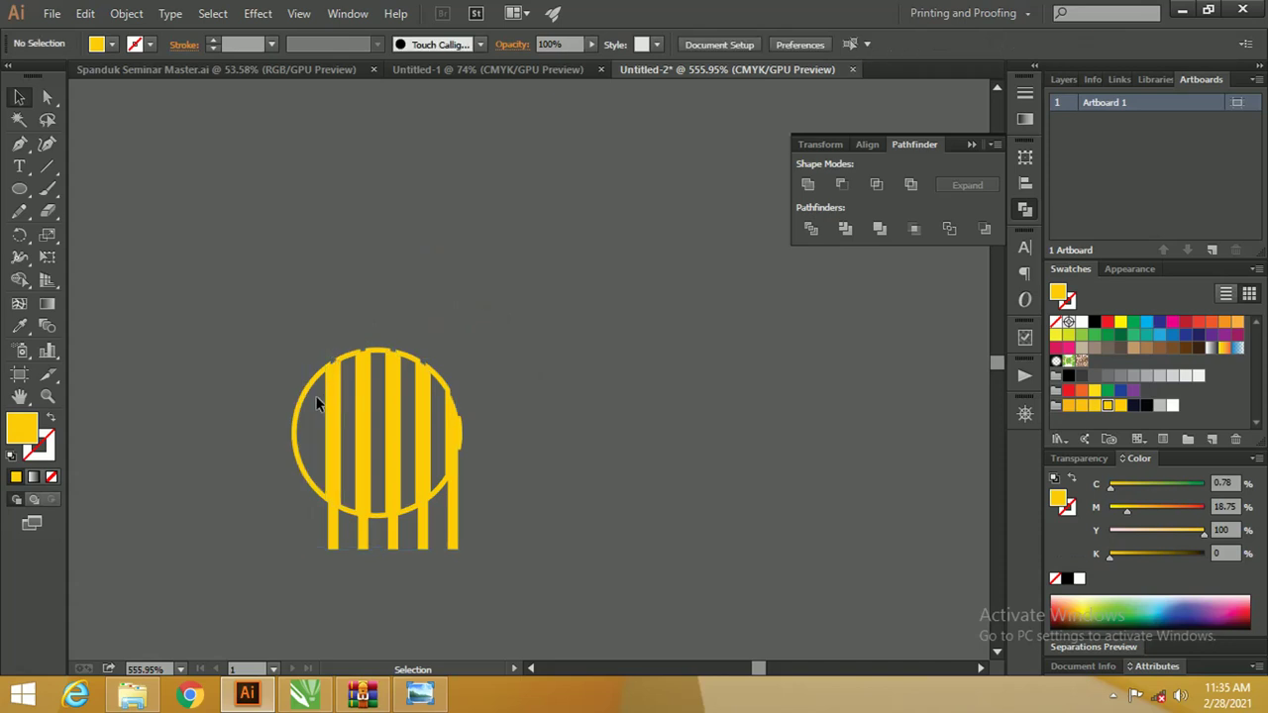
pyautogui.hotkey('ctrl', 'z')
# Reselect the stripes and circle and divide the circle along the stripes again
pyautogui.click(269, 295)
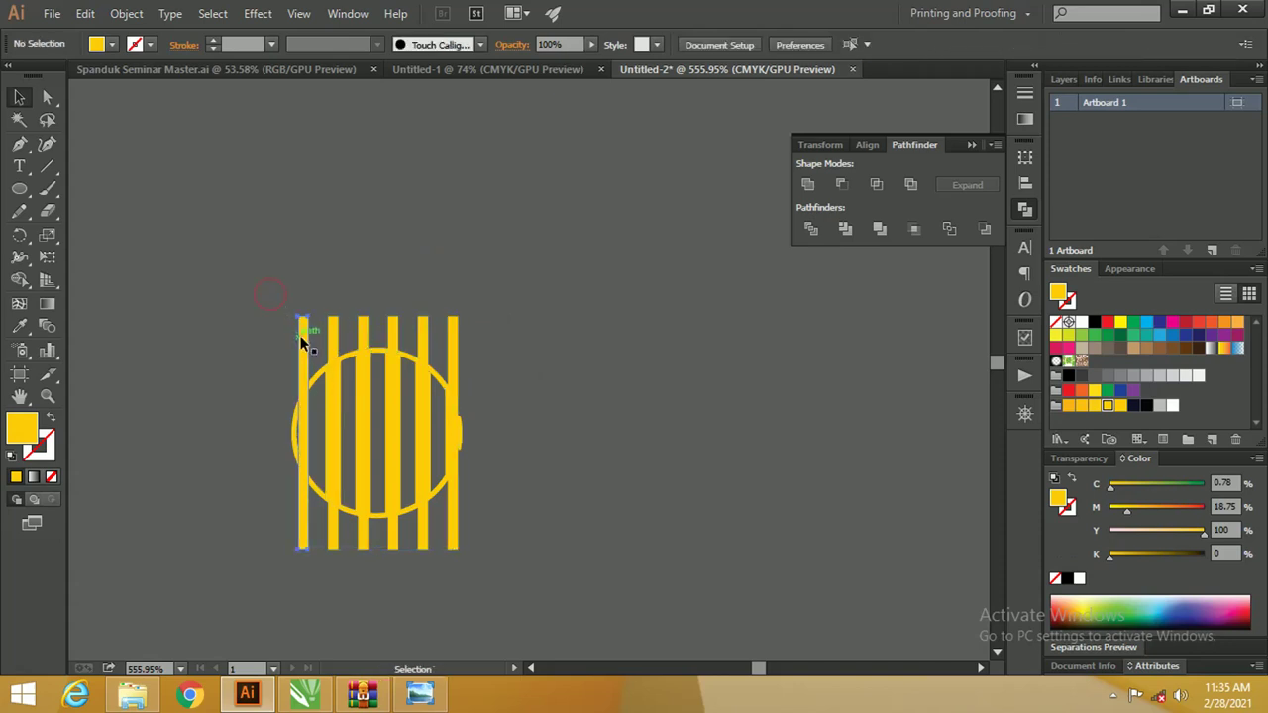
pyautogui.click(302, 342)
pyautogui.keyDown('shift'); pyautogui.click(315, 377); pyautogui.keyUp('shift')
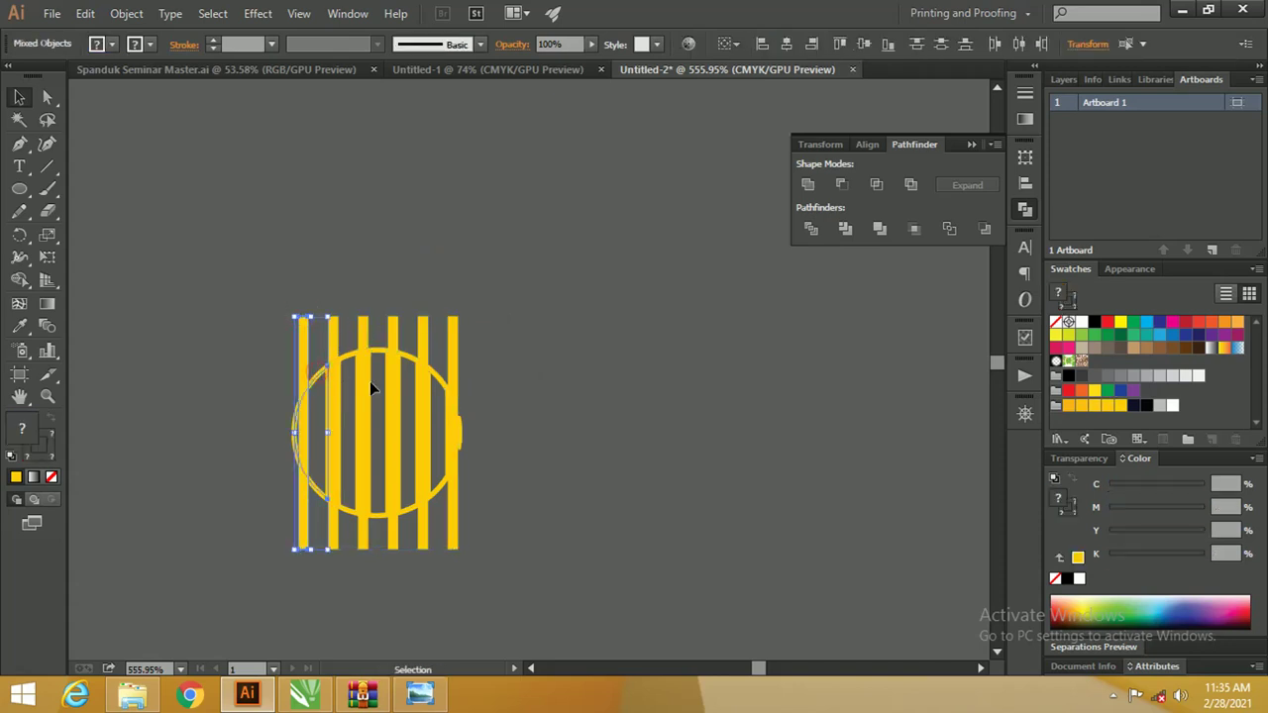
pyautogui.click(558, 385)
pyautogui.hotkey('ctrl', 'a')
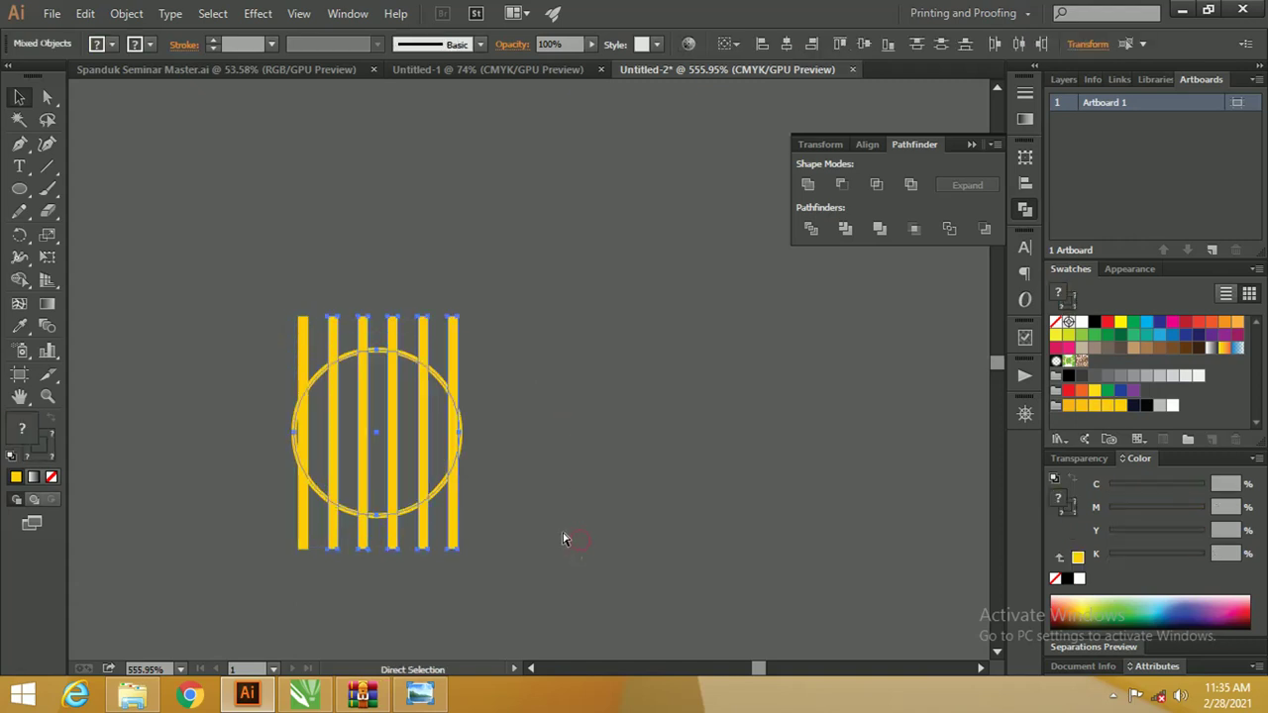
pyautogui.click(569, 464)
pyautogui.moveTo(563, 558)
pyautogui.mouseDown()
pyautogui.moveTo(232, 332)
pyautogui.moveTo(228, 282)
pyautogui.mouseUp()
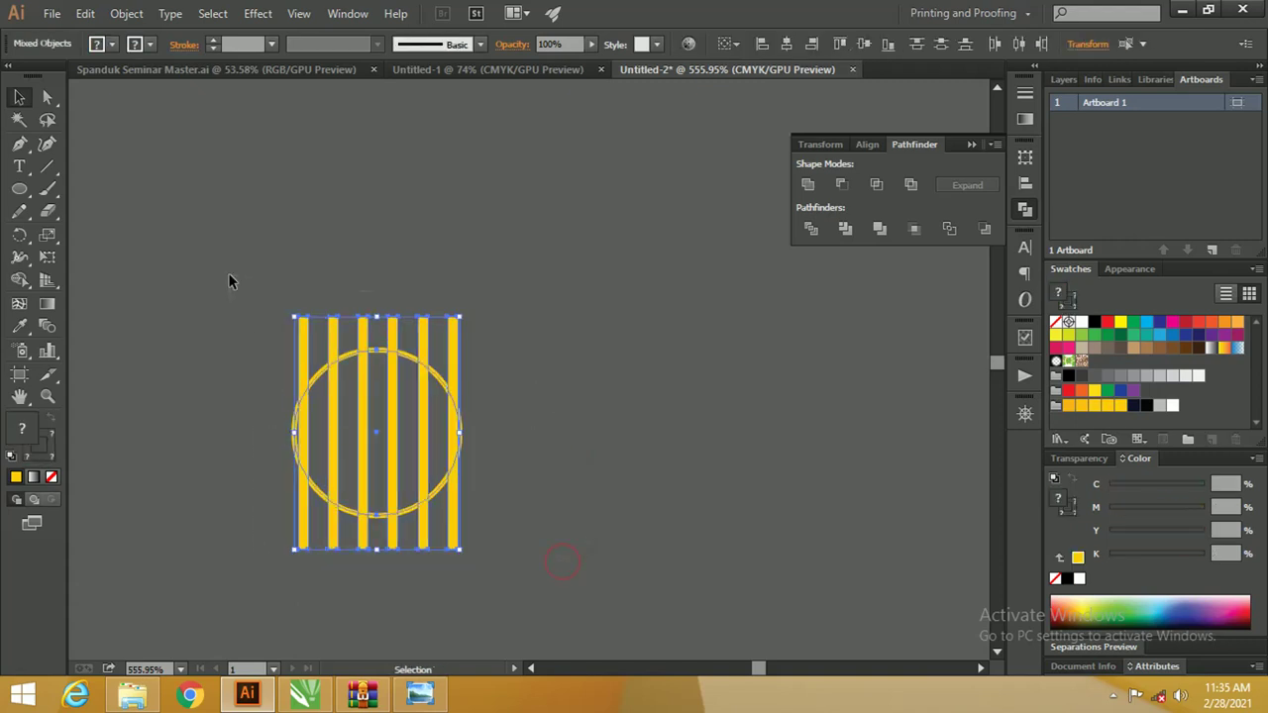
pyautogui.click(809, 230)
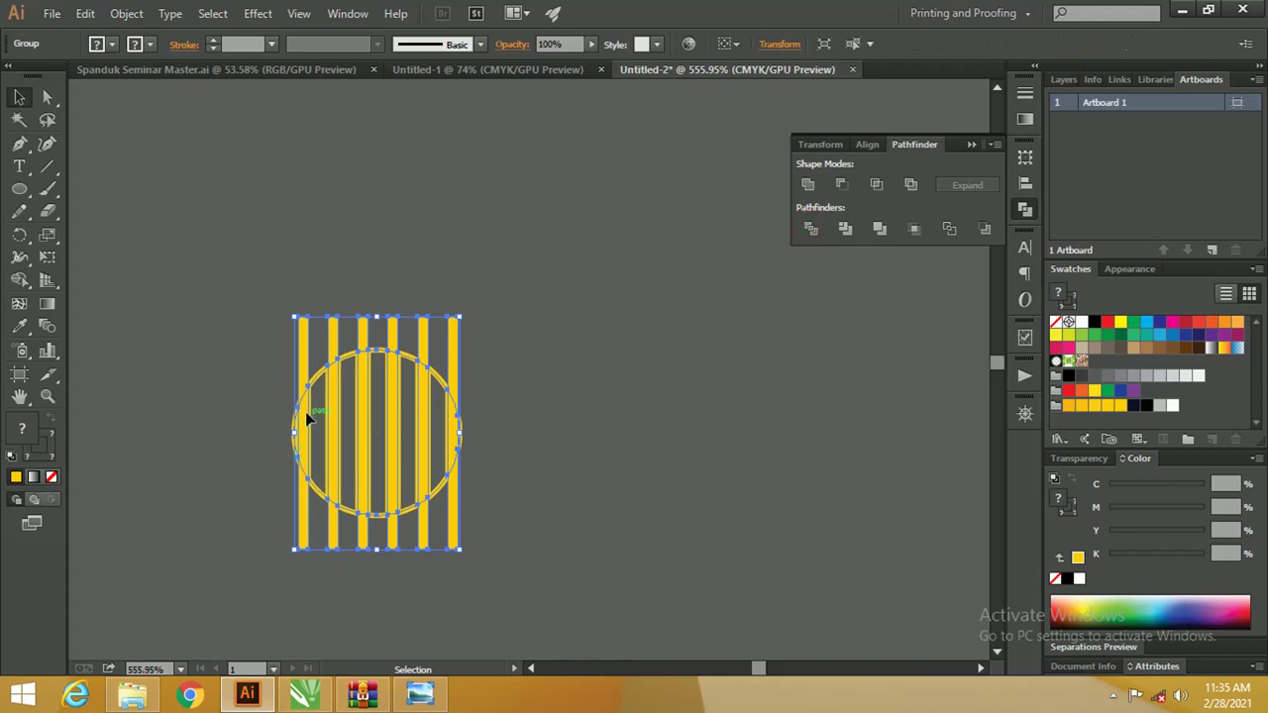
# Ungroup the divided pieces and delete the stripe parts above and below the circle
pyautogui.rightClick(307, 419)
pyautogui.click(352, 514)
pyautogui.click(558, 342)
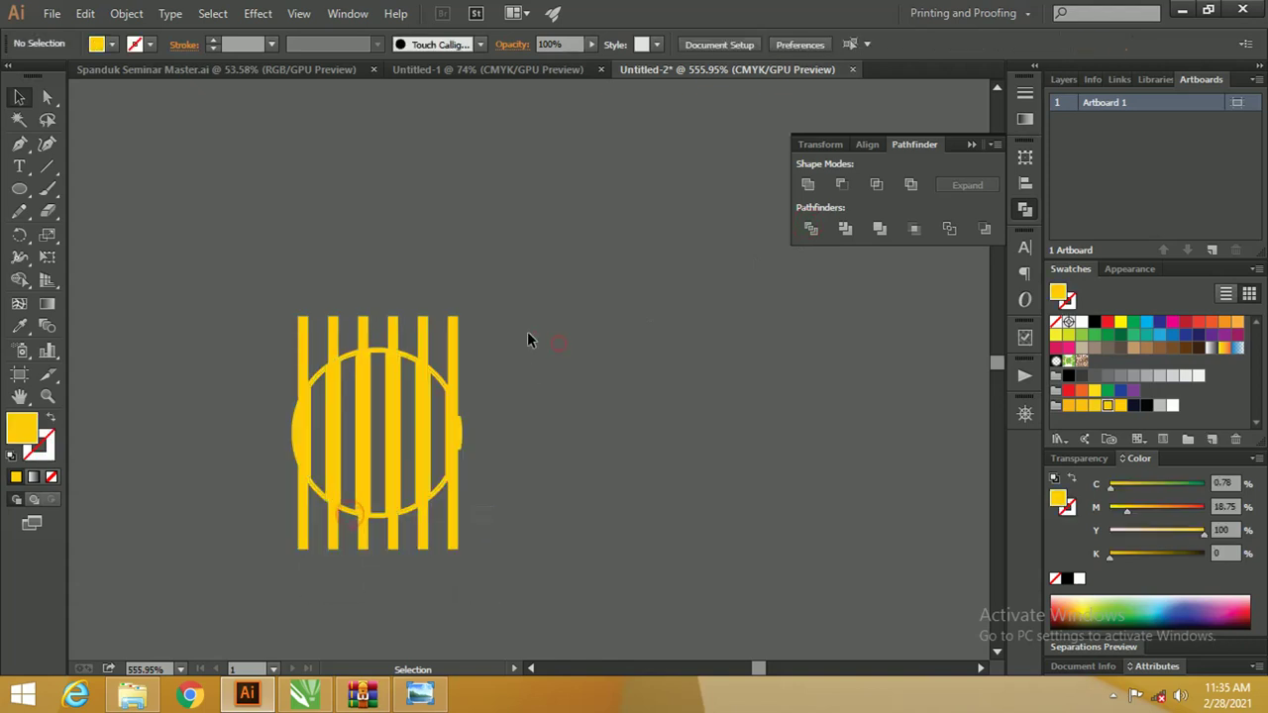
pyautogui.moveTo(278, 320); pyautogui.dragTo(302, 327)
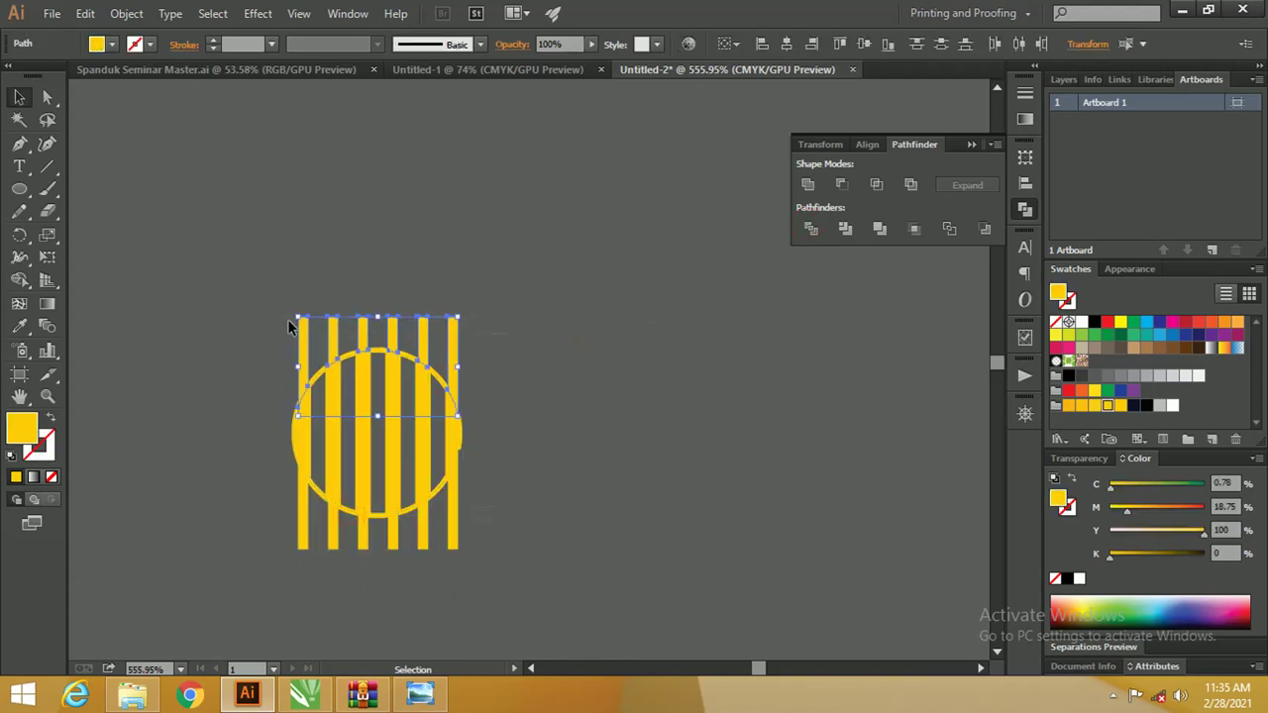
pyautogui.press('Delete')
pyautogui.moveTo(466, 543); pyautogui.dragTo(277, 530)
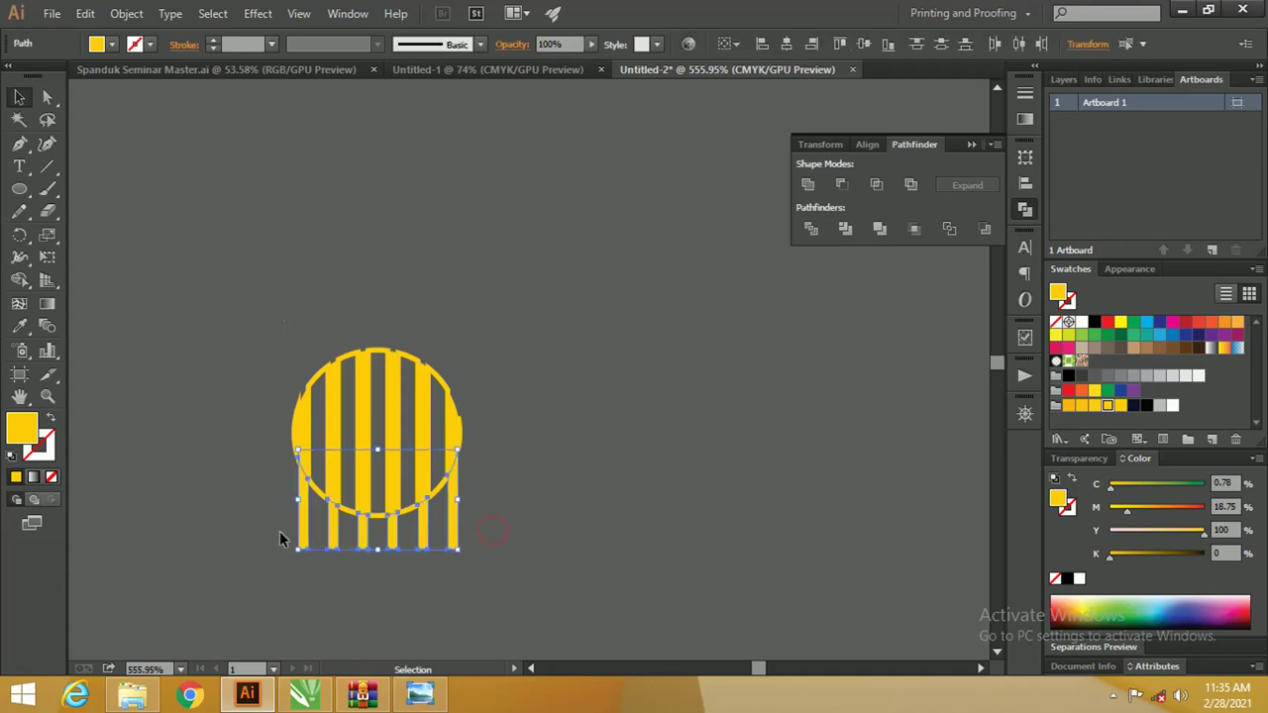
pyautogui.press('Delete')
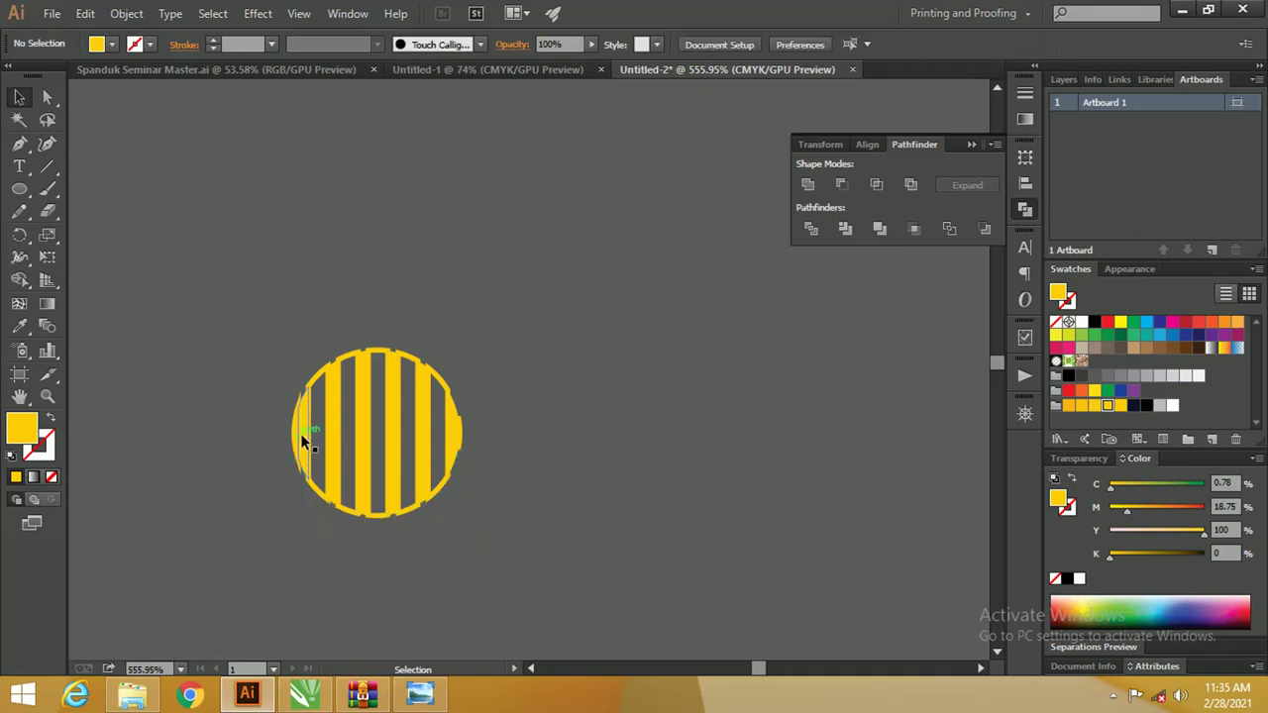
# Select the trimmed stripe slivers and move them right to form a separate striped circle
pyautogui.click(305, 441)
pyautogui.keyDown('shift'); pyautogui.click(337, 426); pyautogui.keyUp('shift')
pyautogui.keyDown('shift'); pyautogui.click(367, 424); pyautogui.keyUp('shift')
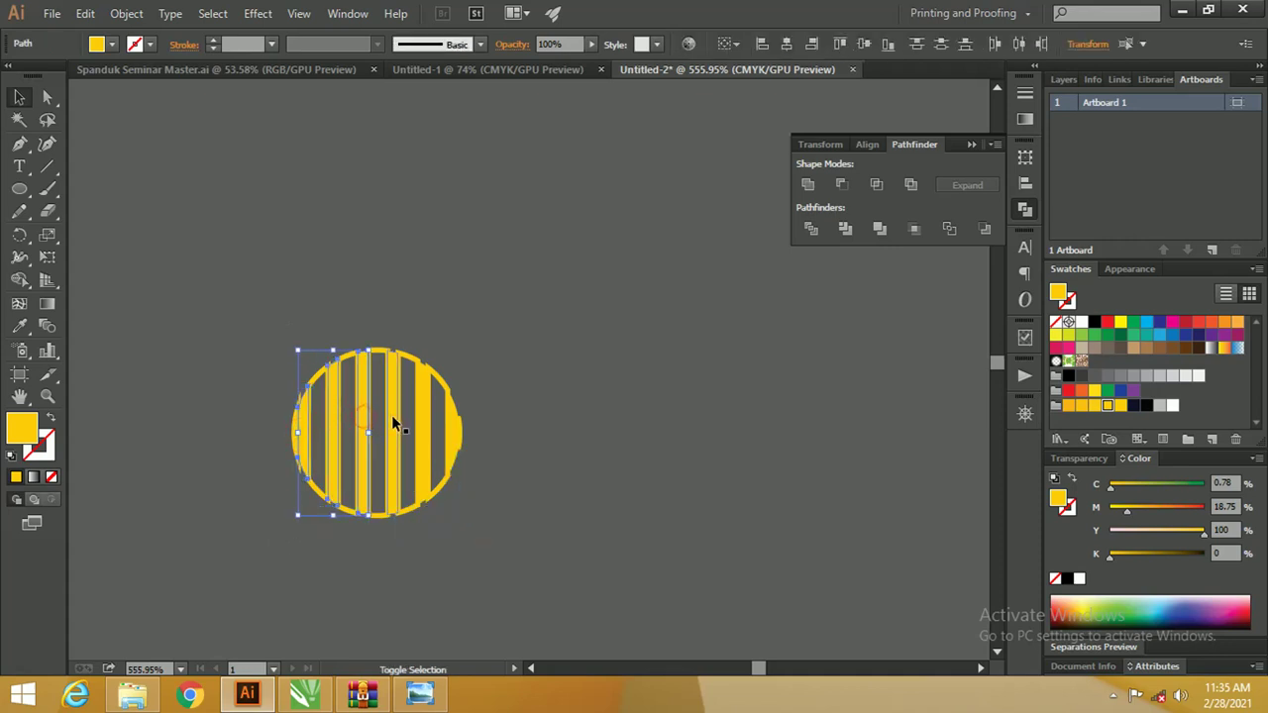
pyautogui.keyDown('shift'); pyautogui.click(430, 423); pyautogui.keyUp('shift')
pyautogui.doubleClick(450, 431)
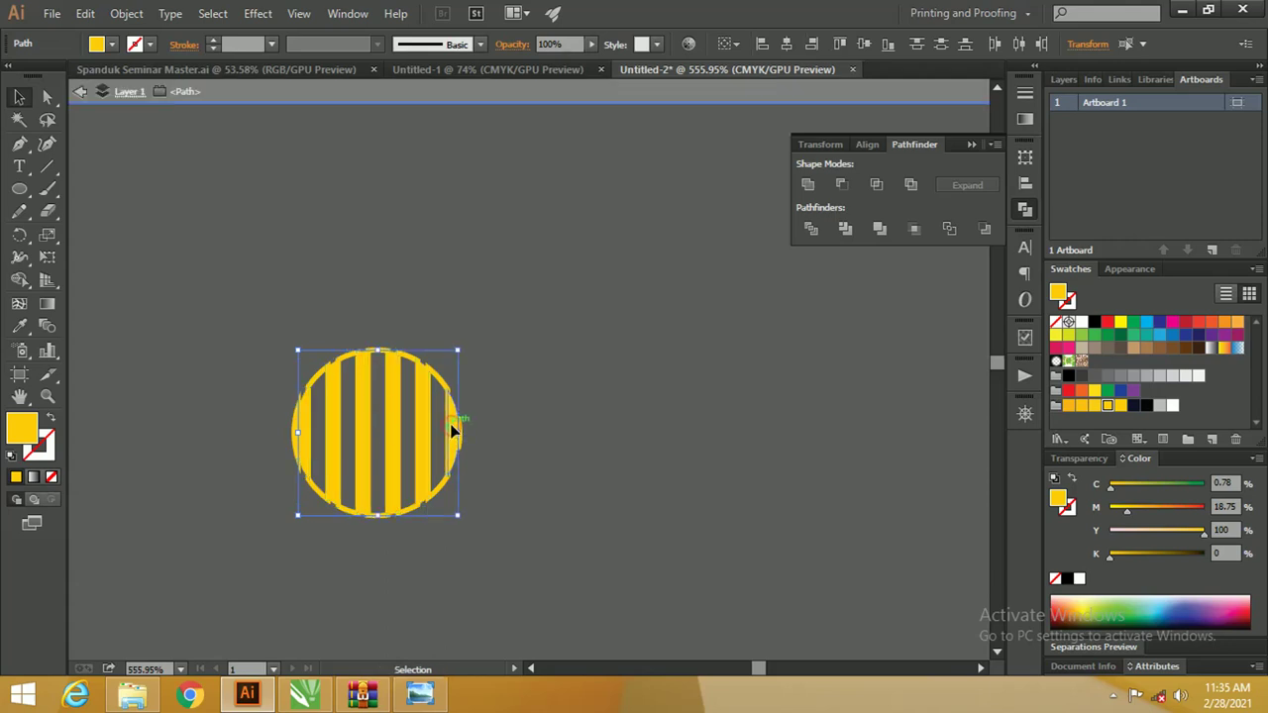
pyautogui.click(19, 96)
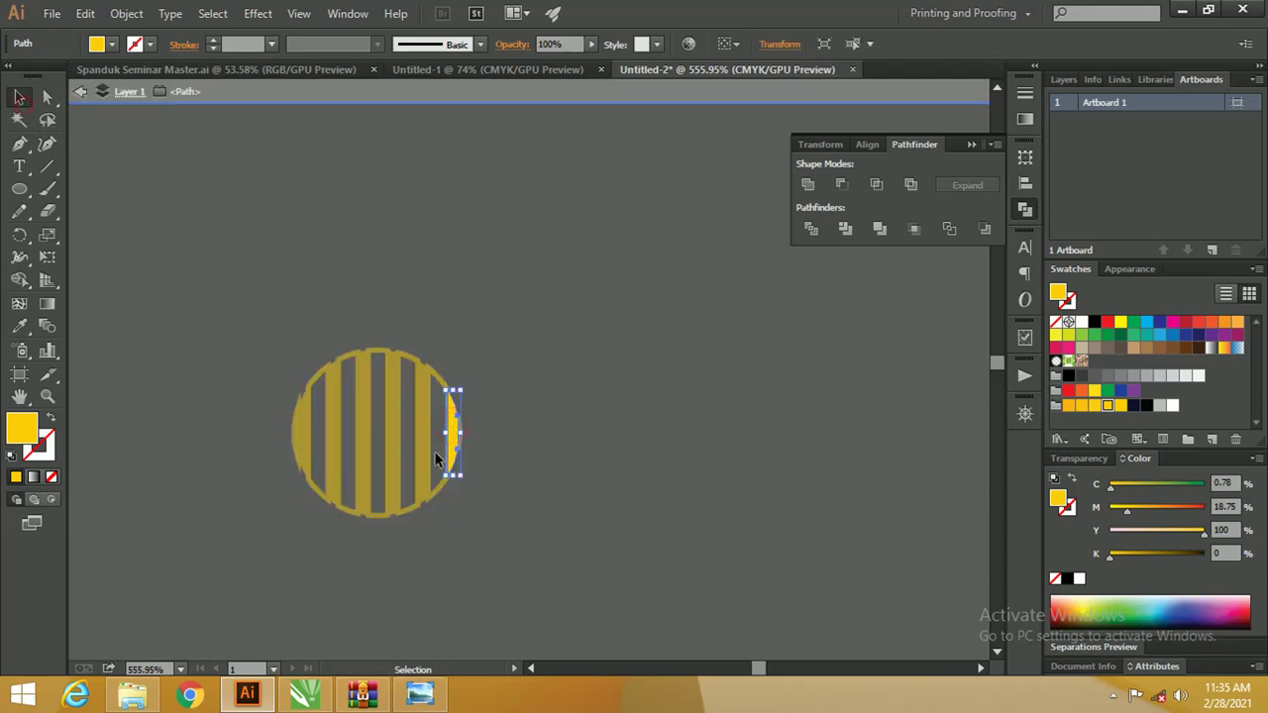
pyautogui.press('Escape')
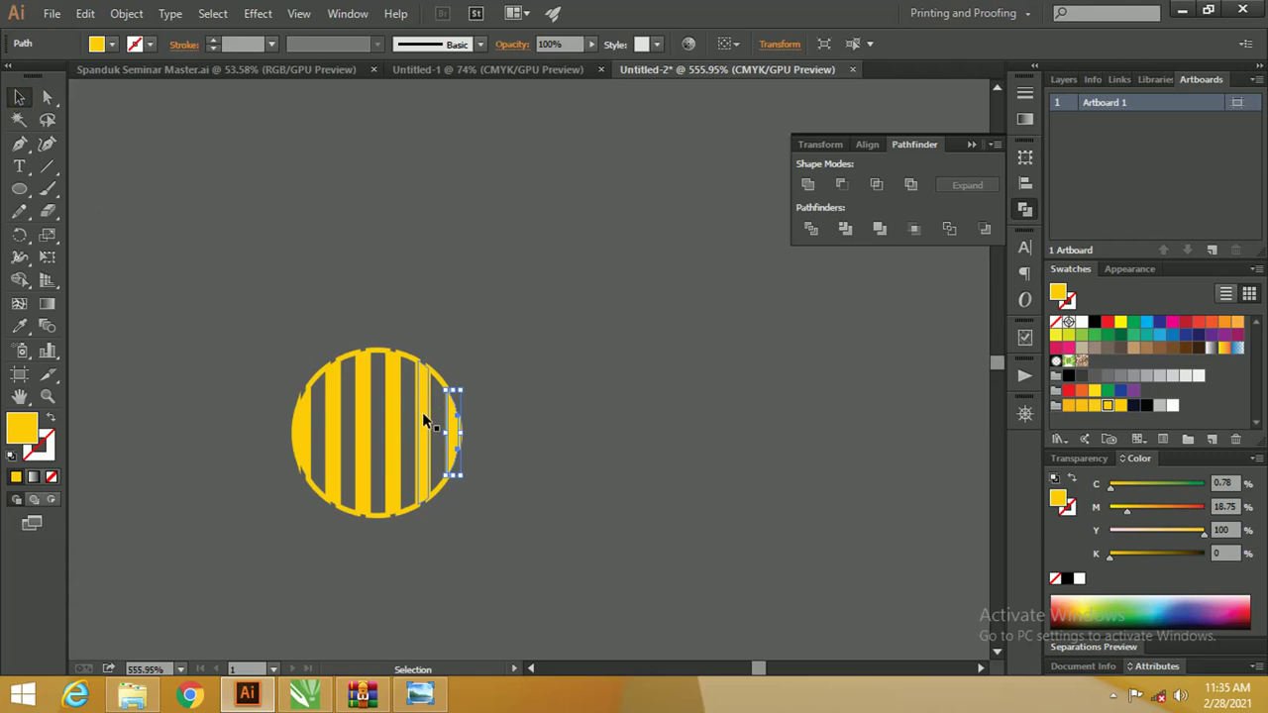
pyautogui.keyDown('shift'); pyautogui.click(422, 413); pyautogui.keyUp('shift')
pyautogui.keyDown('shift'); pyautogui.click(388, 399); pyautogui.keyUp('shift')
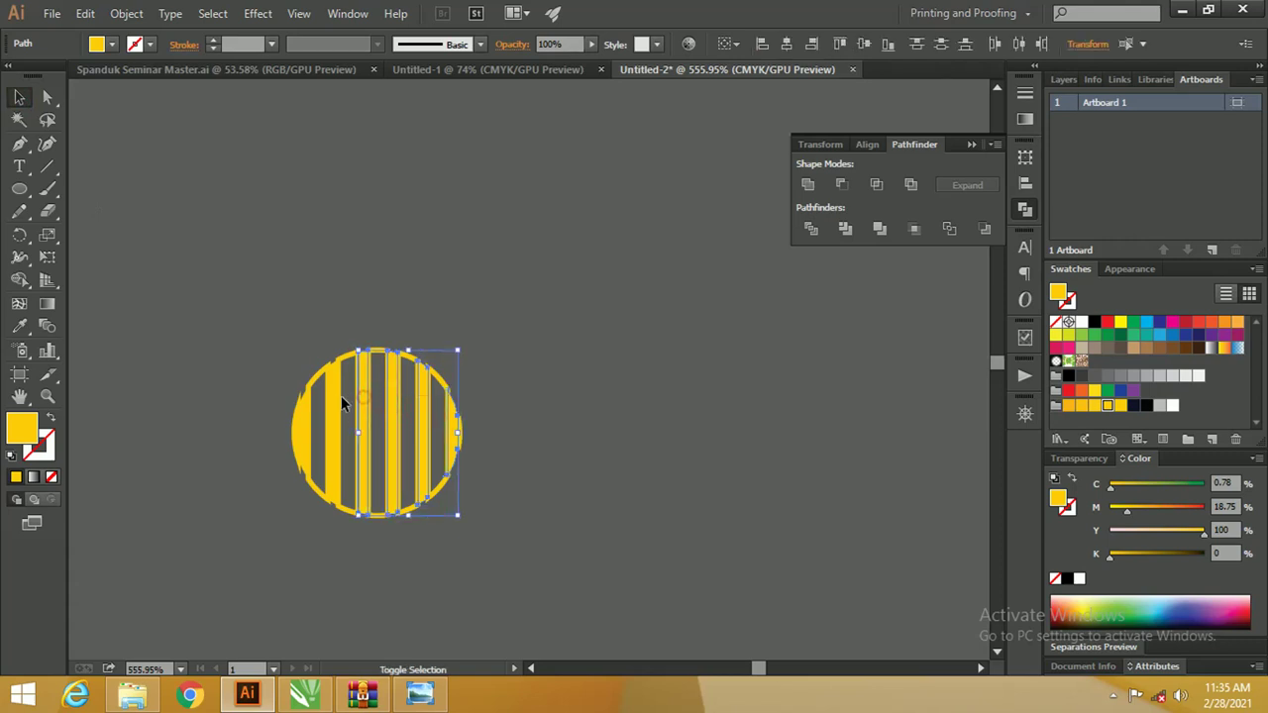
pyautogui.keyDown('shift'); pyautogui.click(342, 403); pyautogui.keyUp('shift')
pyautogui.keyDown('shift'); pyautogui.click(300, 410); pyautogui.keyUp('shift')
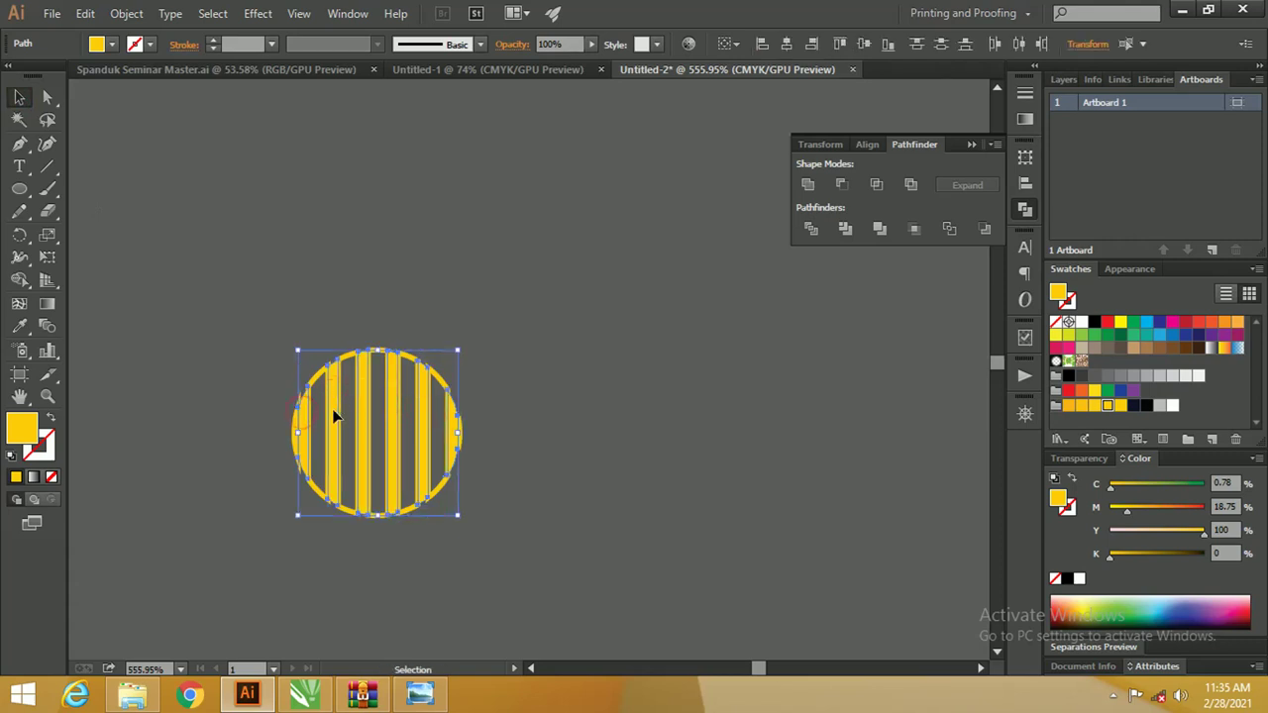
pyautogui.moveTo(334, 416); pyautogui.dragTo(591, 416)
# Marquee-select the leftover outlined striped circle on the left and delete it
pyautogui.click(486, 354)
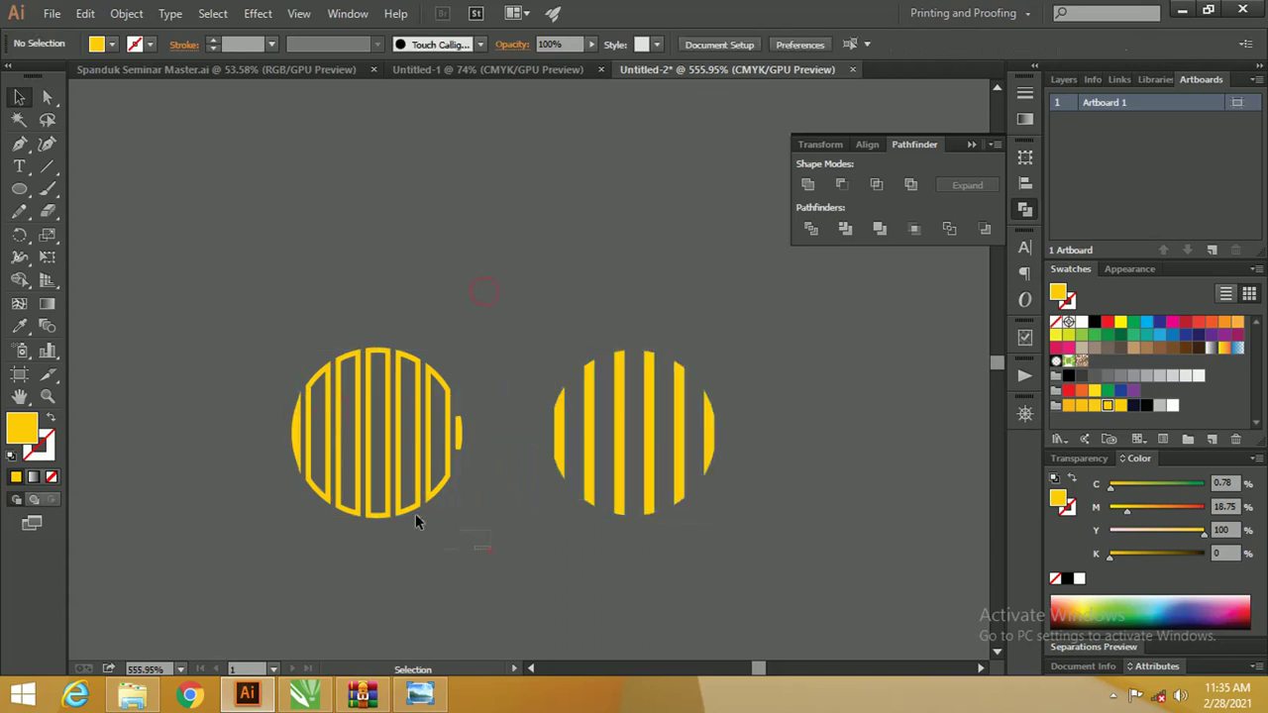
pyautogui.moveTo(415, 522); pyautogui.dragTo(277, 329)
pyautogui.press('Delete')
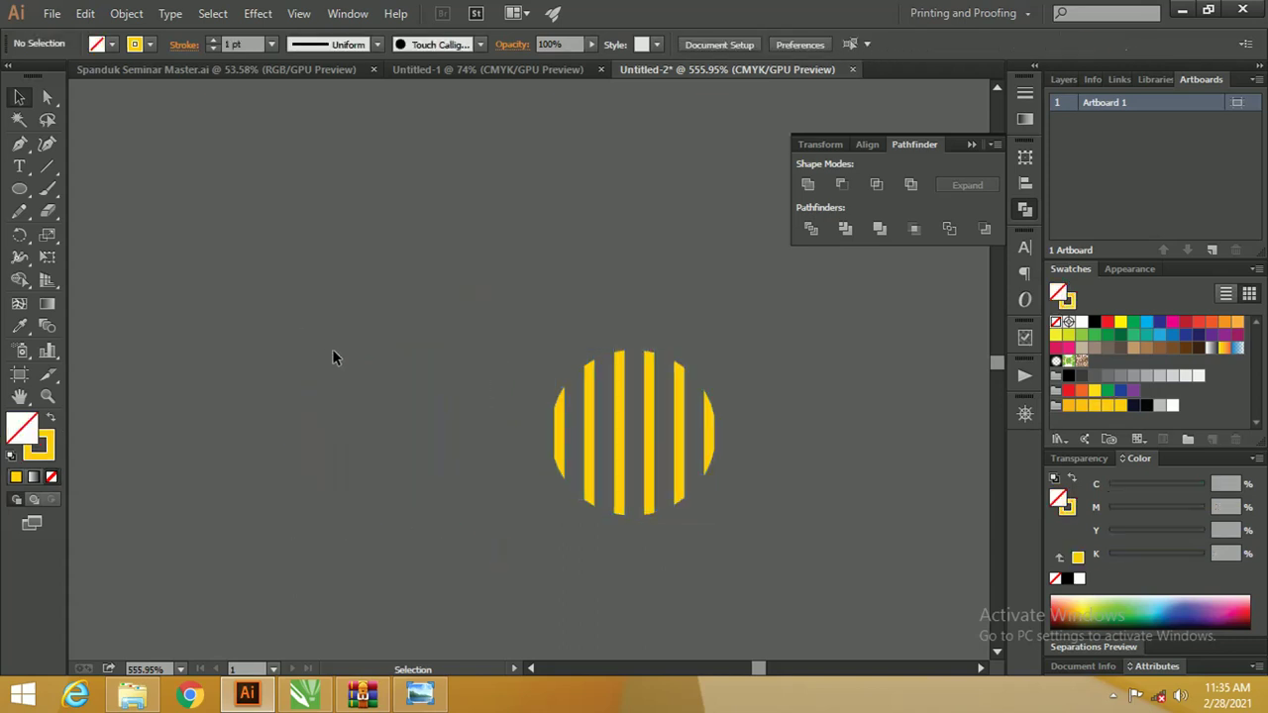
pyautogui.scroll(-3, 332, 357)
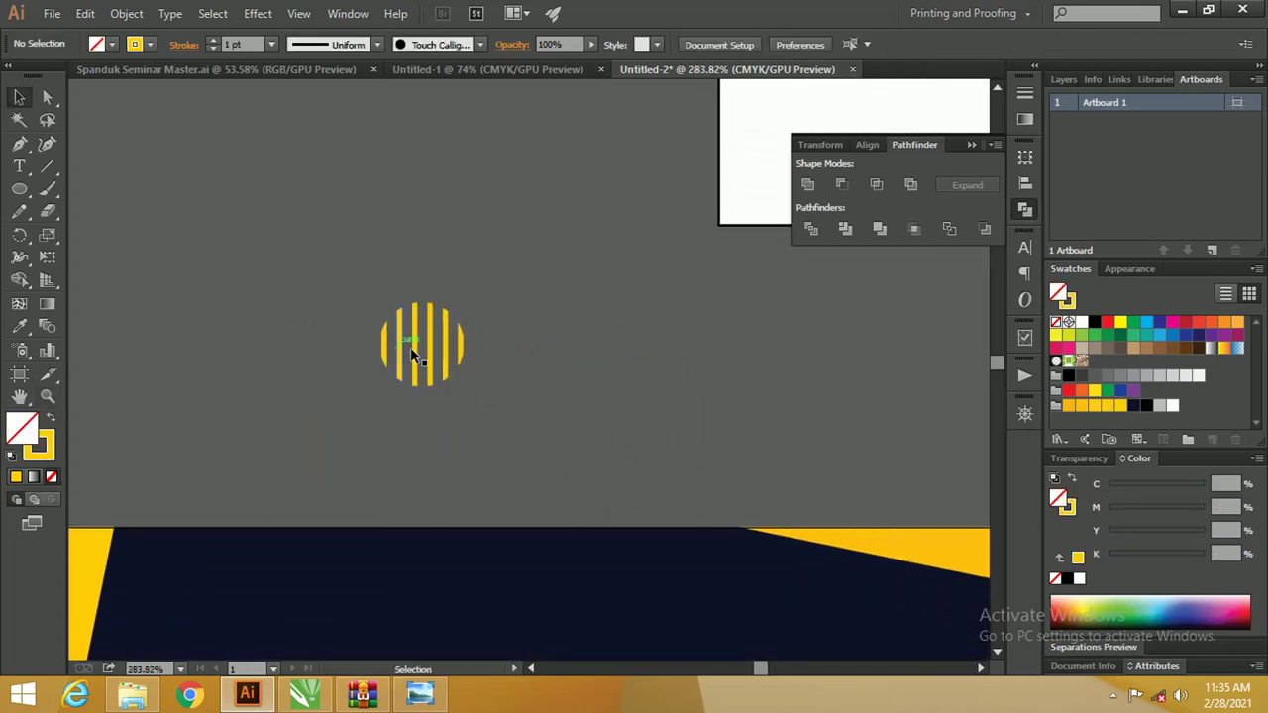
# Scale the striped circle group down slightly
pyautogui.click(436, 336)
pyautogui.hotkey('ctrl', 'shift', 'b')
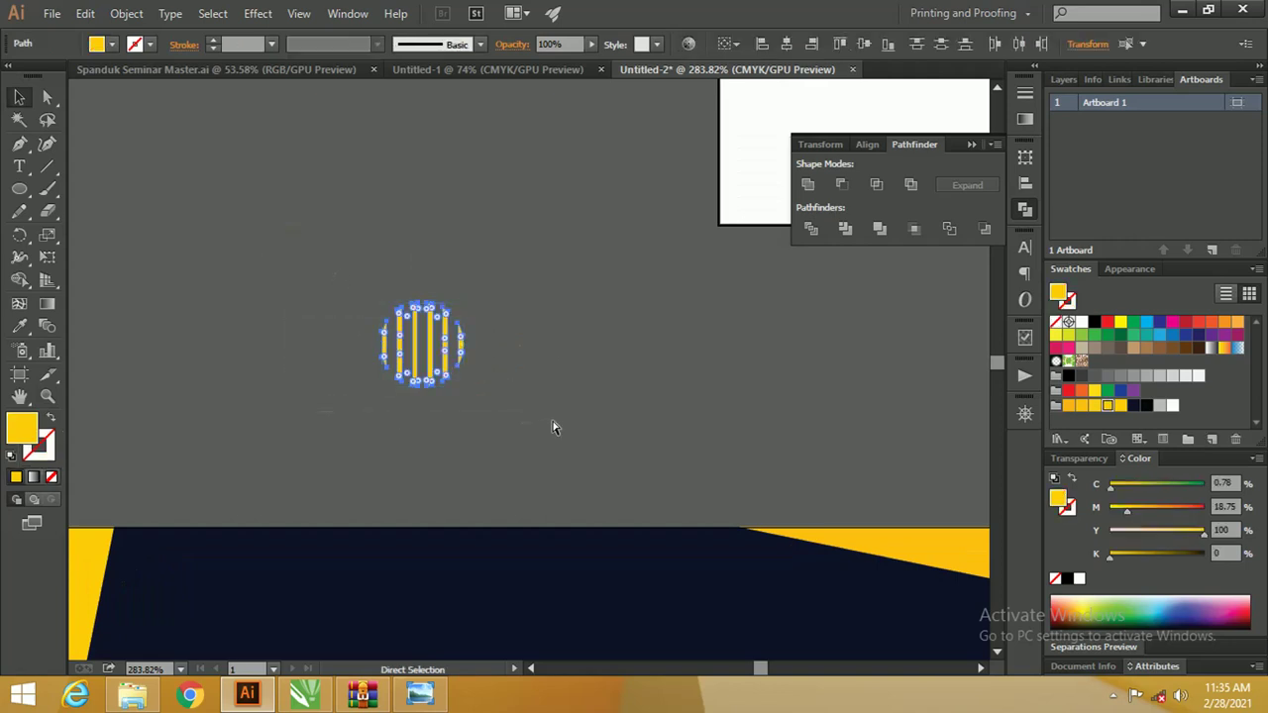
pyautogui.moveTo(464, 302); pyautogui.dragTo(450, 319)
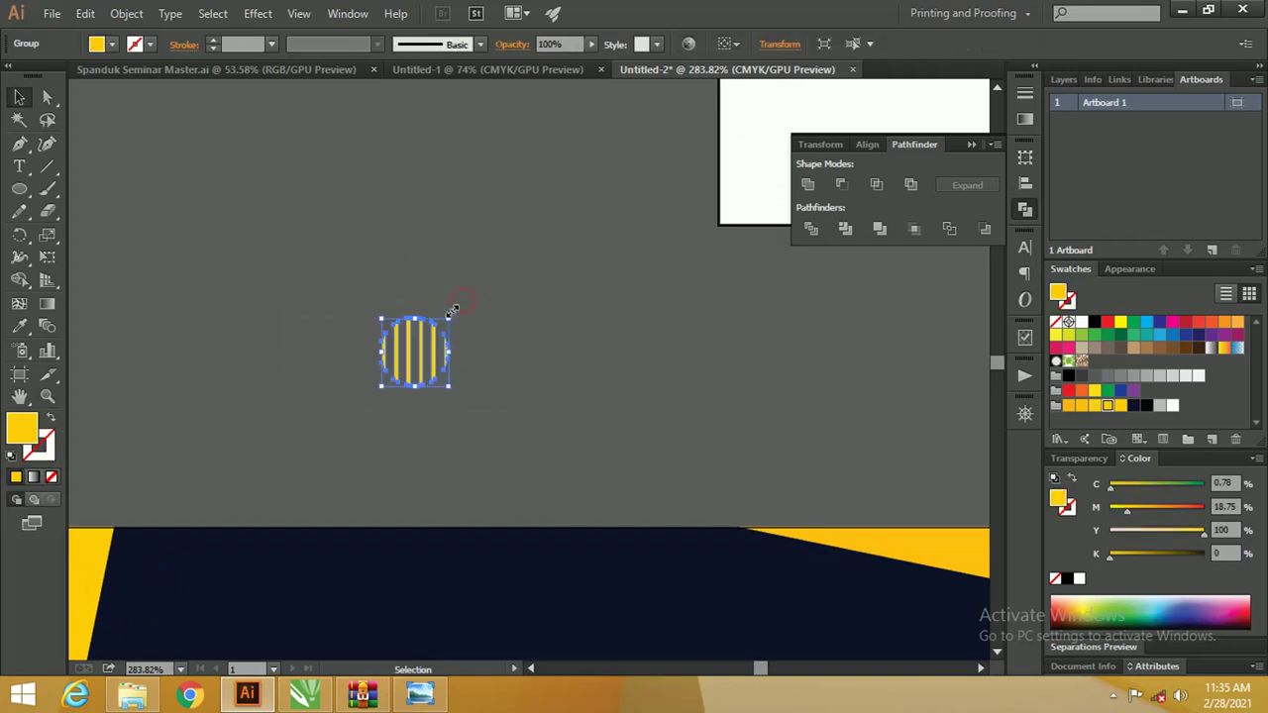
pyautogui.click(490, 344)
# Drag logo-2150297_1280.png from the Downloads folder onto the Illustrator canvas
pyautogui.hotkey('alt', 'Tab')
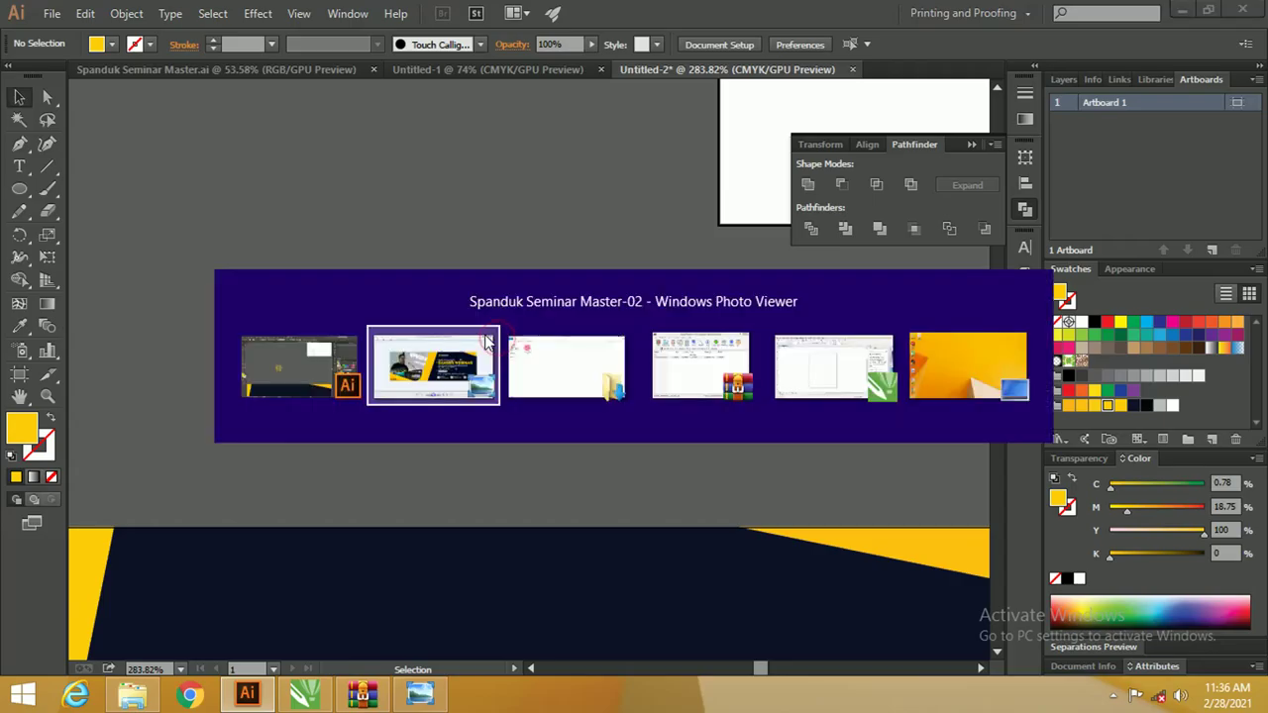
pyautogui.hotkey('alt', 'Tab')
pyautogui.moveTo(228, 164); pyautogui.dragTo(247, 693)
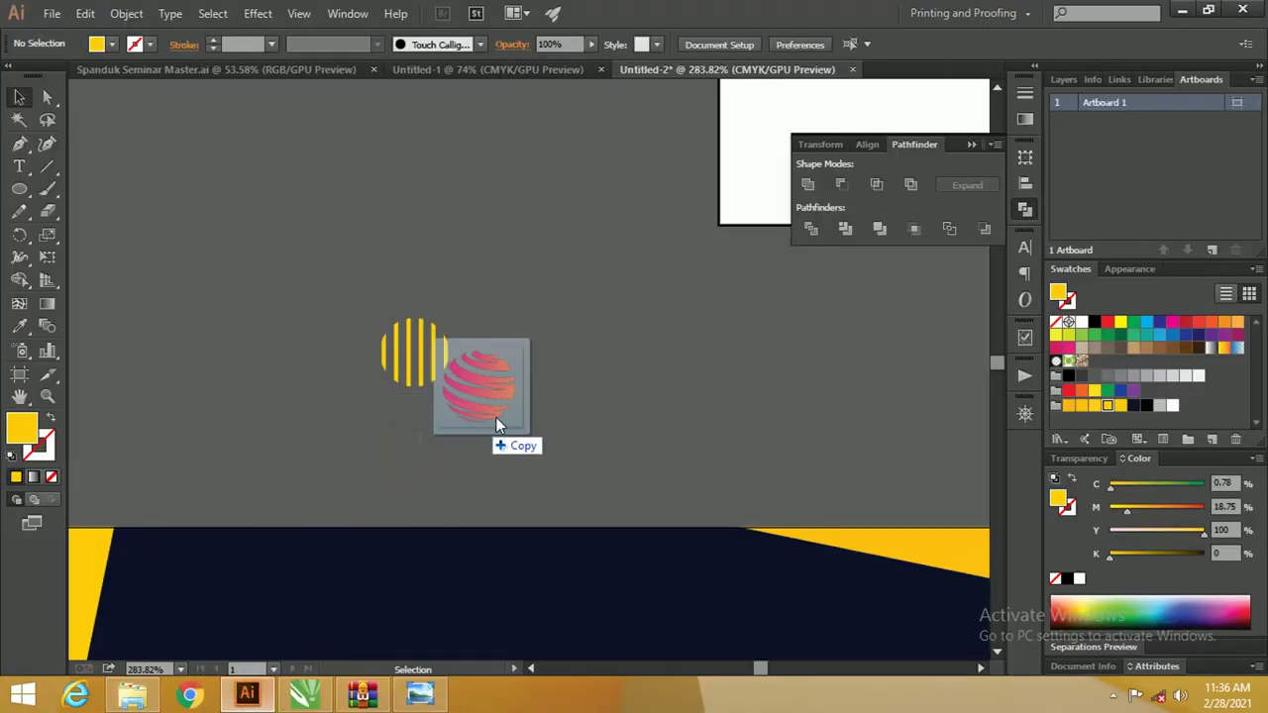
pyautogui.moveTo(247, 693); pyautogui.dragTo(585, 392)
# Scale the placed globe logo down to icon size and move it over the banner
pyautogui.hotkey('ctrl', '-')
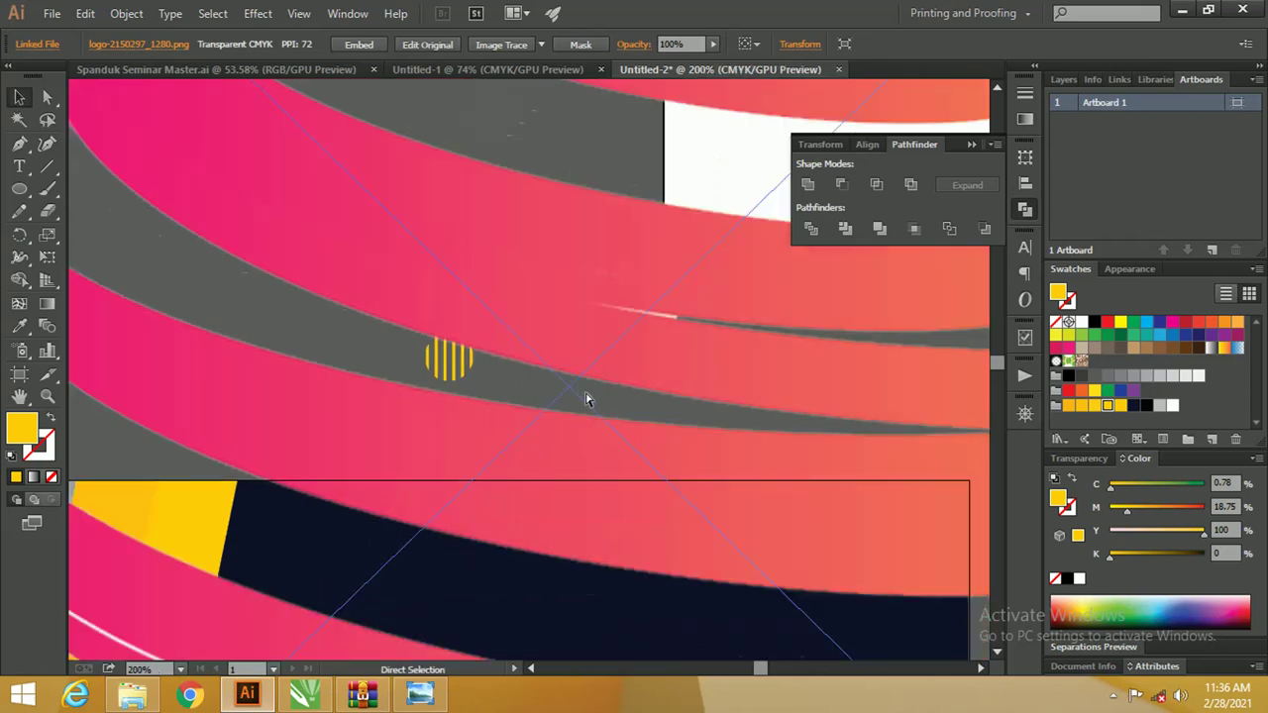
pyautogui.hotkey('ctrl', '-')
pyautogui.hotkey('ctrl', '-')
pyautogui.hotkey('ctrl', '-')
pyautogui.moveTo(715, 206); pyautogui.dragTo(432, 479)
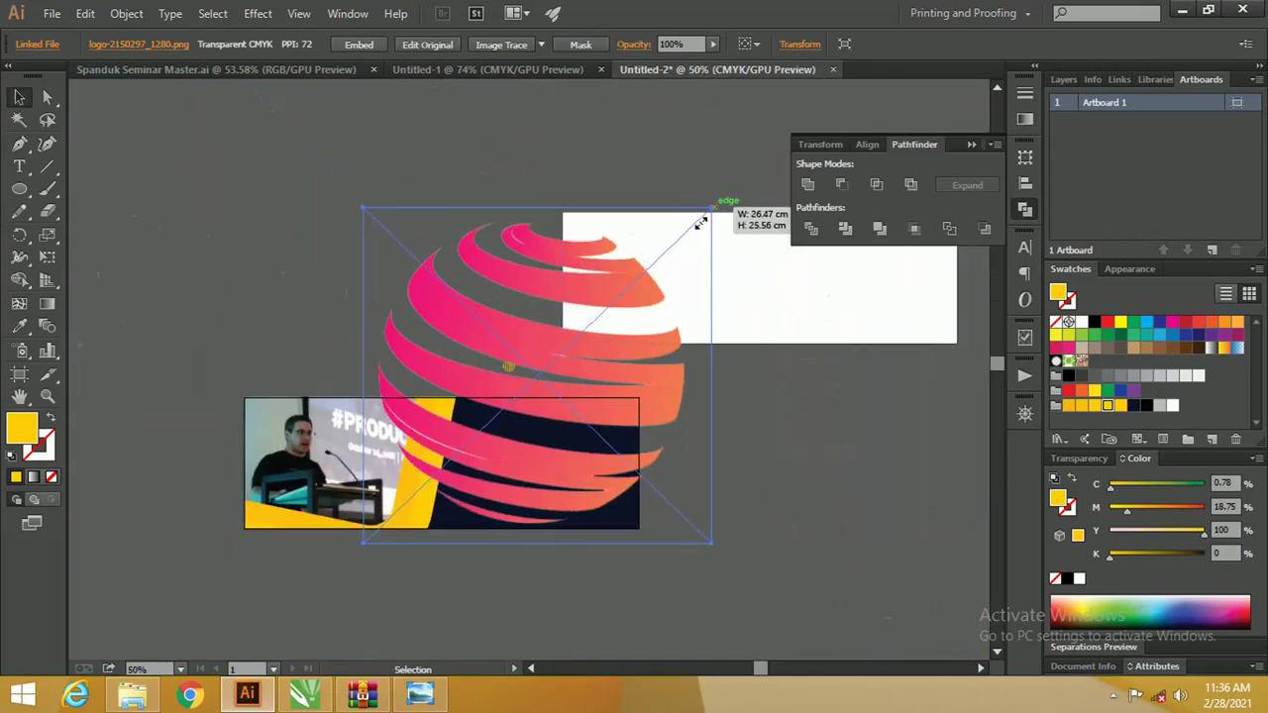
pyautogui.moveTo(404, 520)
pyautogui.mouseDown()
pyautogui.moveTo(484, 365)
pyautogui.moveTo(423, 320)
pyautogui.mouseUp()
pyautogui.scroll(5, 484, 365)
pyautogui.scroll(3, 406, 372)
# Image Trace the globe logo using a preset and move the traced result up-left
pyautogui.press('v')
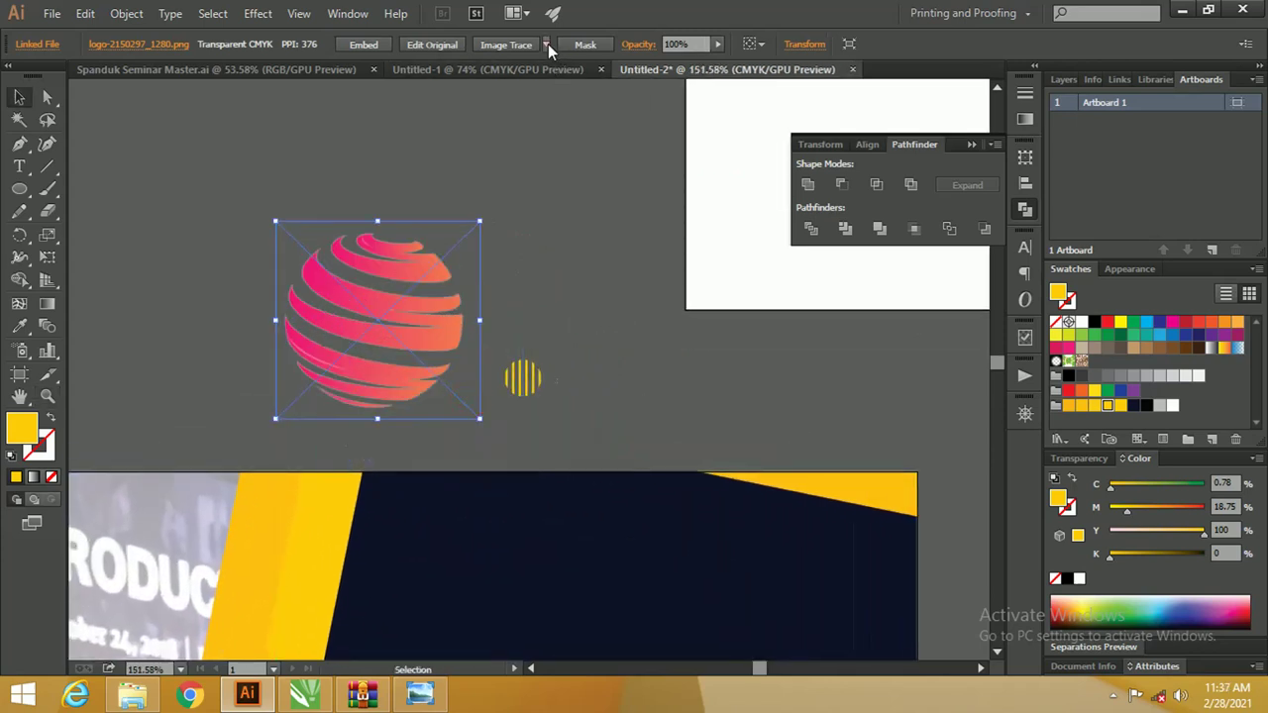
pyautogui.click(546, 44)
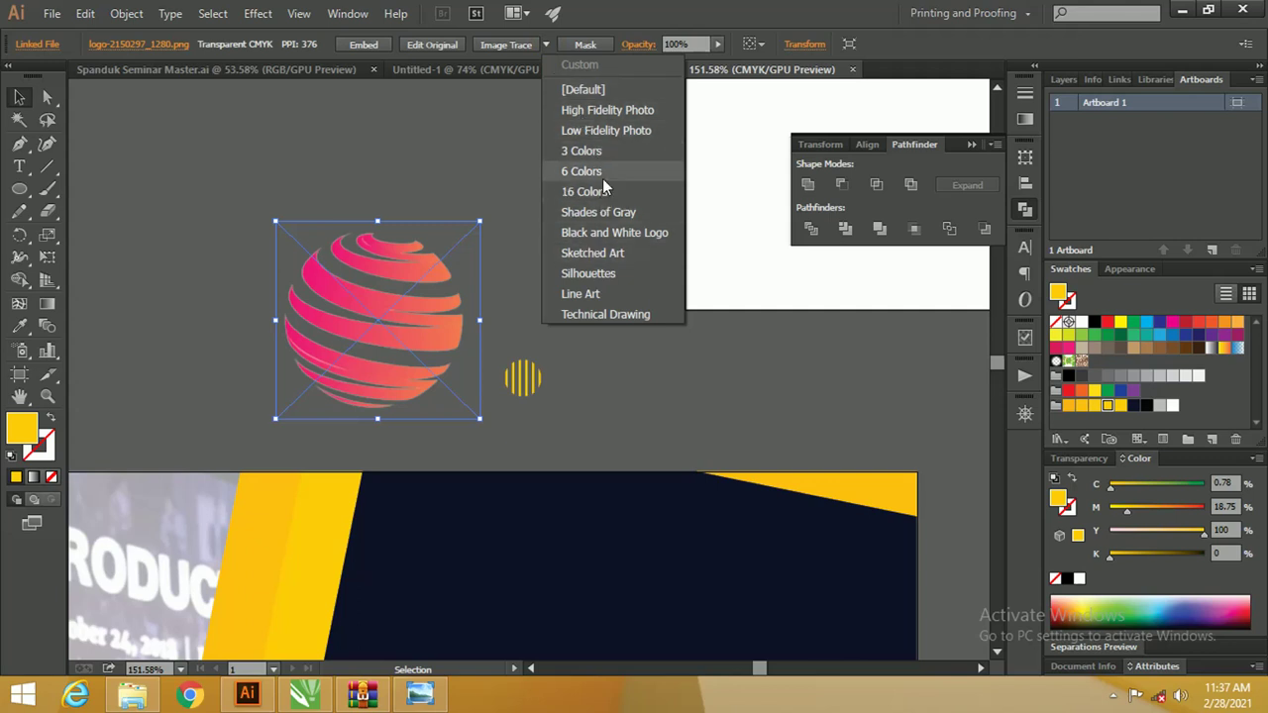
pyautogui.click(591, 114)
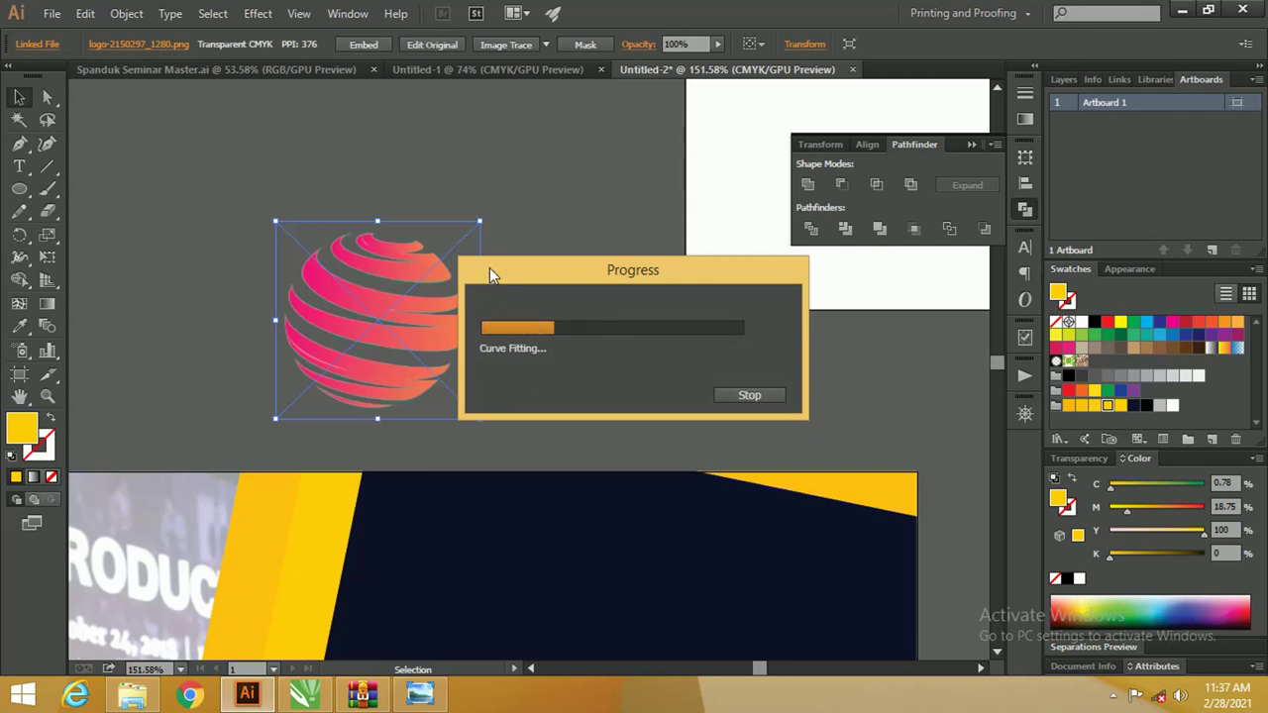
pyautogui.moveTo(420, 293); pyautogui.dragTo(370, 242)
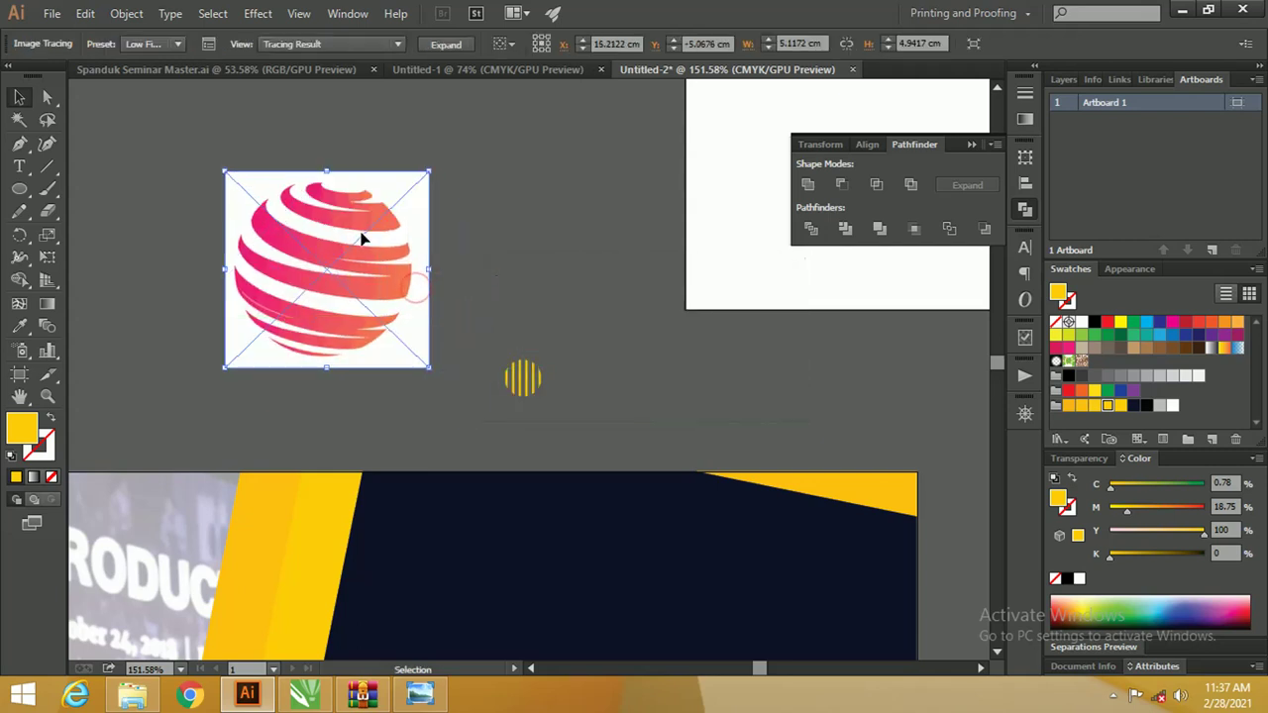
pyautogui.rightClick(364, 235)
pyautogui.click(344, 196)
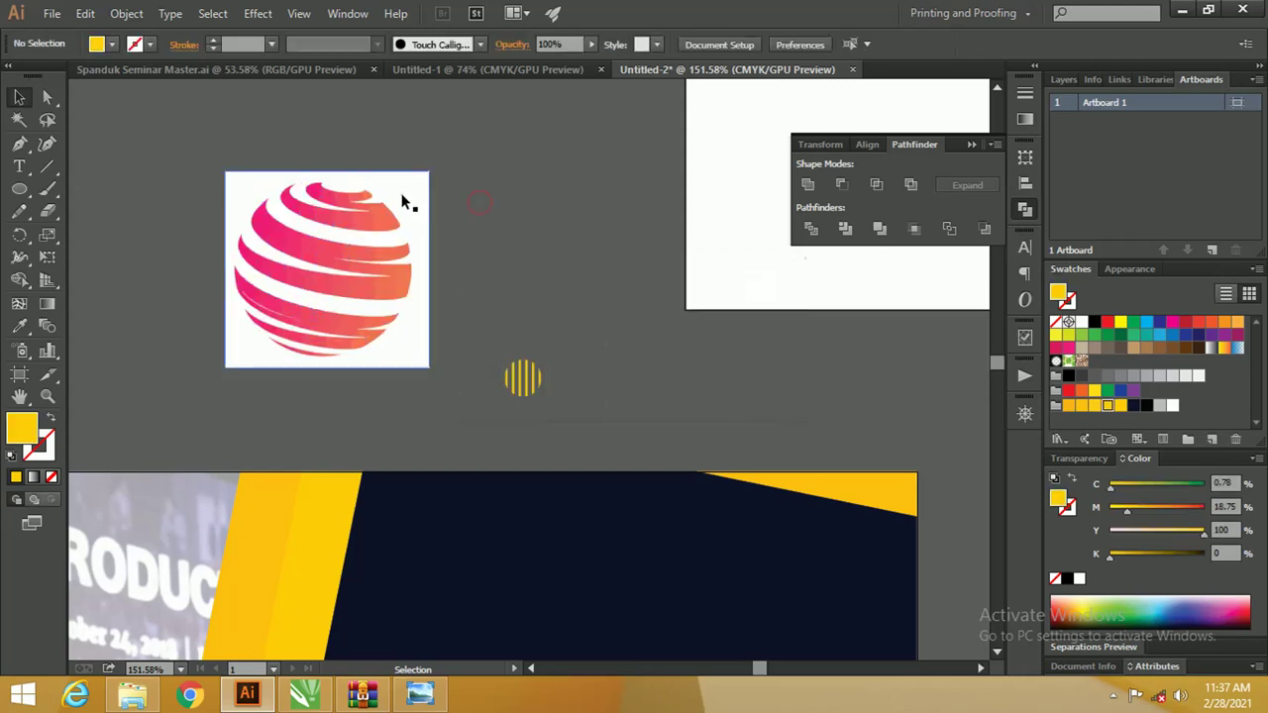
# Ungroup the traced globe, separate its white background, and unite the globe pieces into one shape
pyautogui.moveTo(411, 198)
pyautogui.mouseDown()
pyautogui.moveTo(617, 169)
pyautogui.moveTo(345, 174)
pyautogui.moveTo(678, 171)
pyautogui.mouseUp()
pyautogui.rightClick(345, 175)
pyautogui.click(410, 278)
pyautogui.click(397, 238)
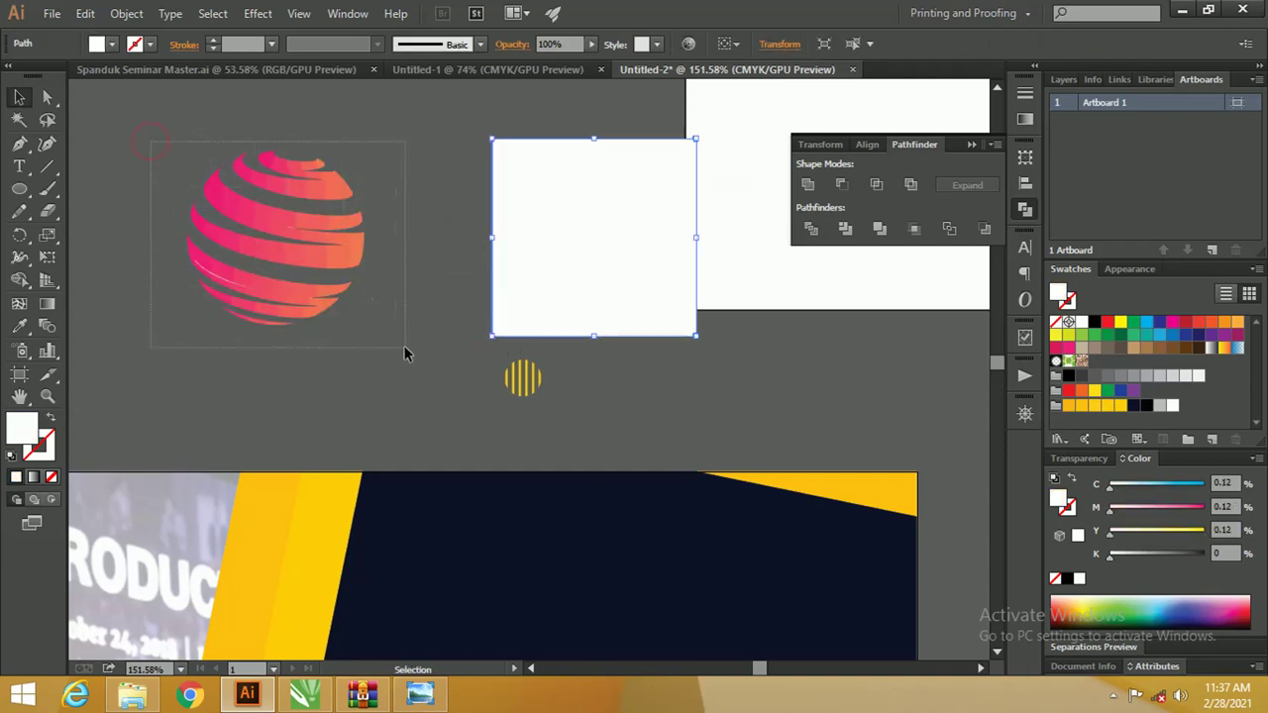
pyautogui.moveTo(403, 347); pyautogui.dragTo(174, 139)
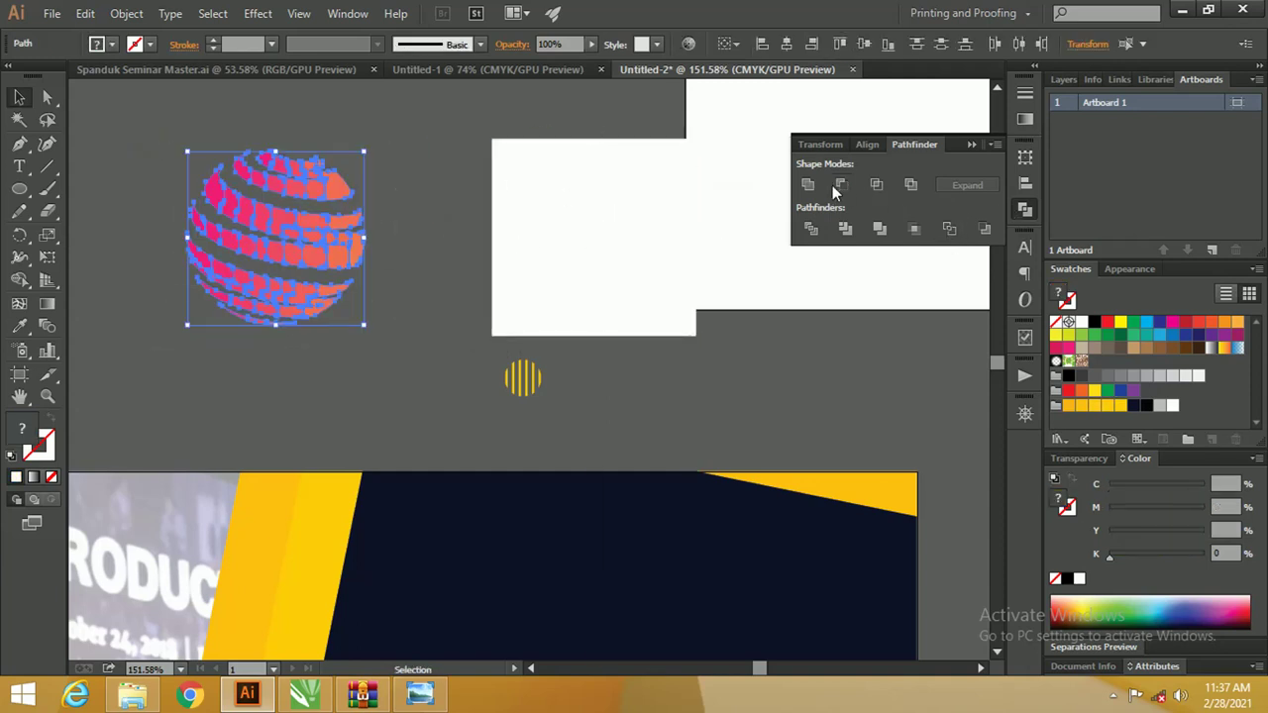
pyautogui.click(806, 183)
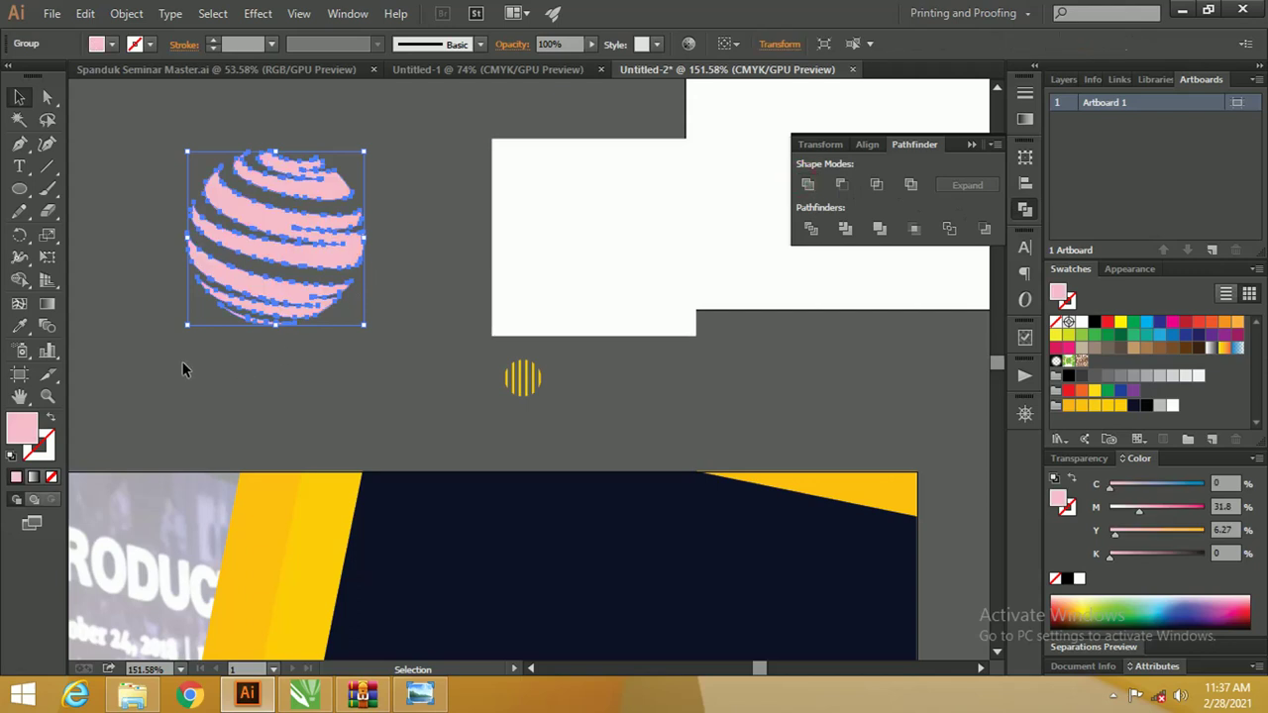
# Eyedropper the banner's yellow onto the globe and delete the white background rectangle
pyautogui.press('i')
pyautogui.click(334, 490)
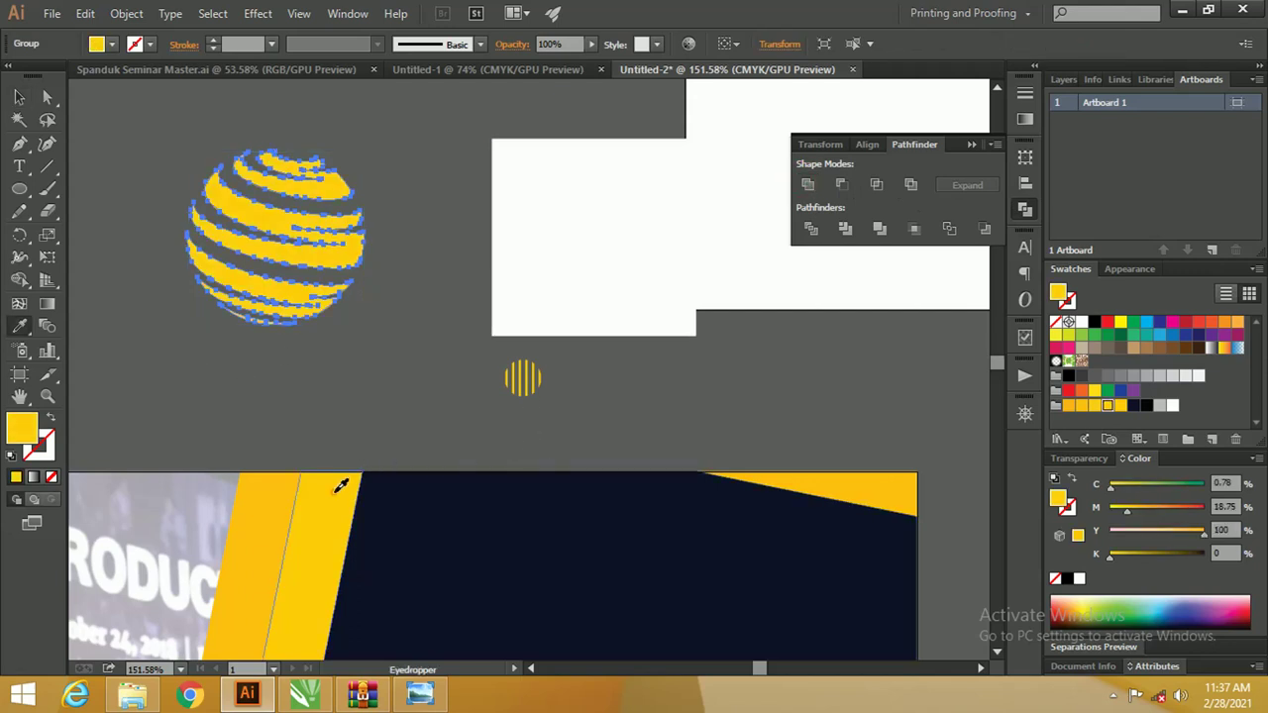
pyautogui.click(19, 96)
pyautogui.click(436, 243)
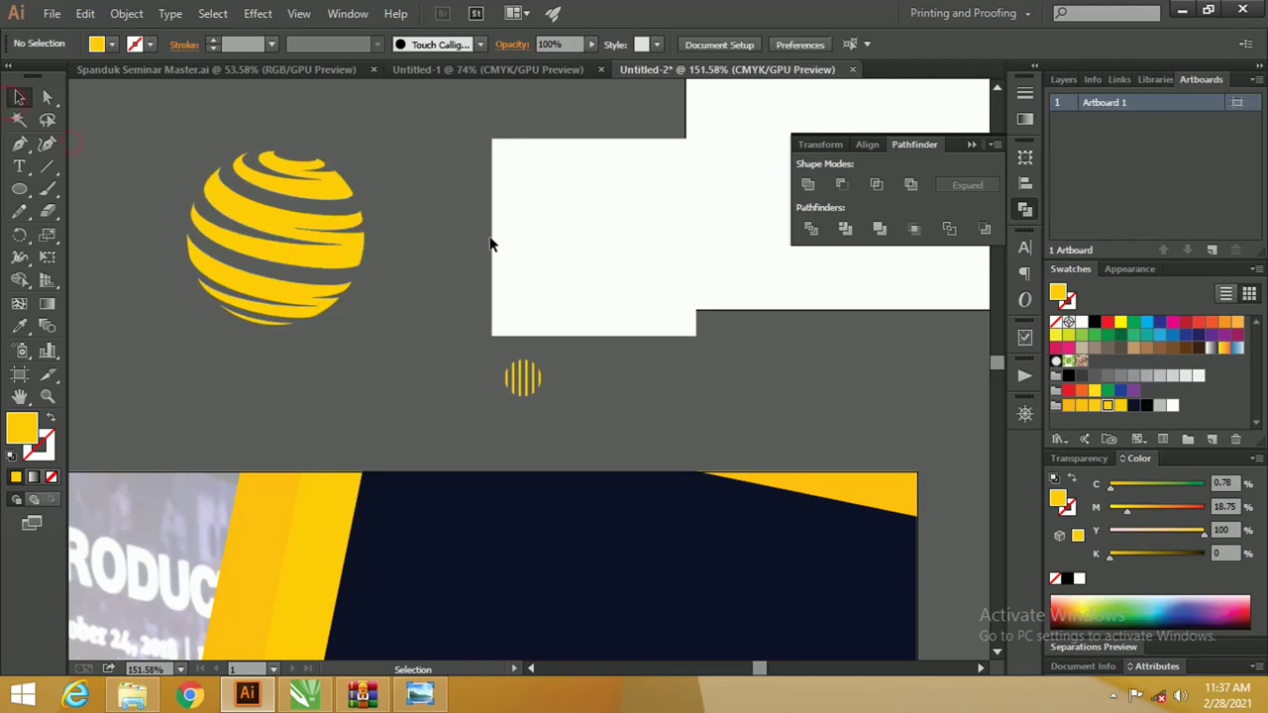
pyautogui.moveTo(492, 240); pyautogui.dragTo(411, 234)
pyautogui.press('Delete')
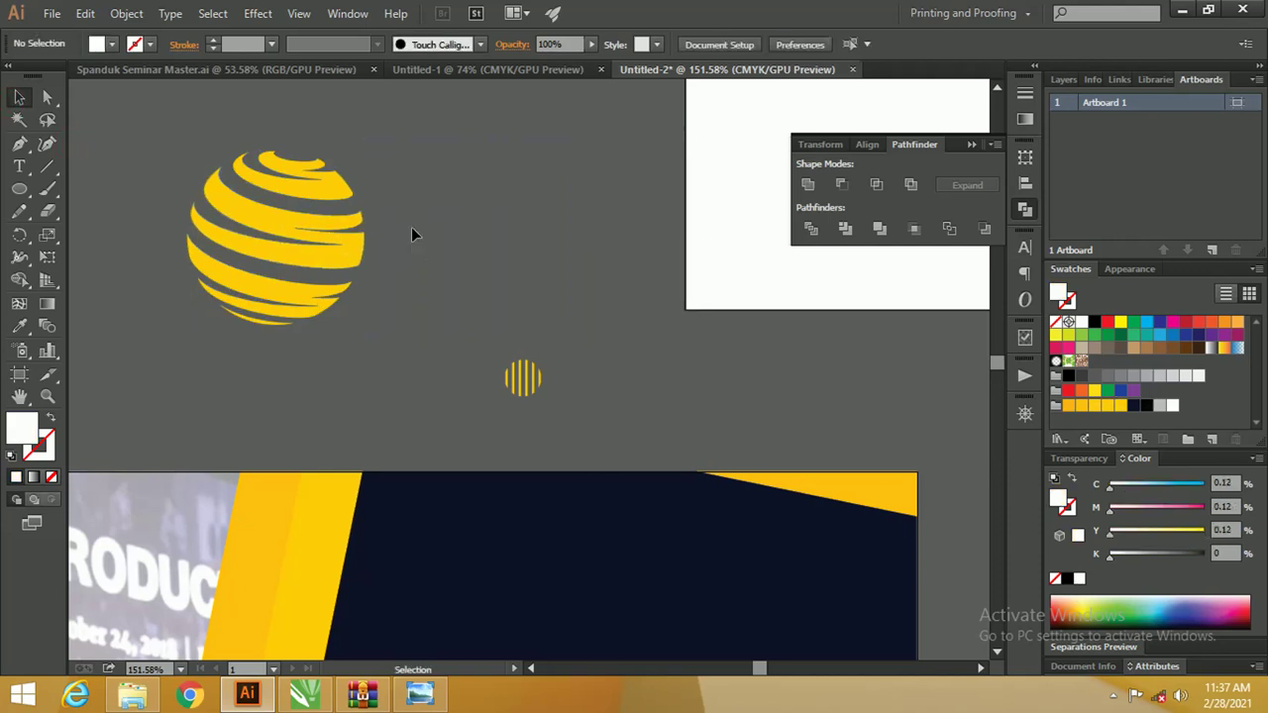
pyautogui.click(352, 238)
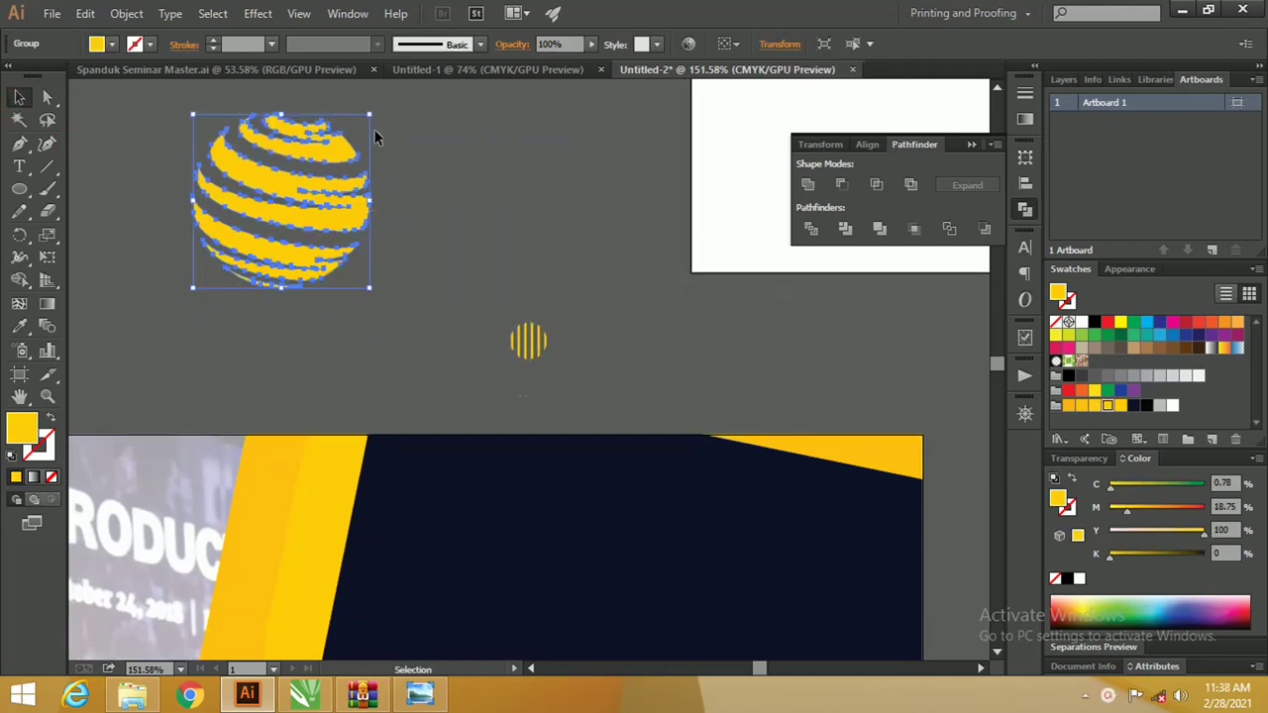
# Shrink the yellow globe to icon size and place it at the navy panel's top-left
pyautogui.moveTo(371, 116)
pyautogui.mouseDown()
pyautogui.moveTo(227, 256)
pyautogui.moveTo(386, 465)
pyautogui.mouseUp()
pyautogui.moveTo(388, 405); pyautogui.dragTo(303, 277)
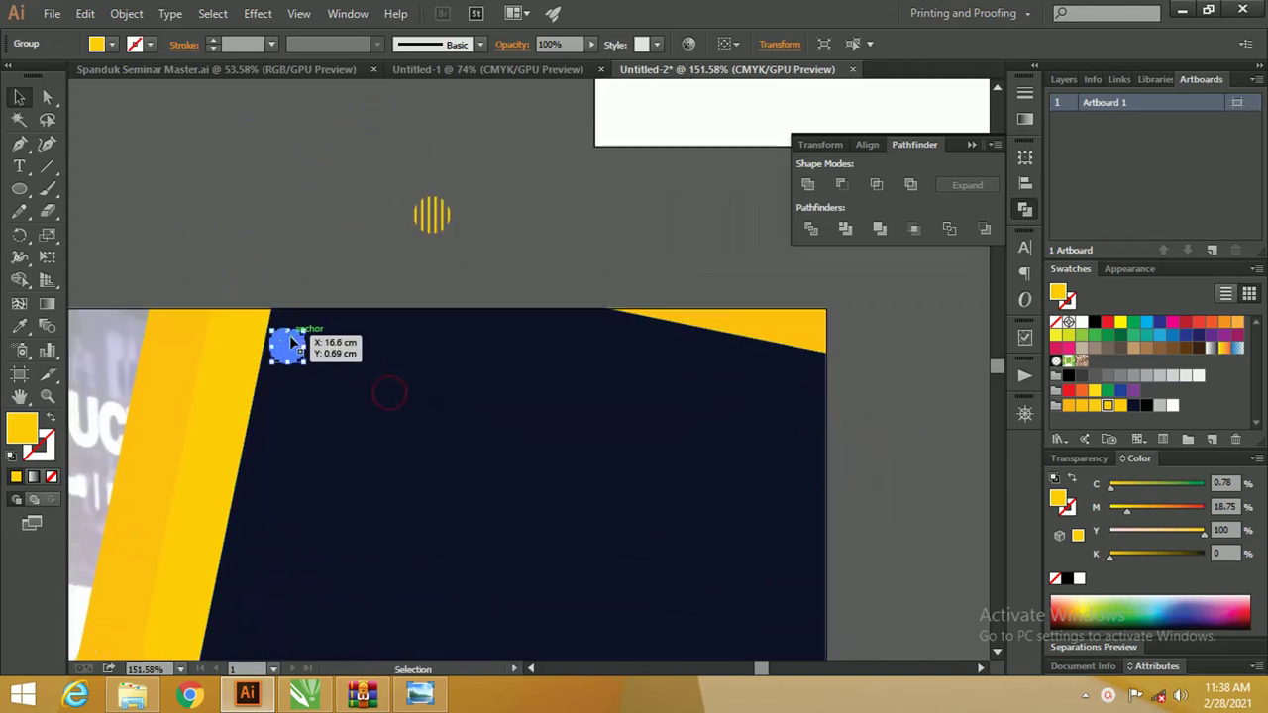
pyautogui.click(310, 292)
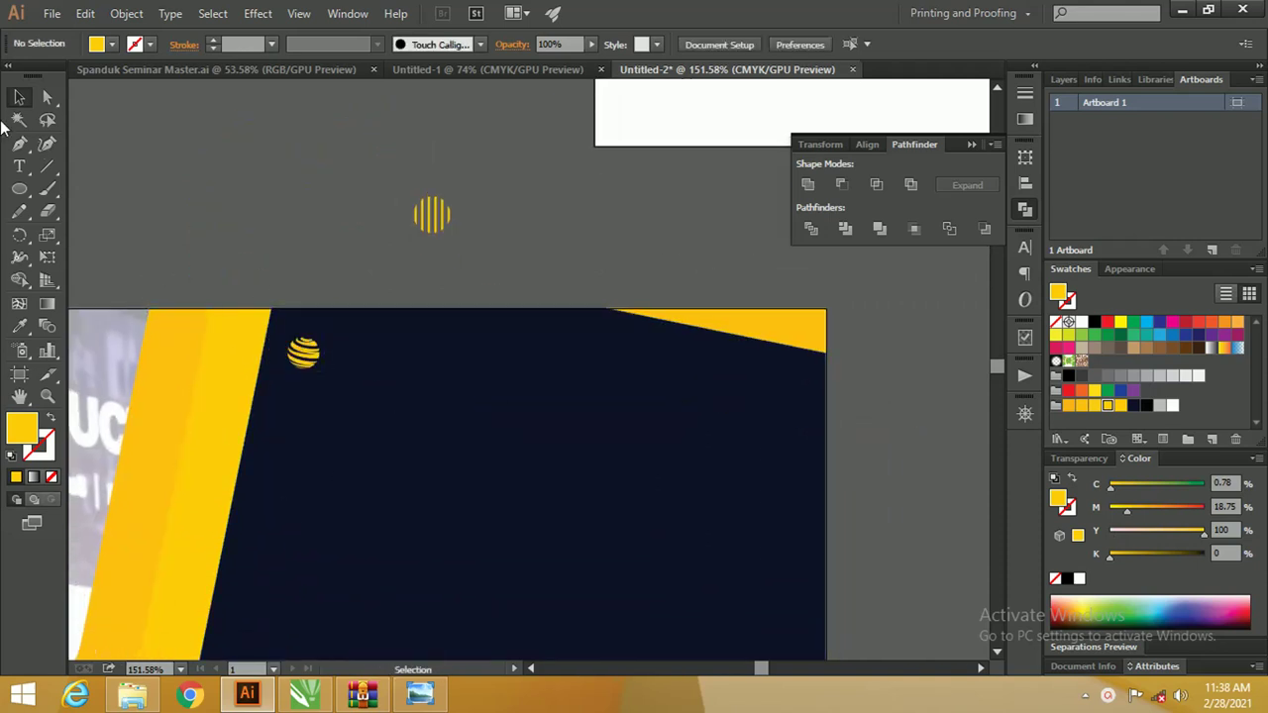
# Move the striped circle to sit just beside the banner's right edge
pyautogui.click(446, 218)
pyautogui.moveTo(451, 218); pyautogui.dragTo(459, 228)
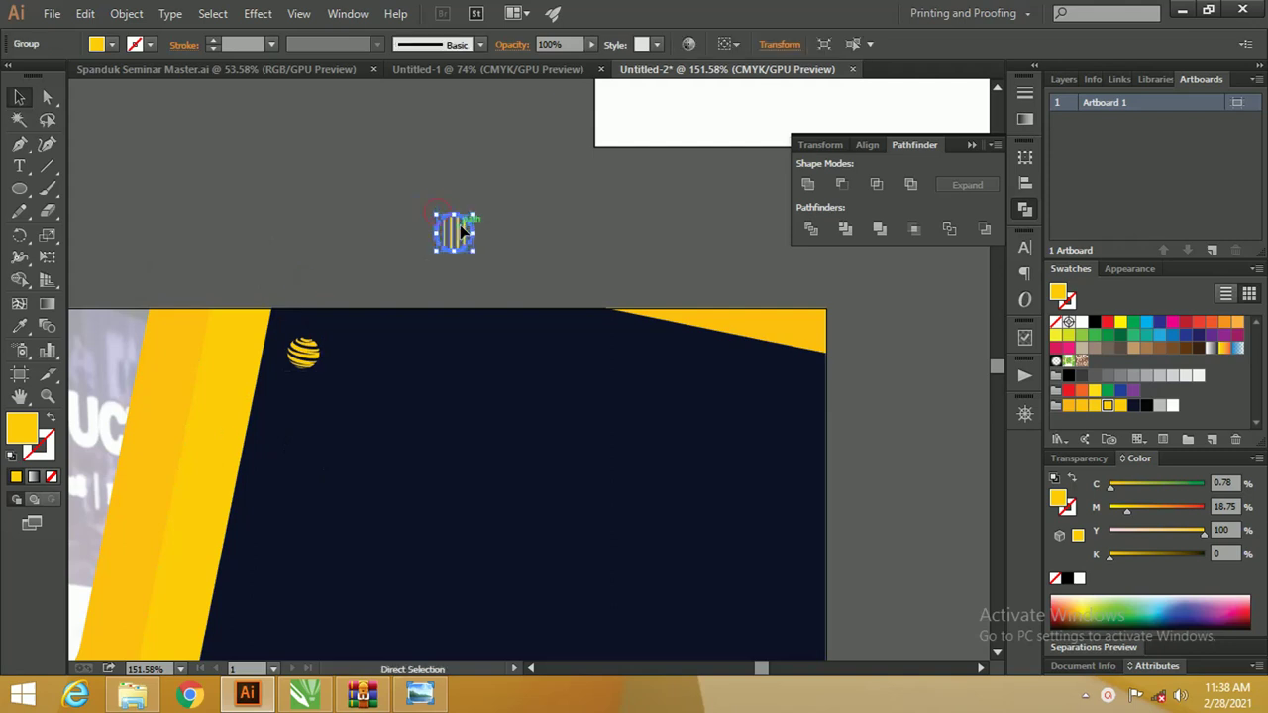
pyautogui.hotkey('ctrl', '1')
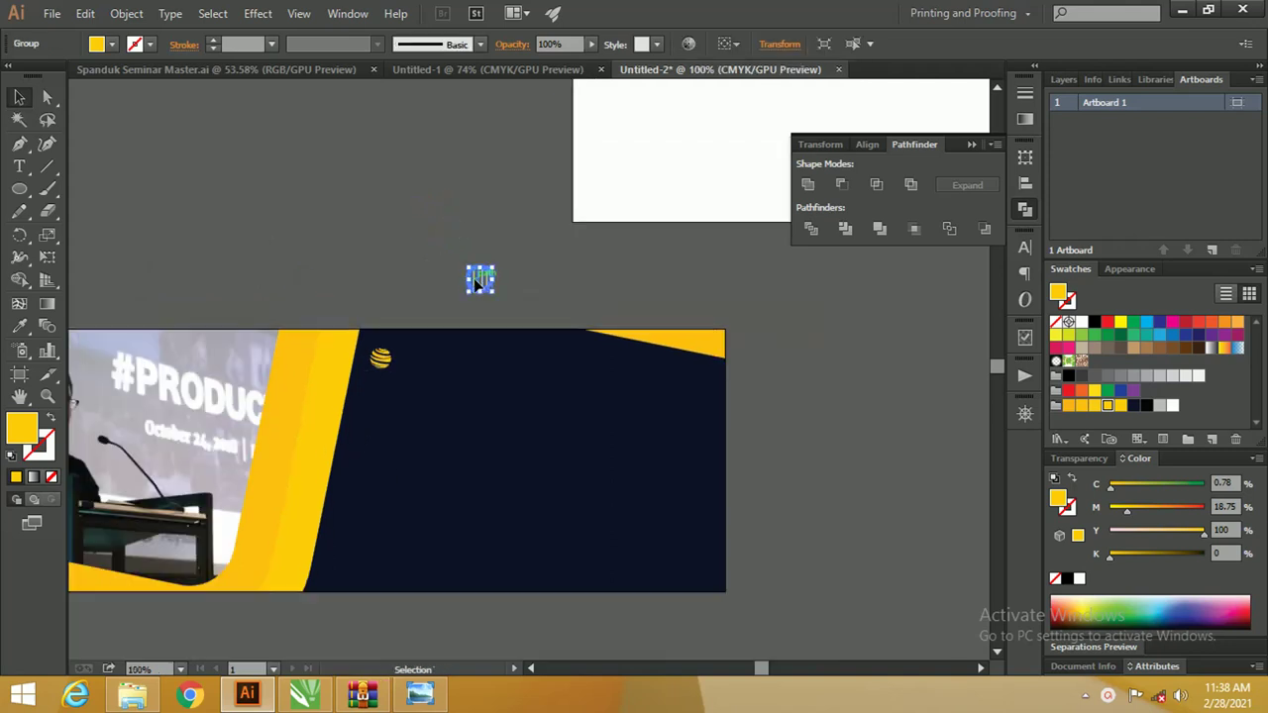
pyautogui.moveTo(479, 280); pyautogui.dragTo(755, 446)
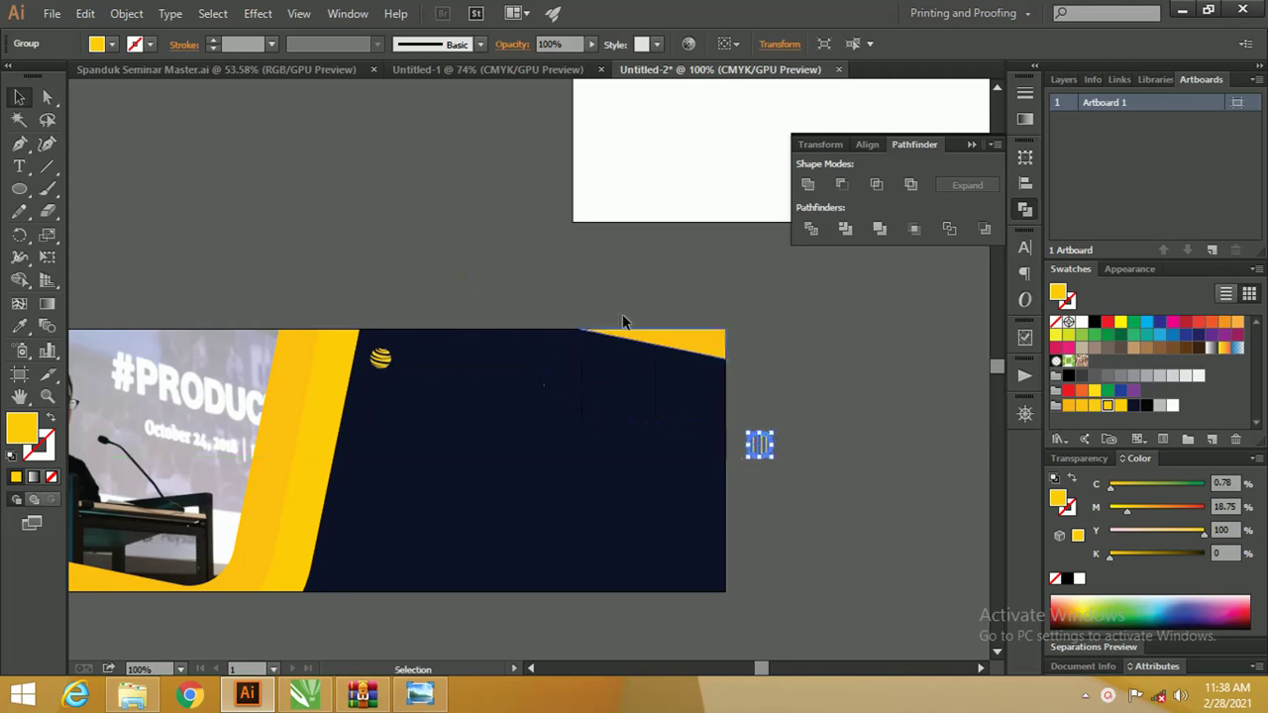
pyautogui.click(586, 306)
pyautogui.moveTo(585, 306); pyautogui.dragTo(561, 272)
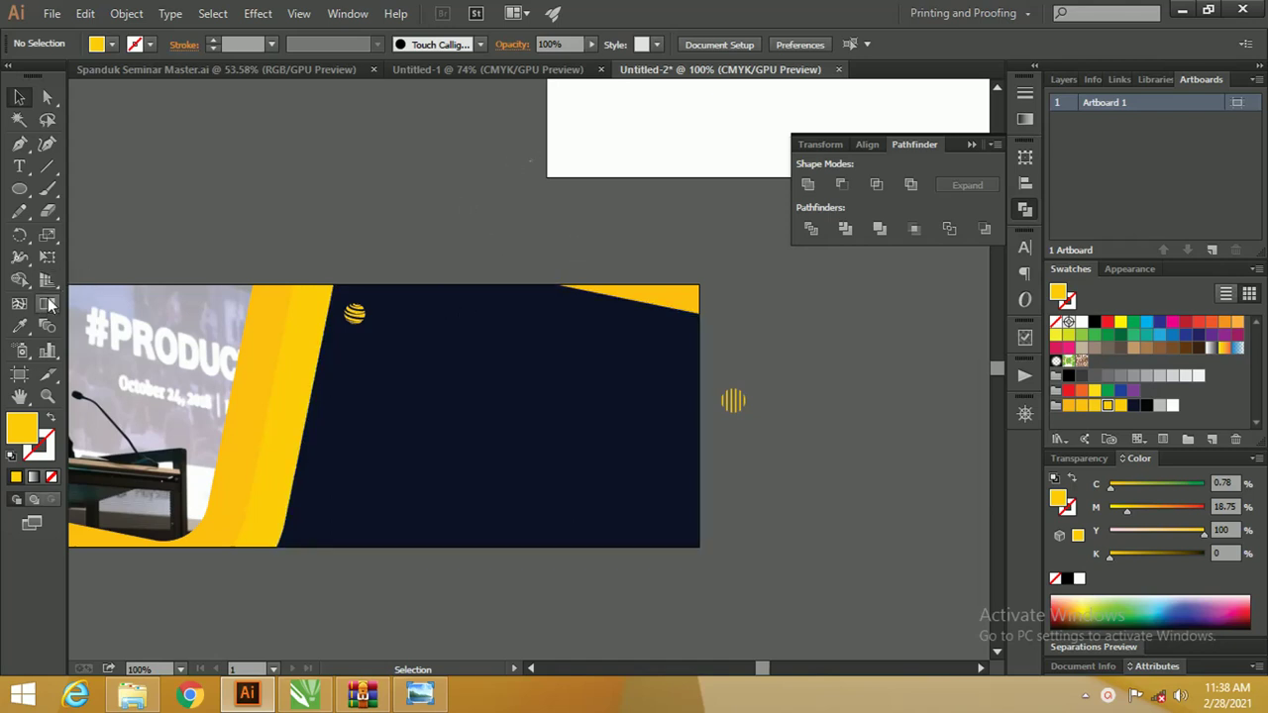
# Paste the prepared BANNER WEBINAR text group onto the navy panel and zoom in on it
pyautogui.click(21, 170)
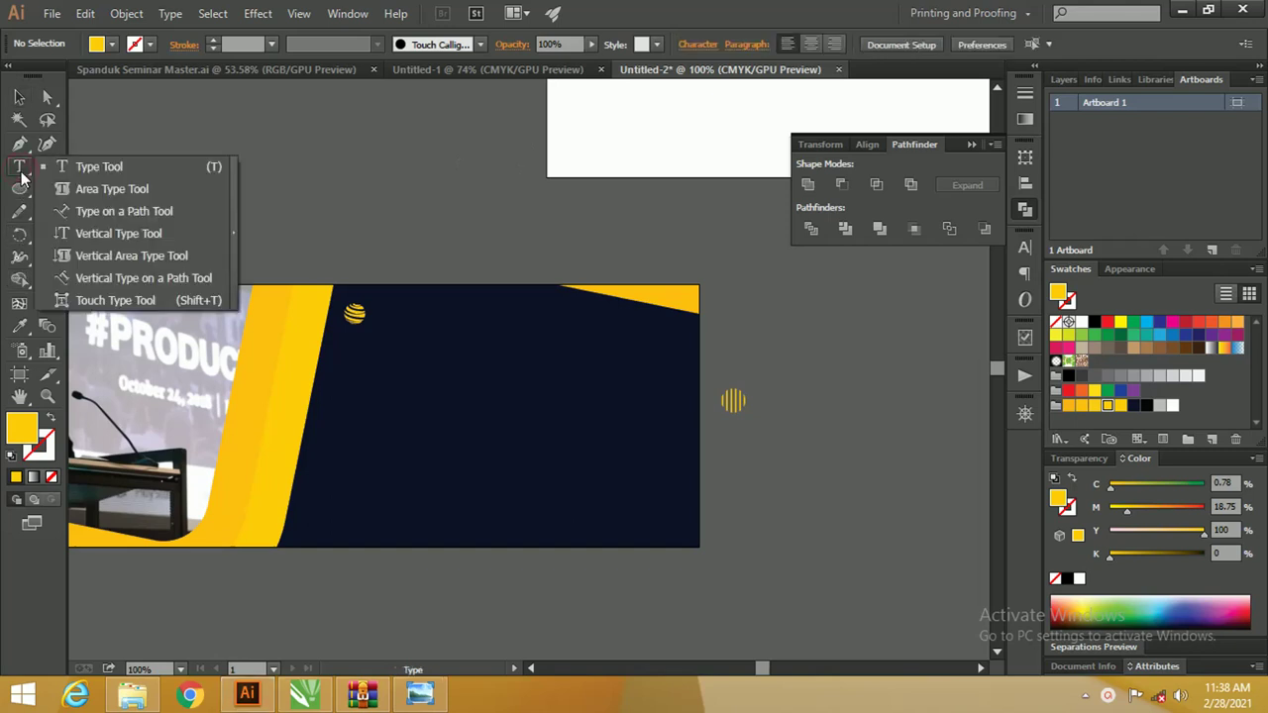
pyautogui.click(59, 168)
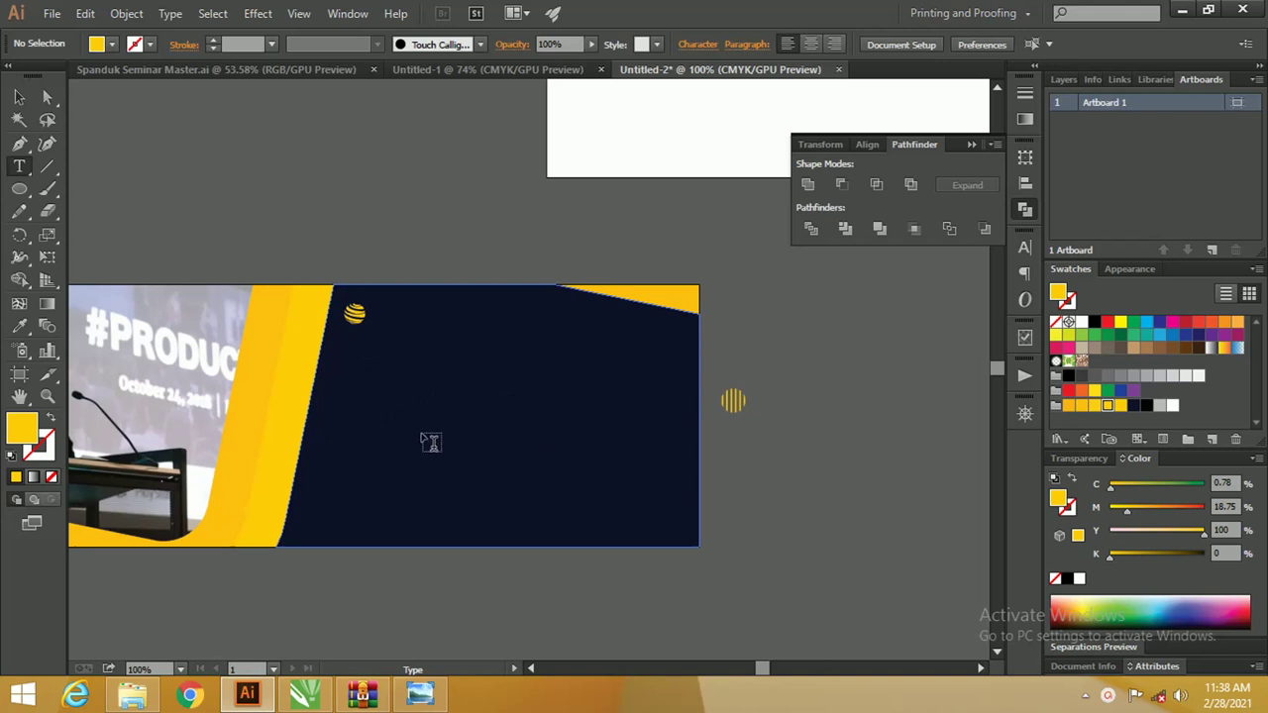
pyautogui.press('v')
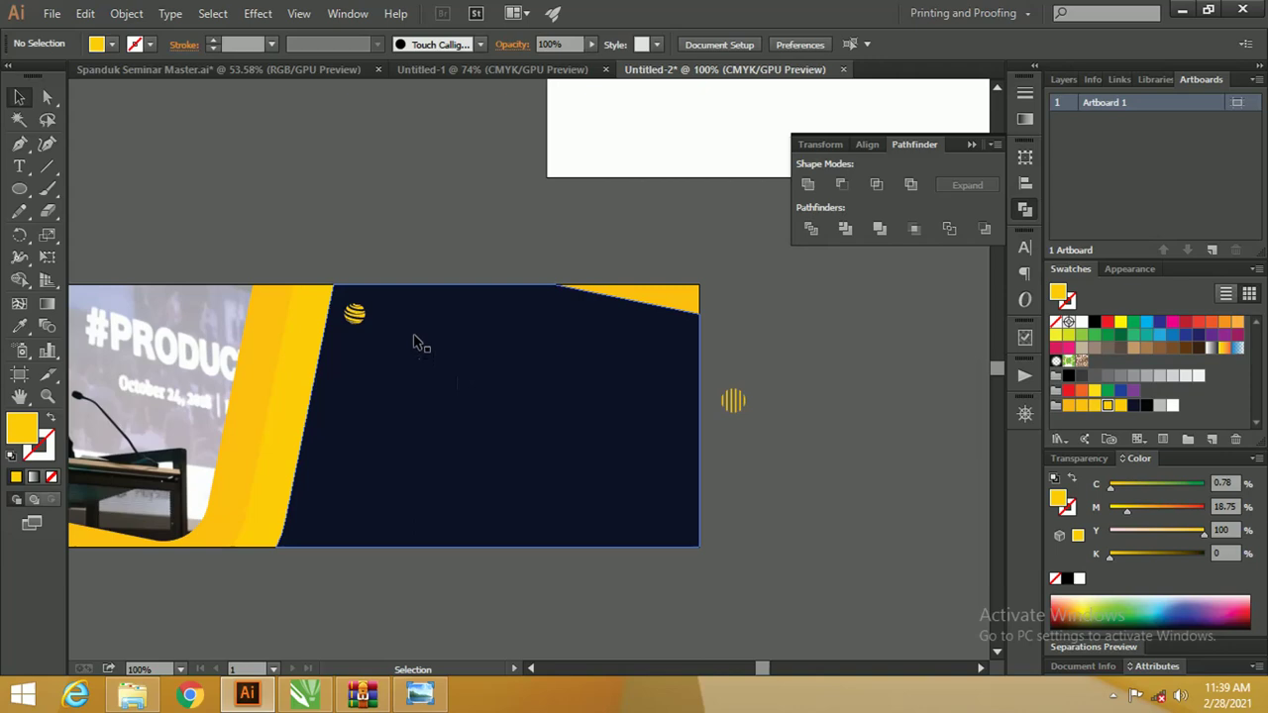
pyautogui.press('a')
pyautogui.hotkey('ctrl', 'v')
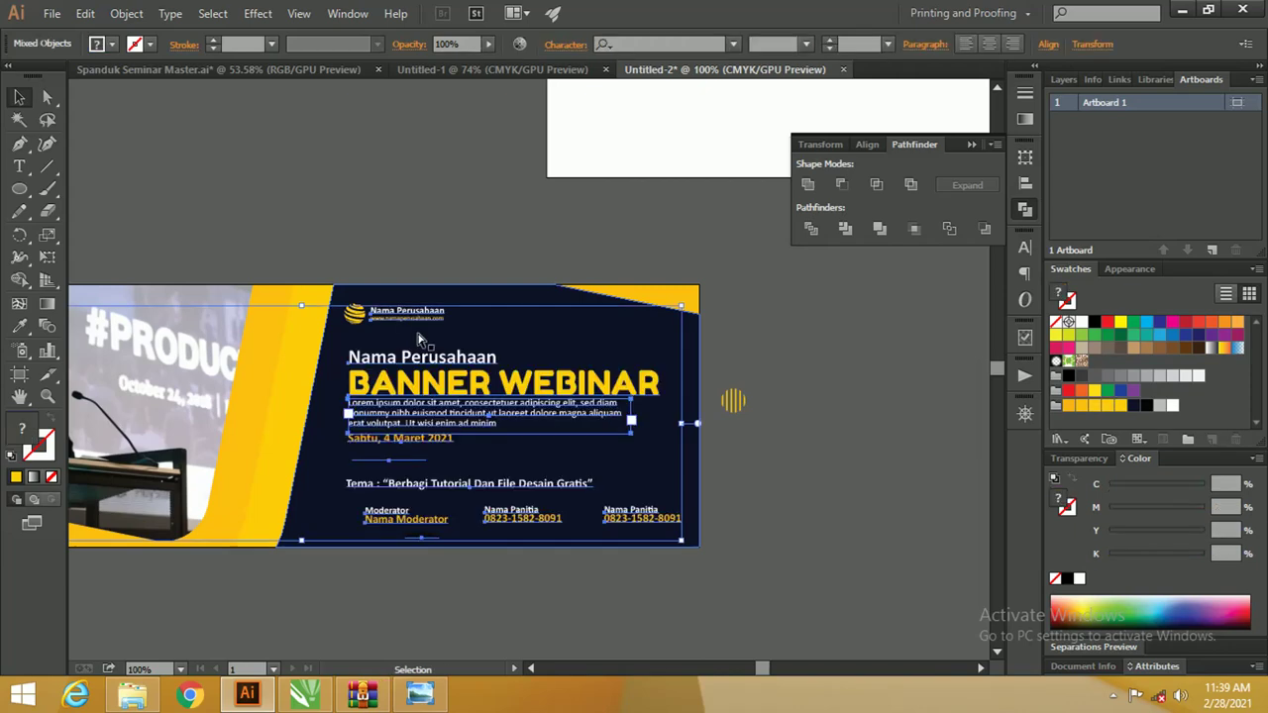
pyautogui.press('z')
pyautogui.click(318, 305)
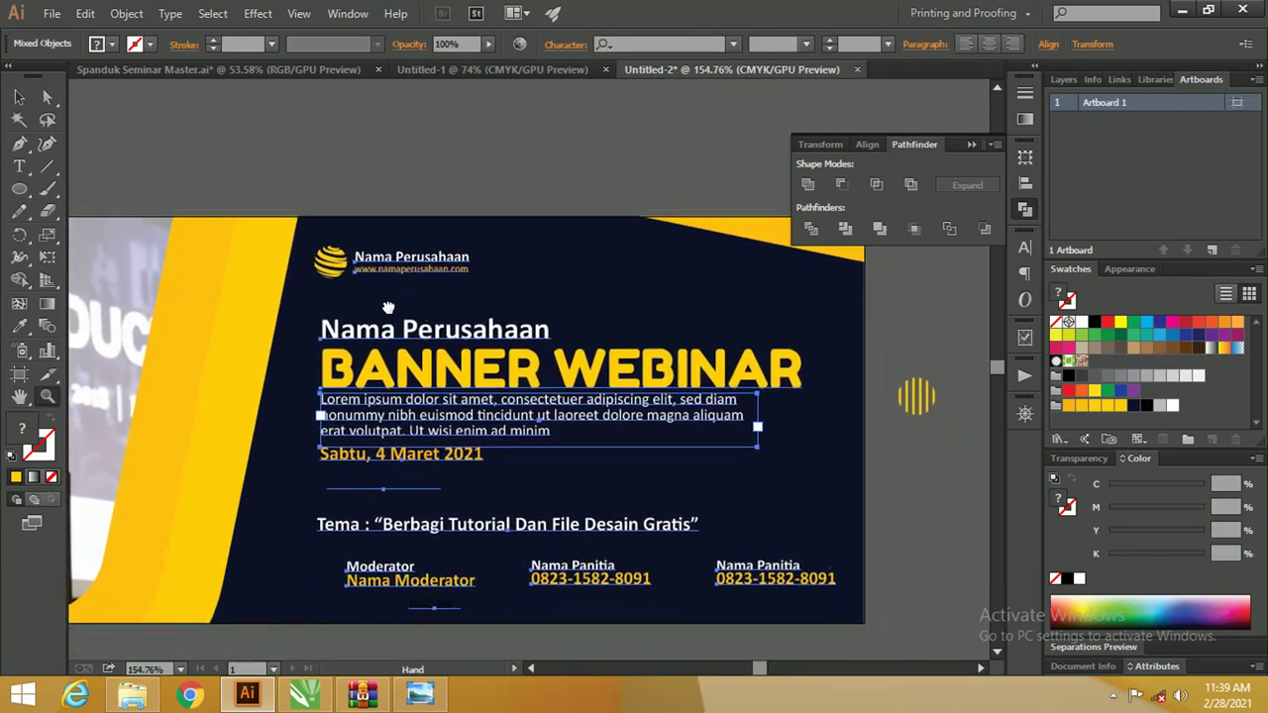
pyautogui.click(18, 97)
pyautogui.moveTo(416, 232); pyautogui.dragTo(380, 213)
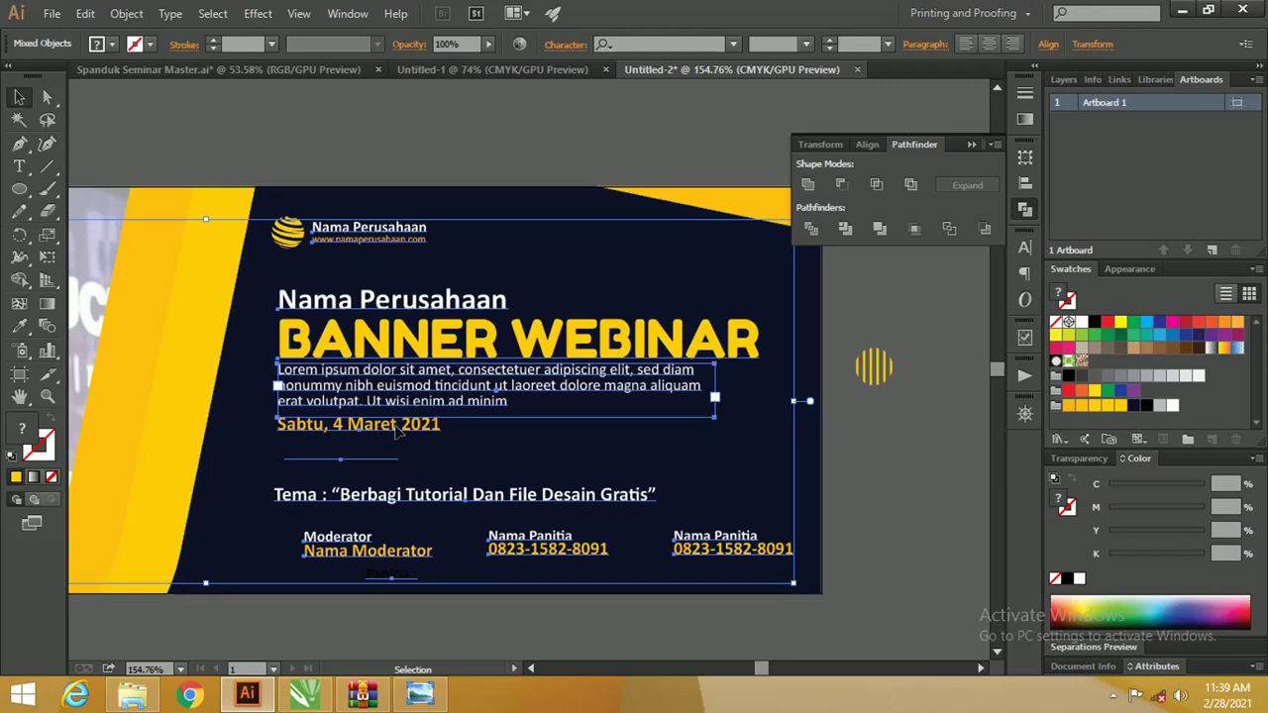
# Draw a rectangle below the date with white fill and no stroke
pyautogui.moveTo(357, 436); pyautogui.dragTo(396, 398)
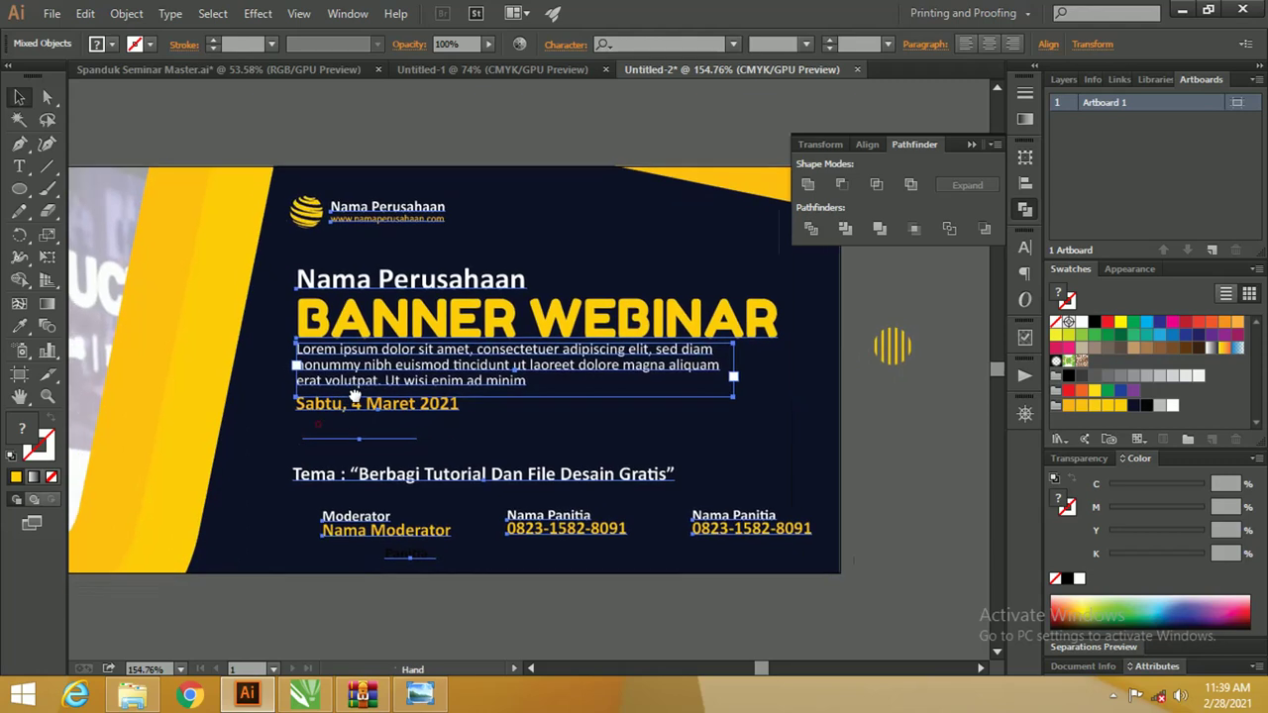
pyautogui.click(431, 589)
pyautogui.click(397, 420)
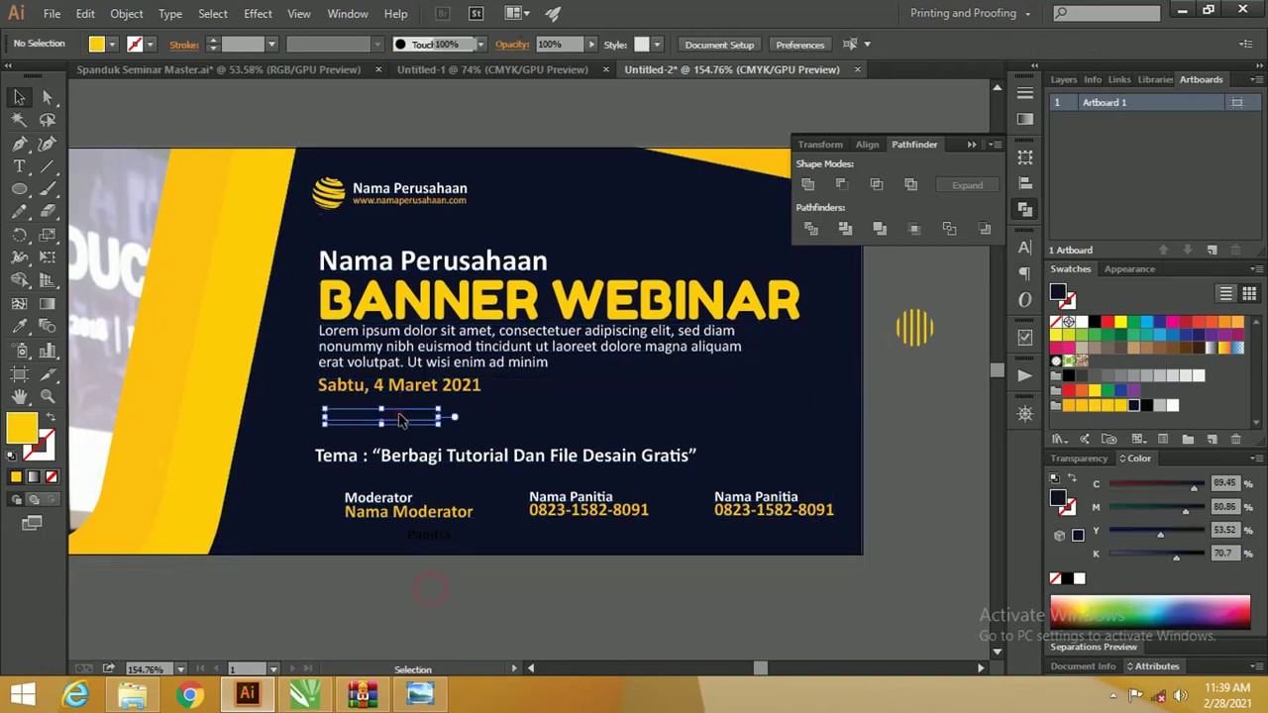
pyautogui.click(22, 190)
pyautogui.moveTo(27, 196); pyautogui.dragTo(75, 188)
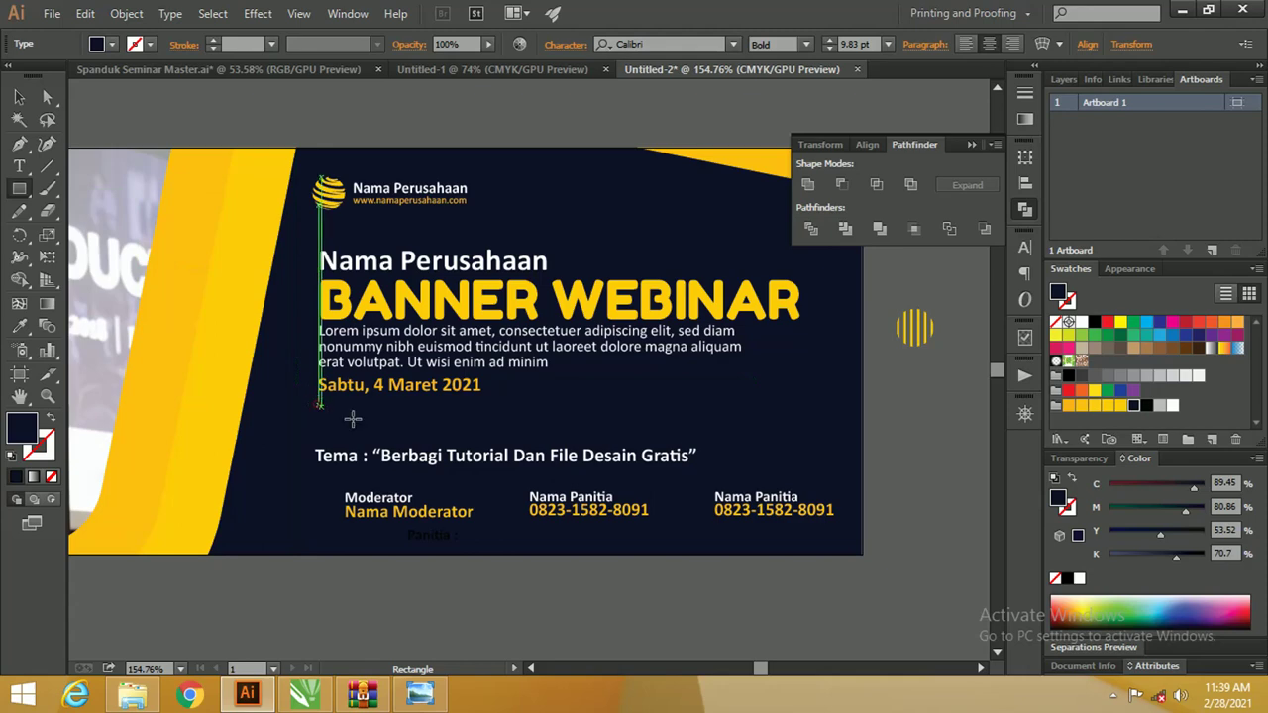
pyautogui.moveTo(318, 405); pyautogui.dragTo(460, 432)
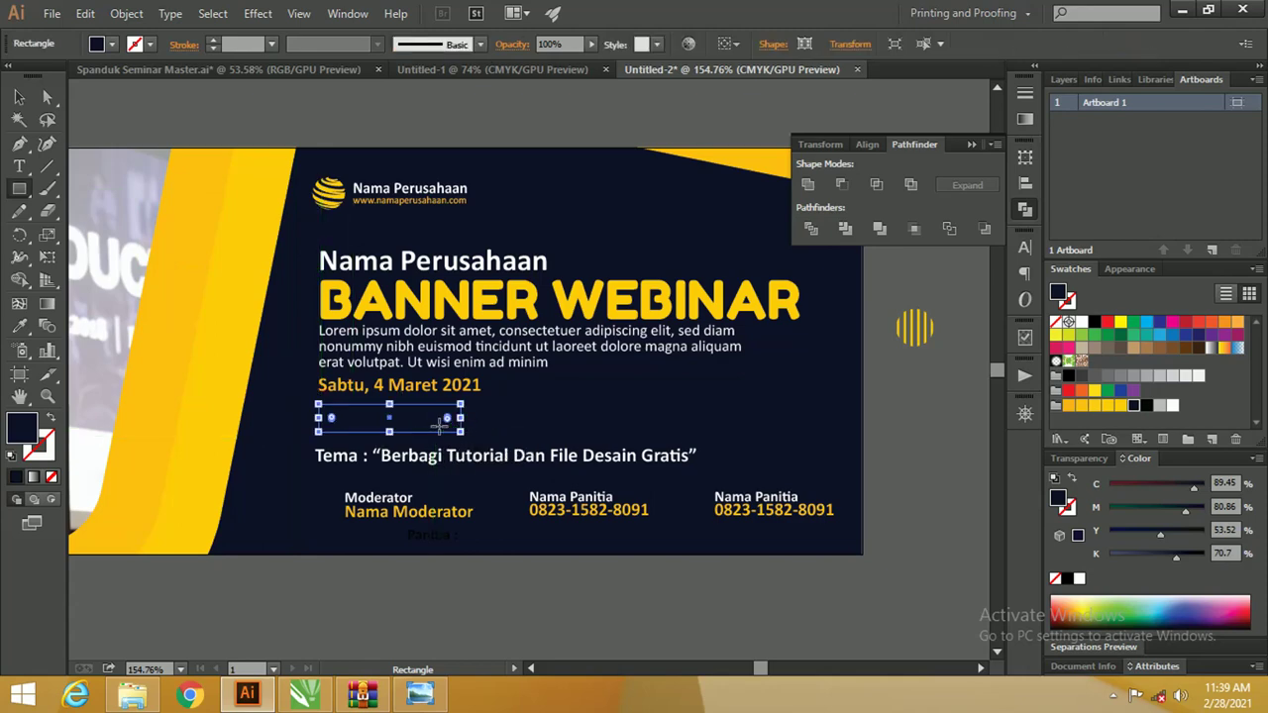
pyautogui.press('d')
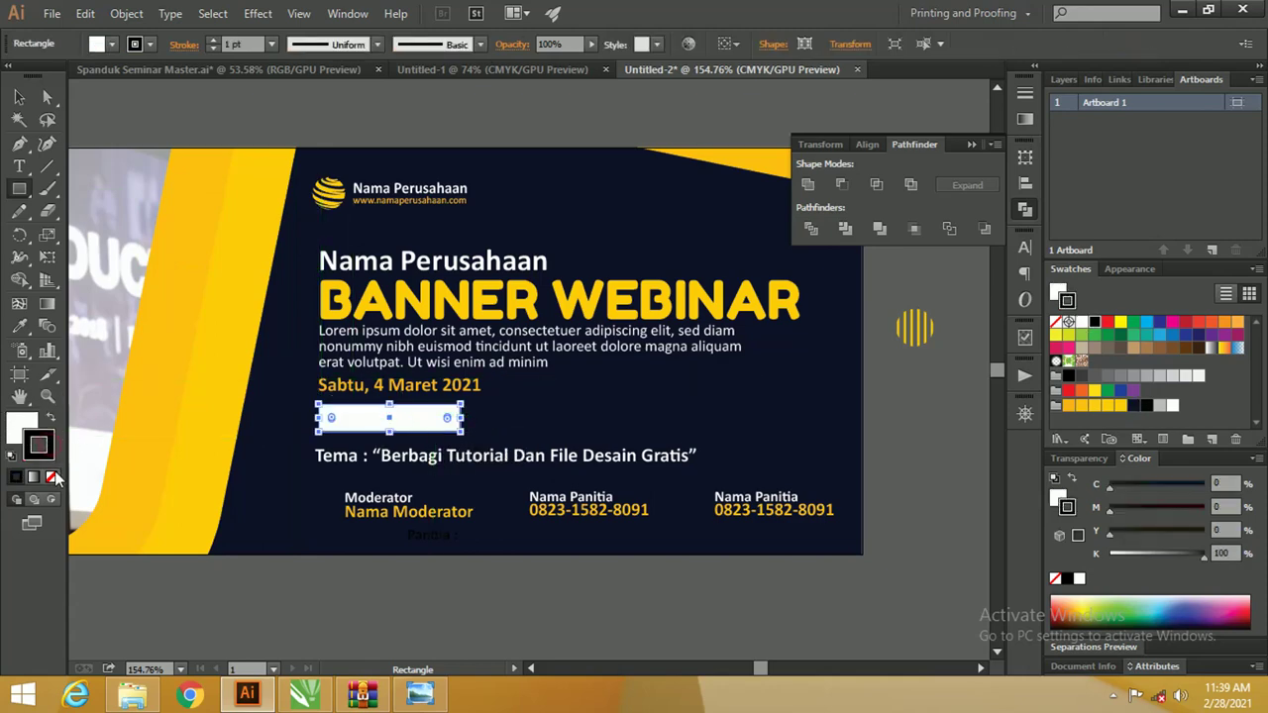
pyautogui.click(52, 477)
# Round the rectangle's corners fully into a pill shape
pyautogui.click(47, 96)
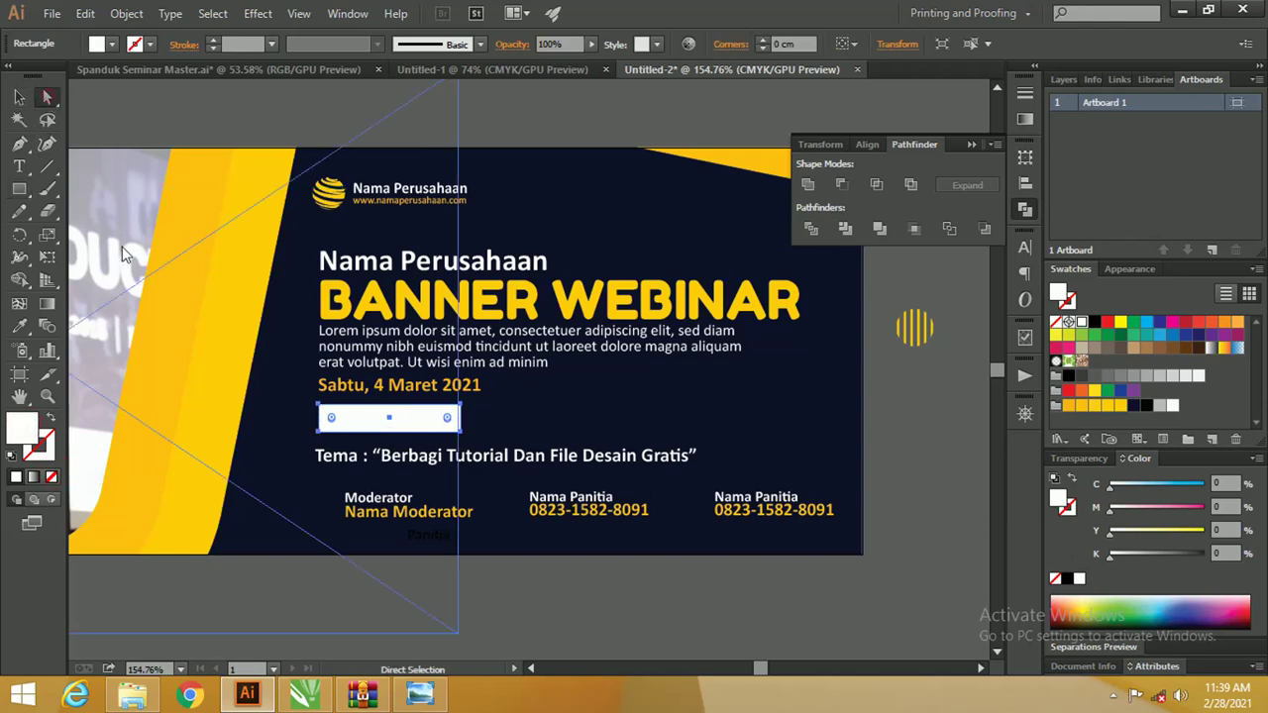
pyautogui.moveTo(333, 421); pyautogui.dragTo(349, 422)
pyautogui.press('v')
pyautogui.click(515, 424)
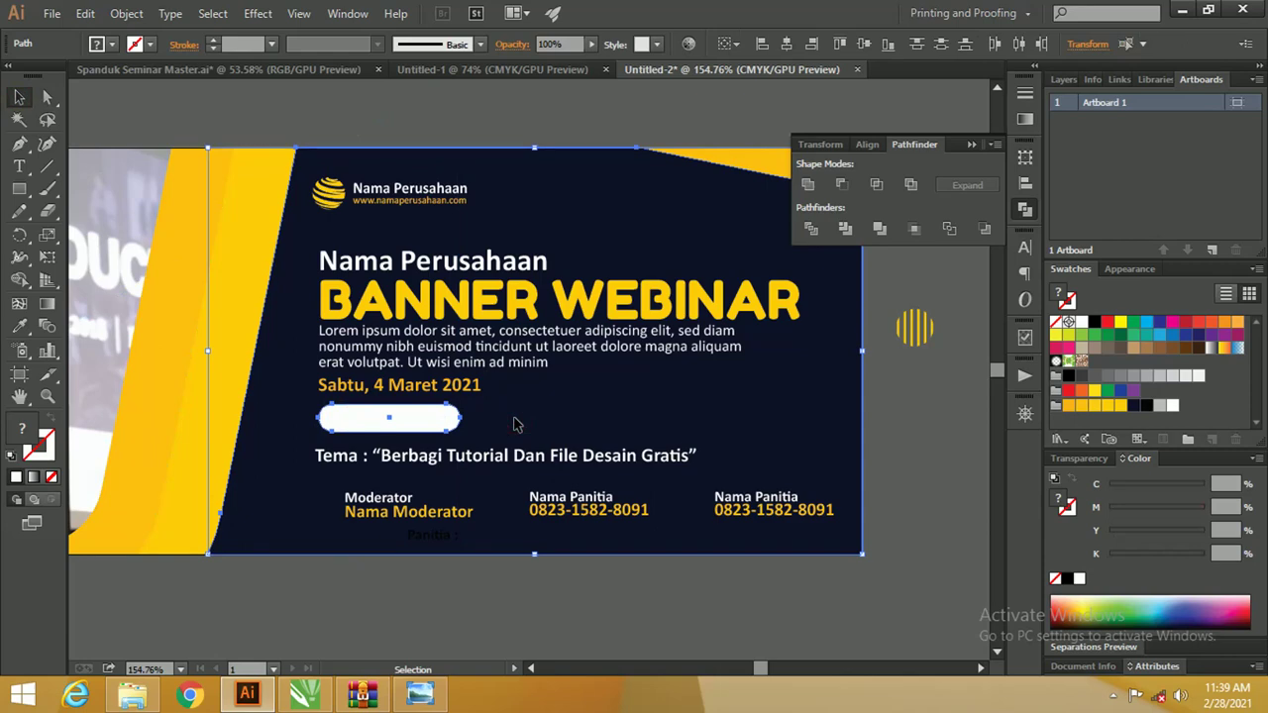
pyautogui.press('a')
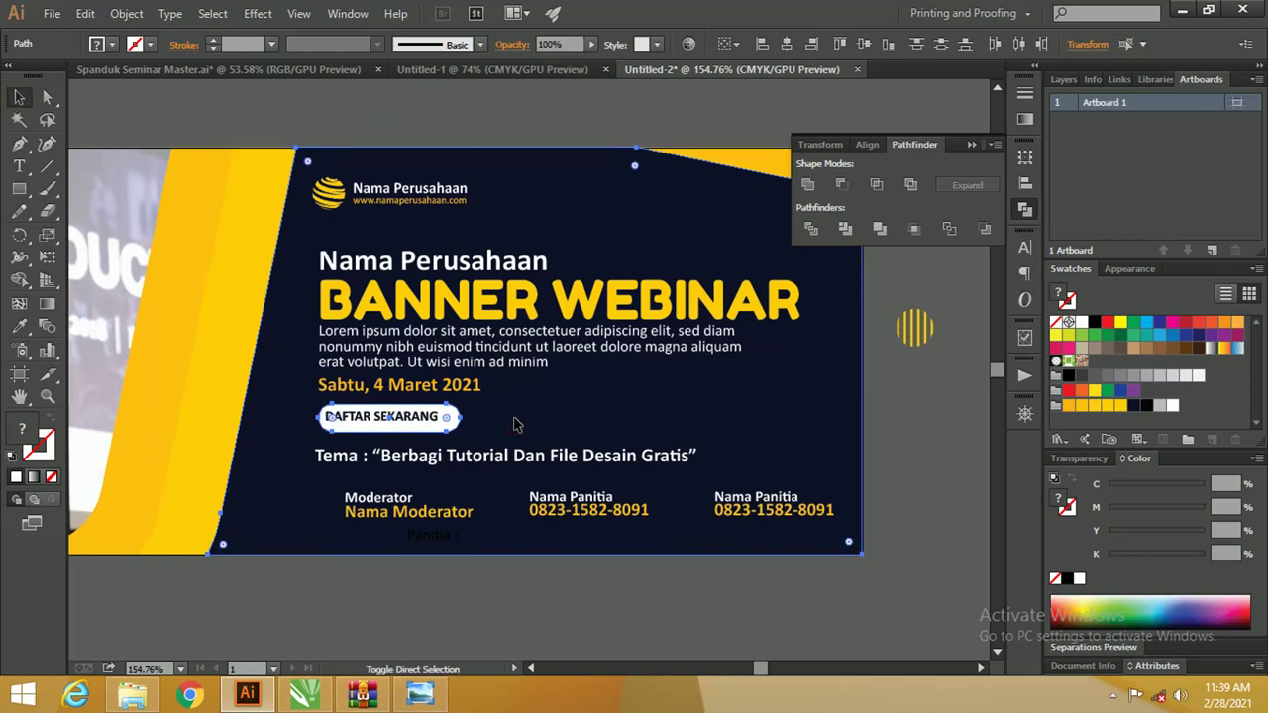
# Centre the DAFTAR SEKARANG text horizontally and vertically on the white button
pyautogui.press('v')
pyautogui.click(453, 592)
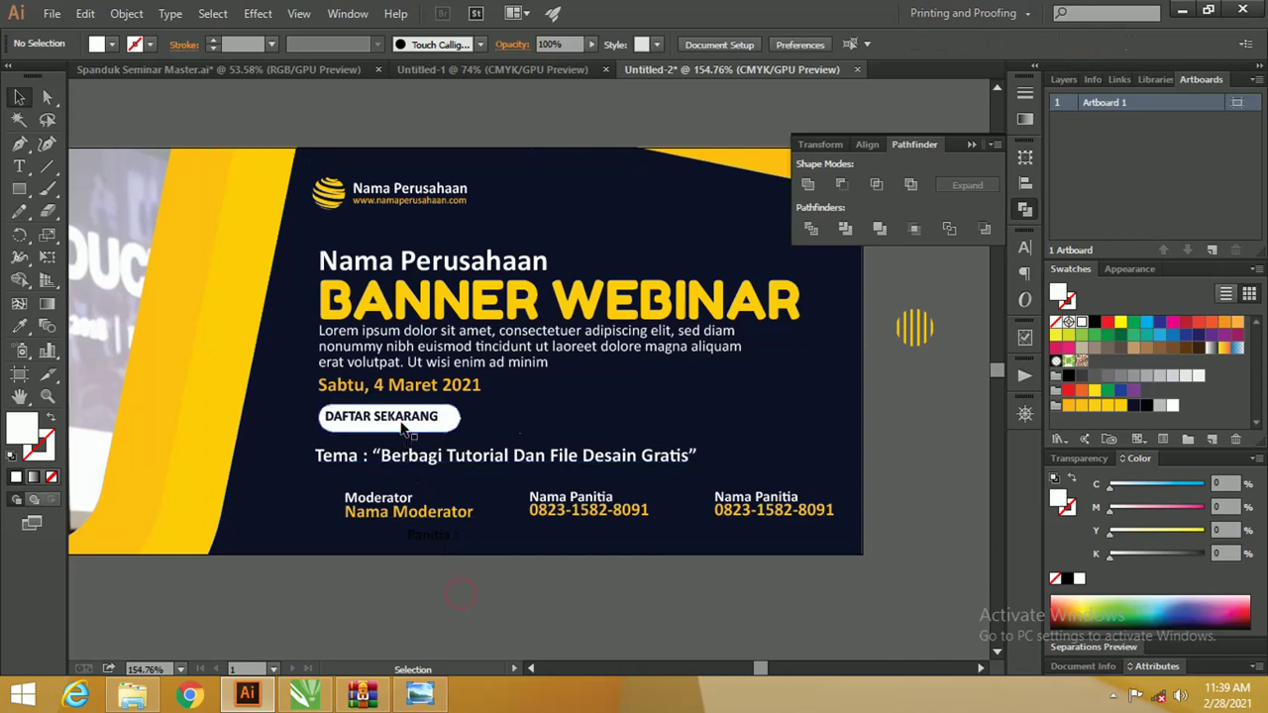
pyautogui.click(446, 418)
pyautogui.keyDown('shift'); pyautogui.click(453, 418); pyautogui.keyUp('shift')
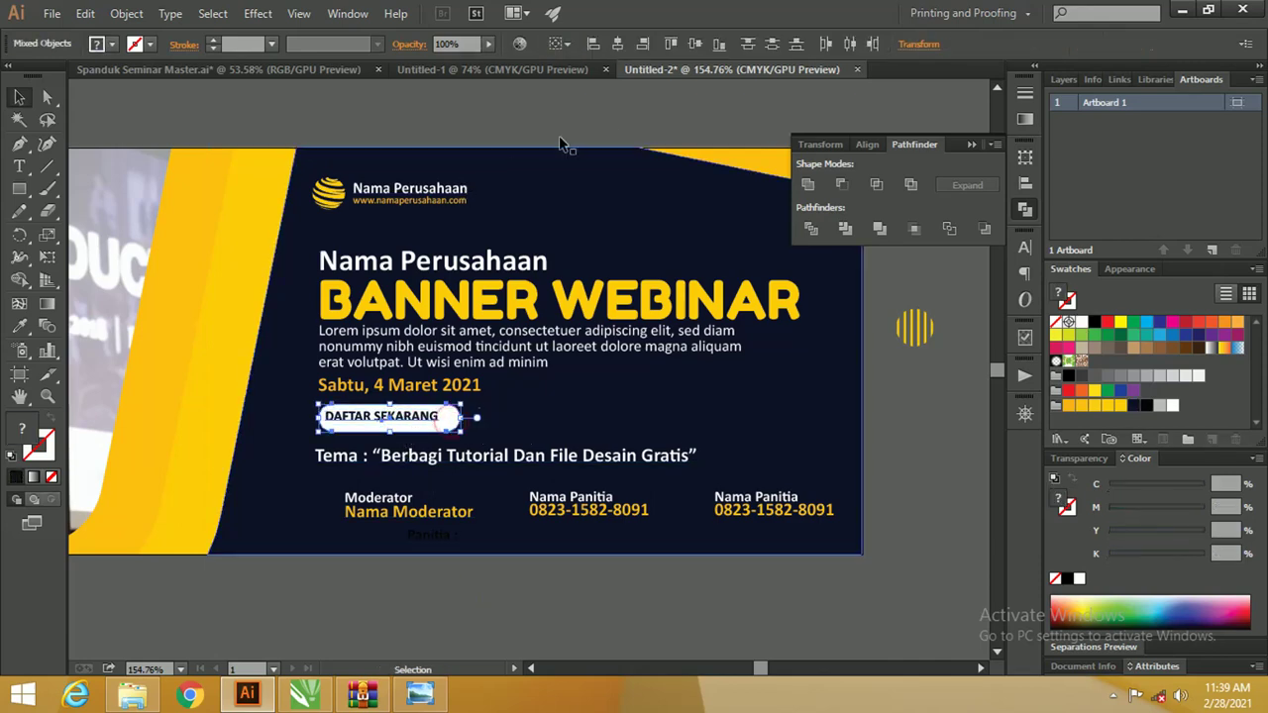
pyautogui.click(615, 44)
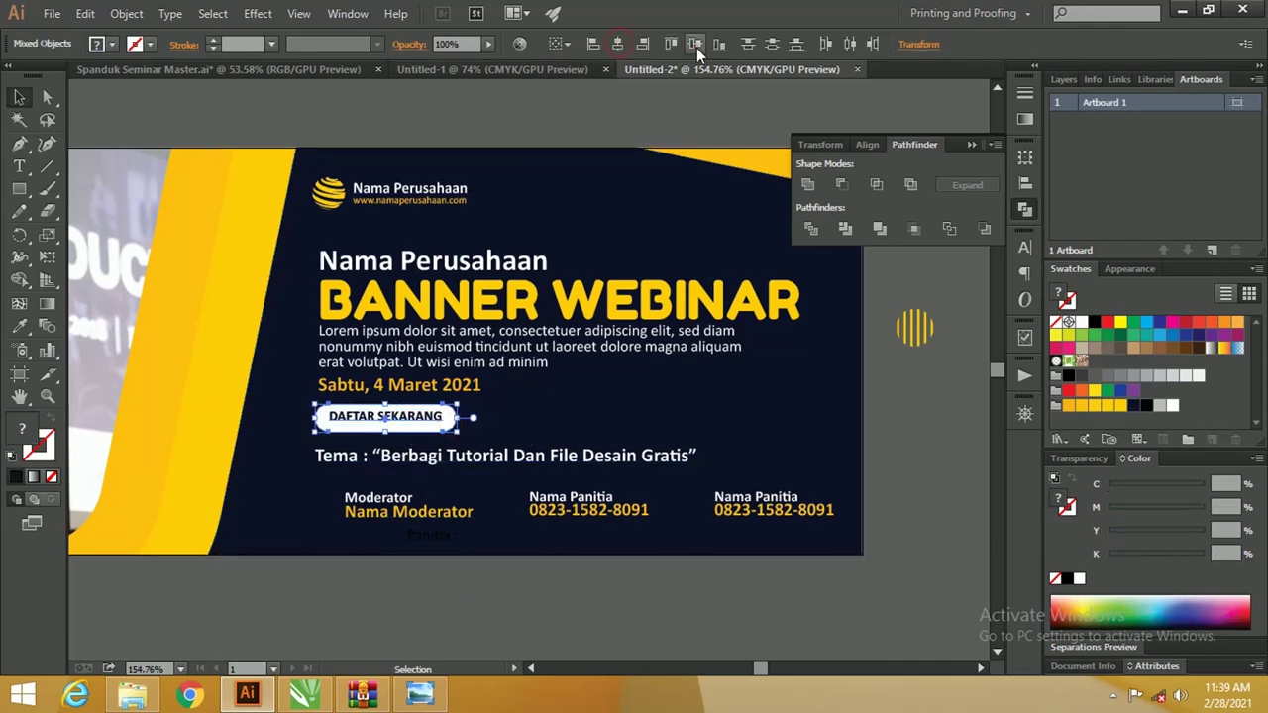
pyautogui.click(696, 45)
pyautogui.press('z')
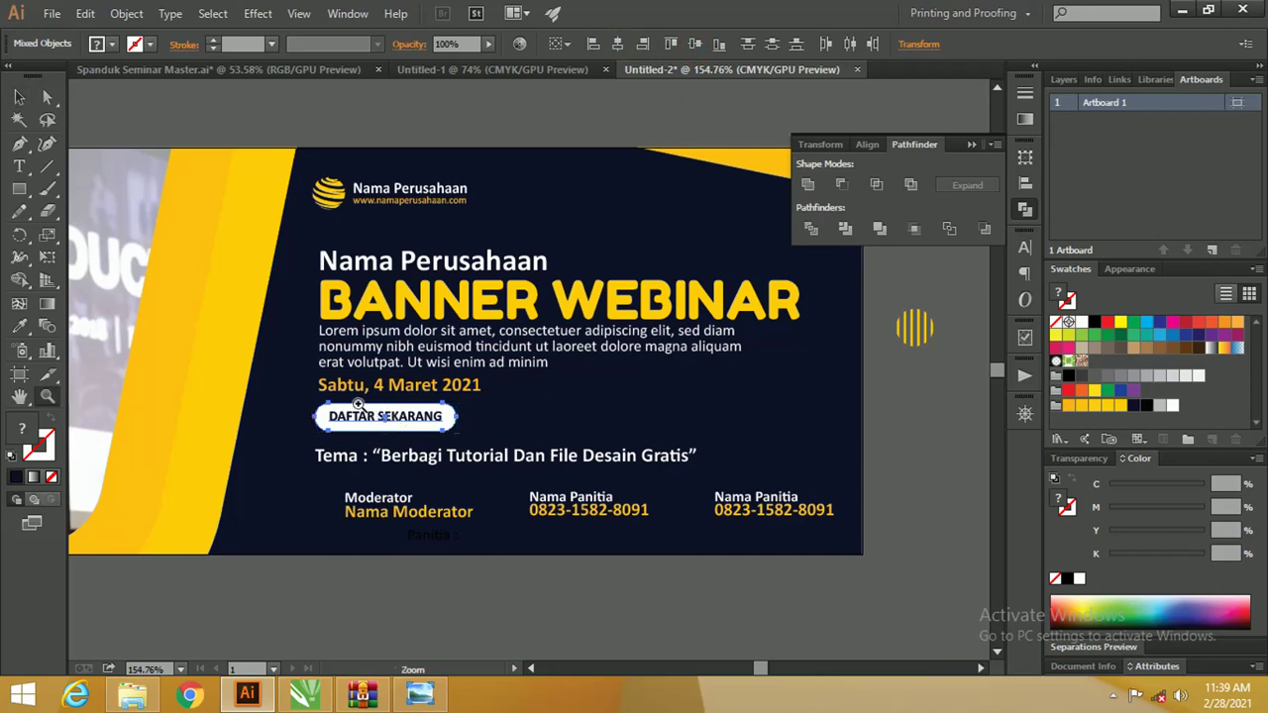
pyautogui.click(360, 406)
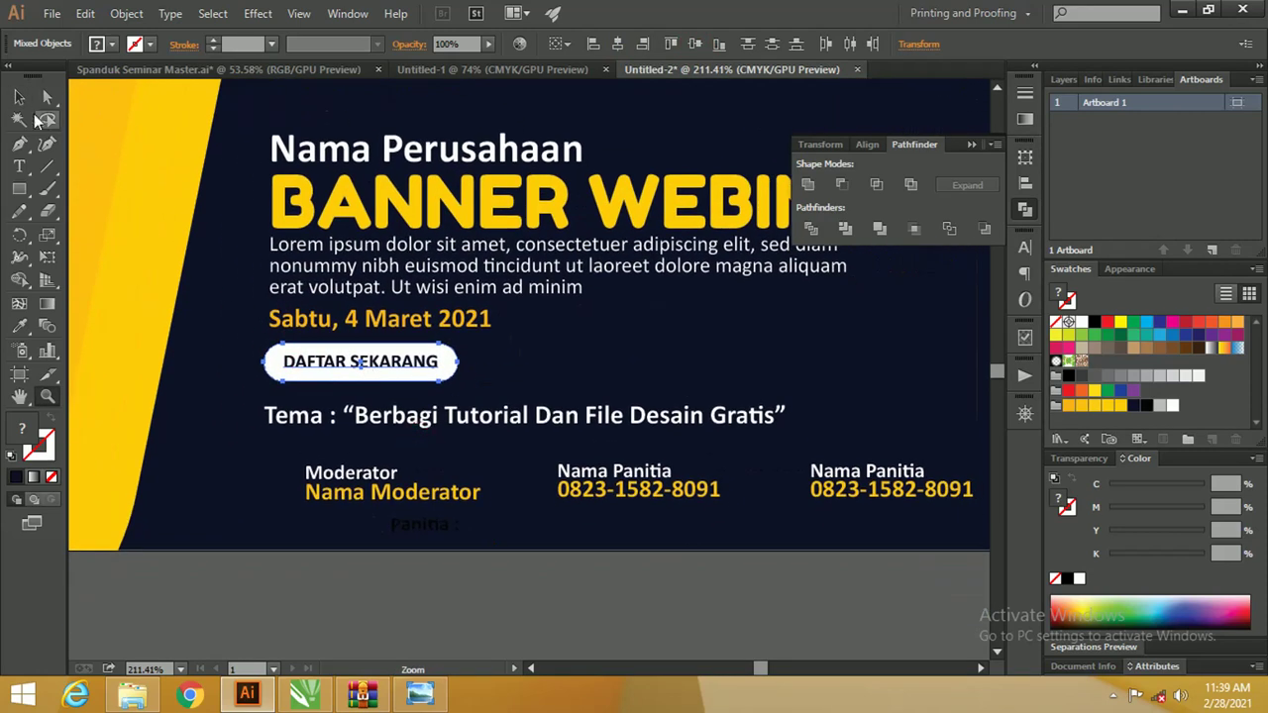
# Delete the small 'Panitia :' label beneath Nama Moderator
pyautogui.click(19, 96)
pyautogui.moveTo(600, 501); pyautogui.dragTo(545, 471)
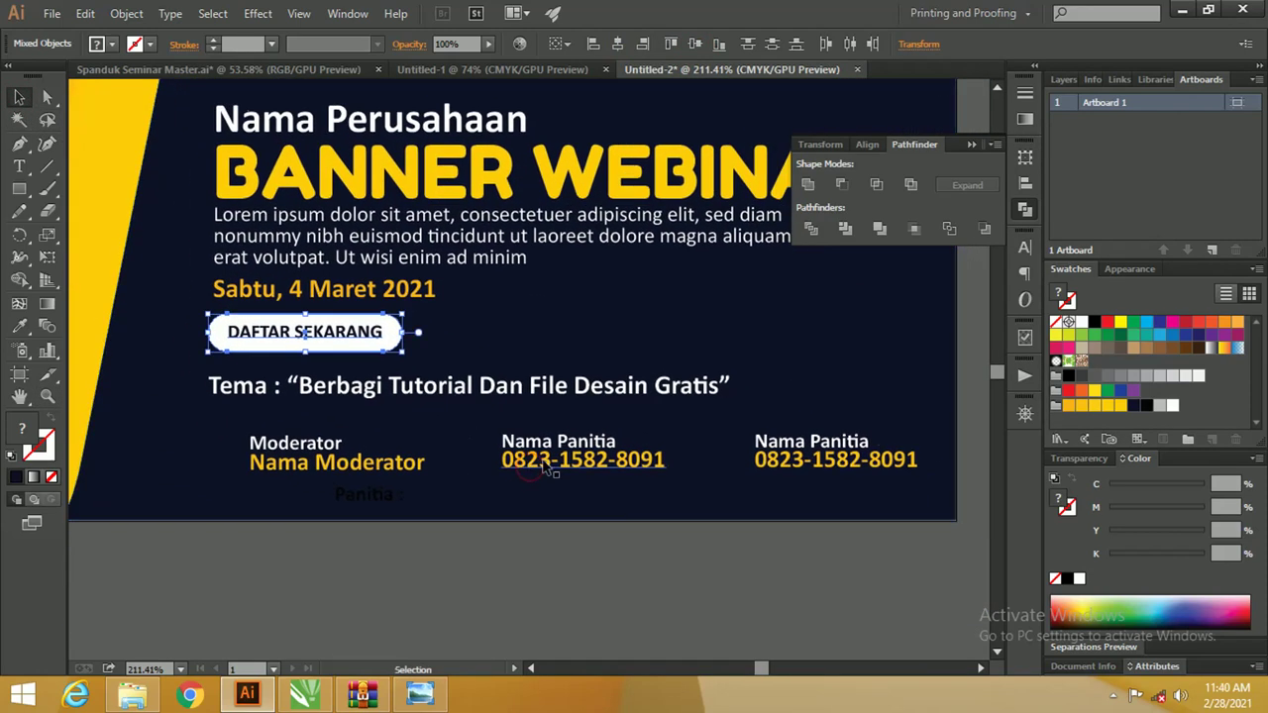
pyautogui.click(394, 501)
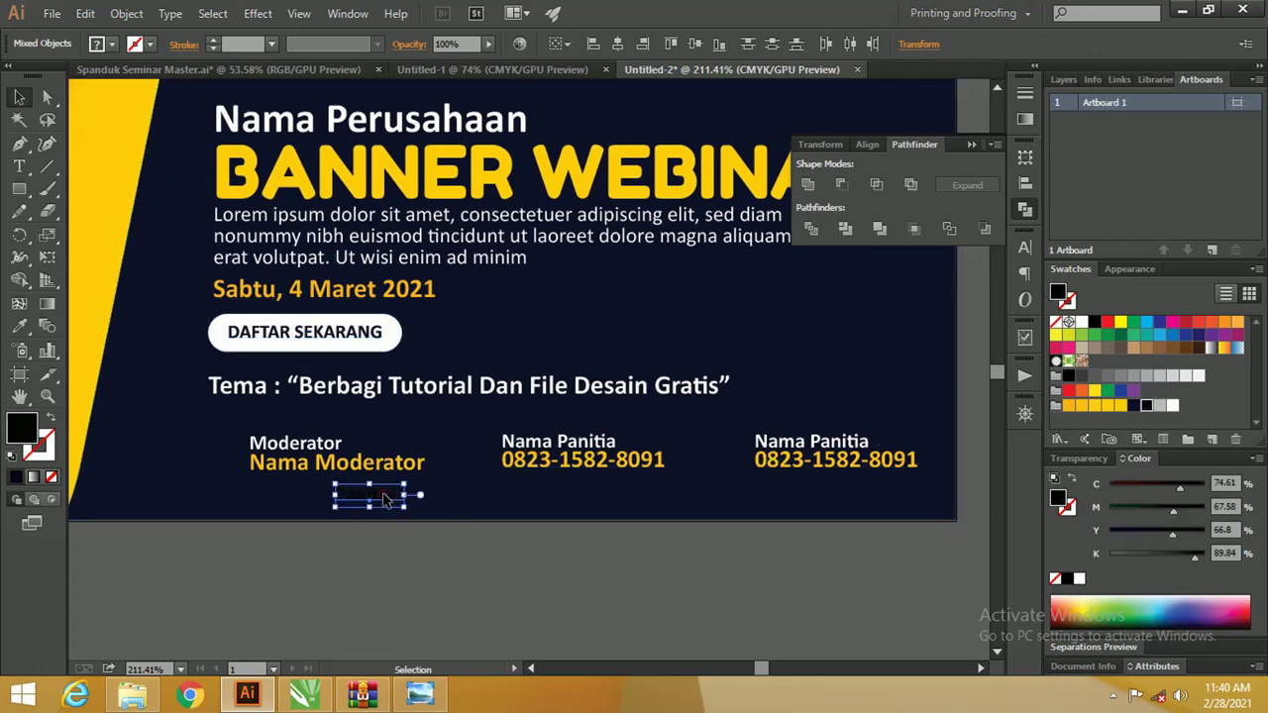
pyautogui.press('Delete')
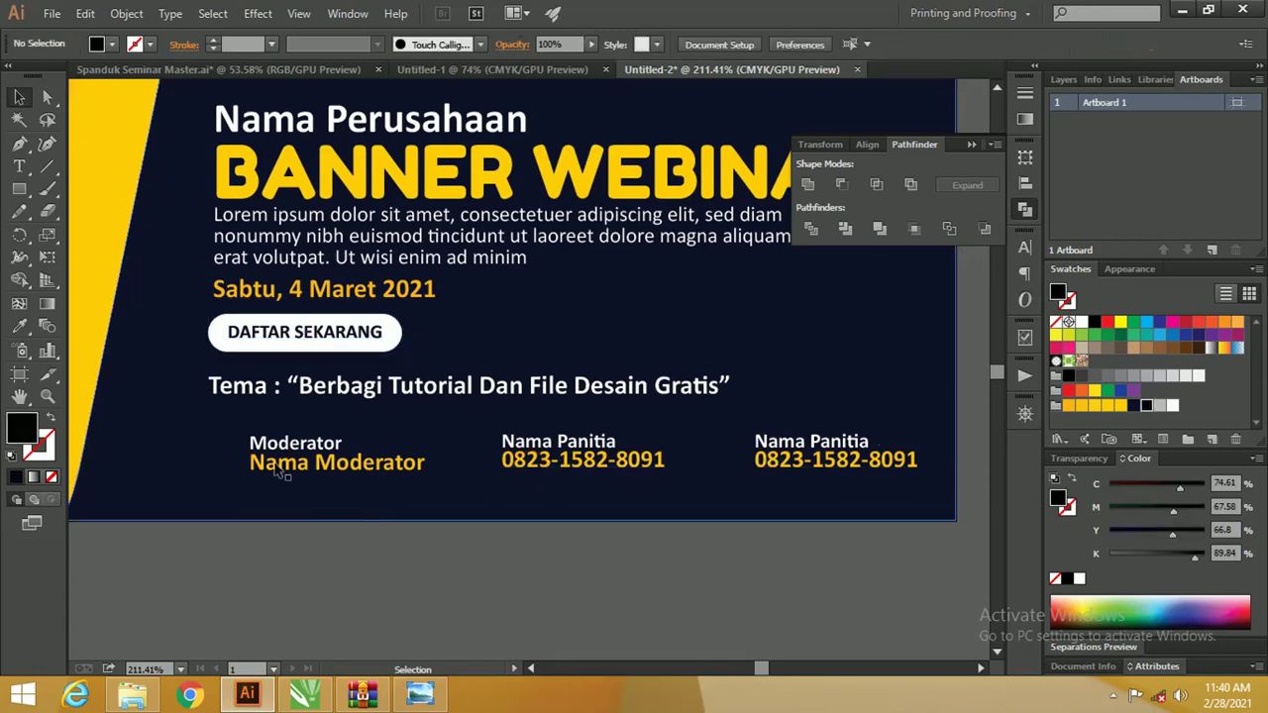
pyautogui.moveTo(281, 475); pyautogui.dragTo(406, 495)
pyautogui.click(20, 190)
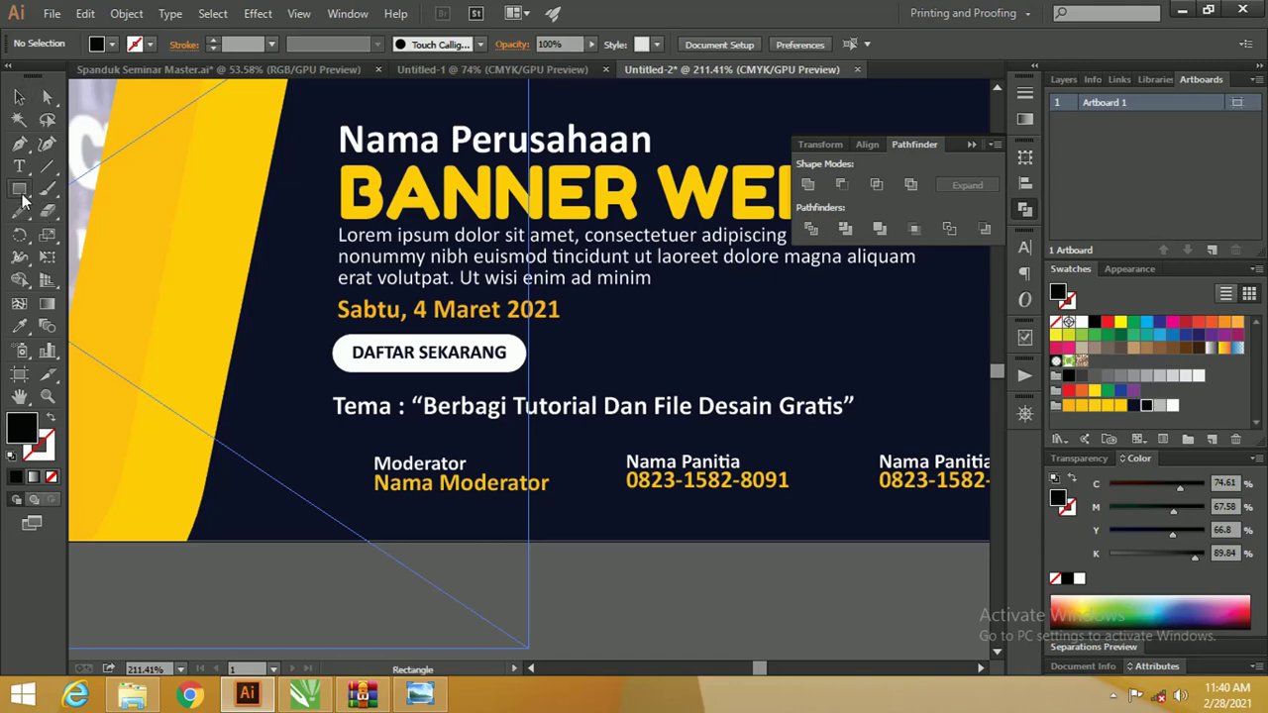
pyautogui.moveTo(22, 196); pyautogui.dragTo(82, 227)
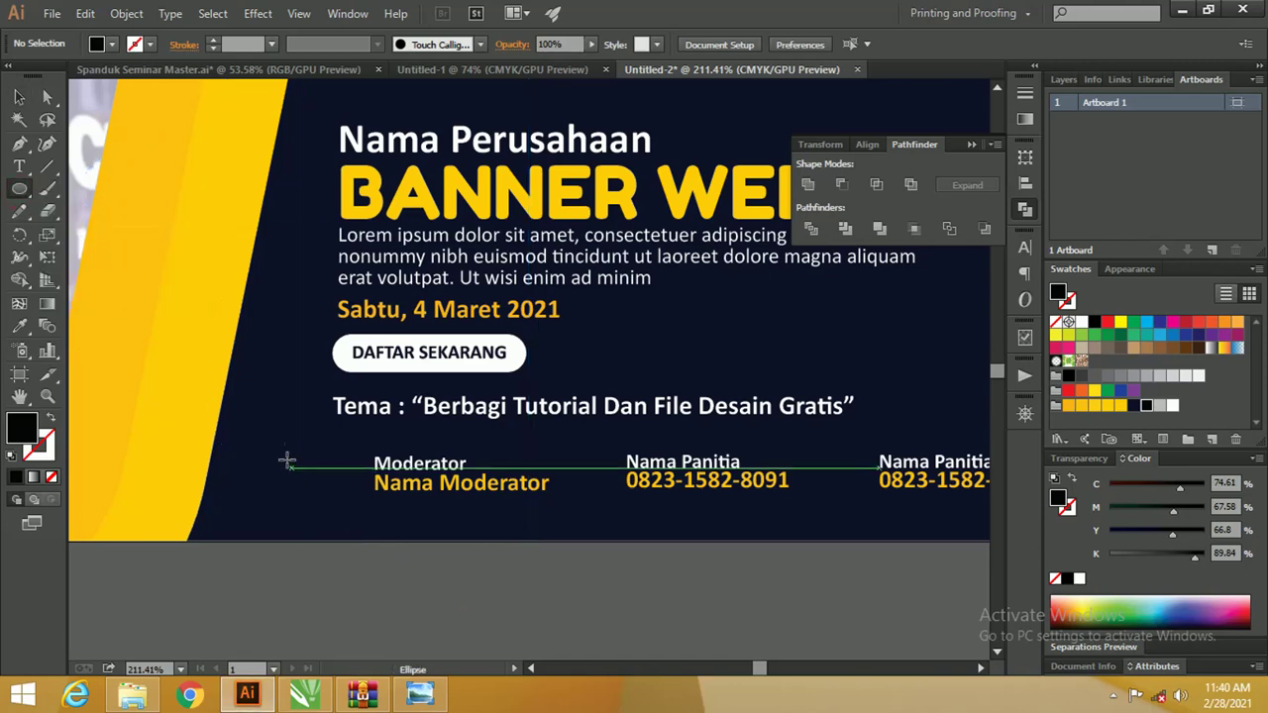
# Draw a circle left of Moderator and make it a yellow outline sampled from the banner
pyautogui.moveTo(273, 442); pyautogui.dragTo(333, 499)
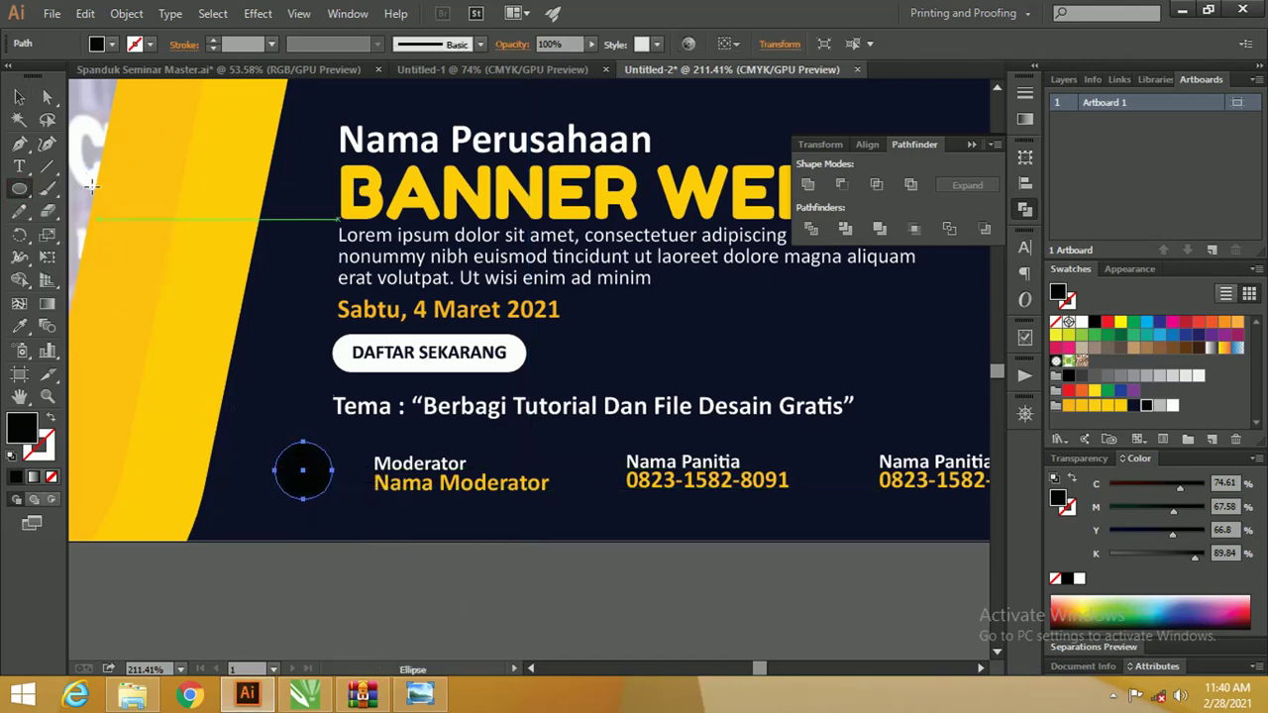
pyautogui.press('i')
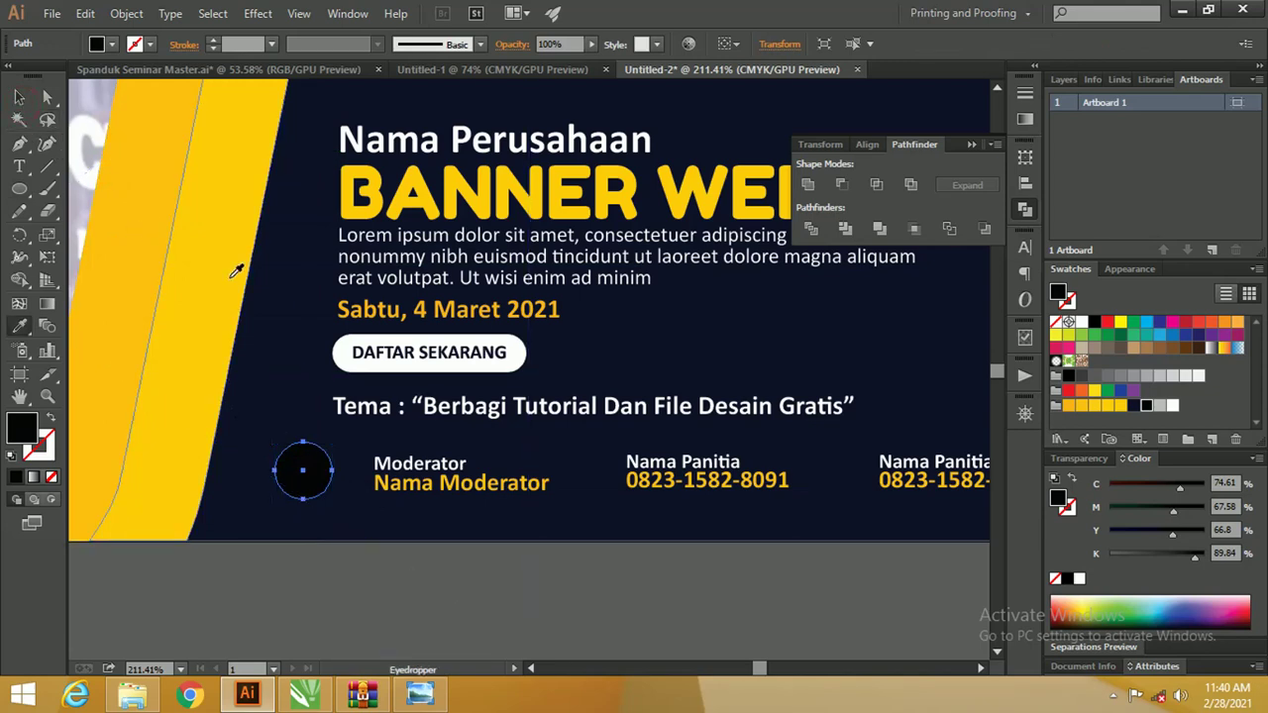
pyautogui.click(236, 272)
pyautogui.click(51, 420)
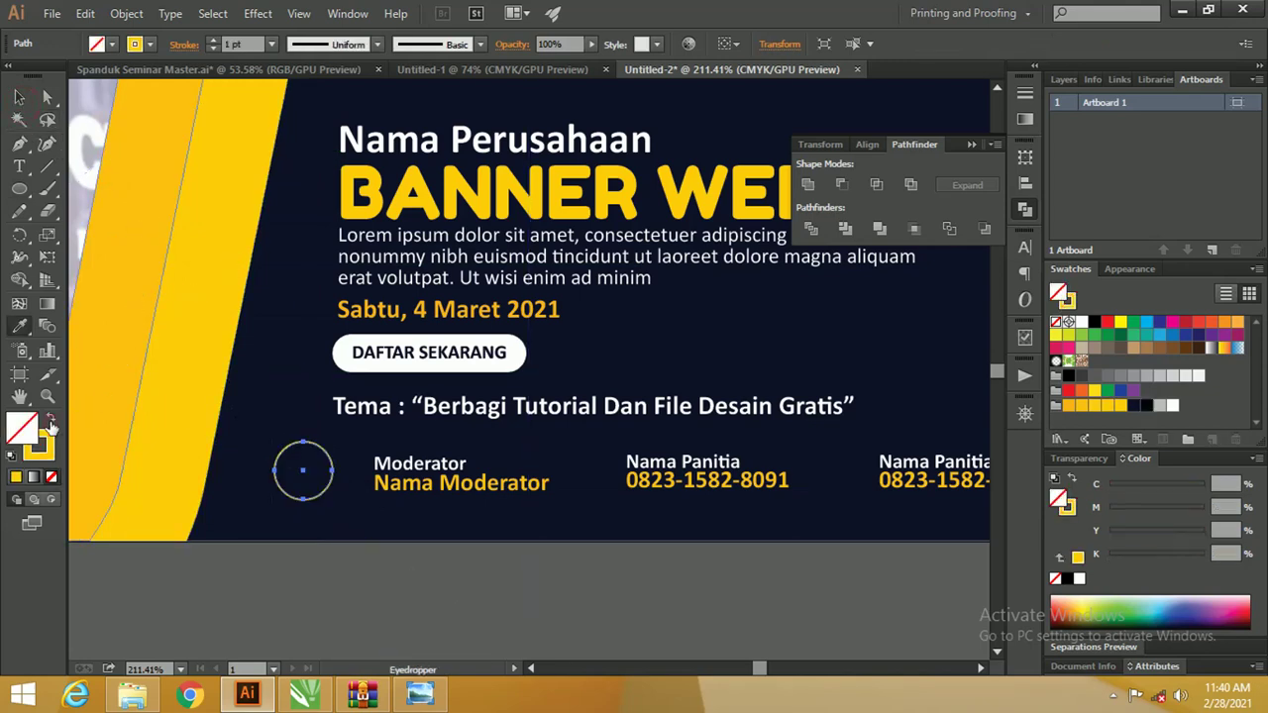
pyautogui.click(211, 39)
# Set the circle's stroke to 1 pt, enlarge it slightly and place it beside Moderator
pyautogui.click(19, 96)
pyautogui.click(339, 569)
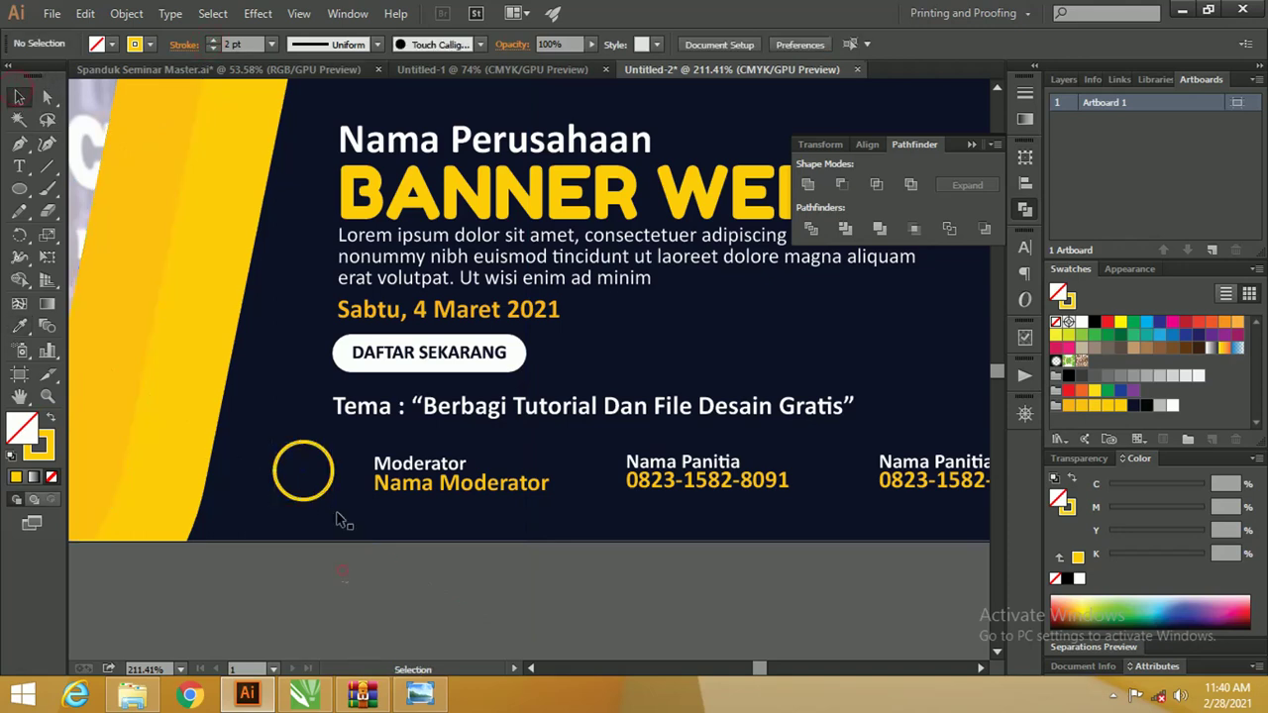
pyautogui.click(327, 465)
pyautogui.moveTo(322, 465); pyautogui.dragTo(354, 452)
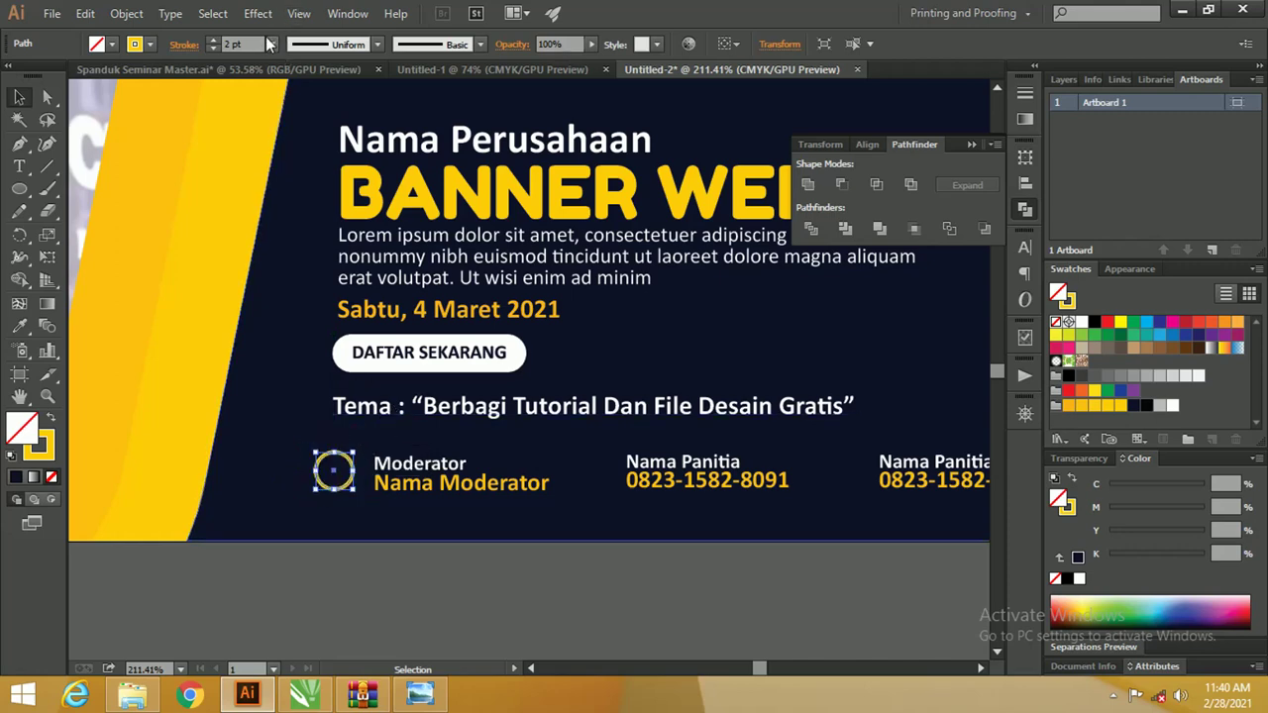
pyautogui.click(214, 48)
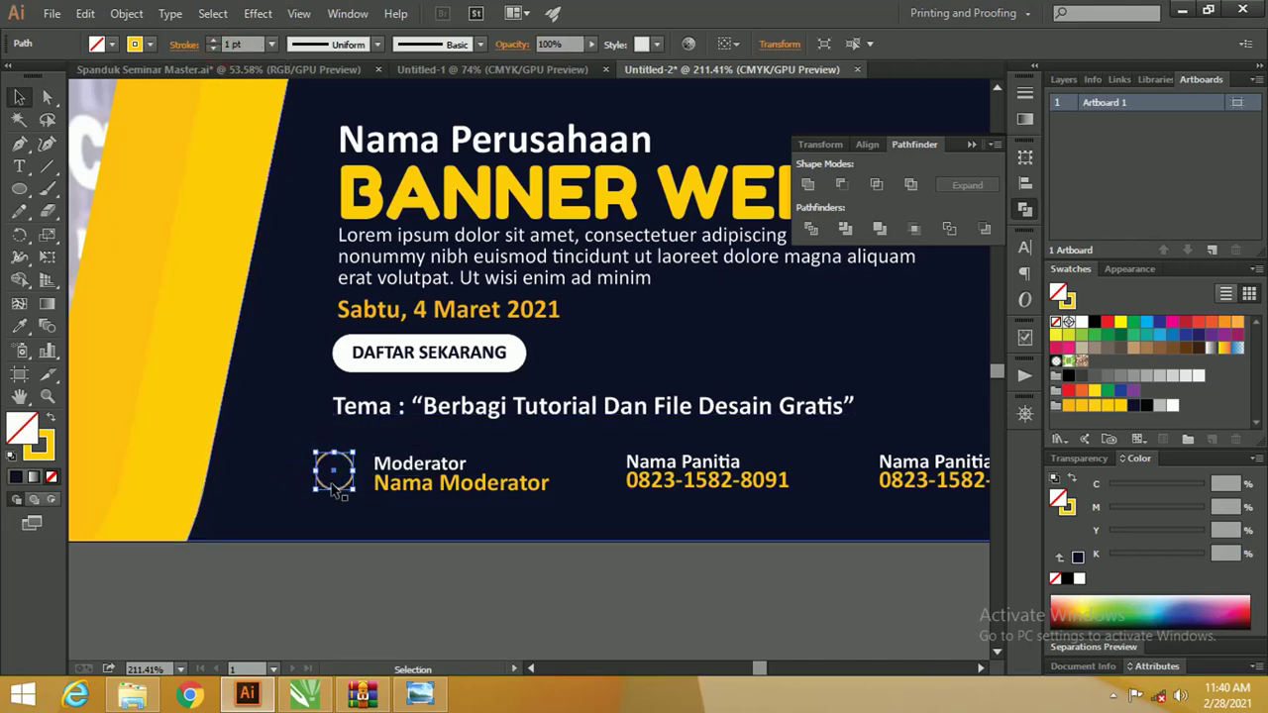
pyautogui.moveTo(315, 489); pyautogui.dragTo(303, 503)
pyautogui.click(370, 545)
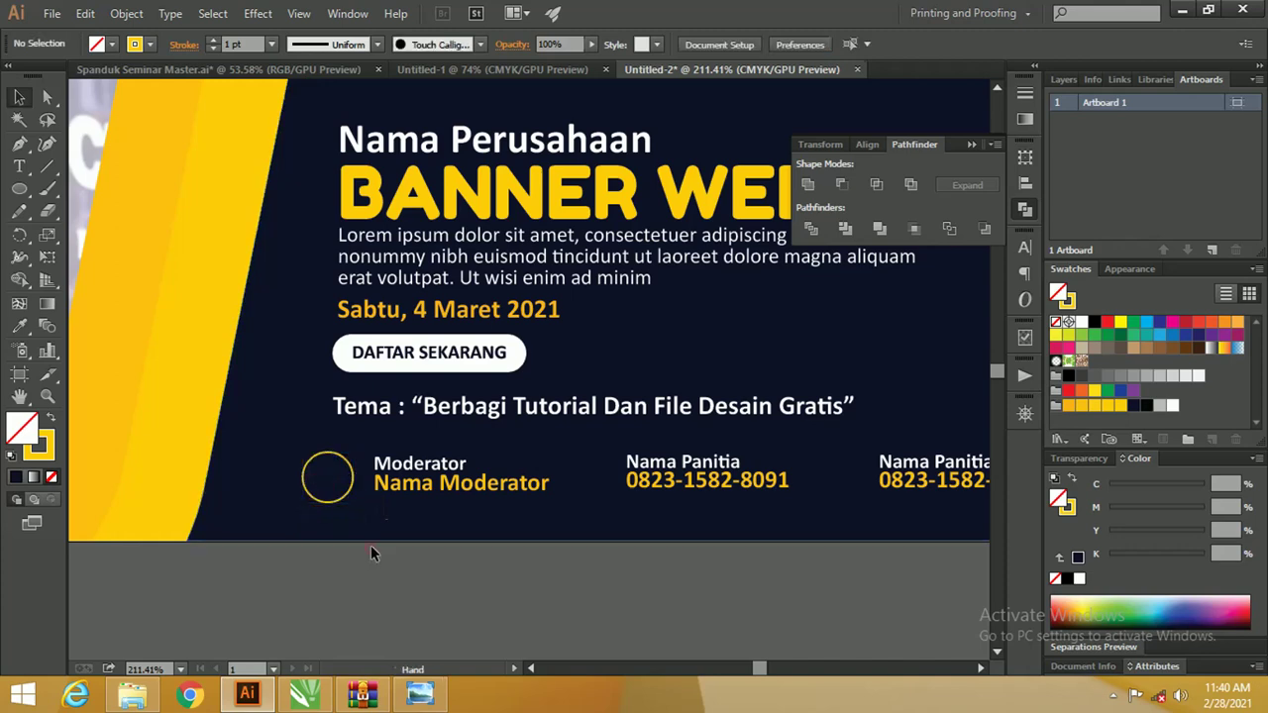
pyautogui.moveTo(370, 545); pyautogui.dragTo(322, 515)
pyautogui.moveTo(279, 466); pyautogui.dragTo(294, 466)
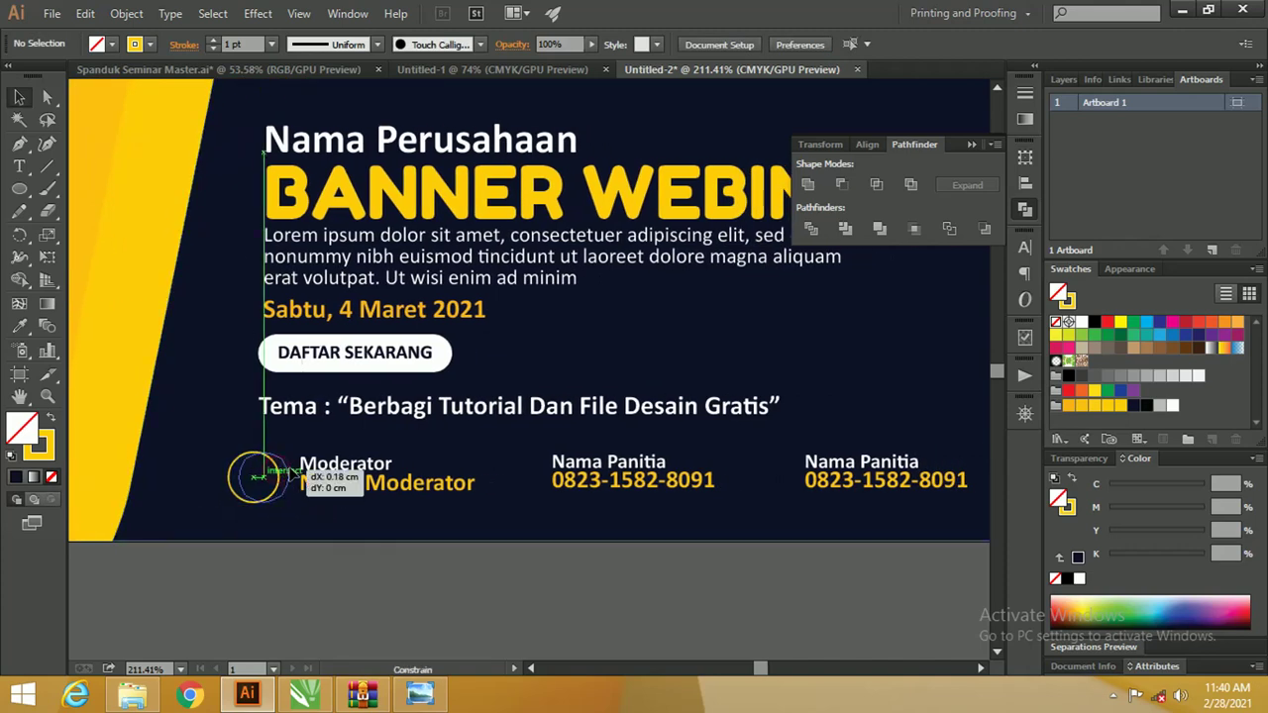
# Fill the yellow-outlined circle with white
pyautogui.doubleClick(30, 428)
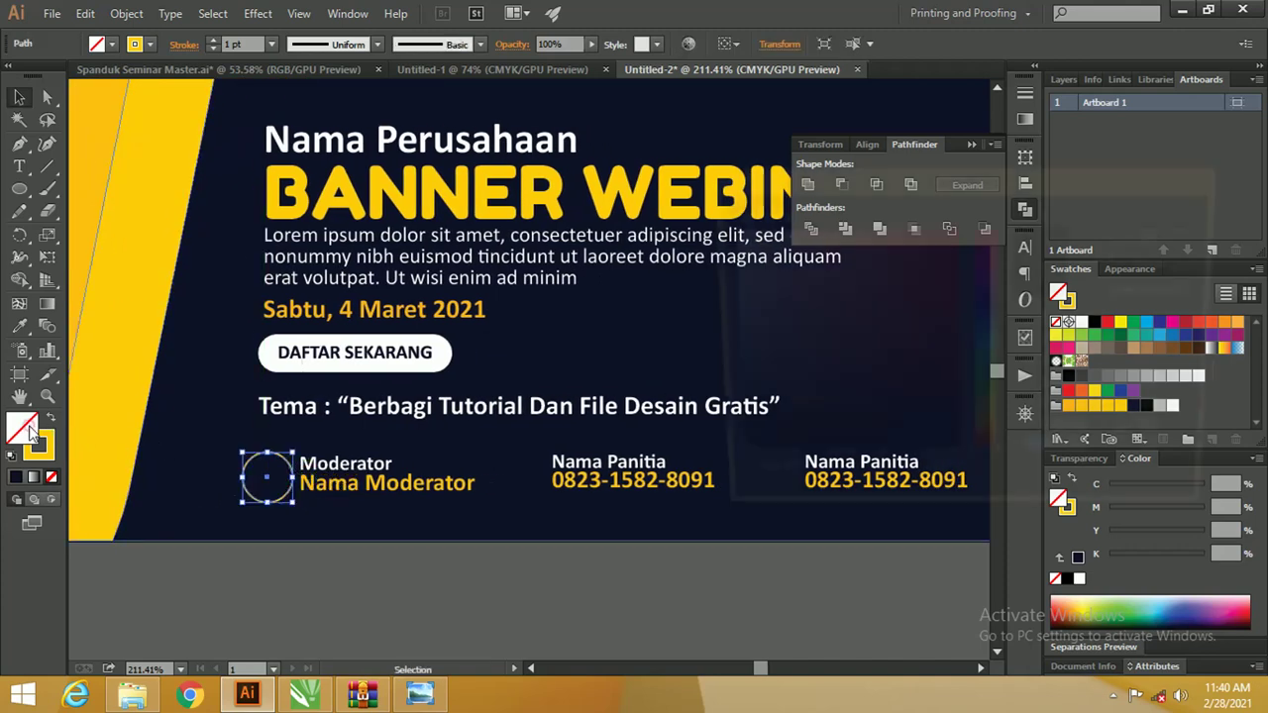
pyautogui.moveTo(756, 293); pyautogui.dragTo(724, 231)
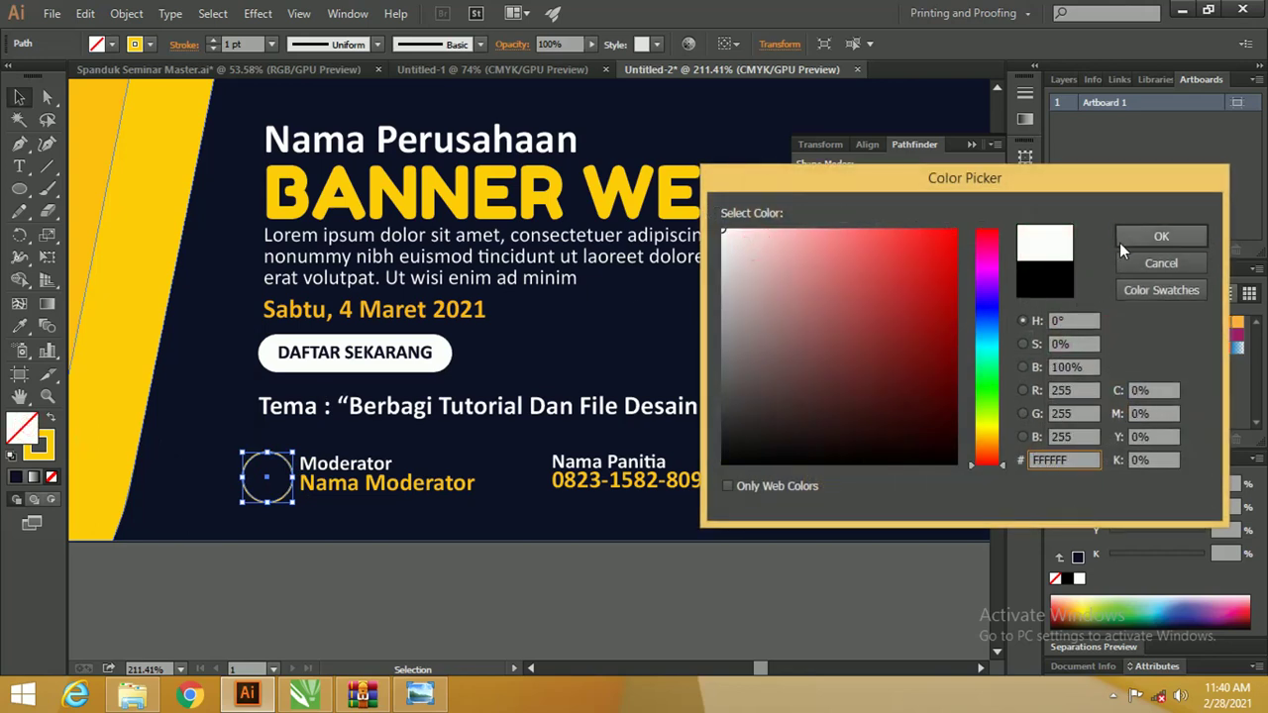
pyautogui.click(1161, 236)
pyautogui.click(327, 559)
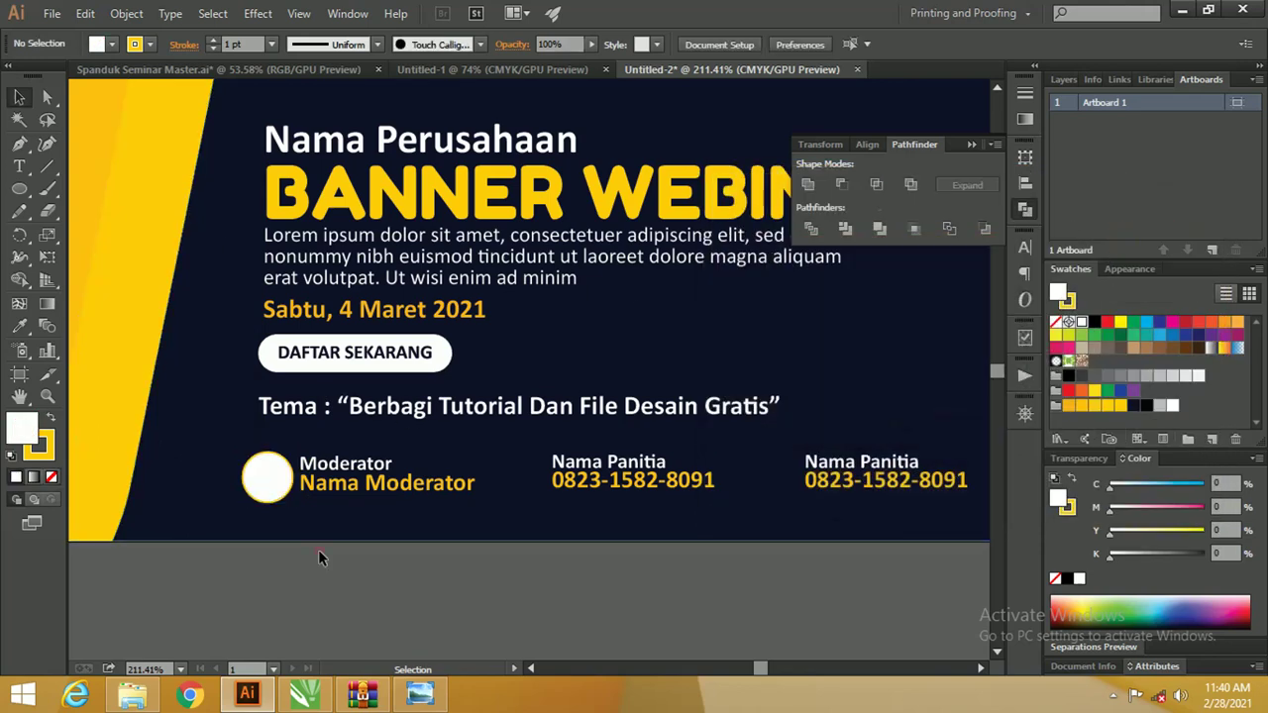
pyautogui.click(276, 485)
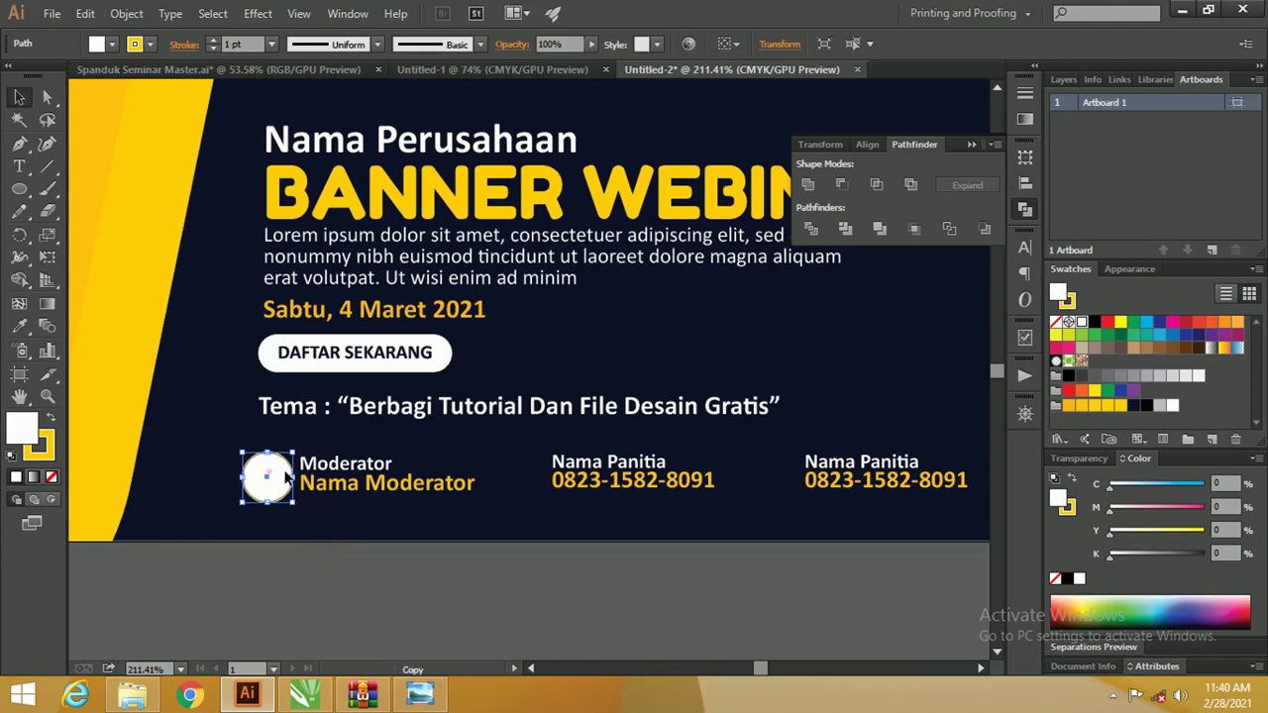
# Copy the white circle beside the Nama Panitia blocks and select the right name-and-phone group
pyautogui.moveTo(286, 478); pyautogui.dragTo(780, 476)
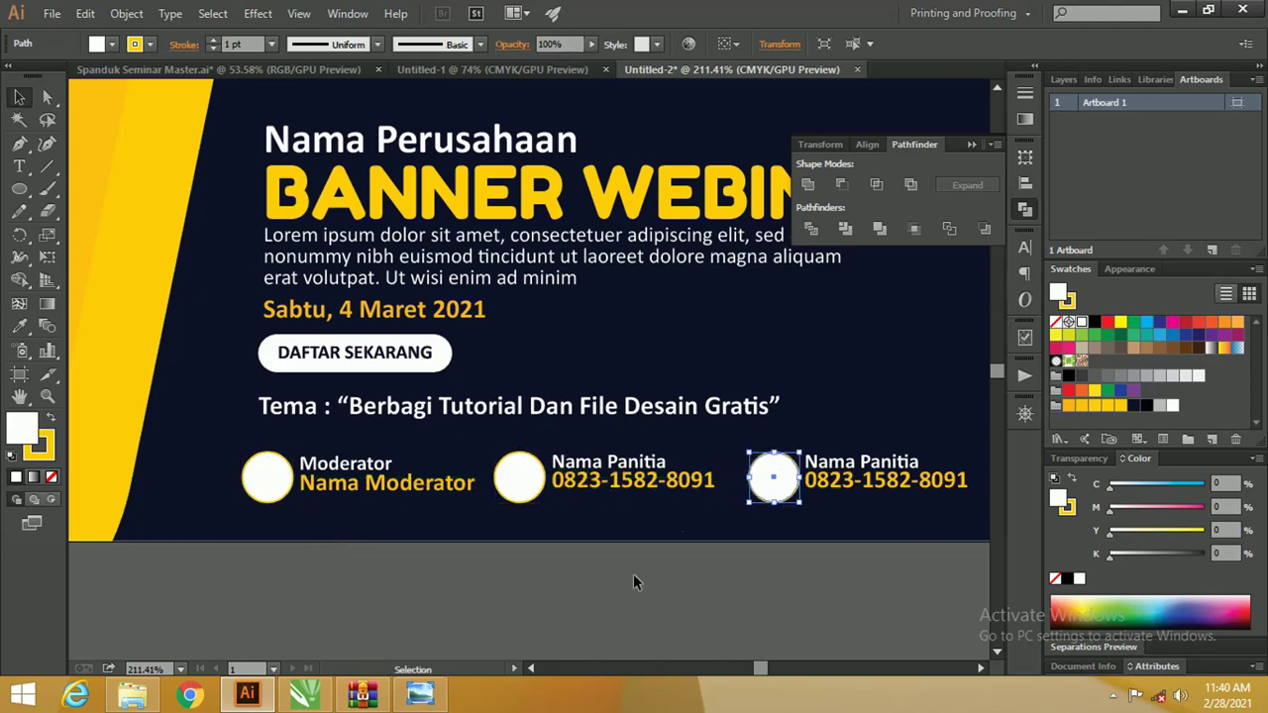
pyautogui.hscroll(3, 585, 550)
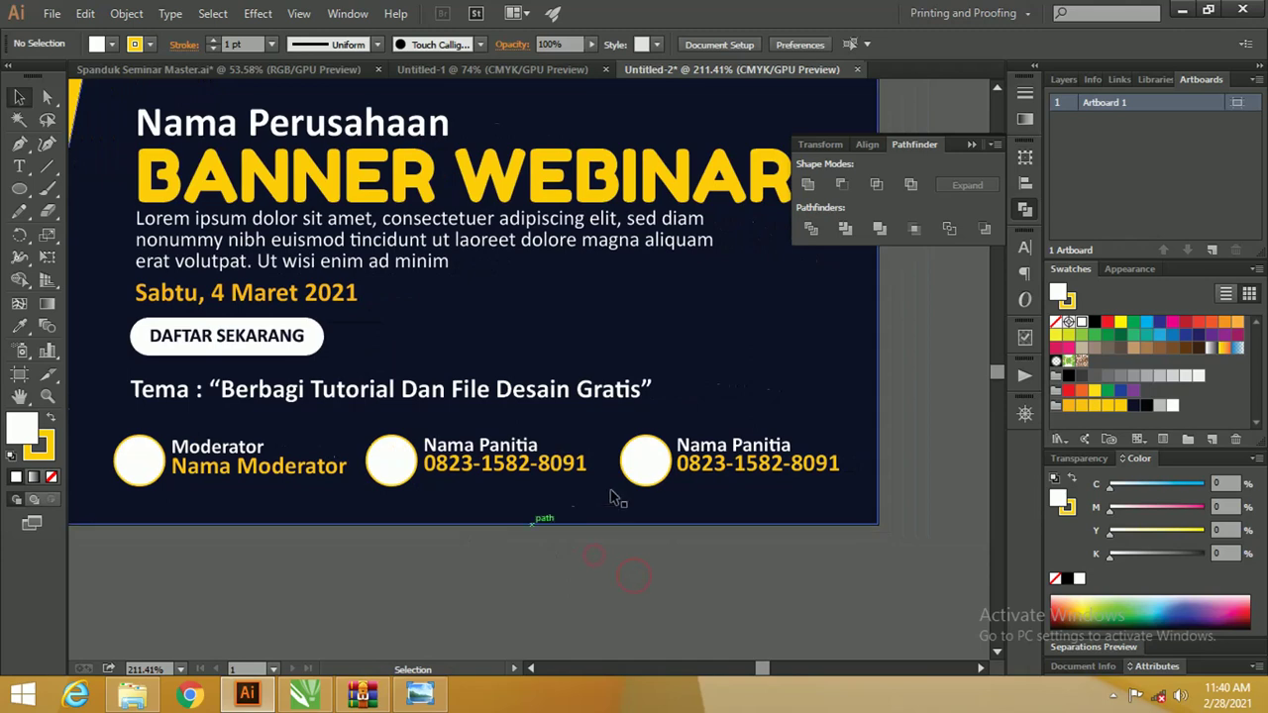
pyautogui.keyDown('shift'); pyautogui.click(730, 452); pyautogui.keyUp('shift')
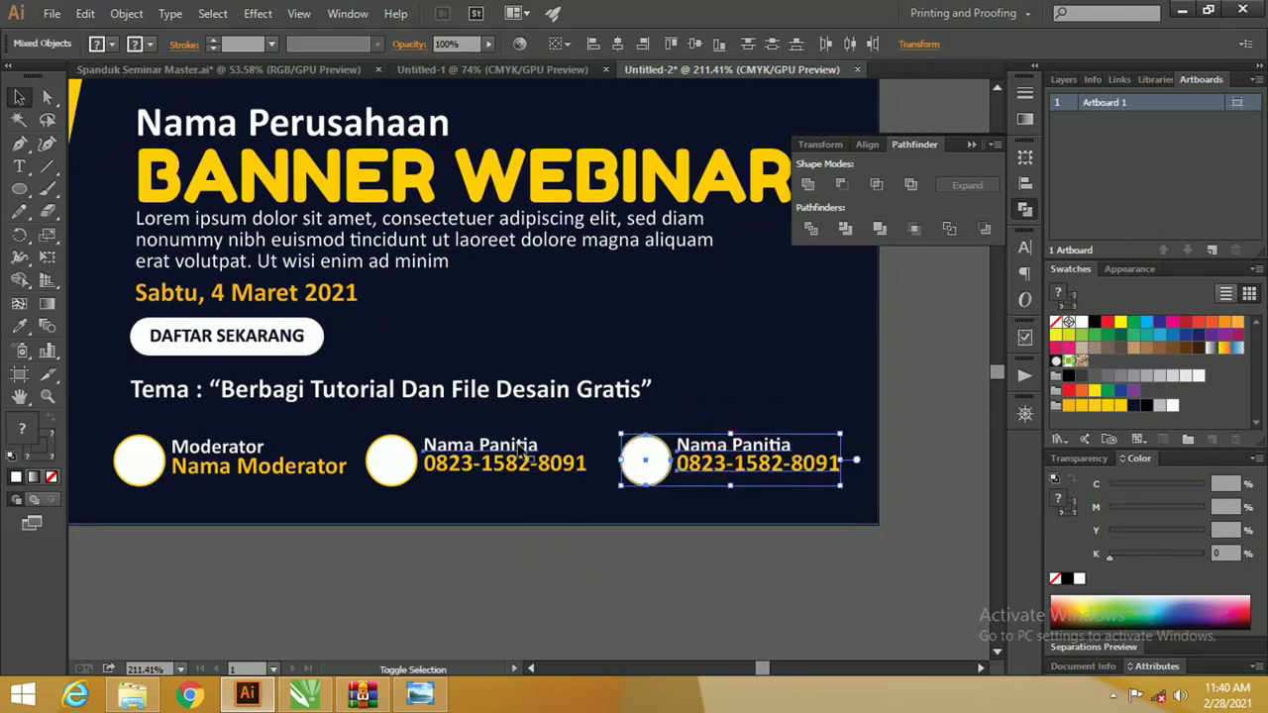
pyautogui.click(628, 585)
pyautogui.click(694, 446)
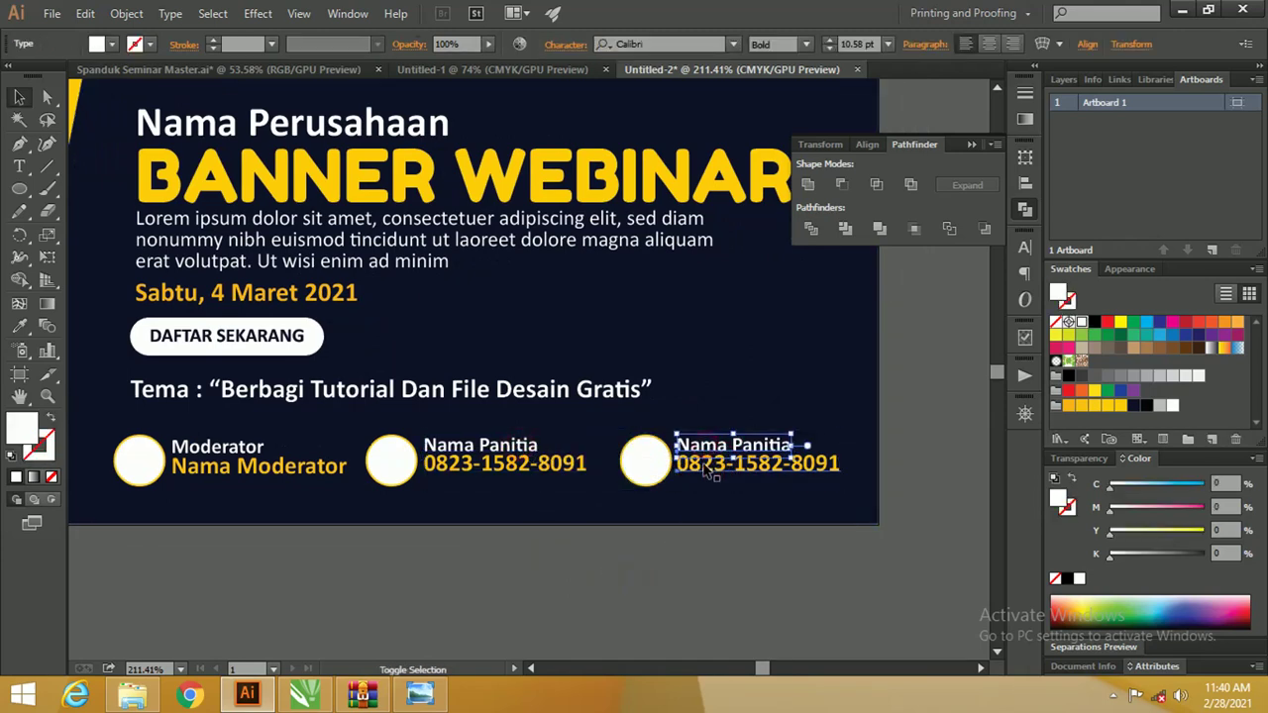
pyautogui.click(706, 474)
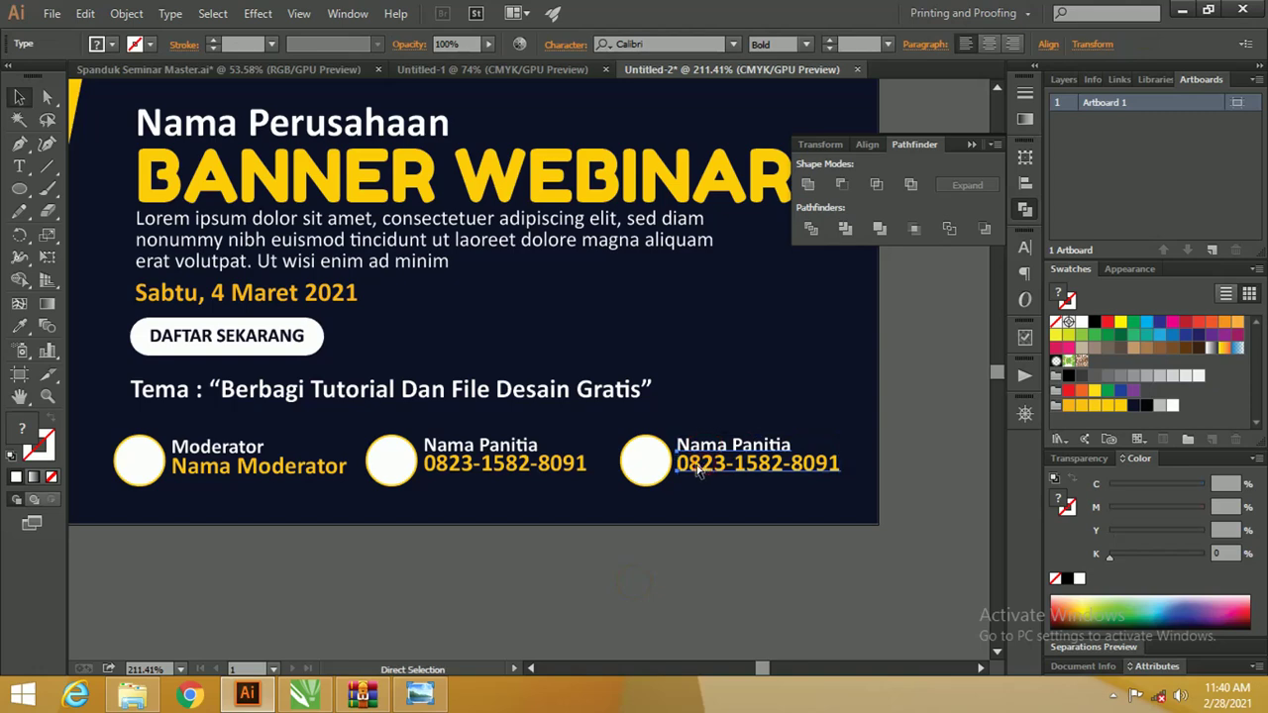
# Vertically centre the three circles with the Moderator and Nama Panitia text blocks
pyautogui.click(488, 461)
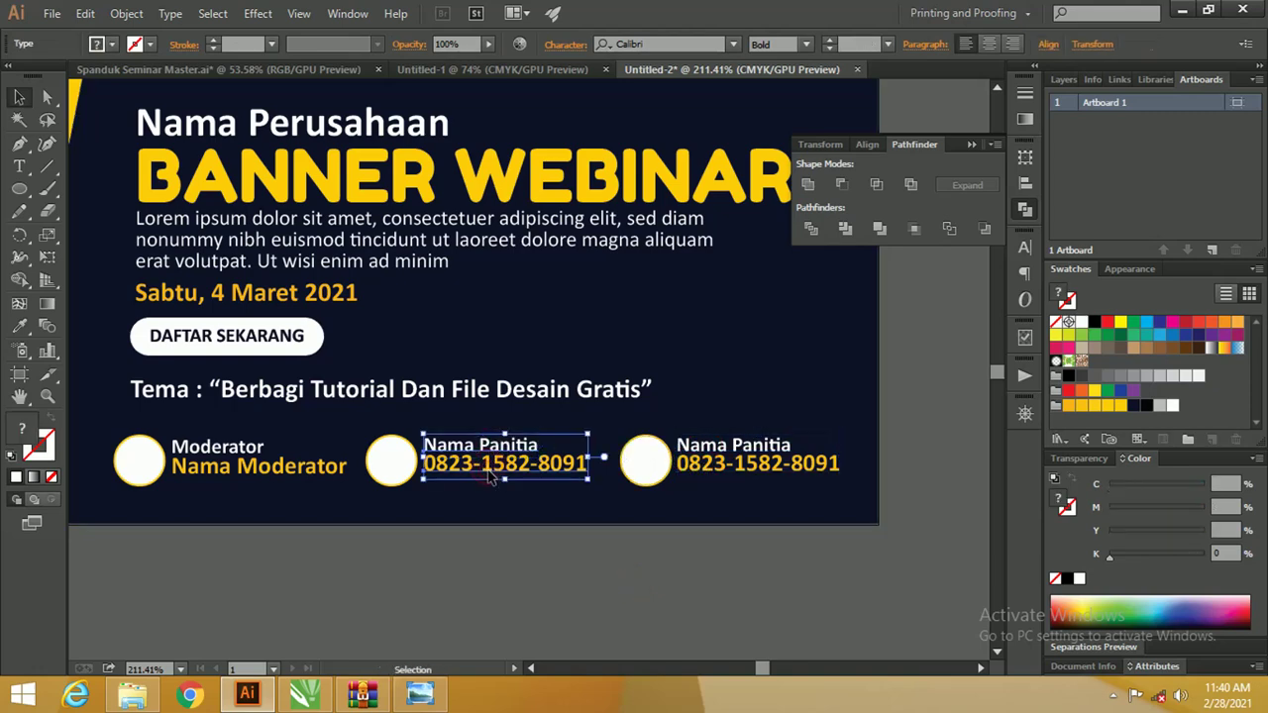
pyautogui.click(241, 452)
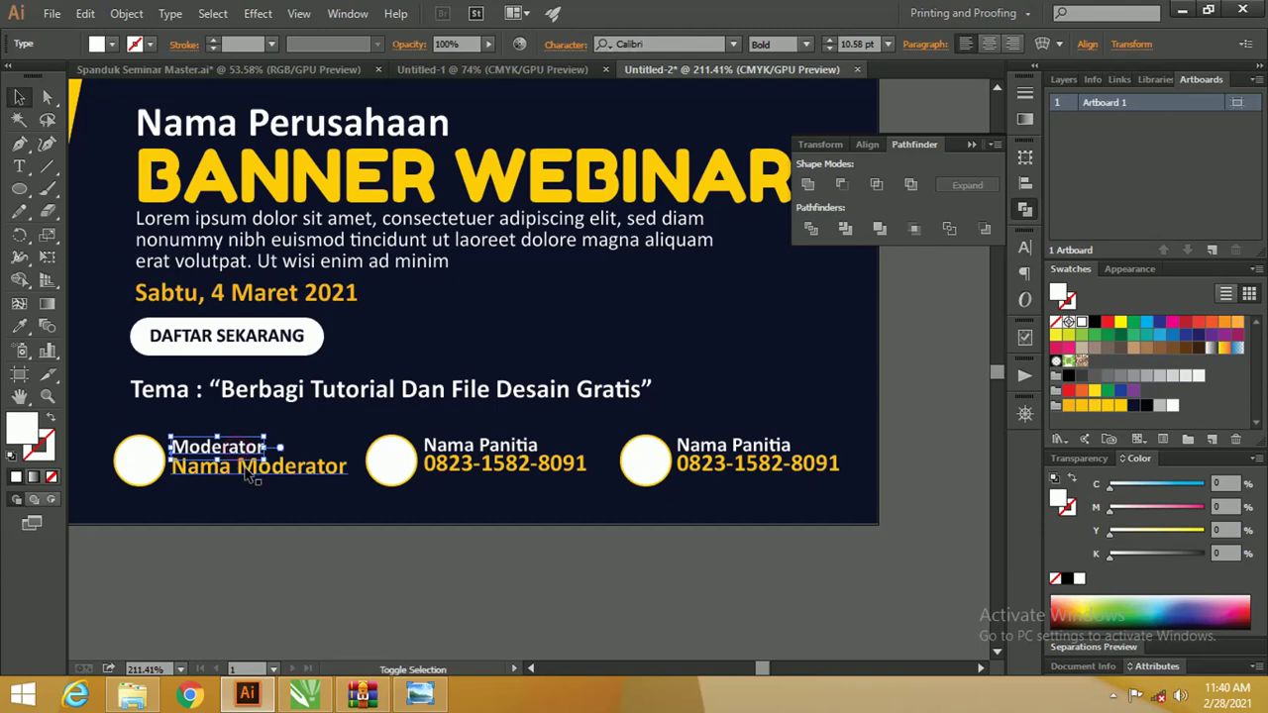
pyautogui.keyDown('shift'); pyautogui.click(252, 478); pyautogui.keyUp('shift')
pyautogui.click(139, 458)
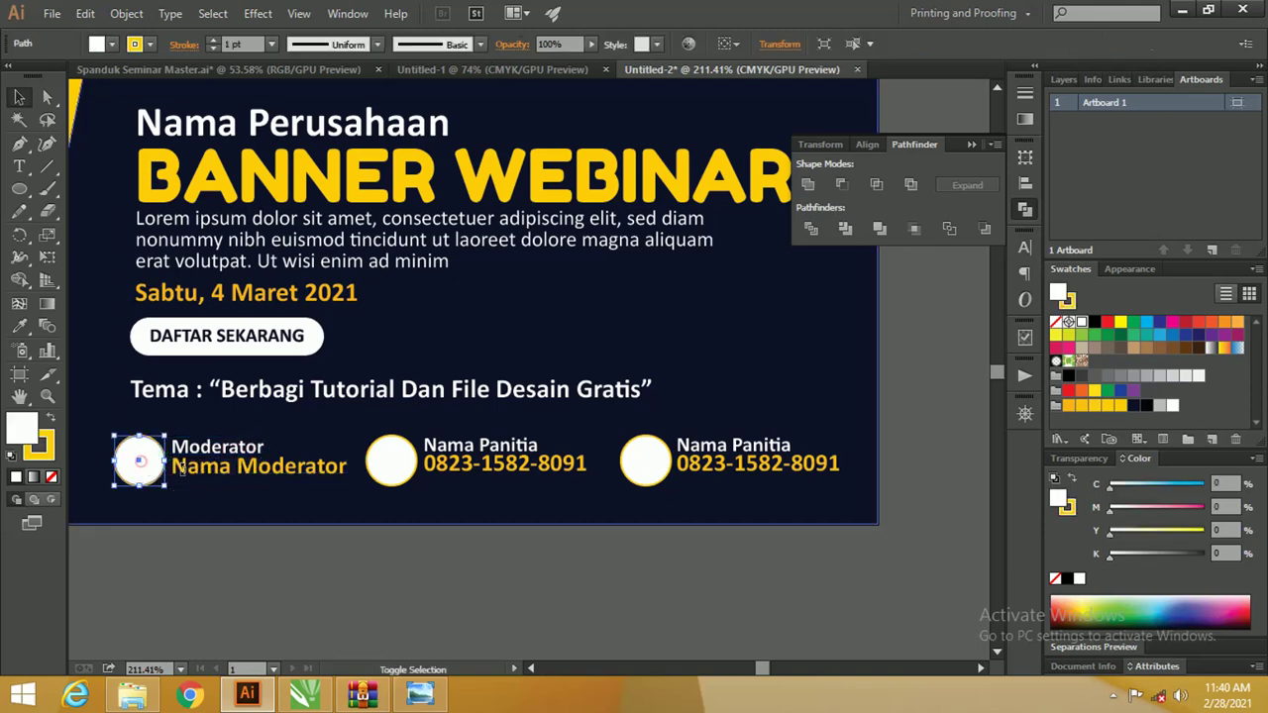
pyautogui.keyDown('shift'); pyautogui.click(253, 465); pyautogui.keyUp('shift')
pyautogui.keyDown('shift'); pyautogui.click(459, 474); pyautogui.keyUp('shift')
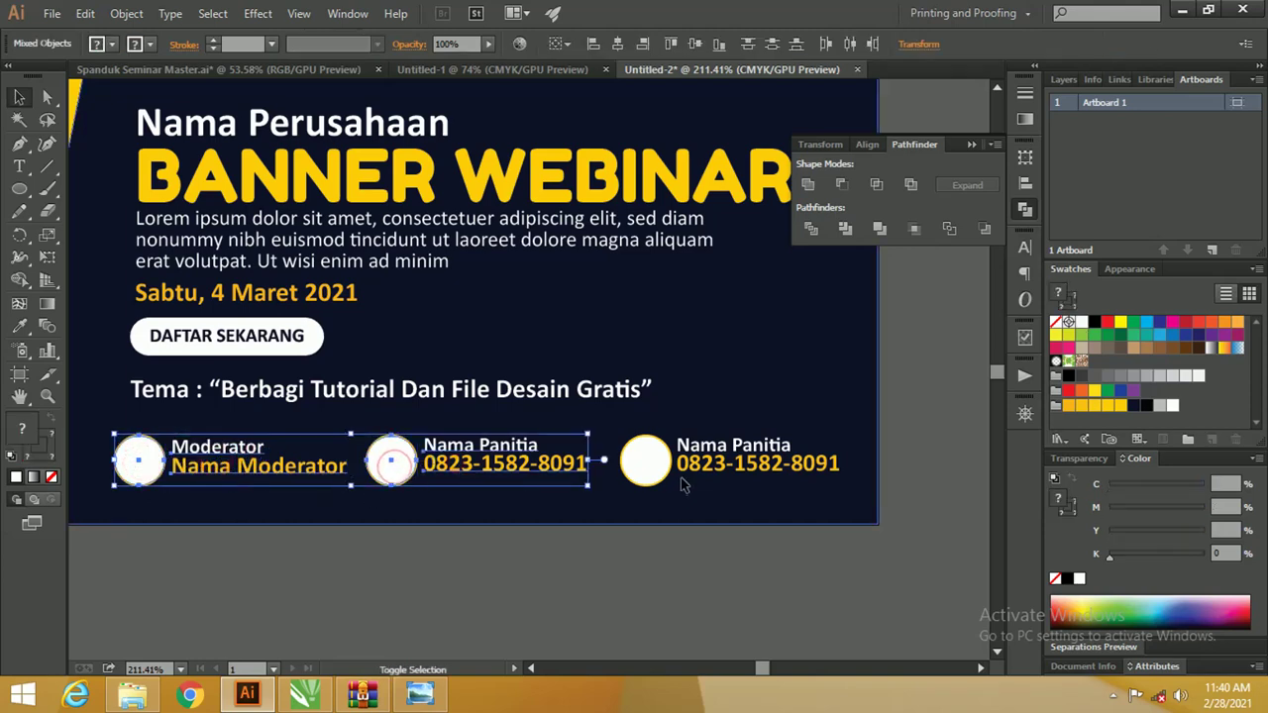
pyautogui.keyDown('shift'); pyautogui.click(656, 471); pyautogui.keyUp('shift')
pyautogui.keyDown('shift'); pyautogui.click(723, 469); pyautogui.keyUp('shift')
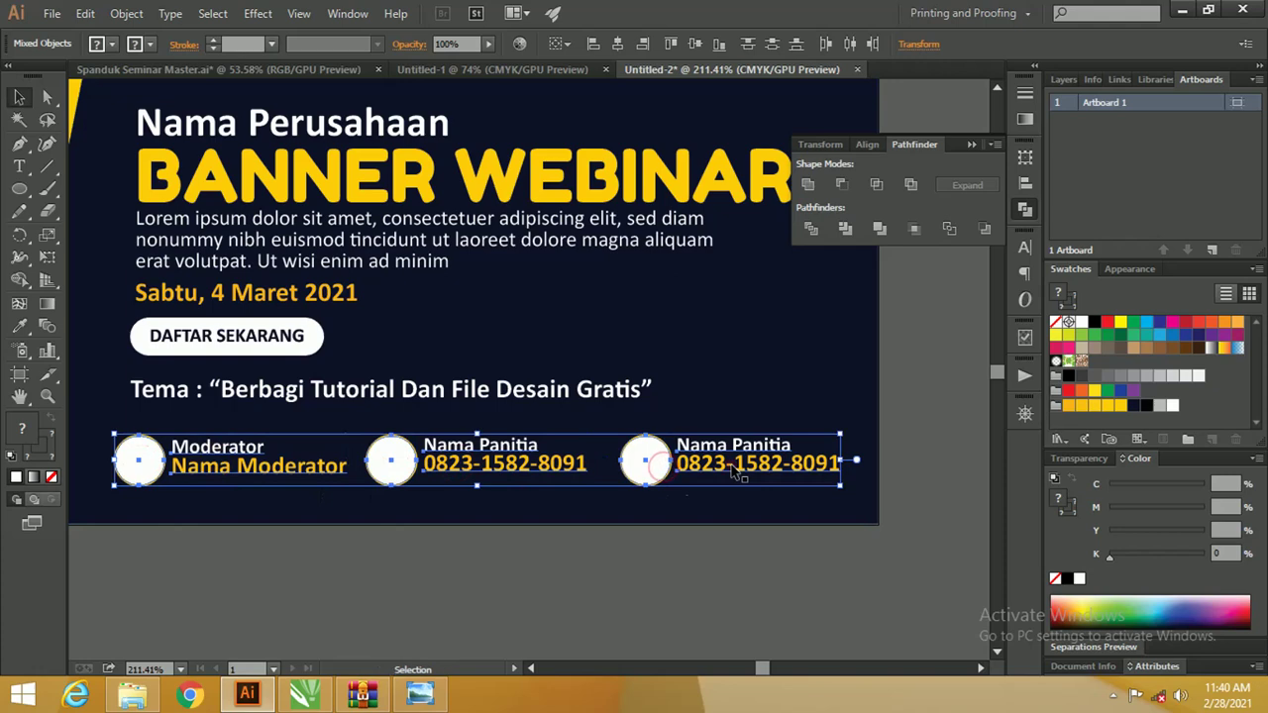
pyautogui.click(696, 44)
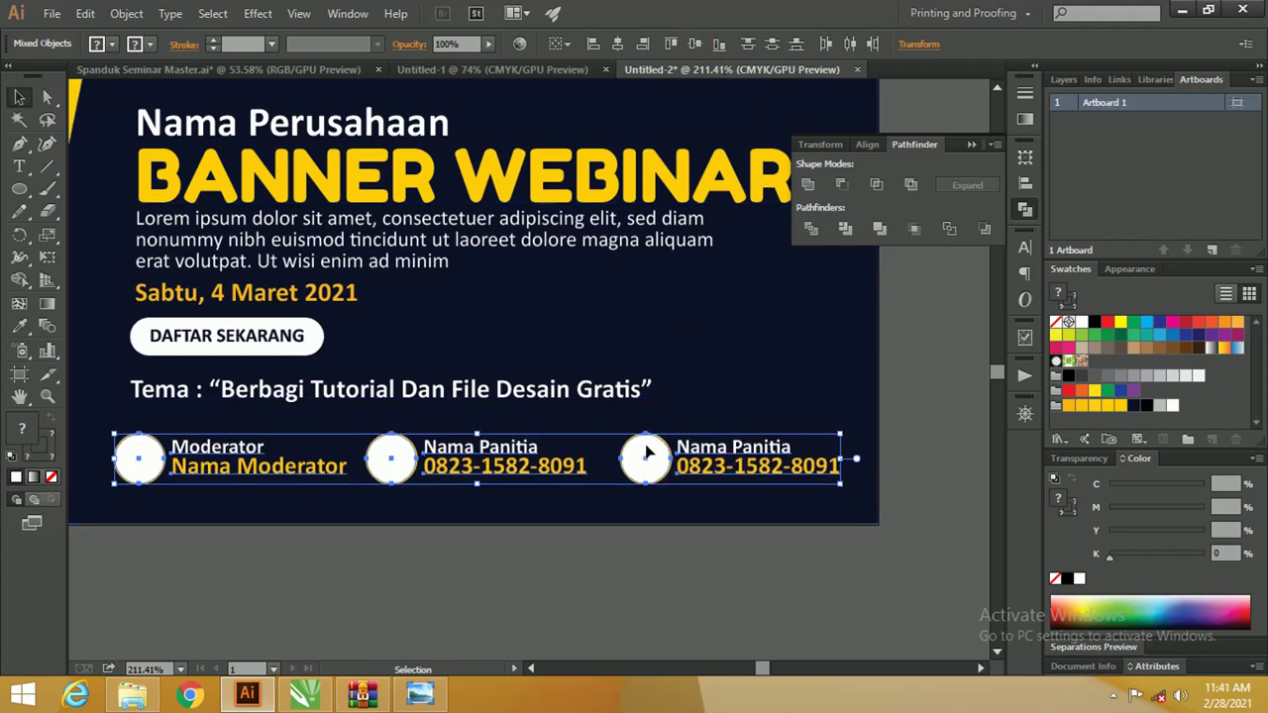
# Zoom out and move the yellow striped circle onto the banner near Nama Perusahaan
pyautogui.click(697, 526)
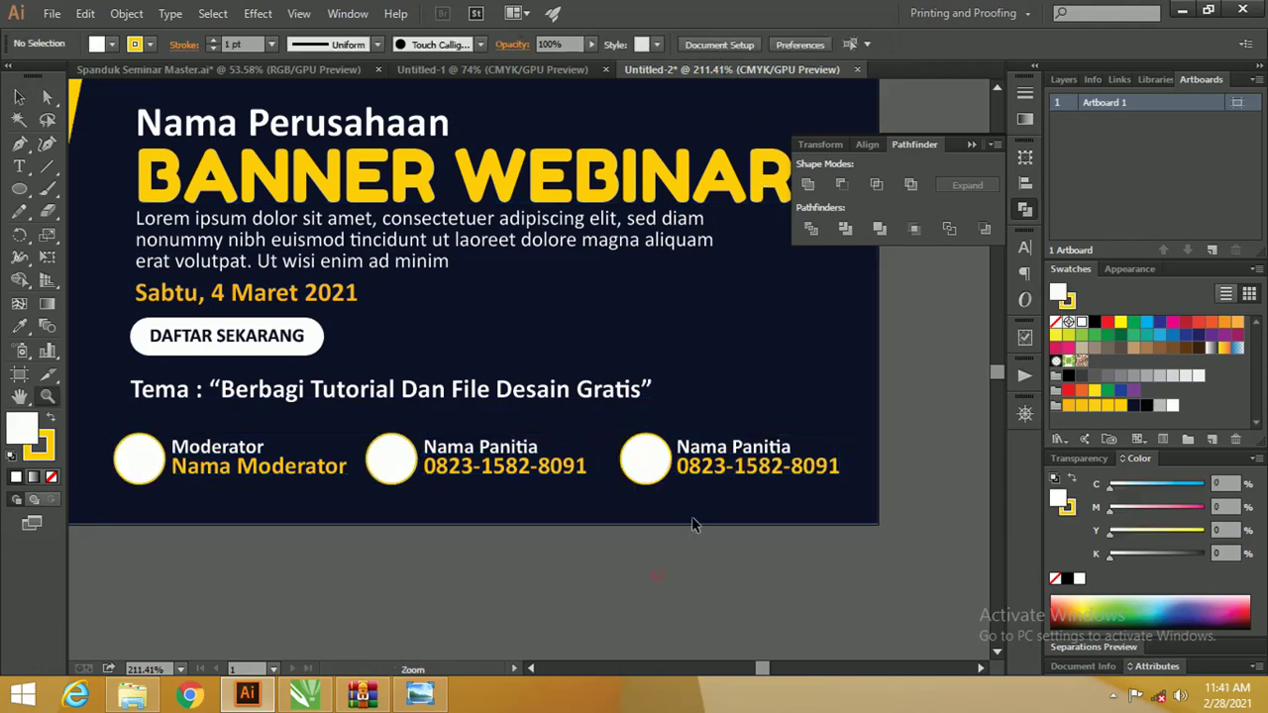
pyautogui.press('z')
pyautogui.moveTo(766, 351); pyautogui.dragTo(555, 370)
pyautogui.press('v')
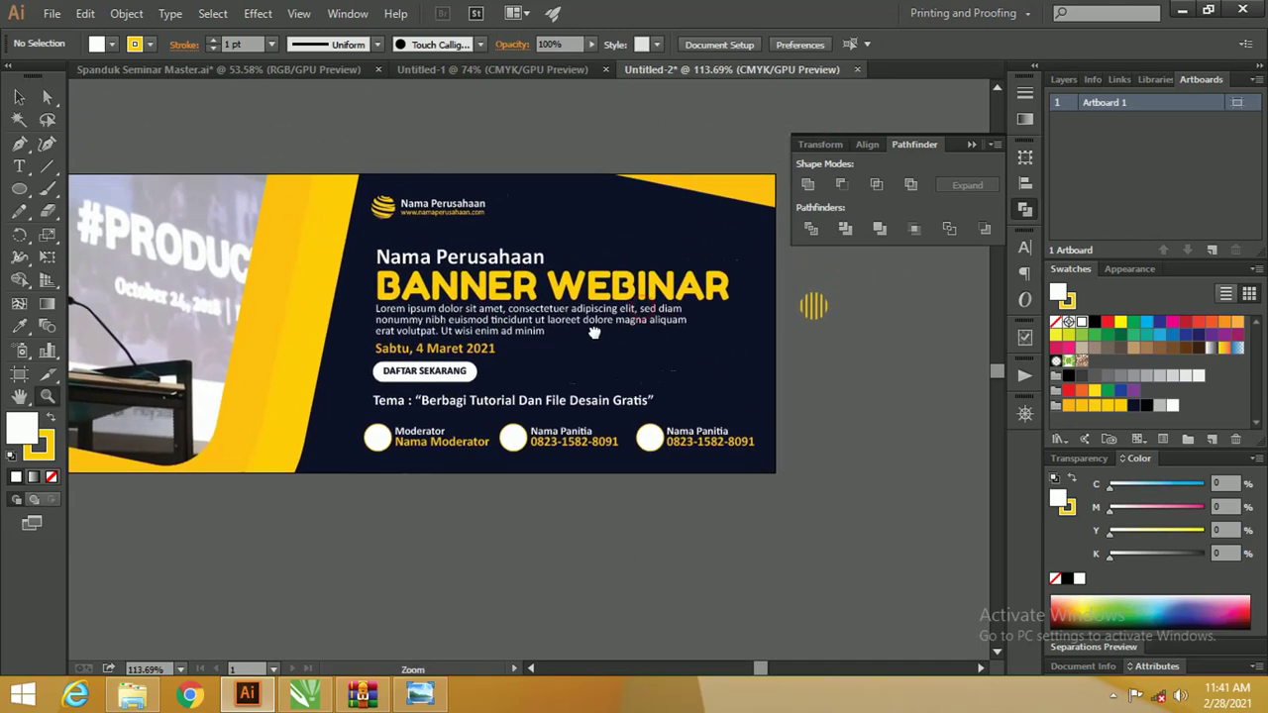
pyautogui.moveTo(812, 307); pyautogui.dragTo(366, 246)
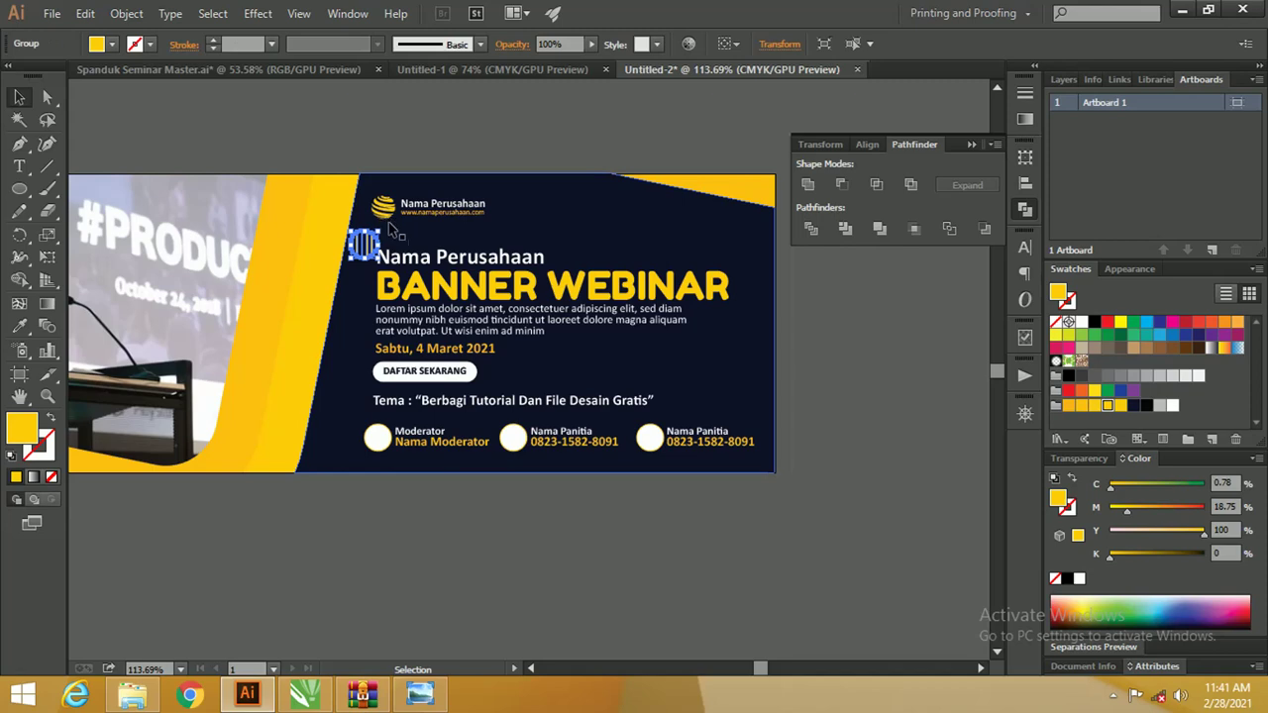
pyautogui.click(424, 158)
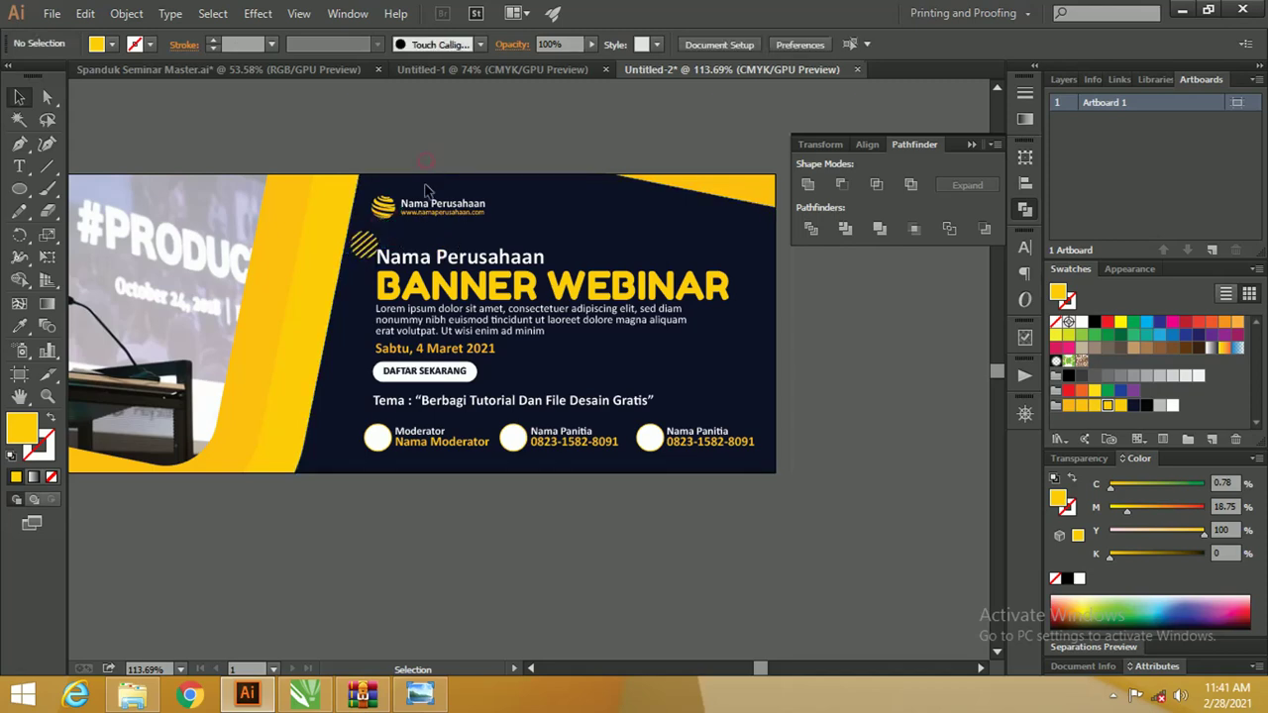
pyautogui.doubleClick(365, 244)
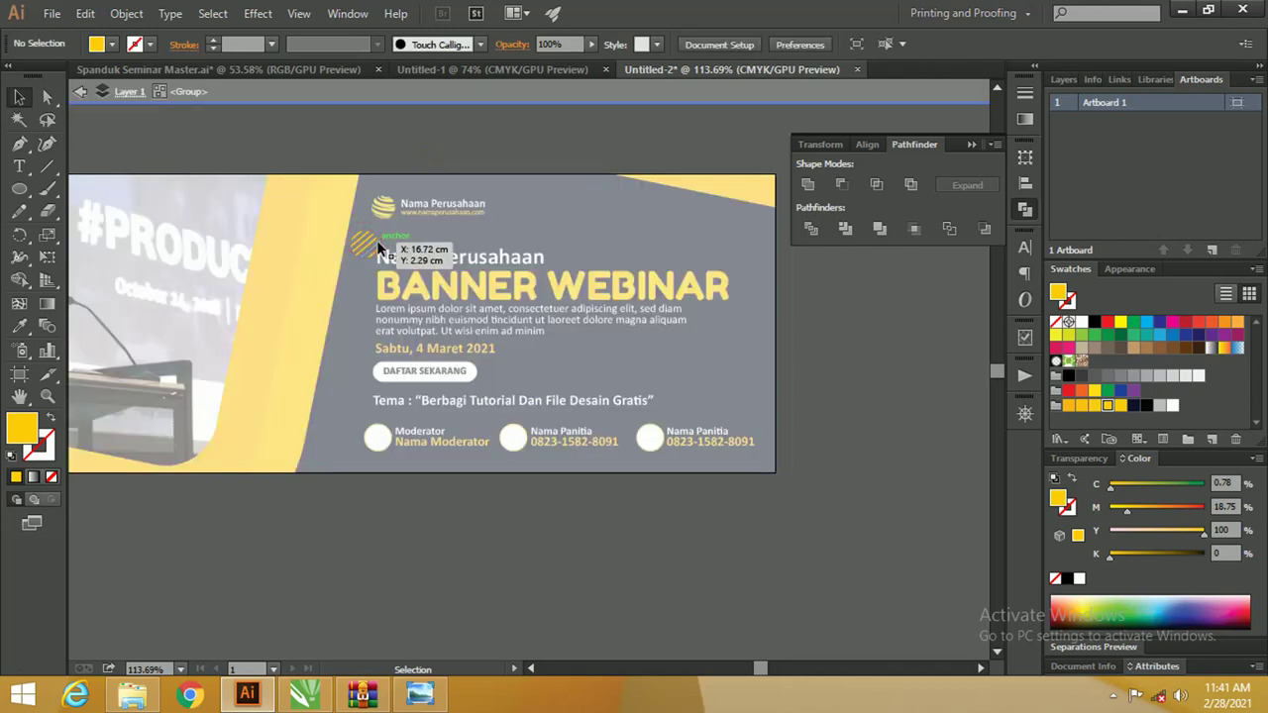
pyautogui.doubleClick(387, 141)
pyautogui.click(366, 230)
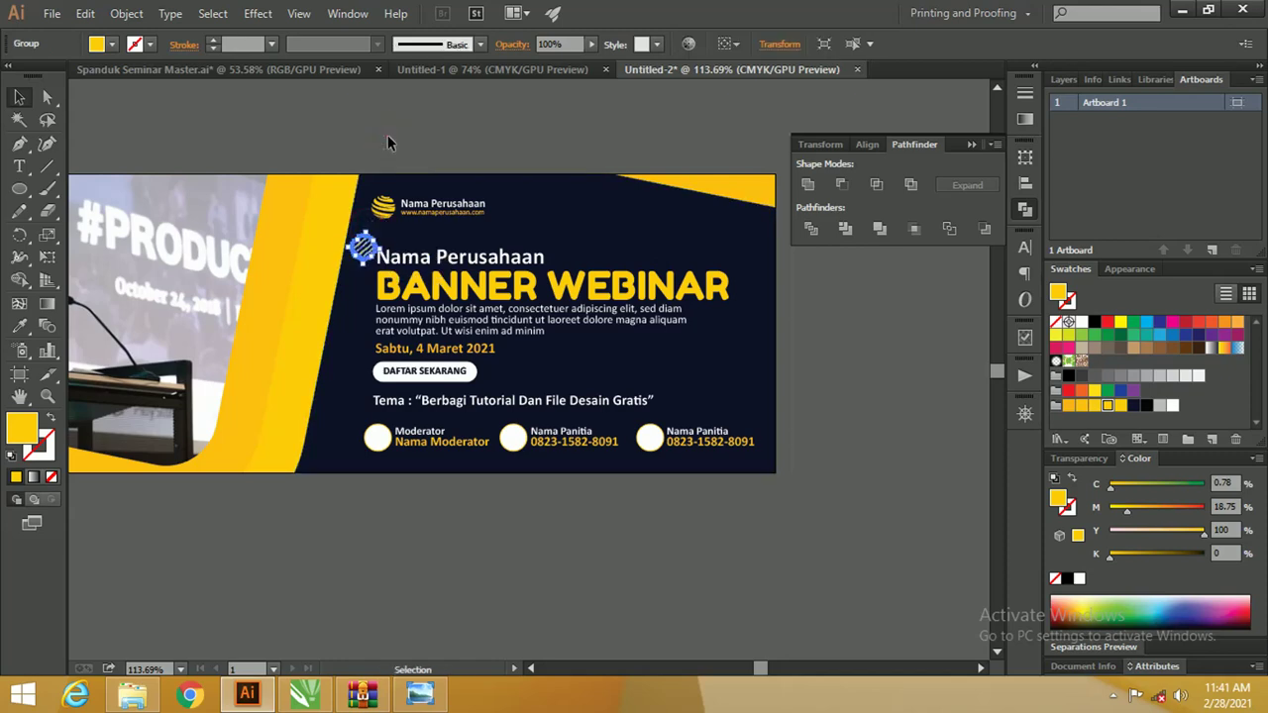
# Add a copy below the body text, shrink both, and place the other left of BANNER
pyautogui.moveTo(307, 223); pyautogui.dragTo(781, 462)
pyautogui.moveTo(605, 389); pyautogui.dragTo(527, 342)
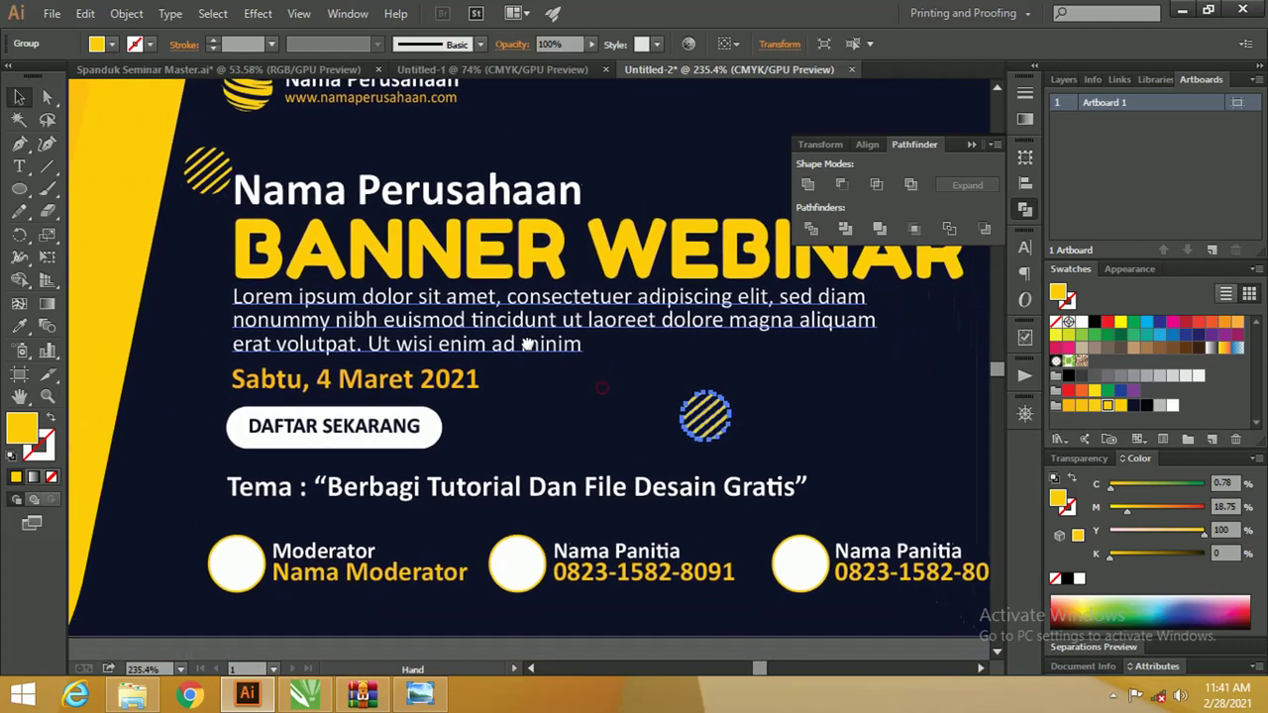
pyautogui.keyDown('shift'); pyautogui.click(205, 168); pyautogui.keyUp('shift')
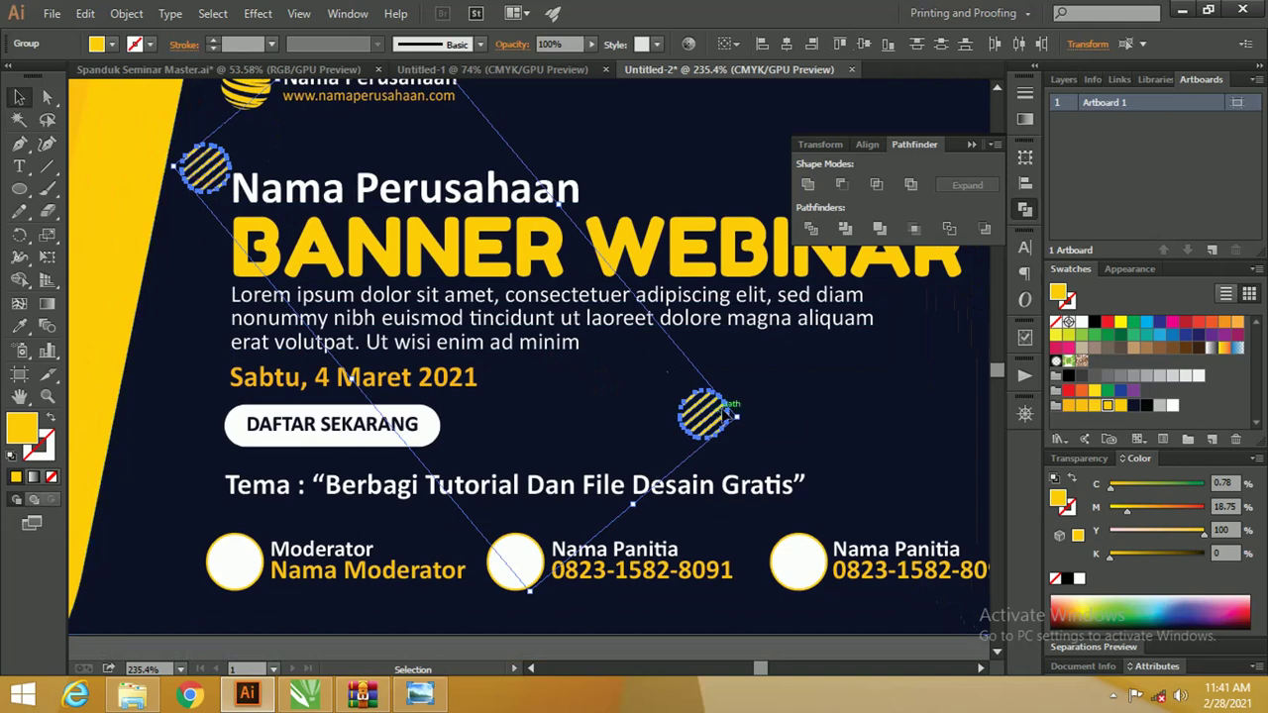
pyautogui.moveTo(730, 404); pyautogui.dragTo(664, 377)
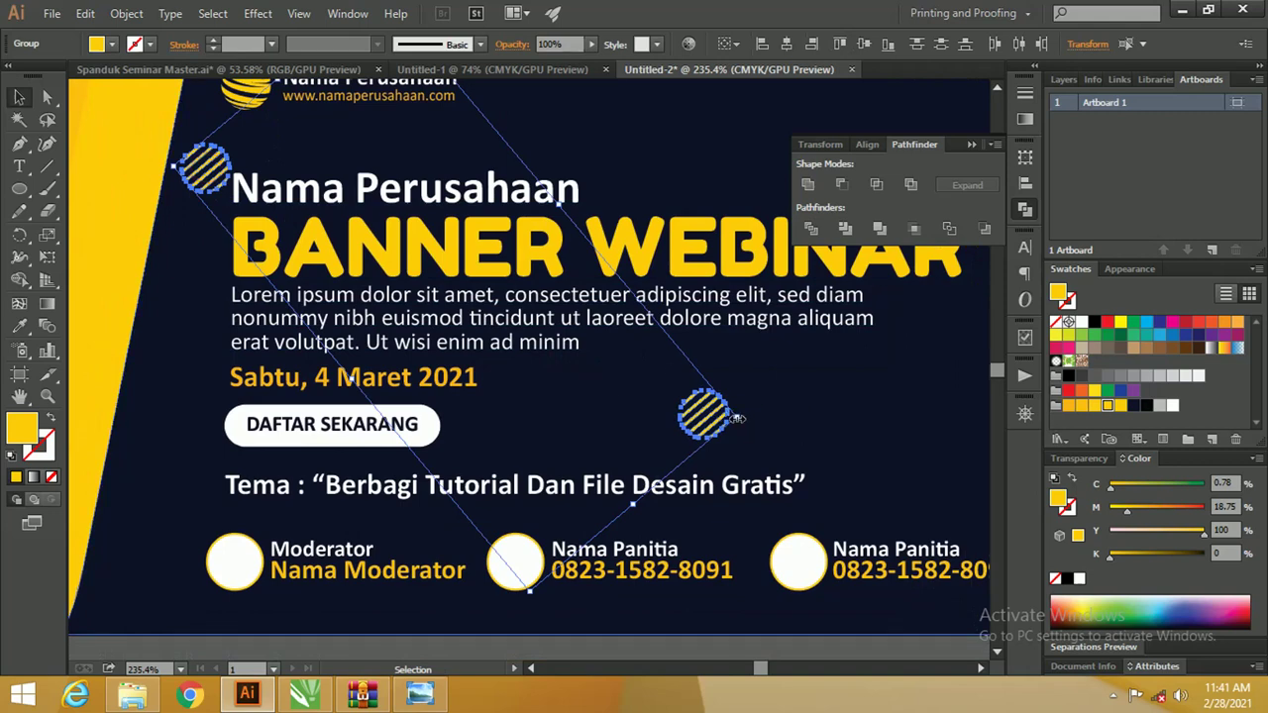
pyautogui.click(664, 377)
pyautogui.moveTo(594, 365); pyautogui.dragTo(604, 395)
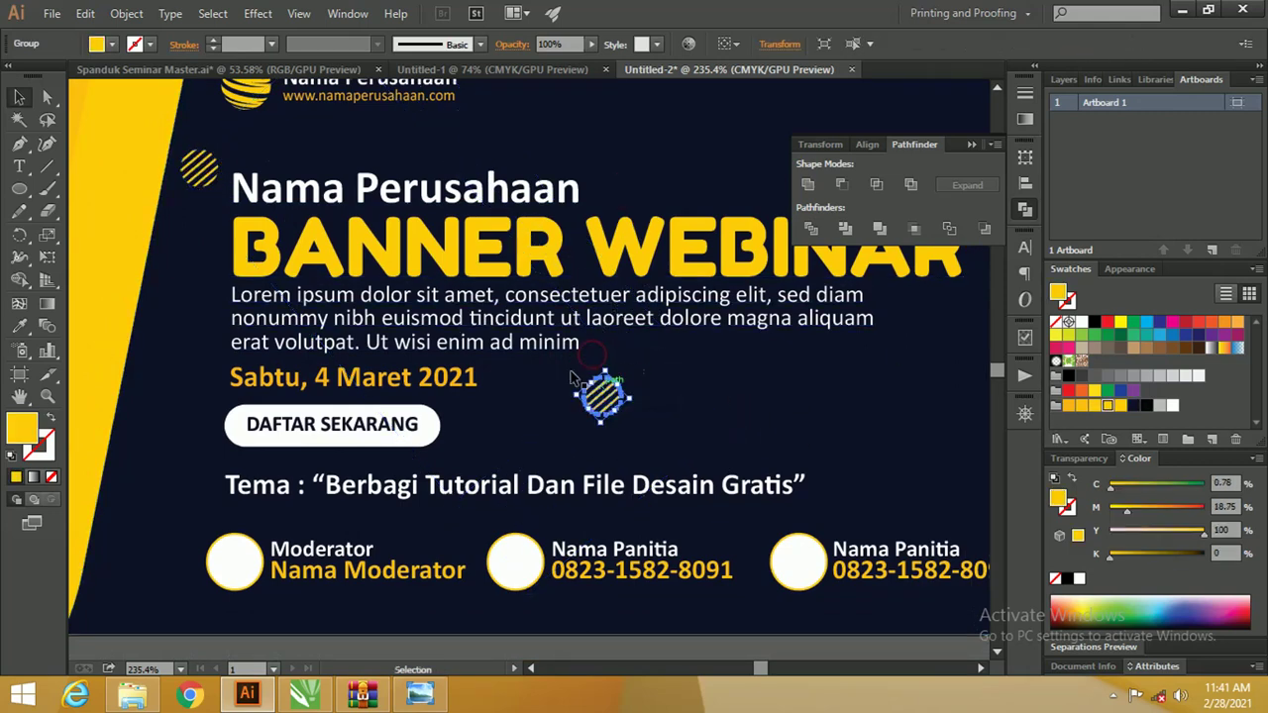
pyautogui.moveTo(200, 171); pyautogui.dragTo(198, 257)
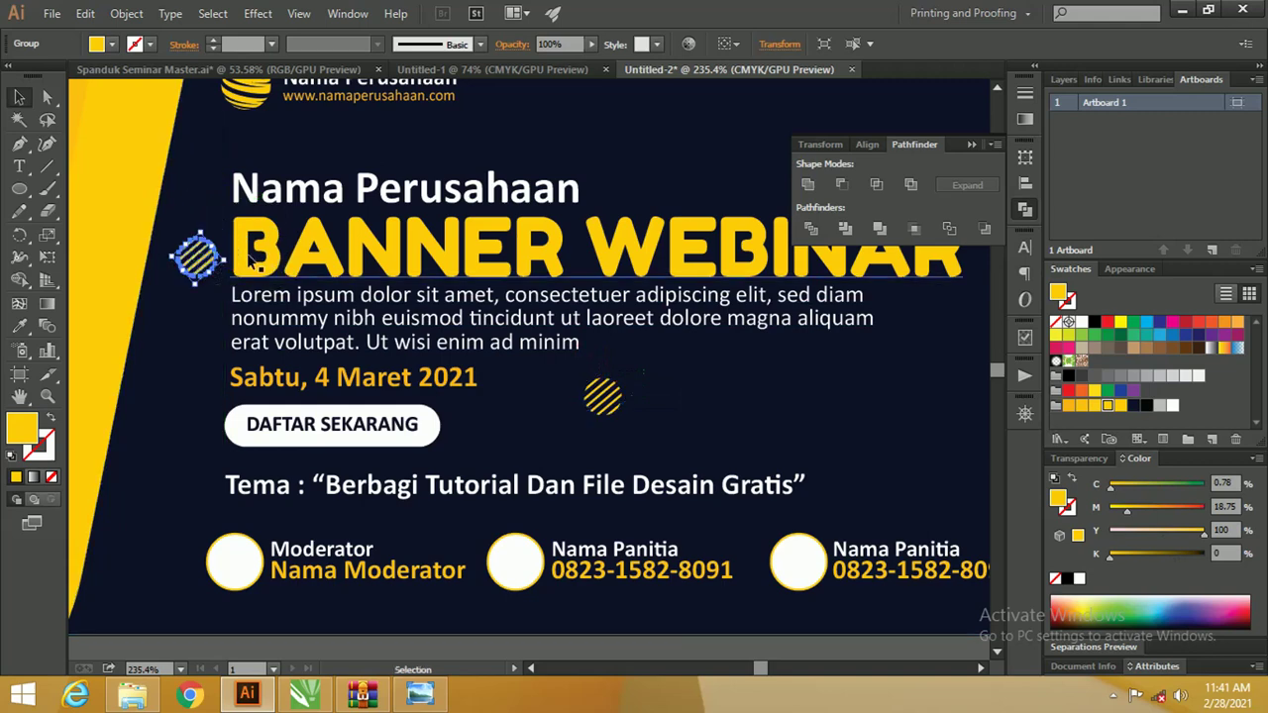
# Draw a small yellow circle and place a copy nearby
pyautogui.click(19, 189)
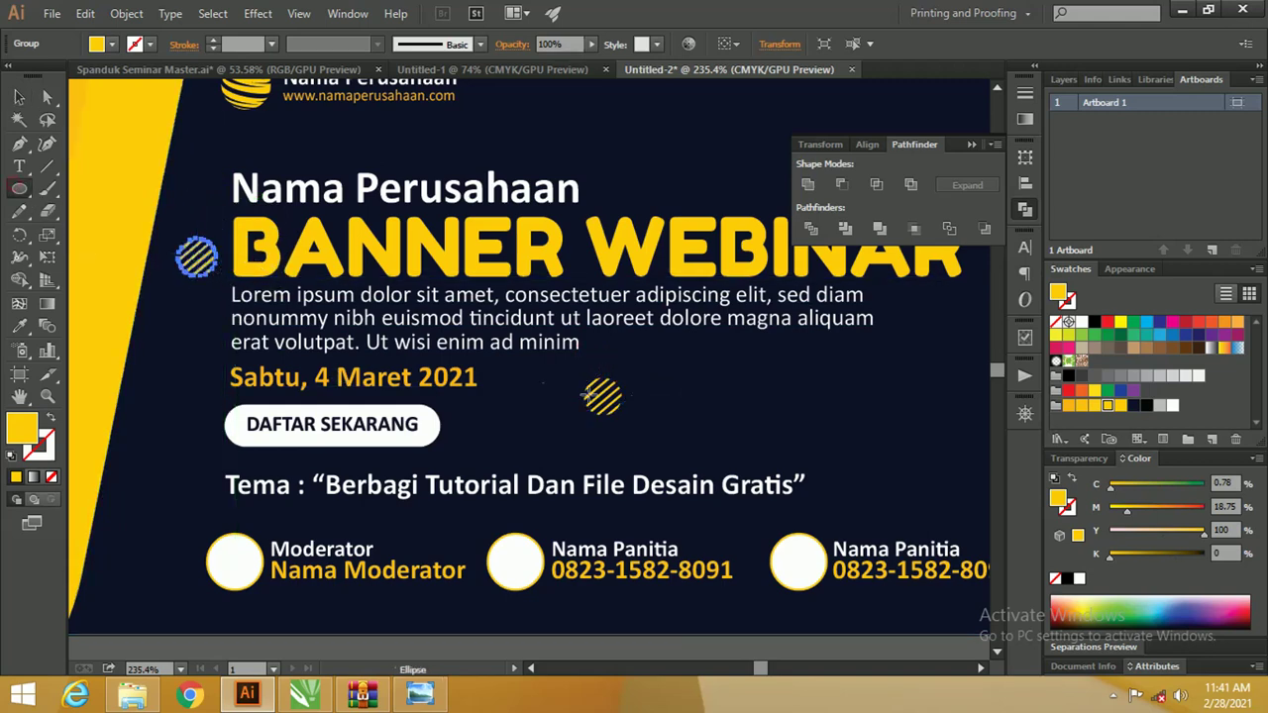
pyautogui.moveTo(710, 361); pyautogui.dragTo(771, 386)
pyautogui.press('v')
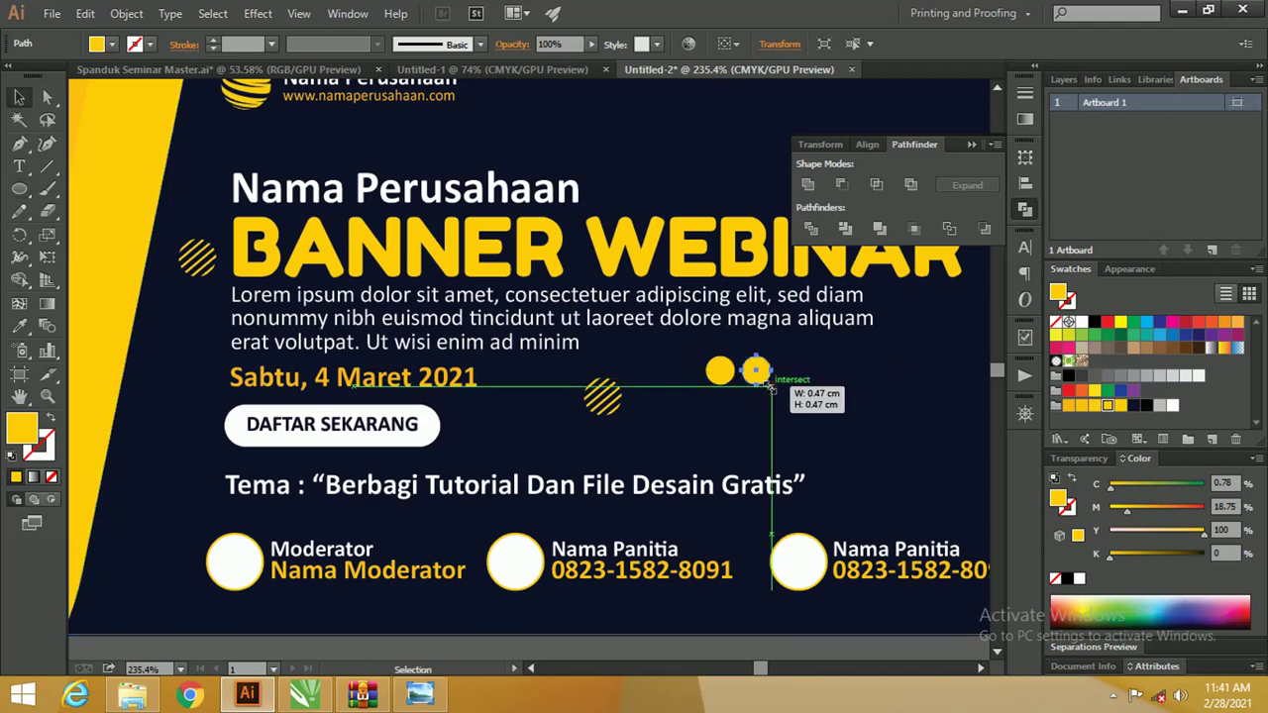
pyautogui.moveTo(771, 385)
pyautogui.mouseDown()
pyautogui.moveTo(704, 345)
pyautogui.moveTo(776, 393)
pyautogui.mouseUp()
pyautogui.click(763, 365)
pyautogui.press('z')
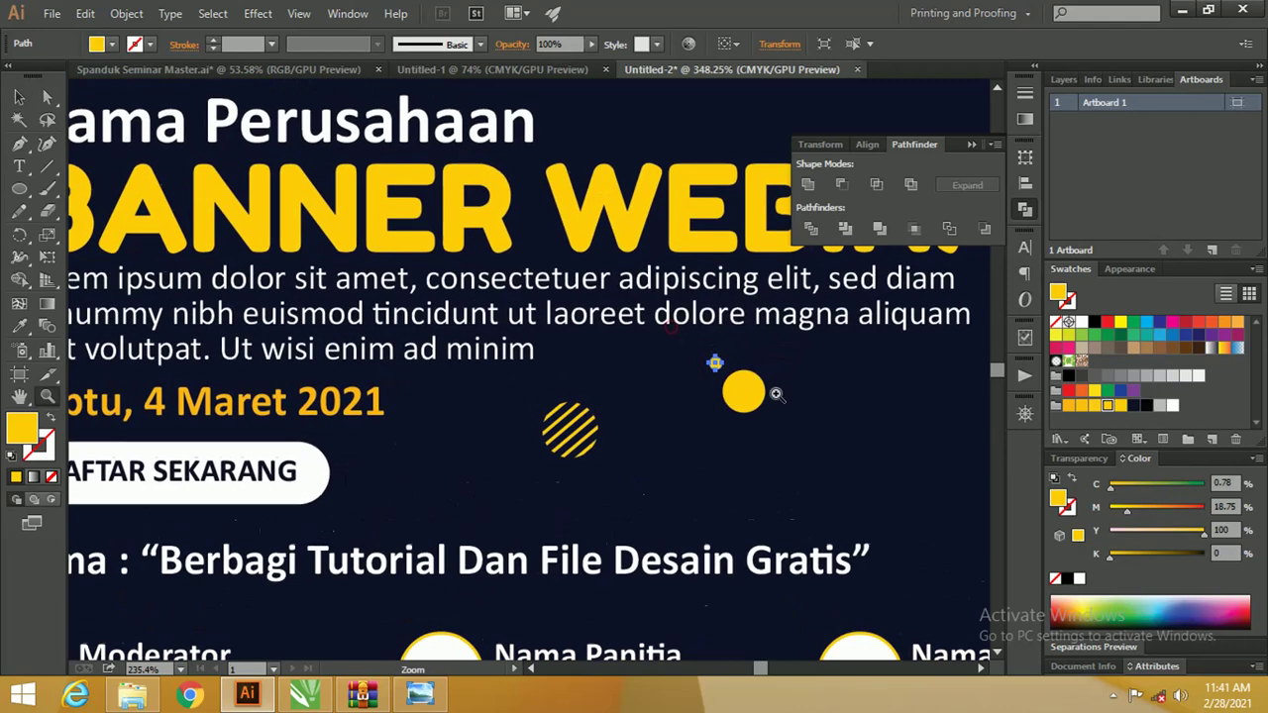
pyautogui.moveTo(580, 334); pyautogui.dragTo(625, 332)
# Resize and position the circles, then group all three yellow dots with Ctrl+G
pyautogui.keyDown('ctrl'); pyautogui.click(558, 310); pyautogui.keyUp('ctrl')
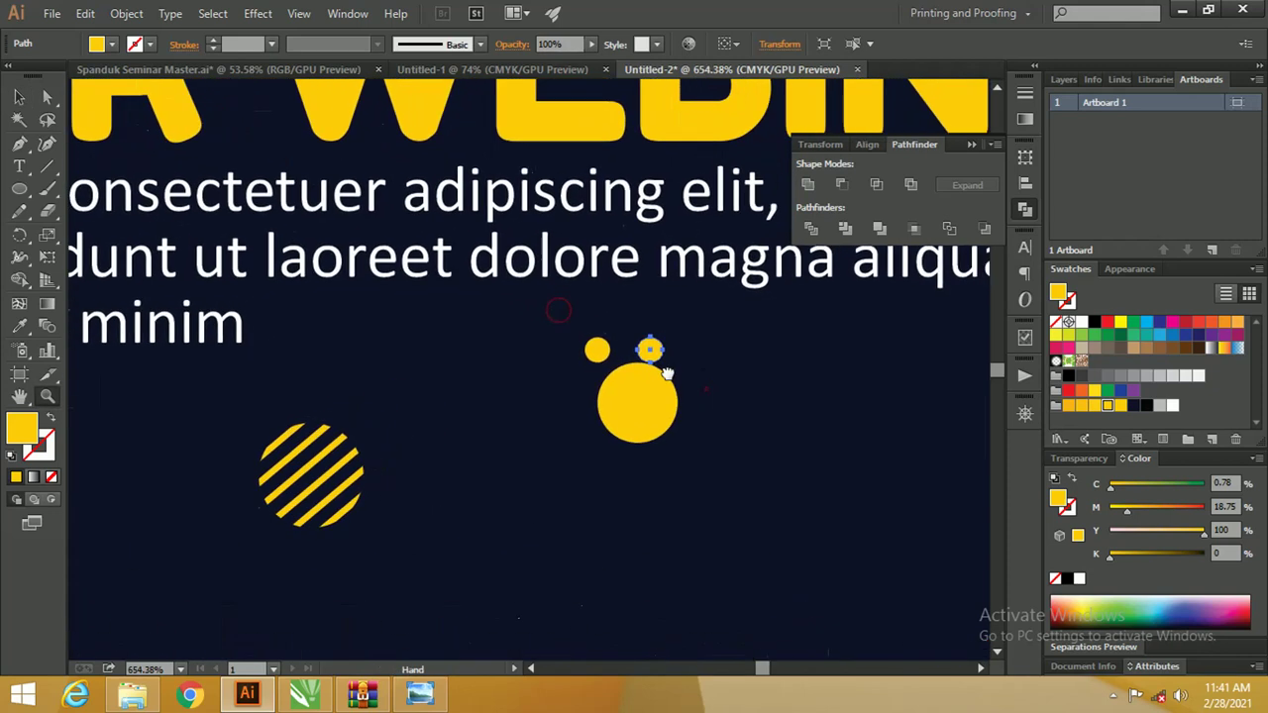
pyautogui.moveTo(705, 388); pyautogui.dragTo(667, 374)
pyautogui.moveTo(631, 320)
pyautogui.mouseDown()
pyautogui.moveTo(636, 309)
pyautogui.moveTo(614, 327)
pyautogui.mouseUp()
pyautogui.keyDown('shift'); pyautogui.click(604, 385); pyautogui.keyUp('shift')
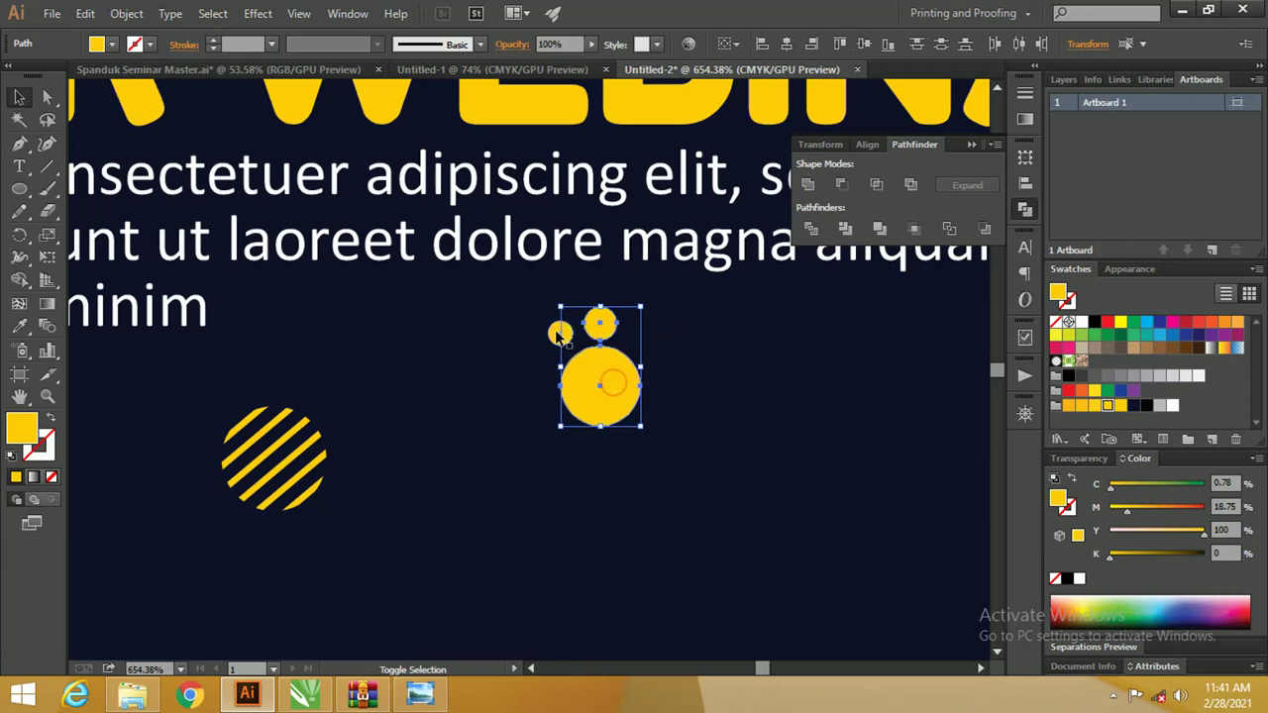
pyautogui.keyDown('shift'); pyautogui.click(560, 334); pyautogui.keyUp('shift')
pyautogui.hotkey('ctrl', 'g')
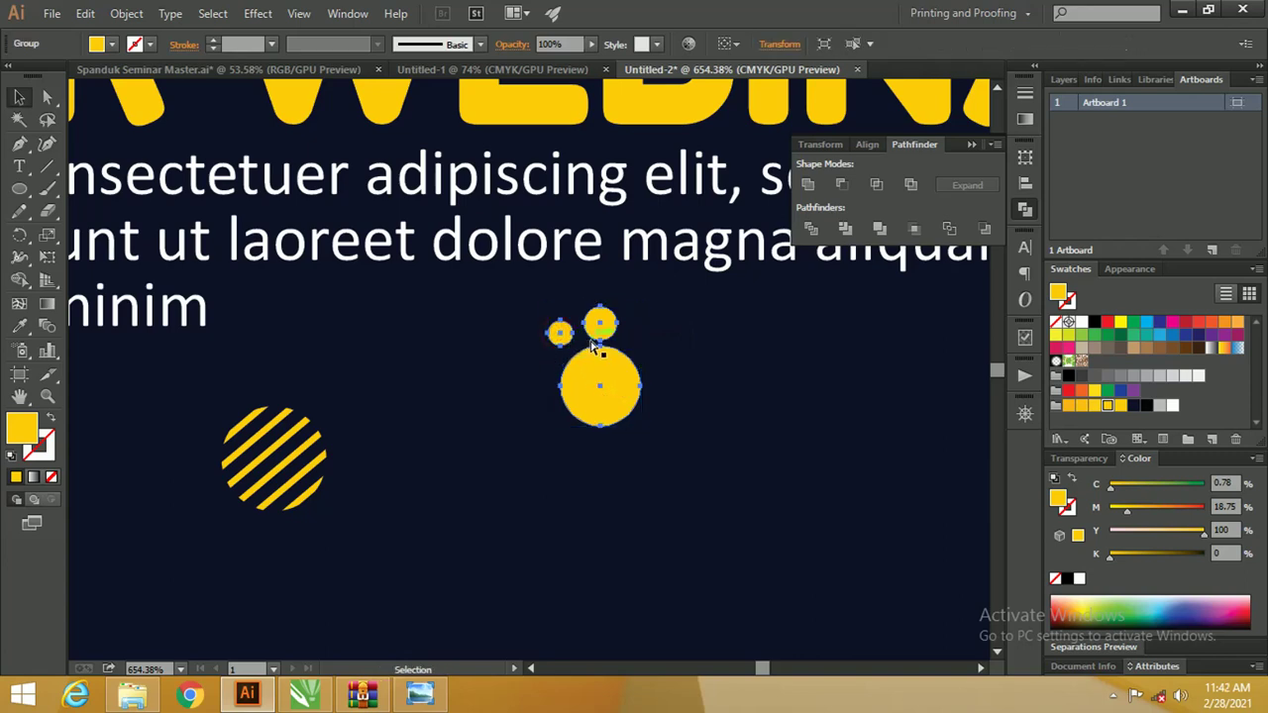
pyautogui.hotkey('ctrl', '-')
pyautogui.hotkey('ctrl', '-')
pyautogui.hotkey('ctrl', '-')
pyautogui.hotkey('ctrl', '-')
pyautogui.hotkey('ctrl', '-')
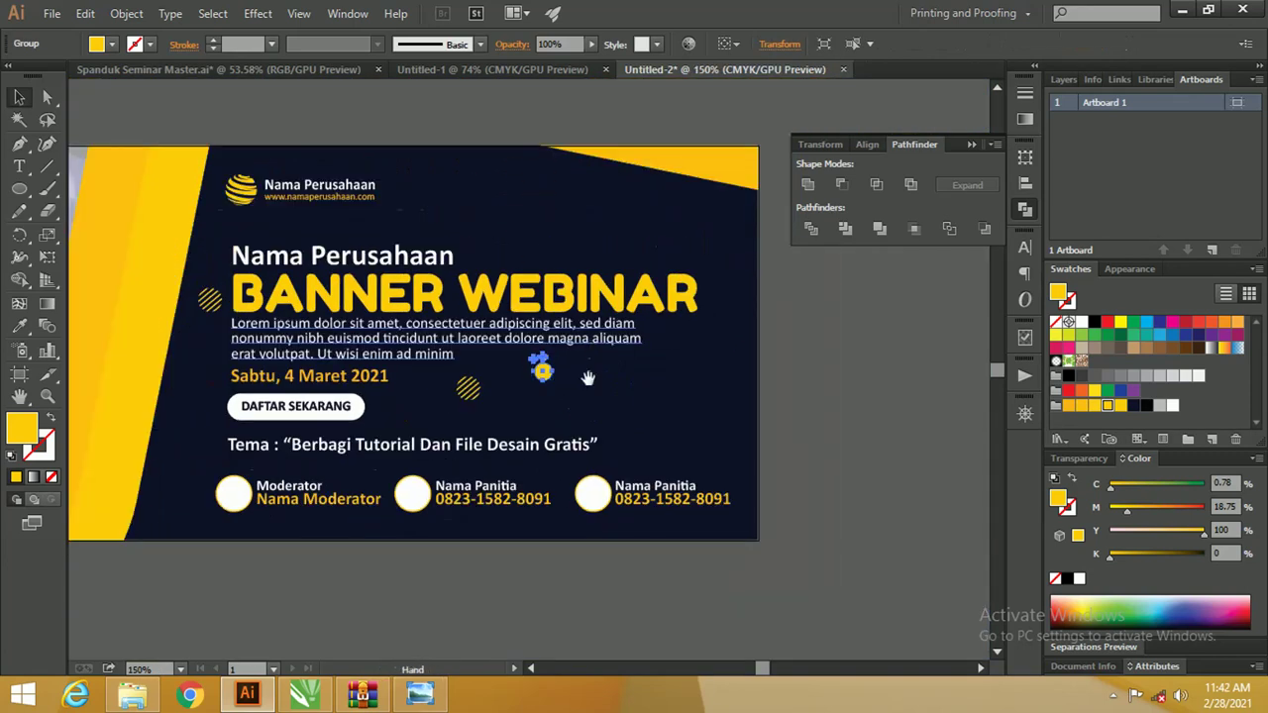
# Place a rotated copy of the dot cluster above the title and nudge the original below the body text
pyautogui.moveTo(587, 377)
pyautogui.mouseDown()
pyautogui.moveTo(620, 358)
pyautogui.moveTo(603, 375)
pyautogui.moveTo(495, 243)
pyautogui.moveTo(505, 283)
pyautogui.mouseUp()
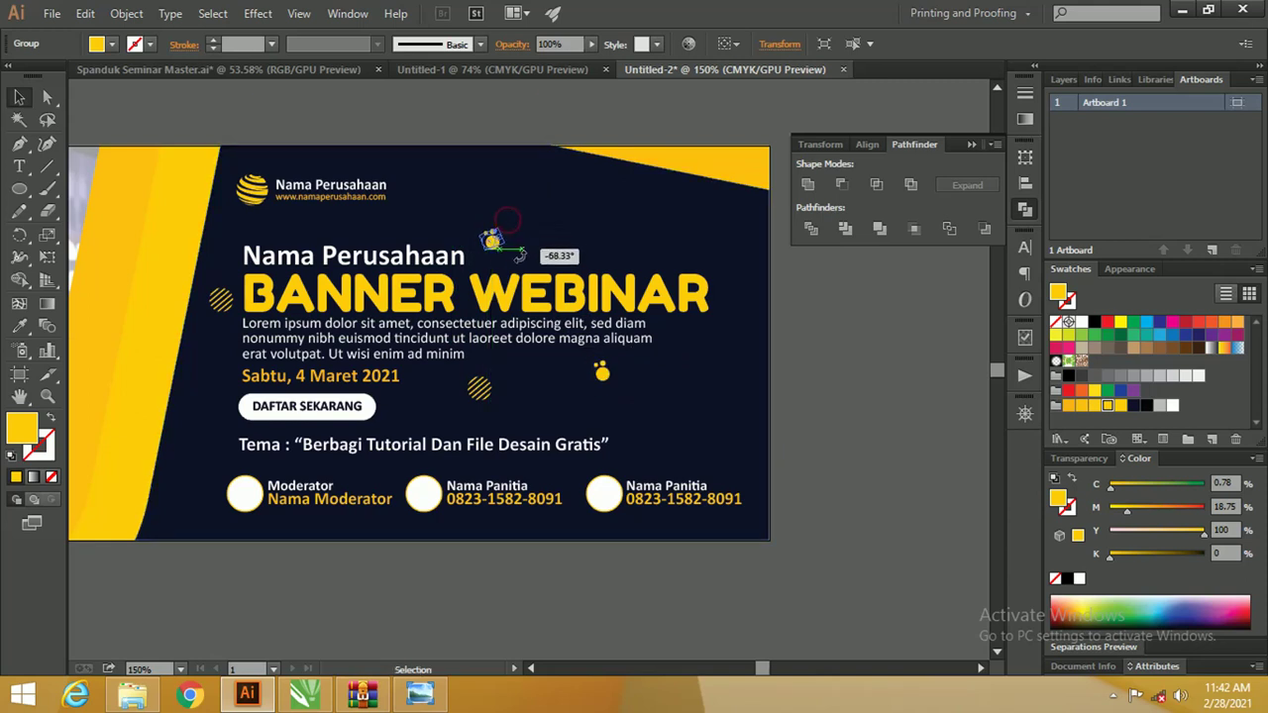
pyautogui.moveTo(626, 378); pyautogui.dragTo(543, 374)
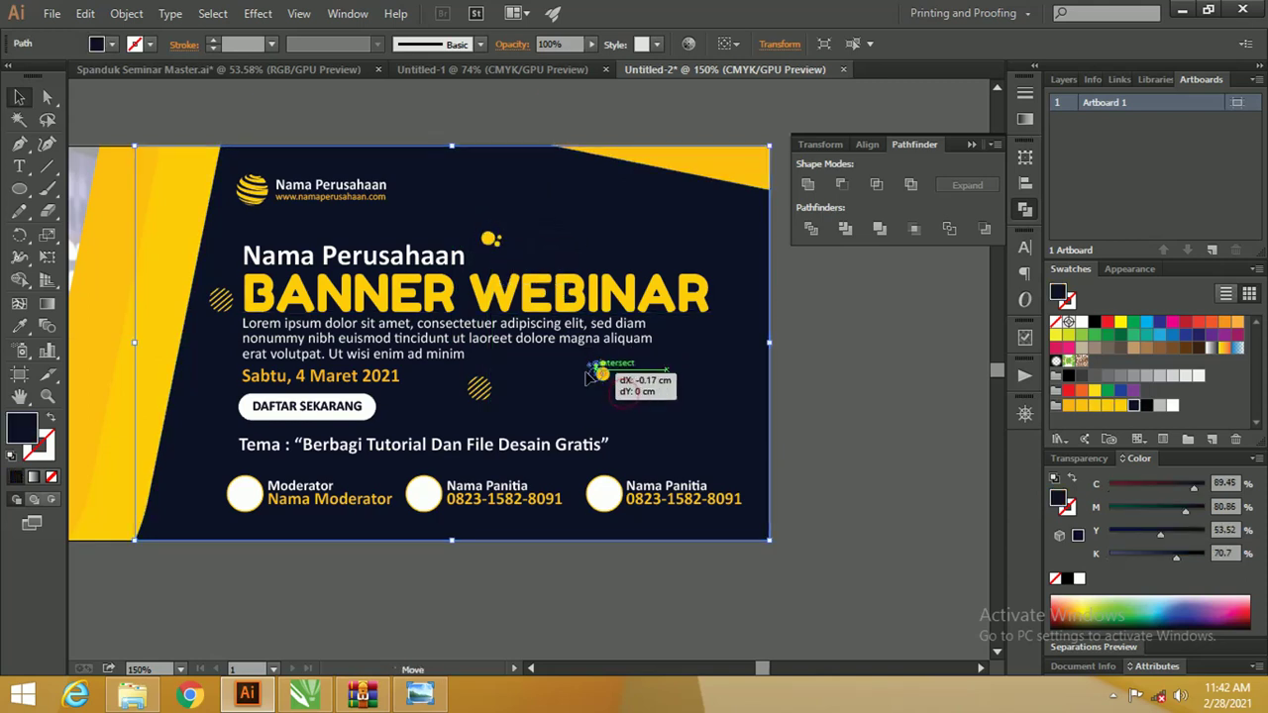
pyautogui.click(543, 373)
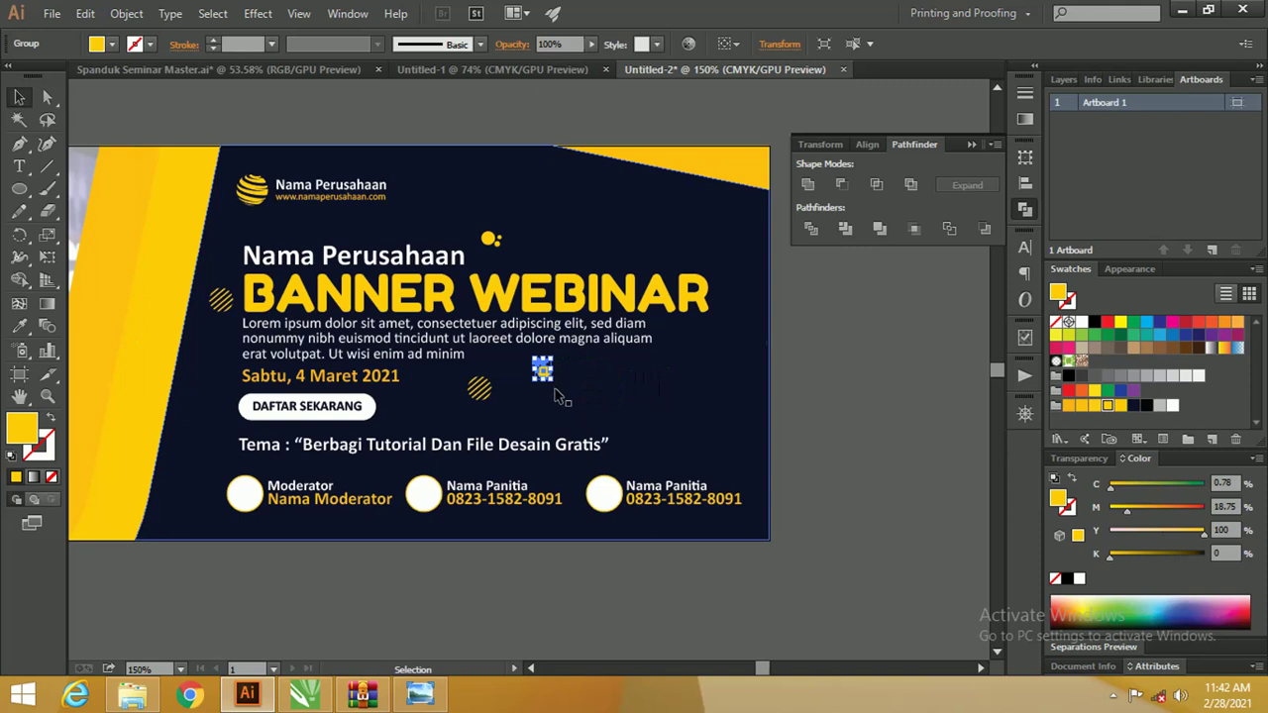
pyautogui.moveTo(558, 391); pyautogui.dragTo(563, 394)
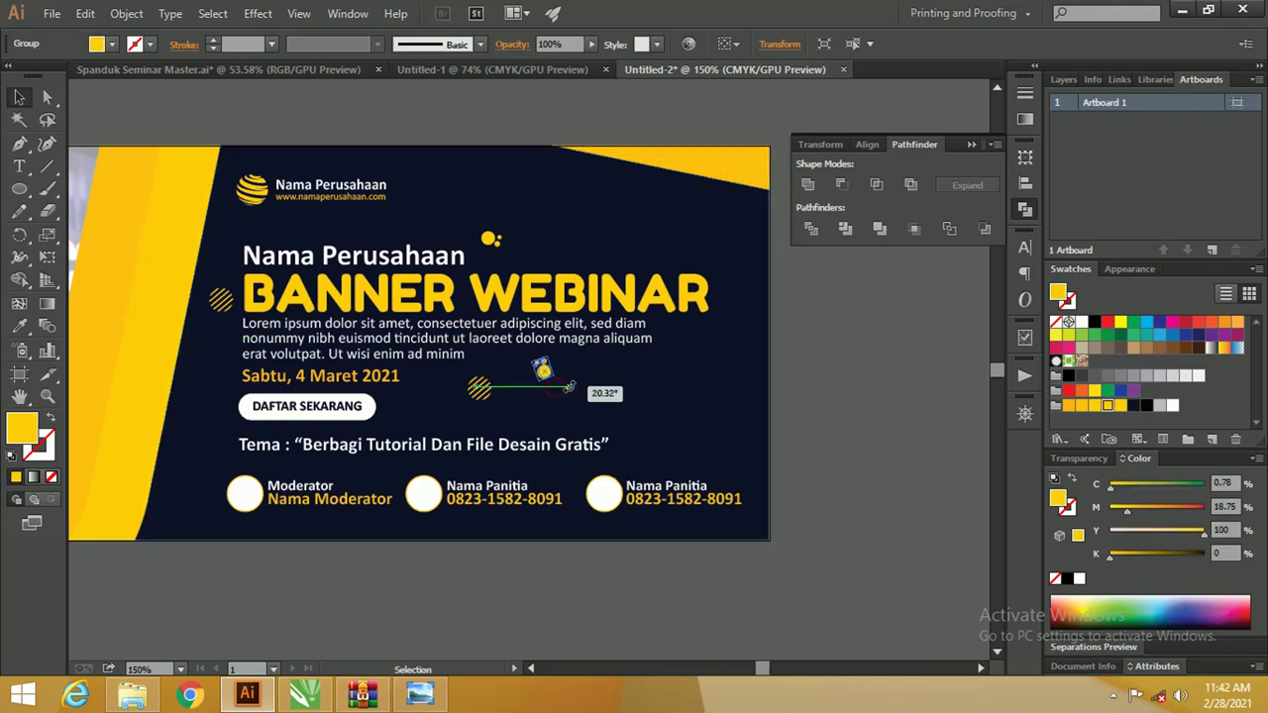
pyautogui.hotkey('ctrl', 'shift', 'a')
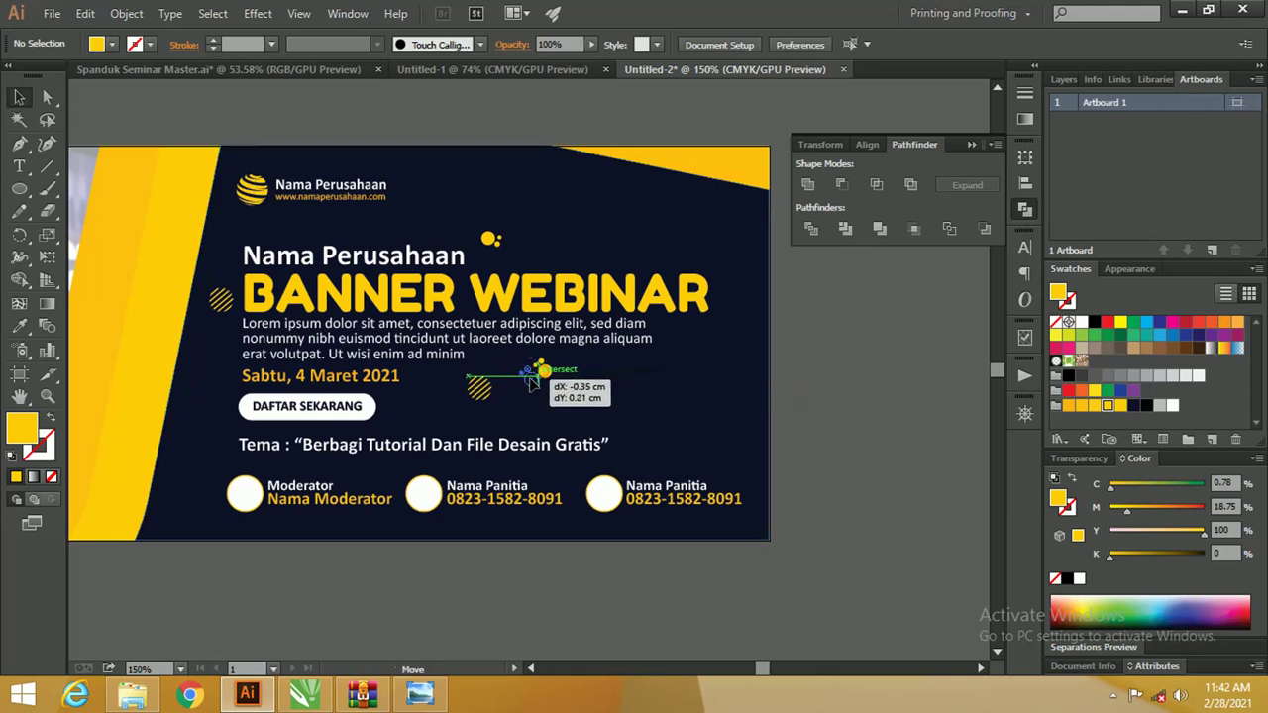
pyautogui.moveTo(543, 374); pyautogui.dragTo(528, 382)
pyautogui.click(473, 333)
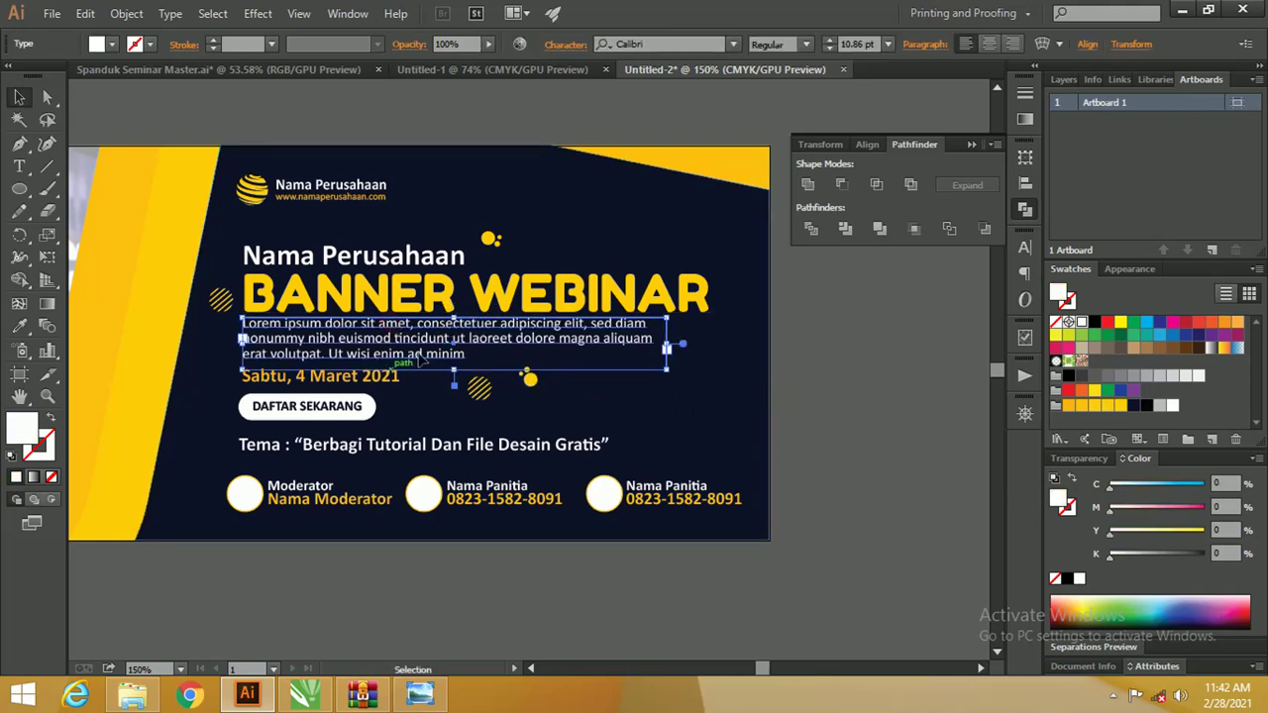
# Zoom out to show the full banner with the speaker photo and close the Pathfinder panel
pyautogui.press('z')
pyautogui.moveTo(310, 354)
pyautogui.mouseDown()
pyautogui.moveTo(417, 347)
pyautogui.moveTo(458, 368)
pyautogui.mouseUp()
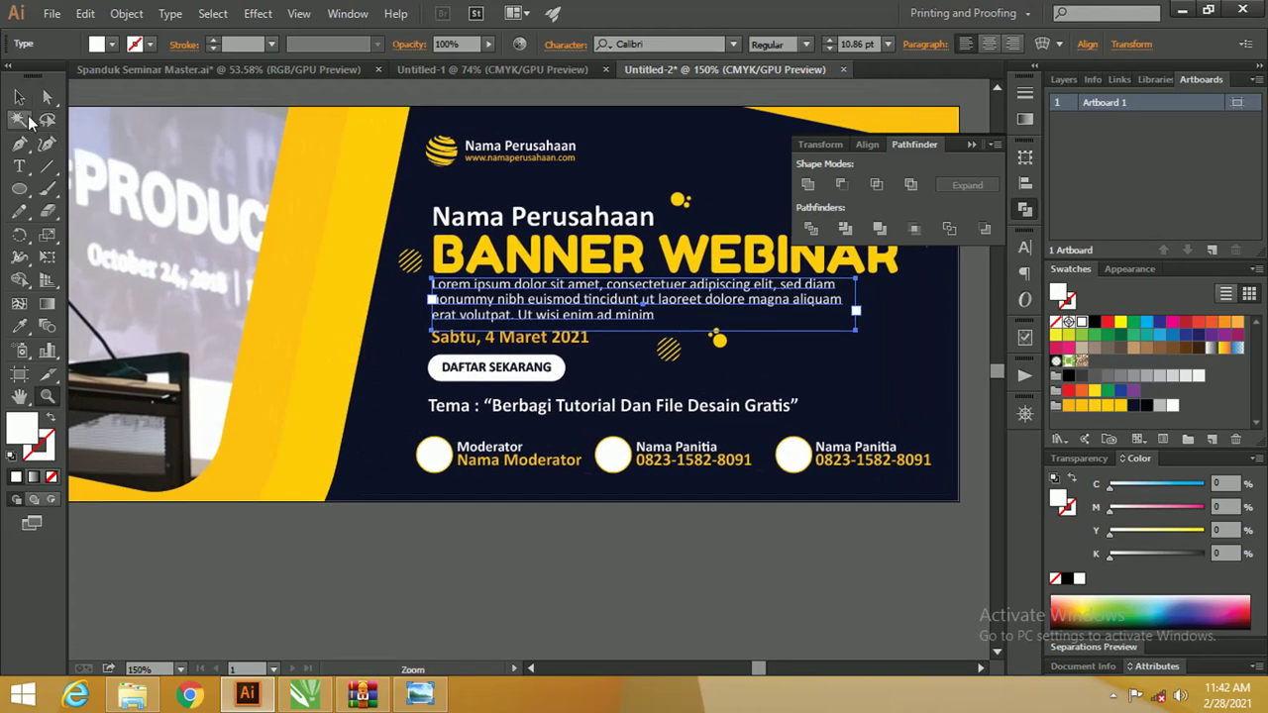
pyautogui.moveTo(536, 352)
pyautogui.mouseDown()
pyautogui.moveTo(287, 357)
pyautogui.moveTo(519, 343)
pyautogui.mouseUp()
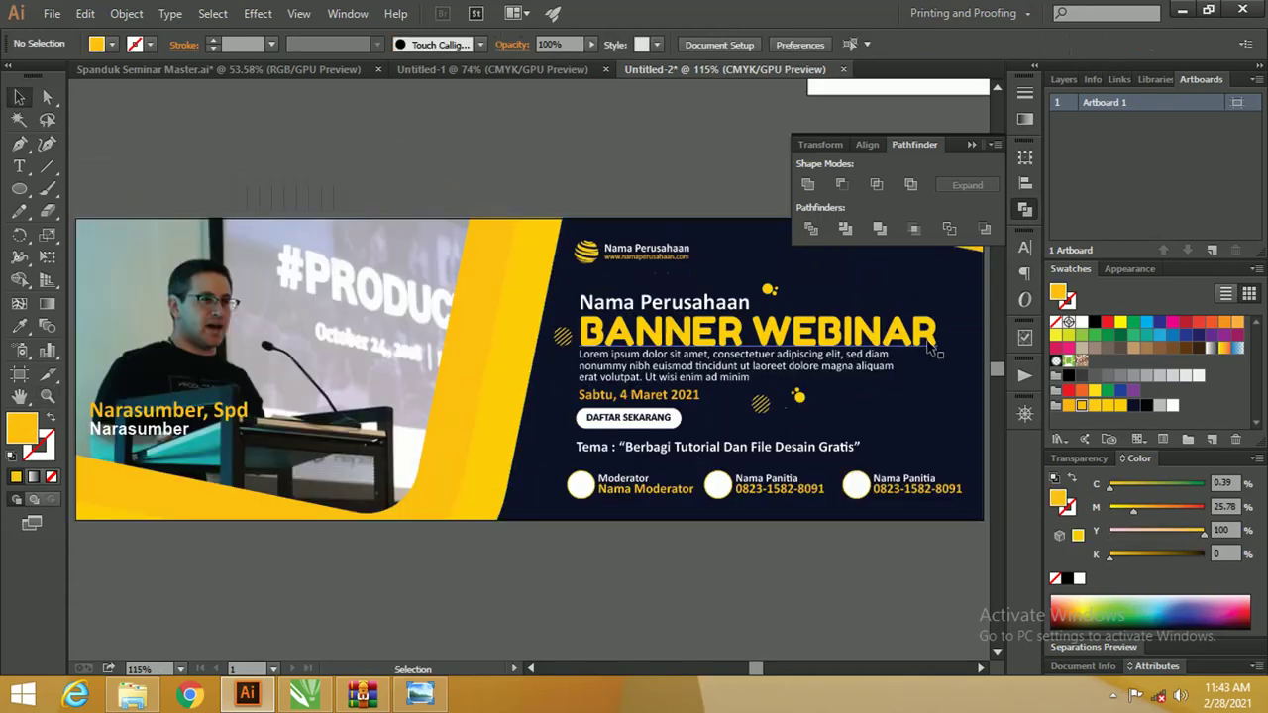
pyautogui.click(970, 145)
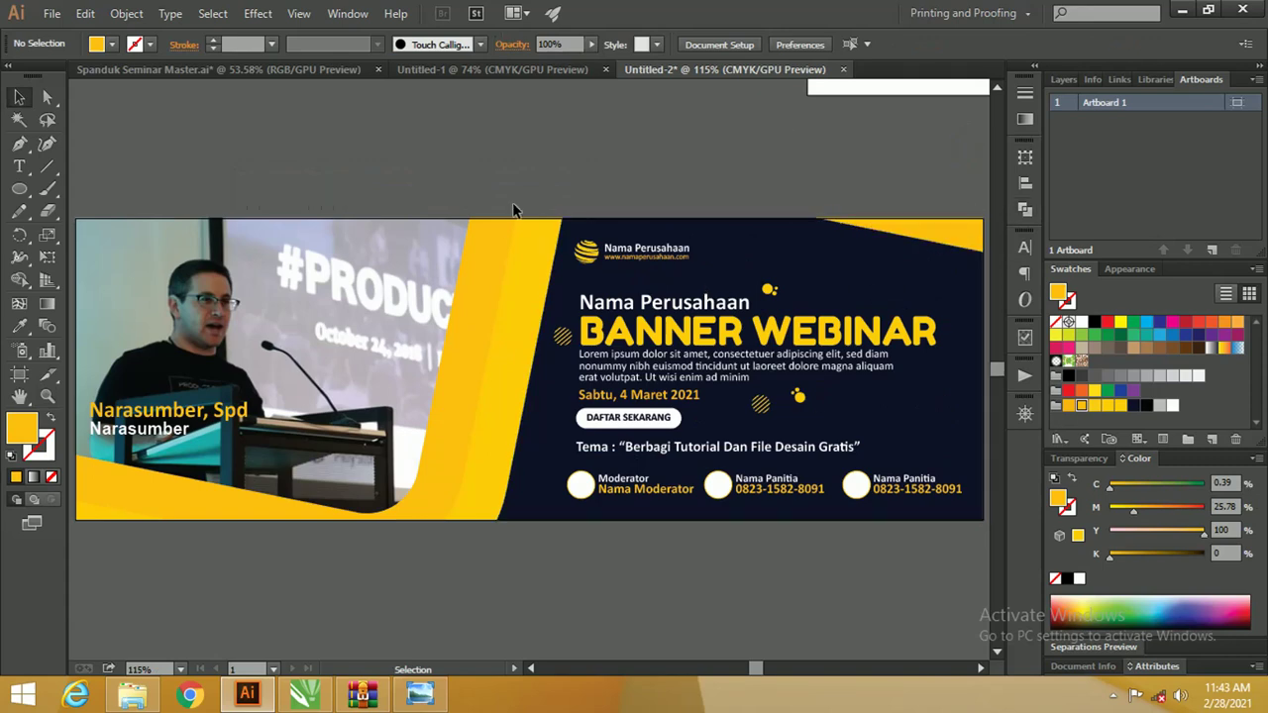
pyautogui.click(256, 221)
pyautogui.hotkey('ctrl', 'shift', 'a')
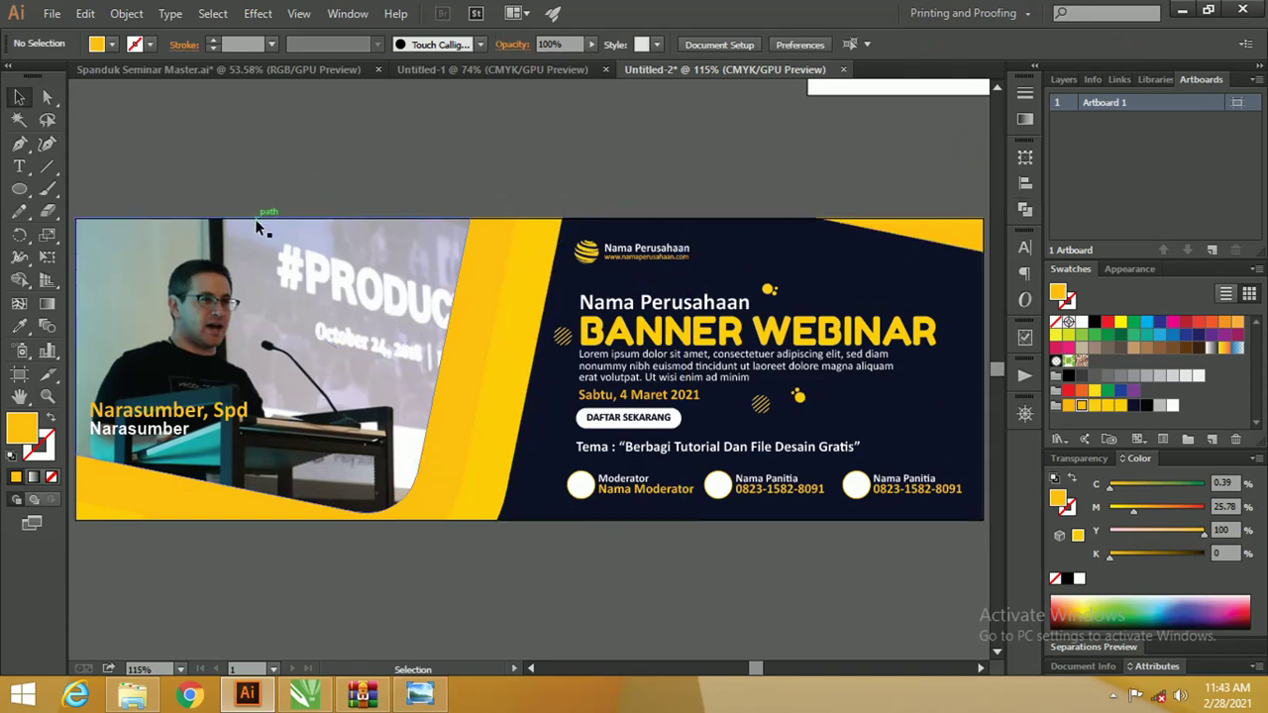
pyautogui.click(255, 222)
pyautogui.hotkey('ctrl', 'shift', 'a')
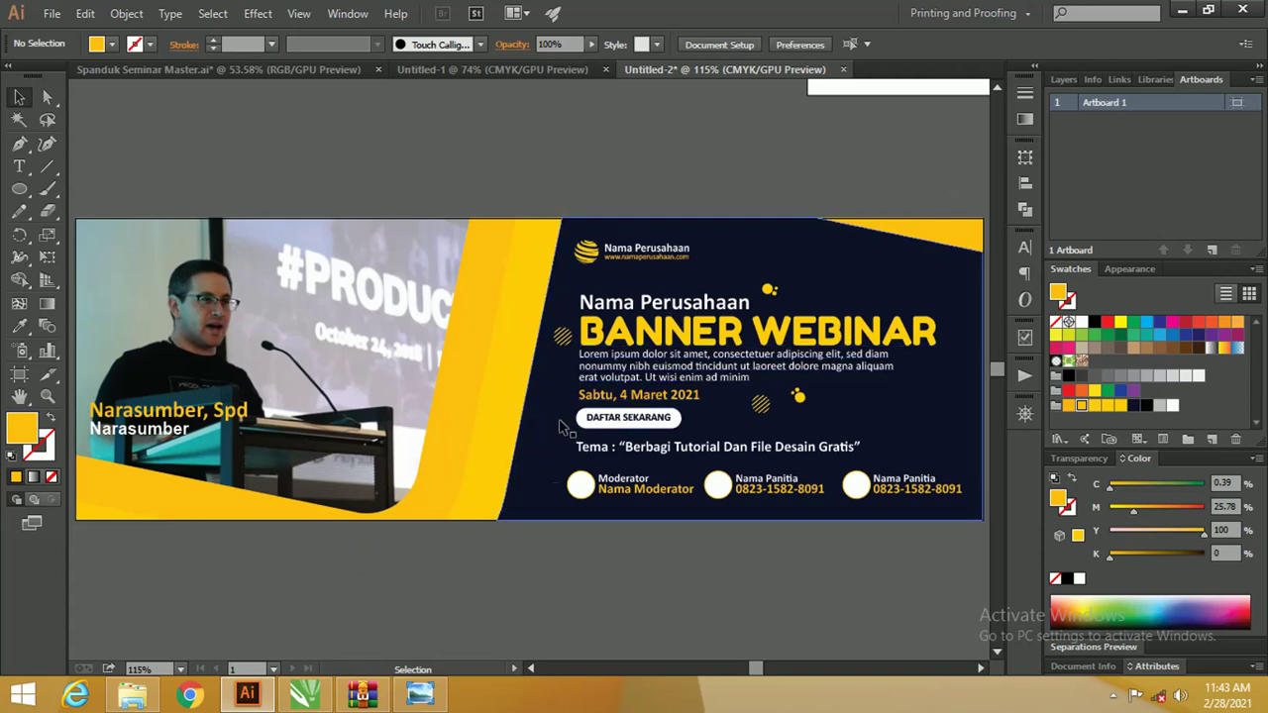
pyautogui.moveTo(768, 676); pyautogui.dragTo(760, 673)
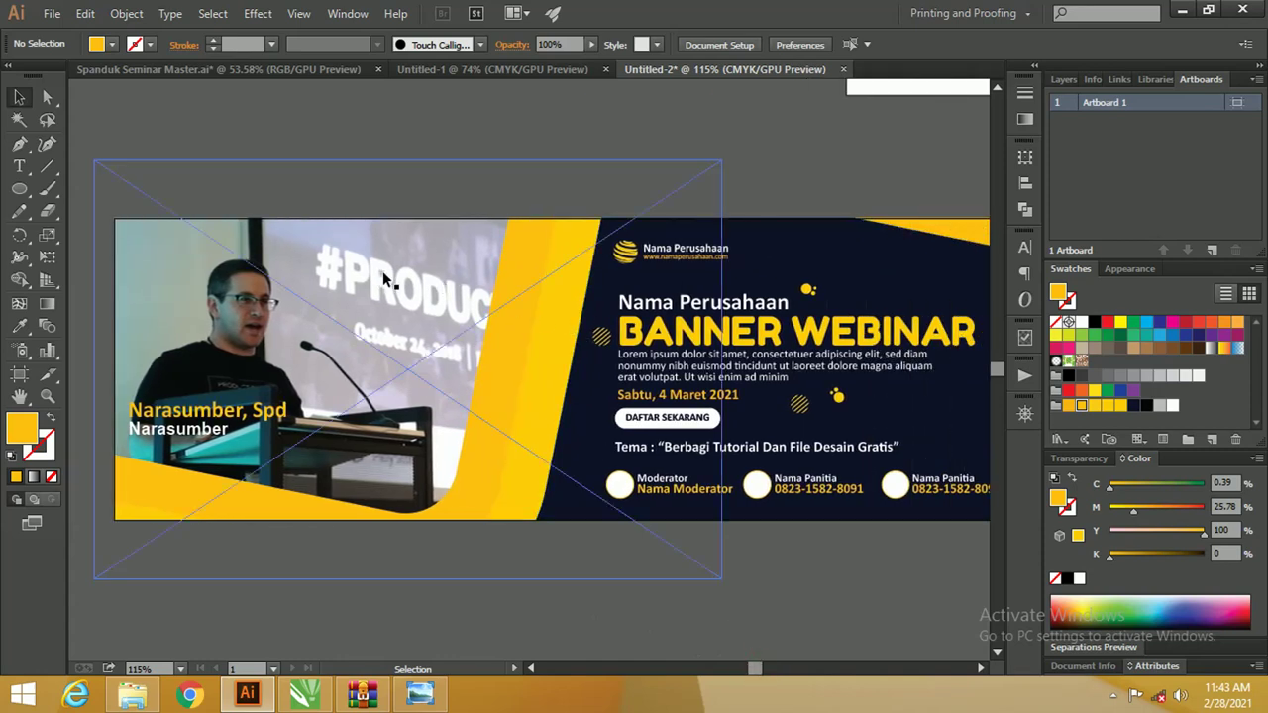
# Zoom in on the Twitter, YouTube and Facebook icons and draw a small circle beside them
pyautogui.moveTo(111, 550); pyautogui.dragTo(194, 574)
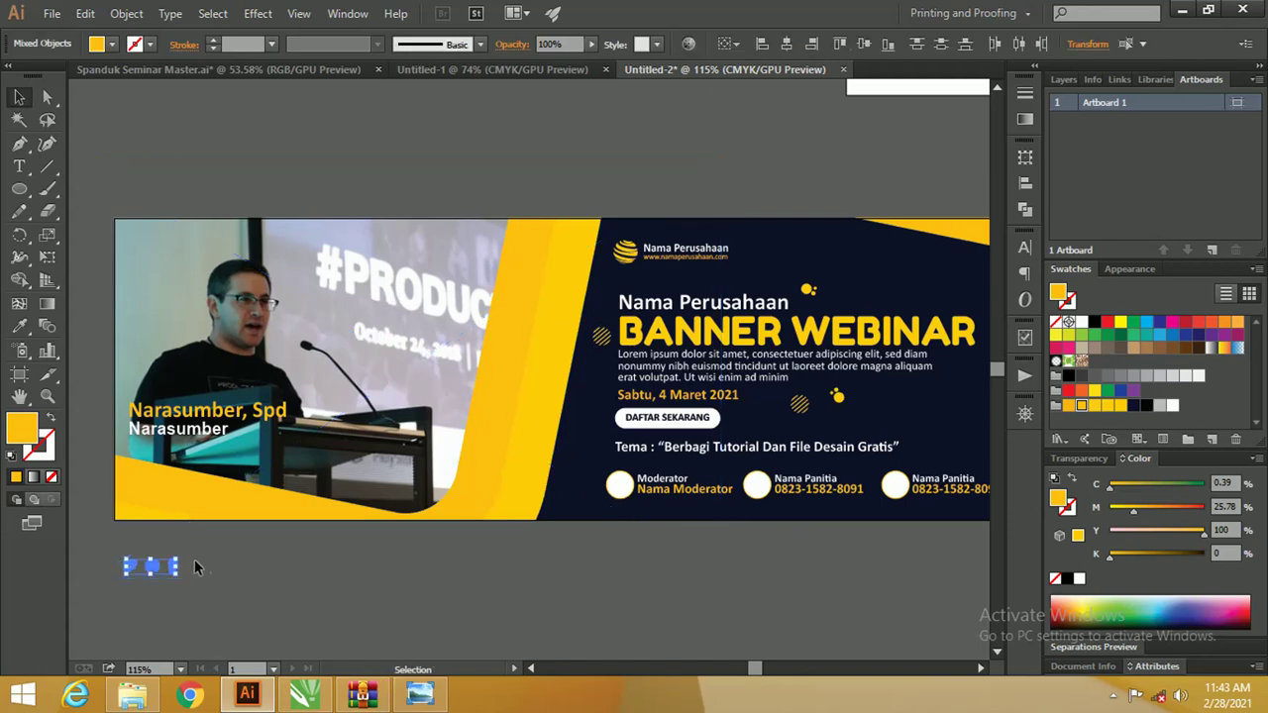
pyautogui.press('z')
pyautogui.click(274, 604)
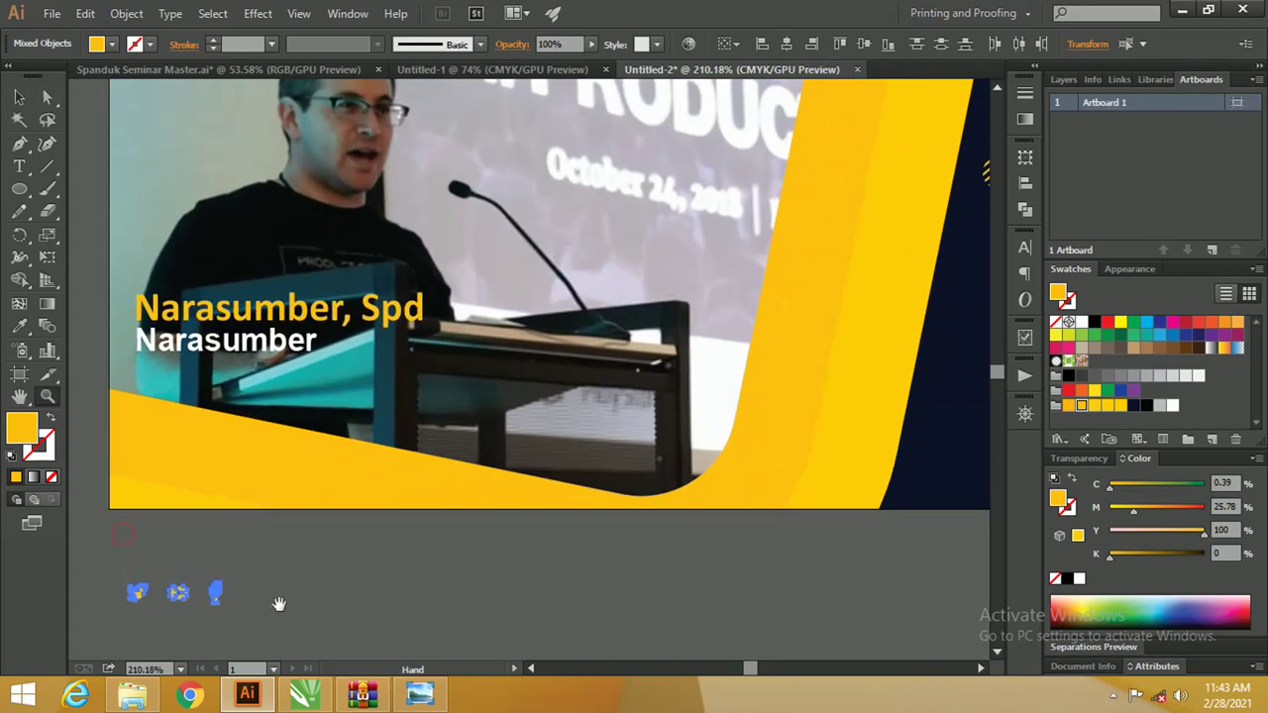
pyautogui.press('v')
pyautogui.click(274, 544)
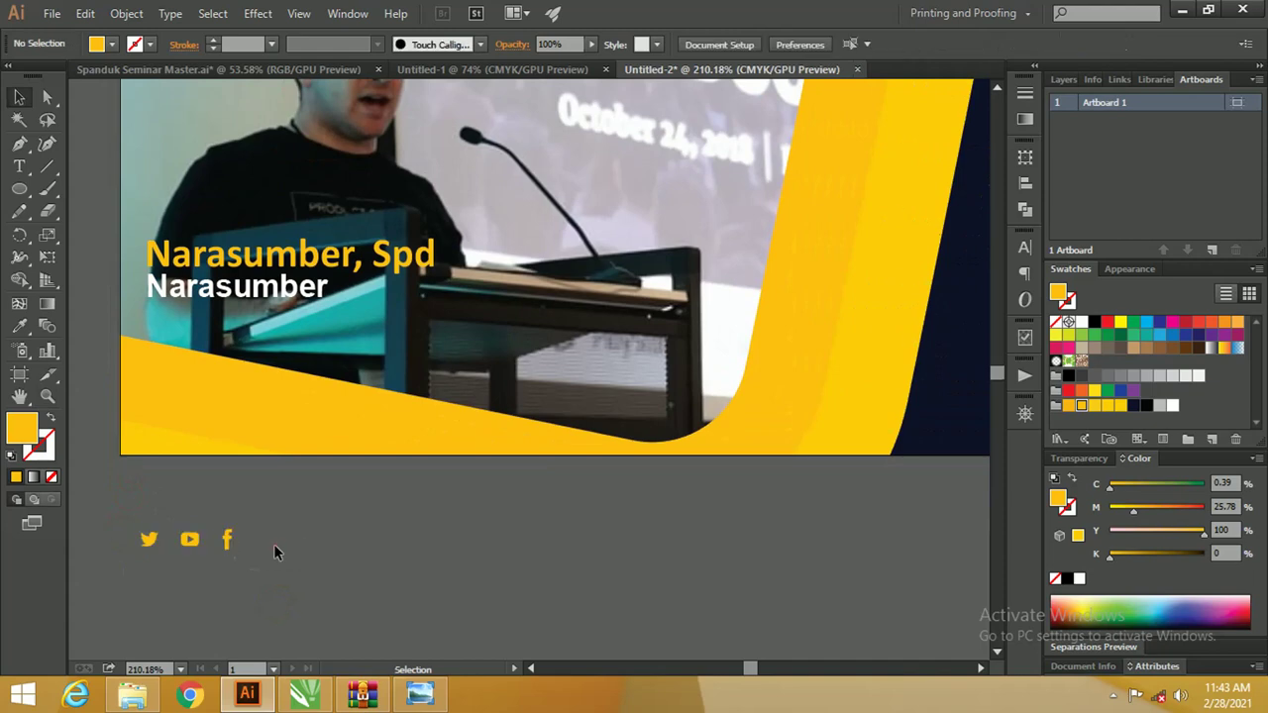
pyautogui.click(193, 548)
pyautogui.press('z')
pyautogui.moveTo(158, 532); pyautogui.dragTo(92, 260)
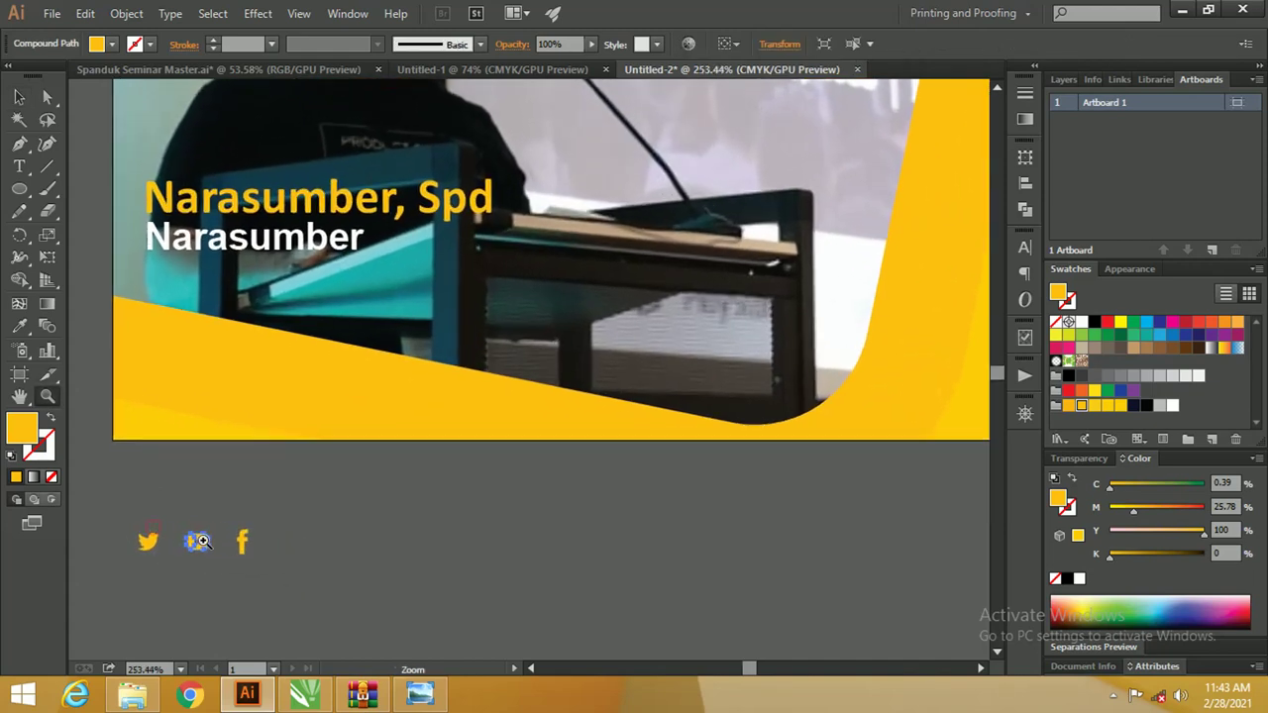
pyautogui.click(19, 97)
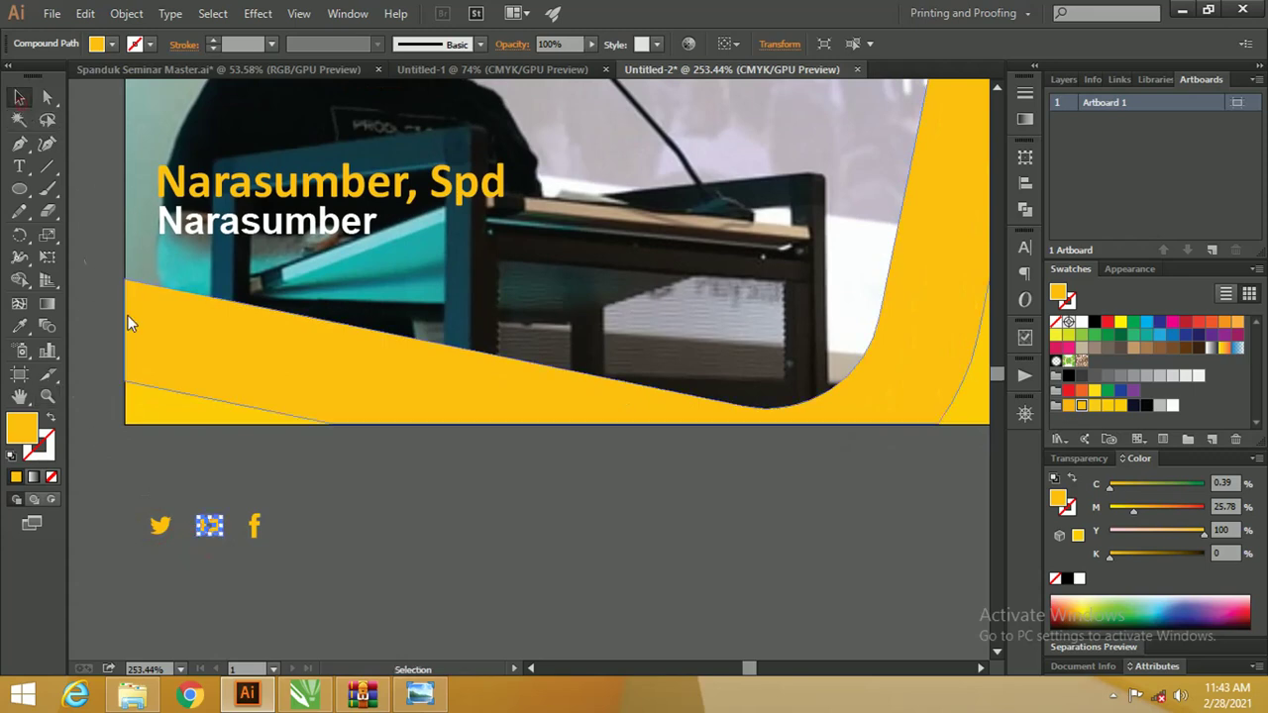
pyautogui.moveTo(325, 555); pyautogui.dragTo(143, 519)
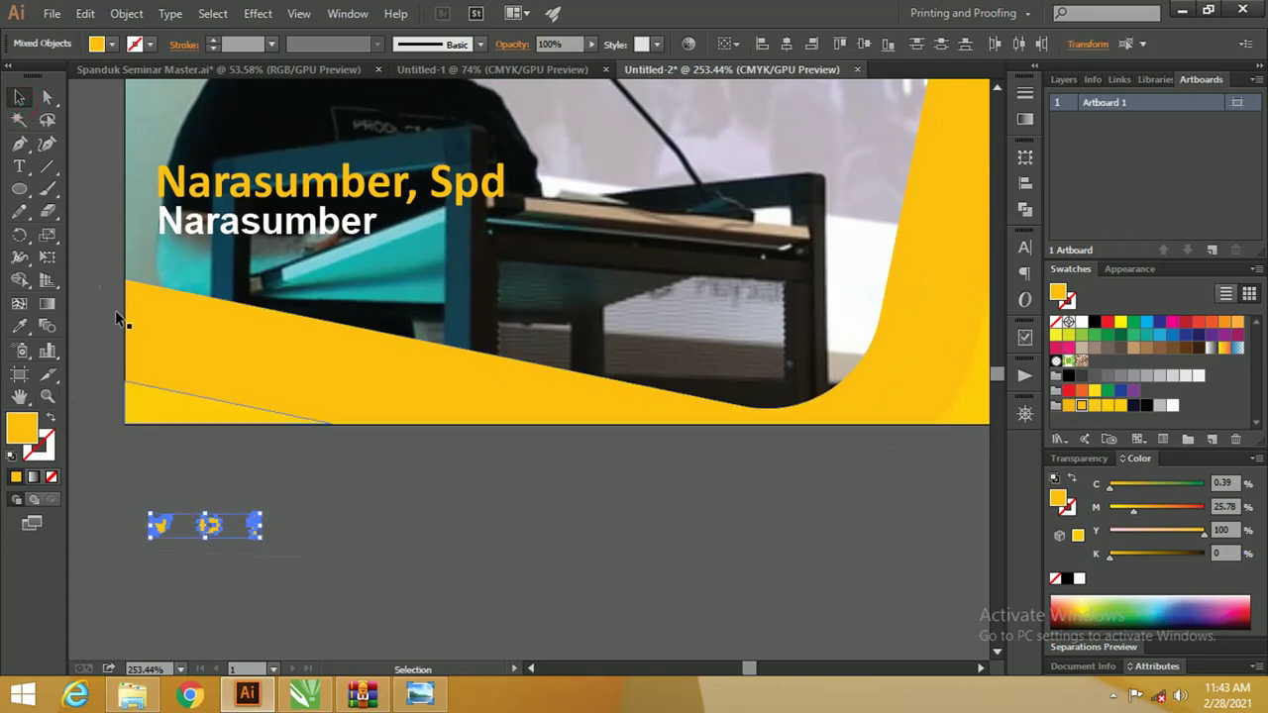
pyautogui.click(18, 188)
pyautogui.moveTo(330, 496); pyautogui.dragTo(352, 512)
# Fill a circle with the banner's navy colour and place it over the Facebook f icon
pyautogui.press('i')
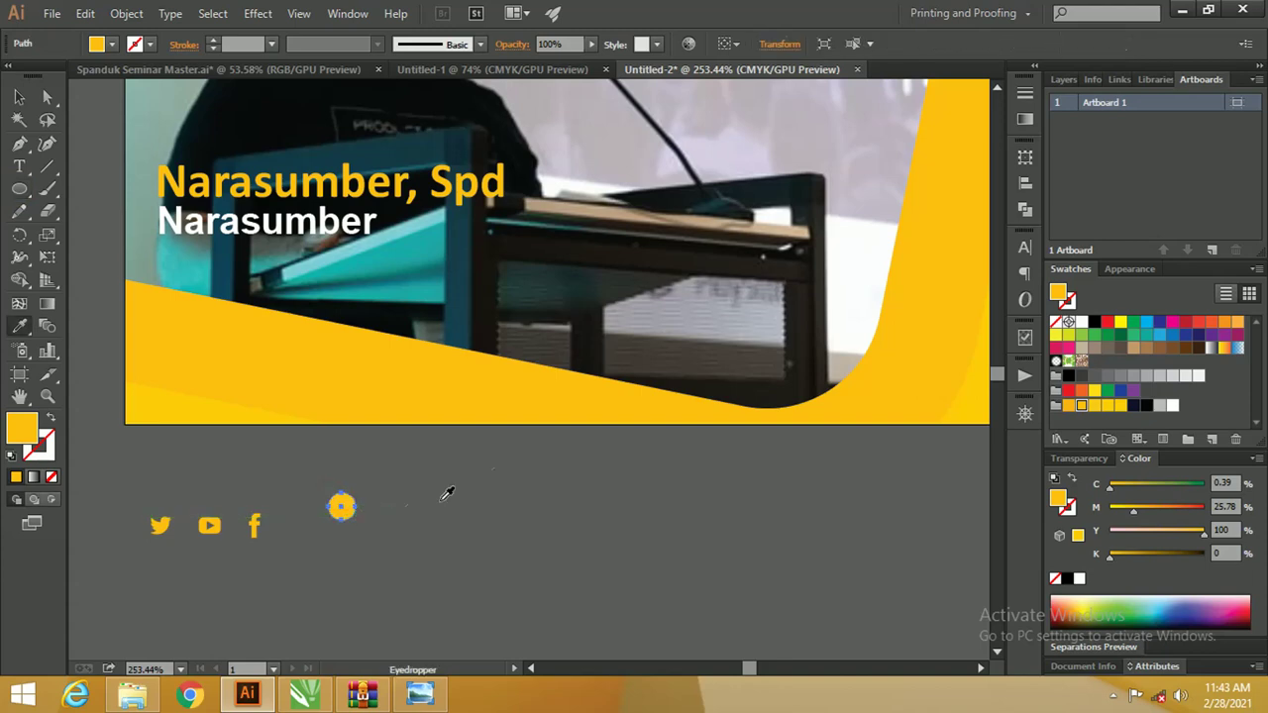
pyautogui.hscroll(5, 733, 371)
pyautogui.click(829, 367)
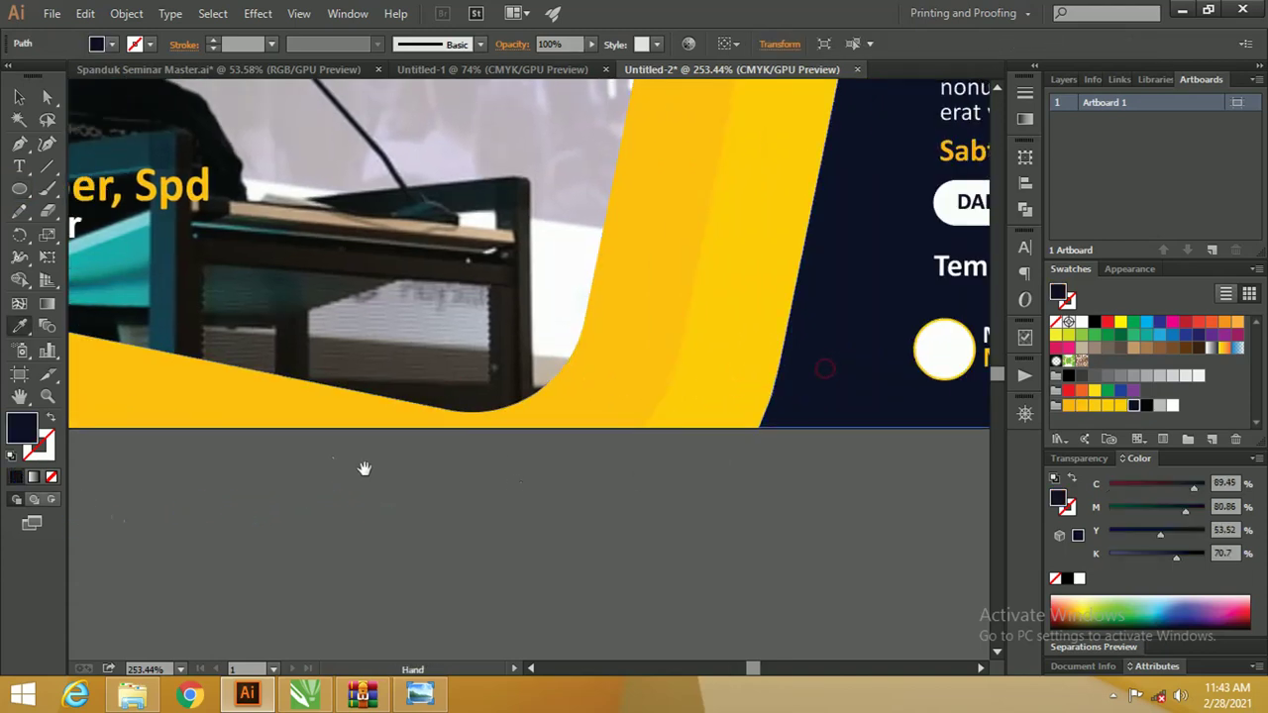
pyautogui.moveTo(364, 467); pyautogui.dragTo(703, 442)
pyautogui.press('v')
pyautogui.click(444, 542)
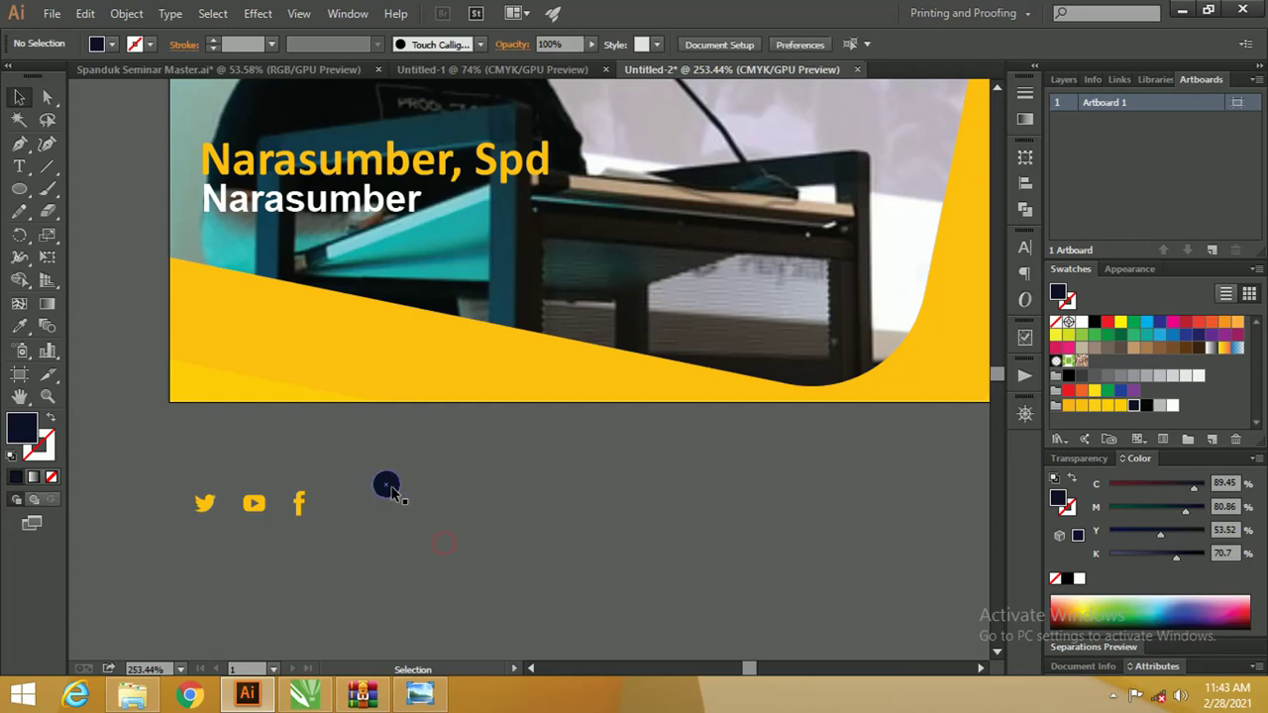
pyautogui.moveTo(389, 490); pyautogui.dragTo(294, 506)
# Enlarge the navy circle, repeat the duplicate over the Twitter icon, and select all three circles
pyautogui.moveTo(171, 469)
pyautogui.mouseDown()
pyautogui.moveTo(393, 551)
pyautogui.moveTo(338, 465)
pyautogui.mouseUp()
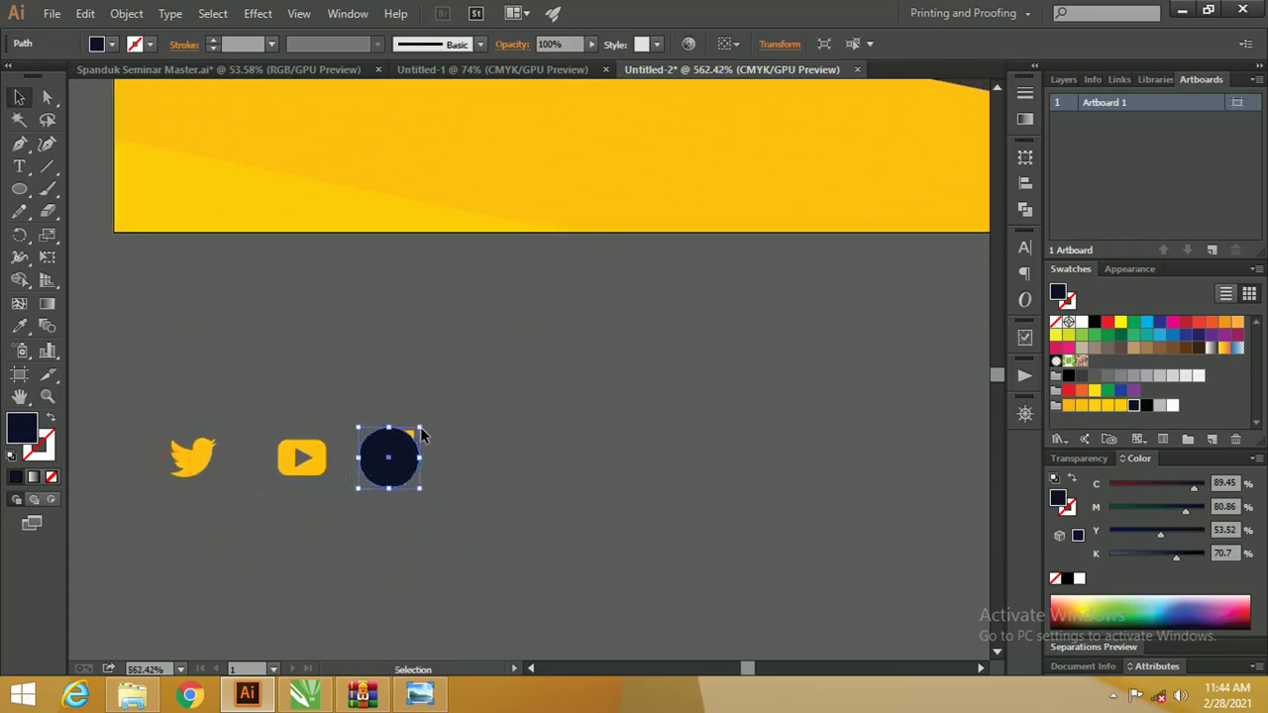
pyautogui.moveTo(421, 434)
pyautogui.mouseDown()
pyautogui.moveTo(433, 416)
pyautogui.moveTo(409, 452)
pyautogui.moveTo(310, 447)
pyautogui.mouseUp()
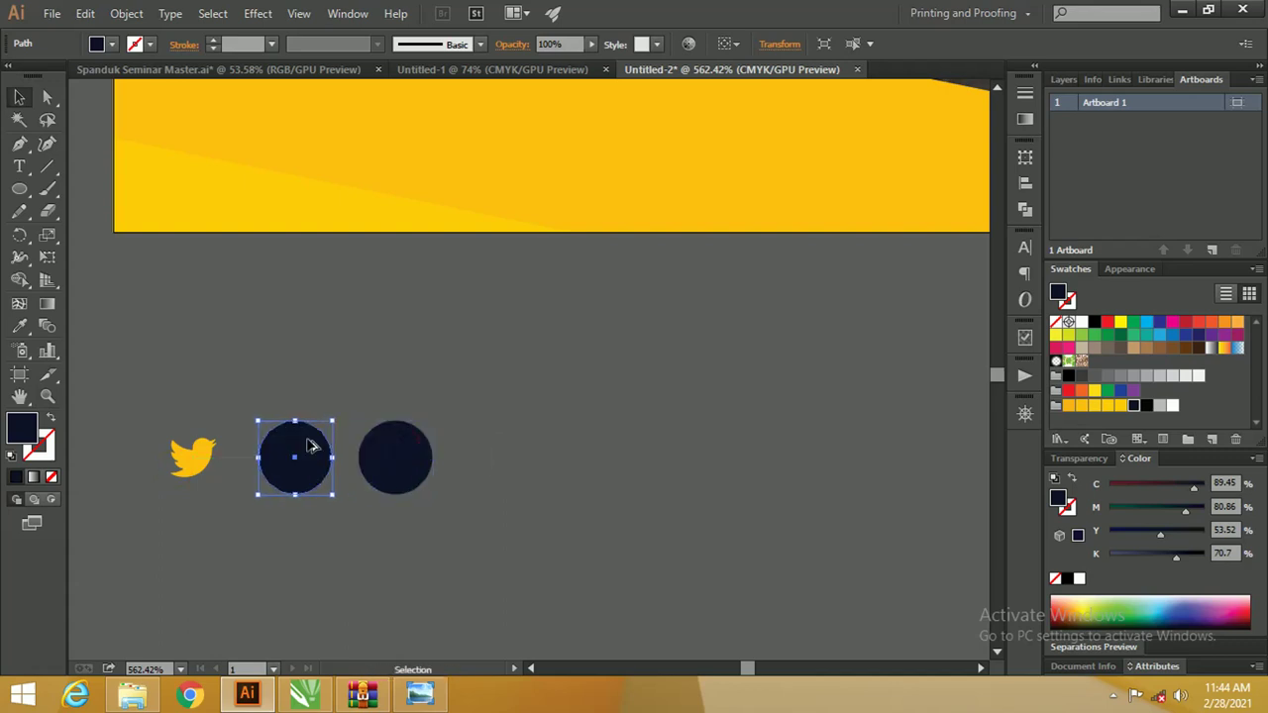
pyautogui.hotkey('ctrl', 'd')
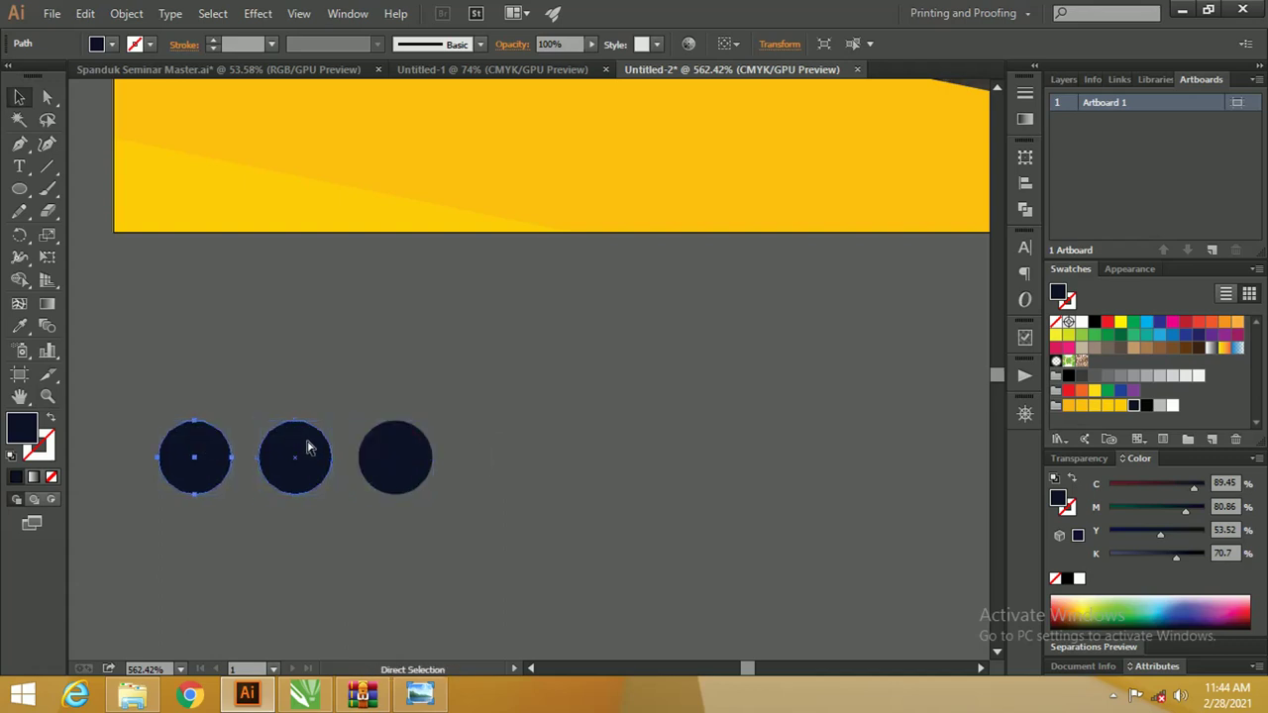
pyautogui.click(289, 386)
pyautogui.click(203, 442)
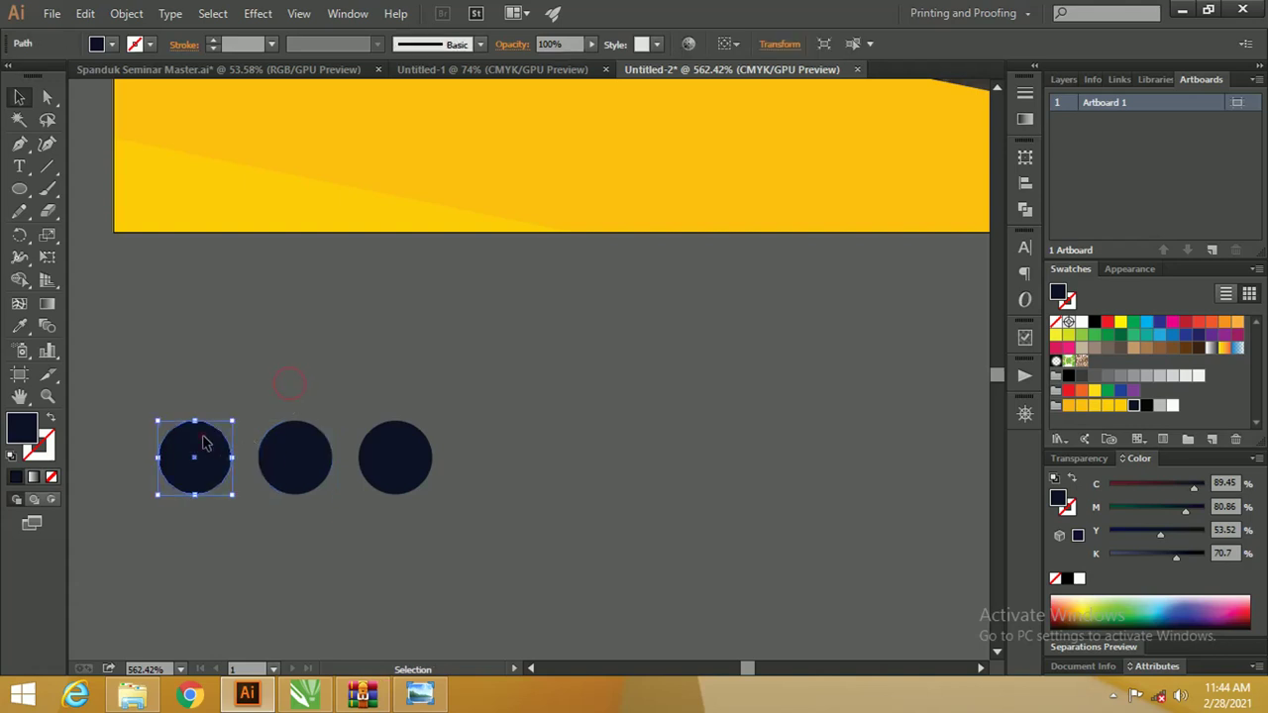
pyautogui.keyDown('shift'); pyautogui.click(297, 458); pyautogui.keyUp('shift')
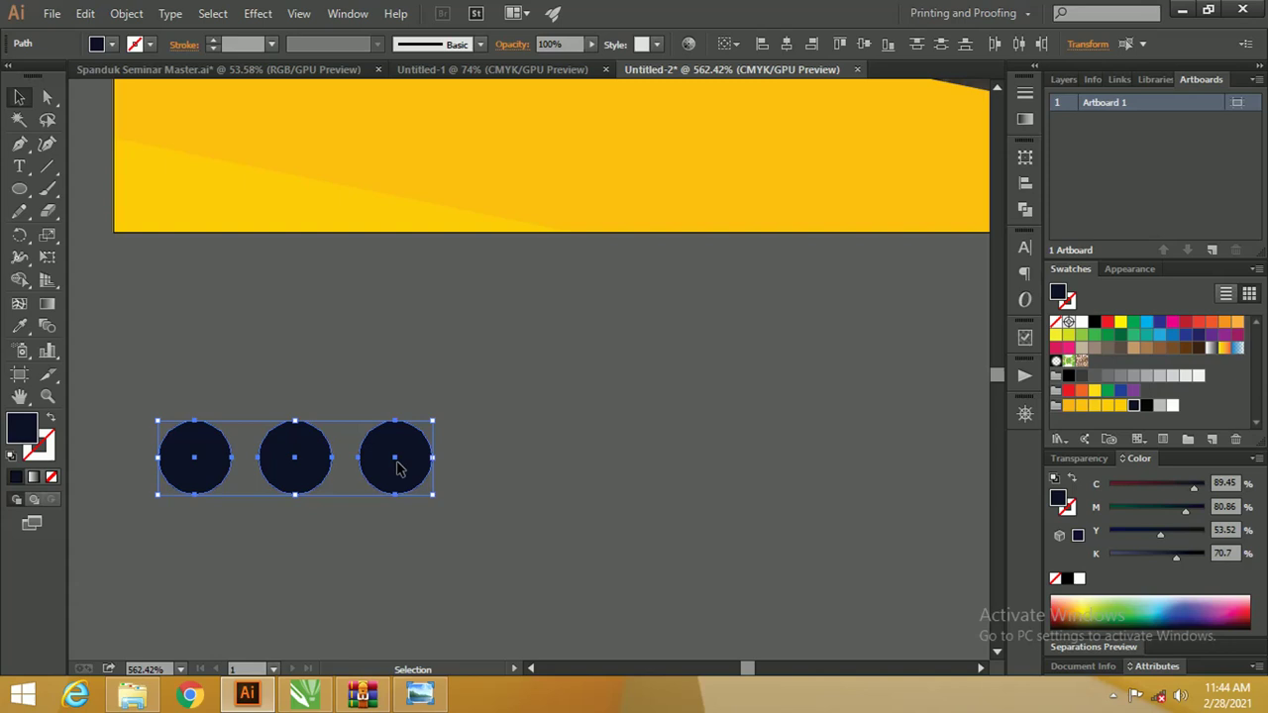
# Send the navy circles behind the icons, enlarge them, and centre the Twitter bird on its circle
pyautogui.press('ctrl')
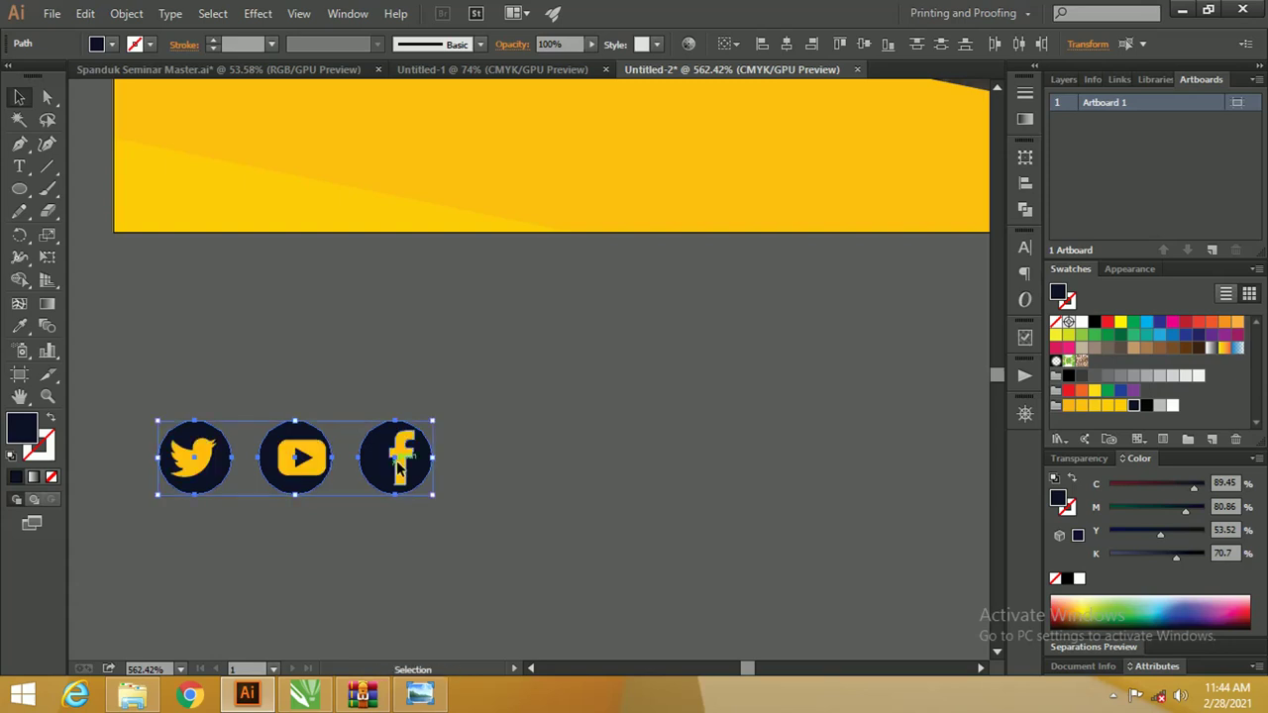
pyautogui.moveTo(436, 421); pyautogui.dragTo(467, 416)
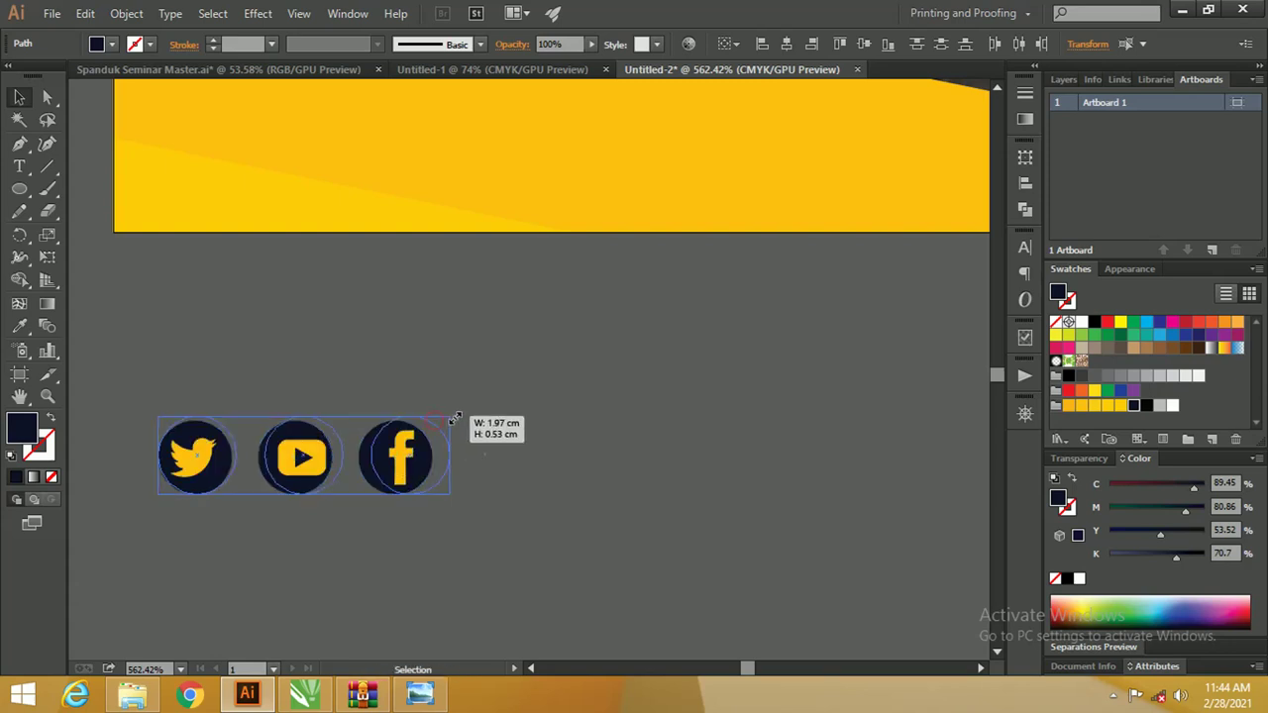
pyautogui.click(514, 411)
pyautogui.click(203, 454)
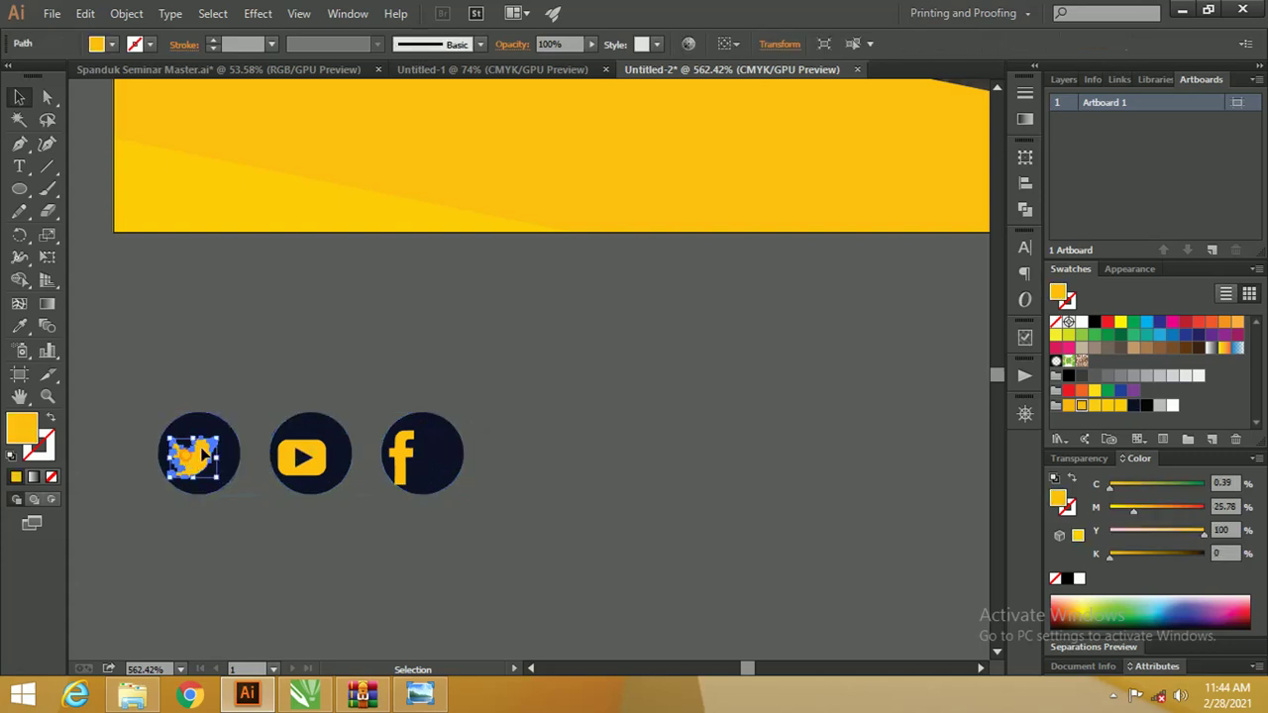
pyautogui.keyDown('shift'); pyautogui.click(213, 424); pyautogui.keyUp('shift')
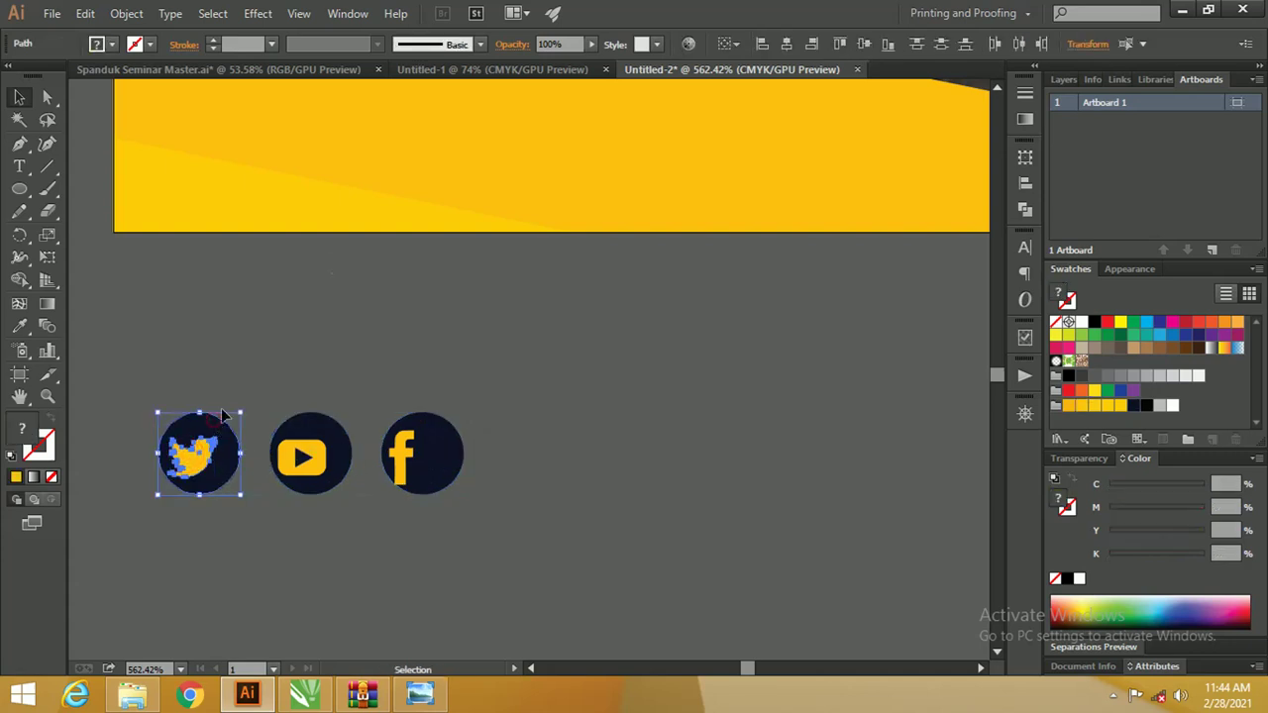
pyautogui.click(786, 44)
pyautogui.click(863, 44)
# Centre the YouTube play icon and the Facebook f on their navy circles
pyautogui.click(307, 448)
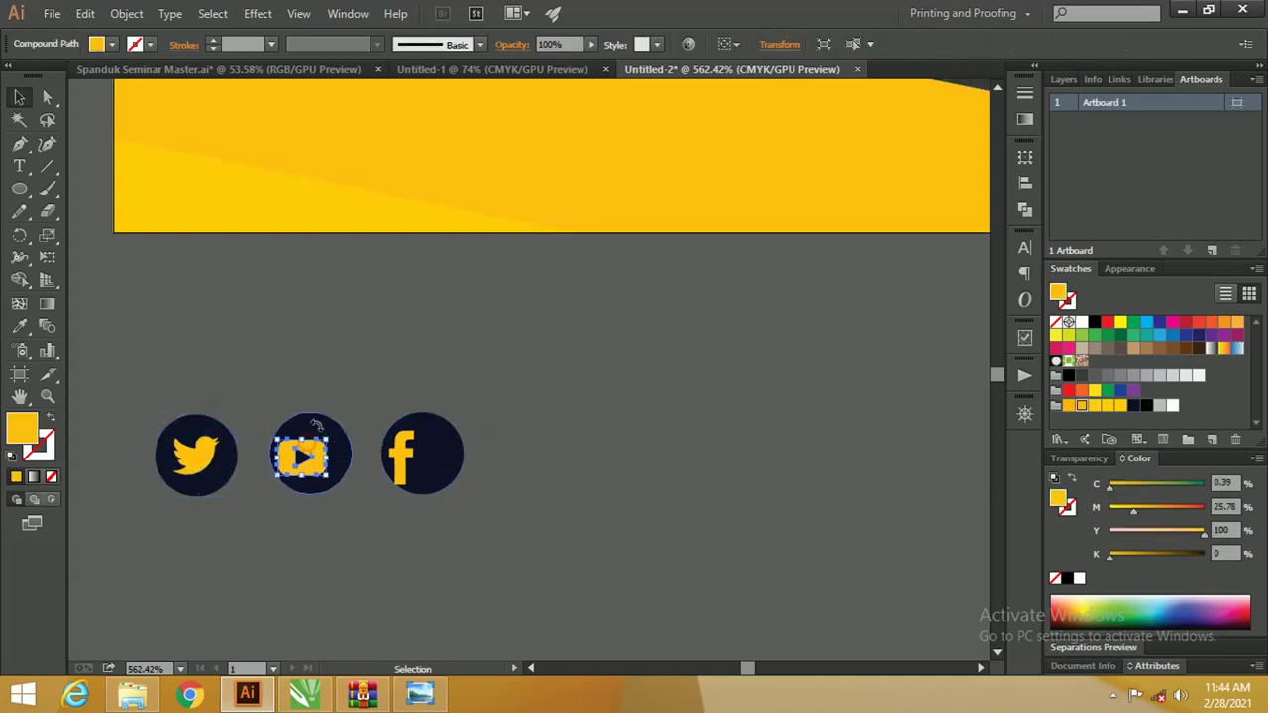
pyautogui.keyDown('shift'); pyautogui.click(313, 424); pyautogui.keyUp('shift')
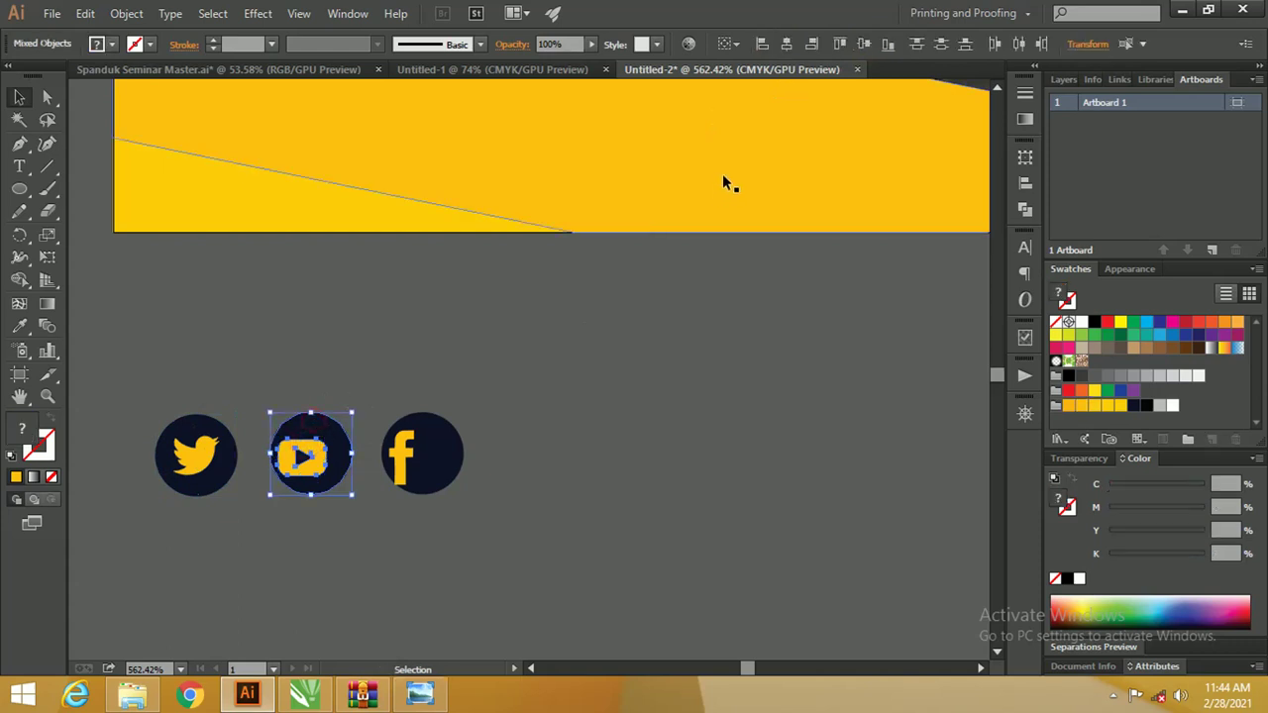
pyautogui.click(858, 44)
pyautogui.click(787, 44)
pyautogui.click(515, 464)
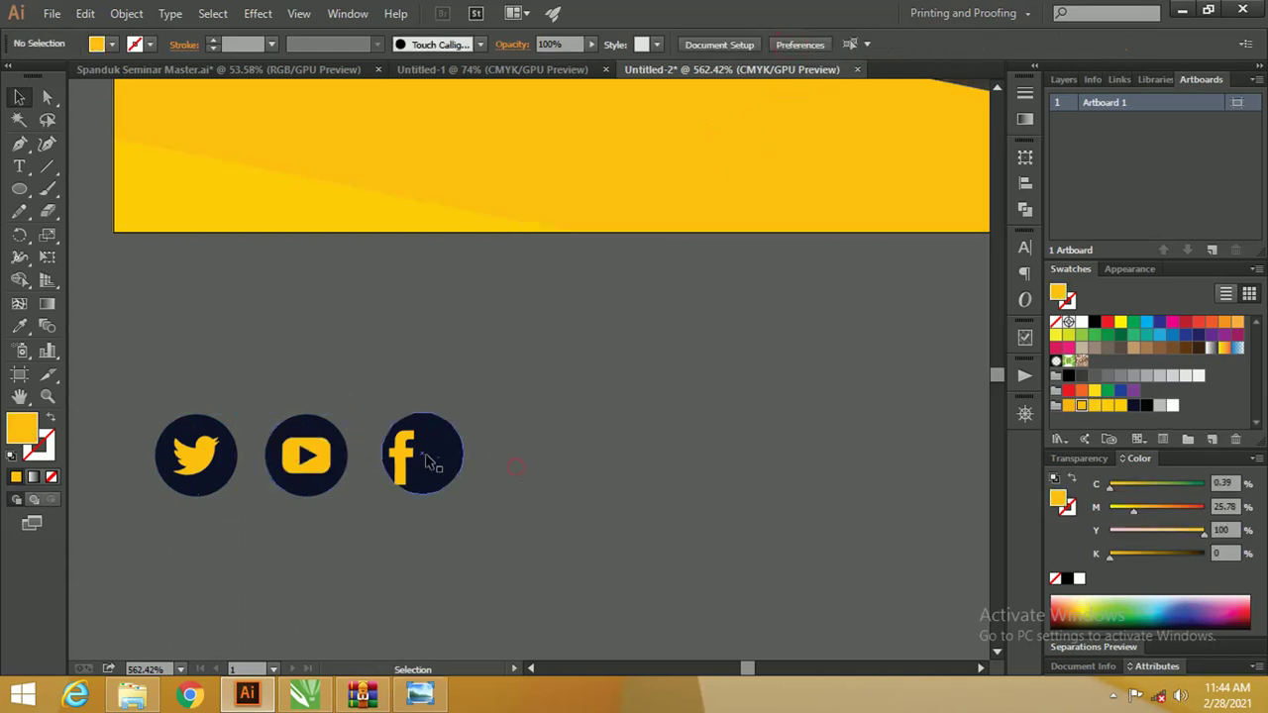
pyautogui.click(404, 453)
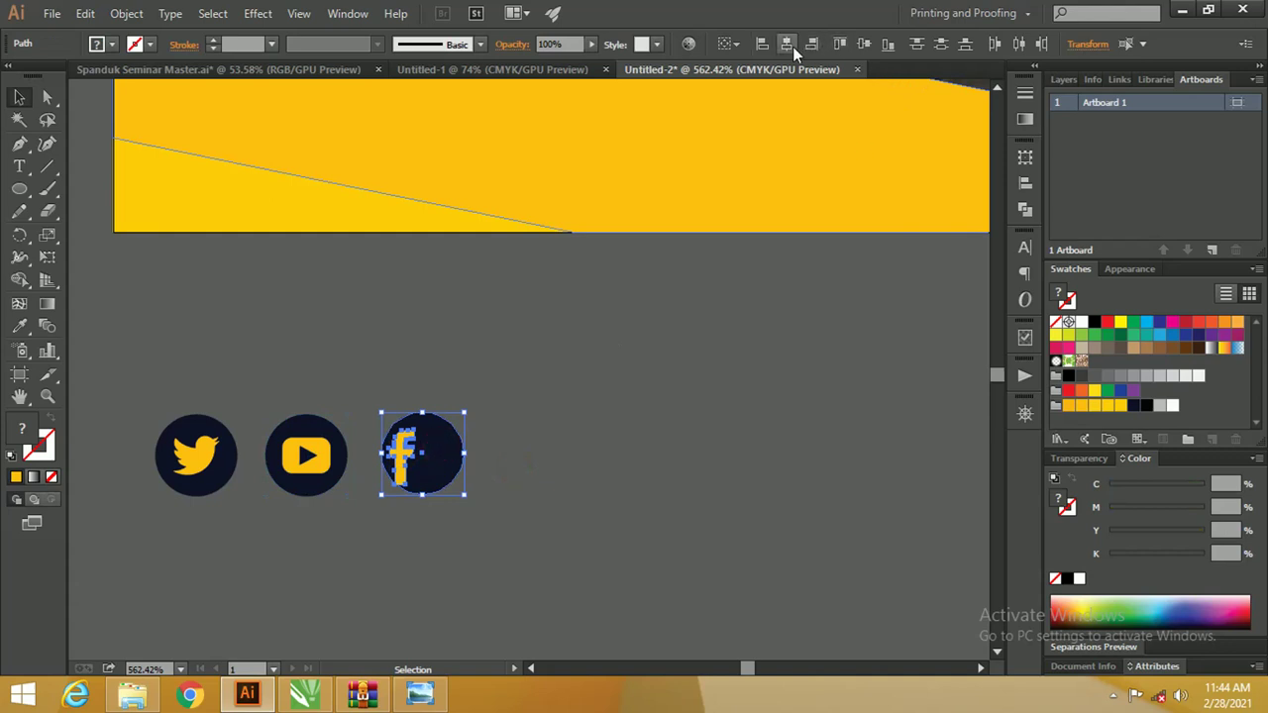
pyautogui.click(792, 46)
pyautogui.click(611, 384)
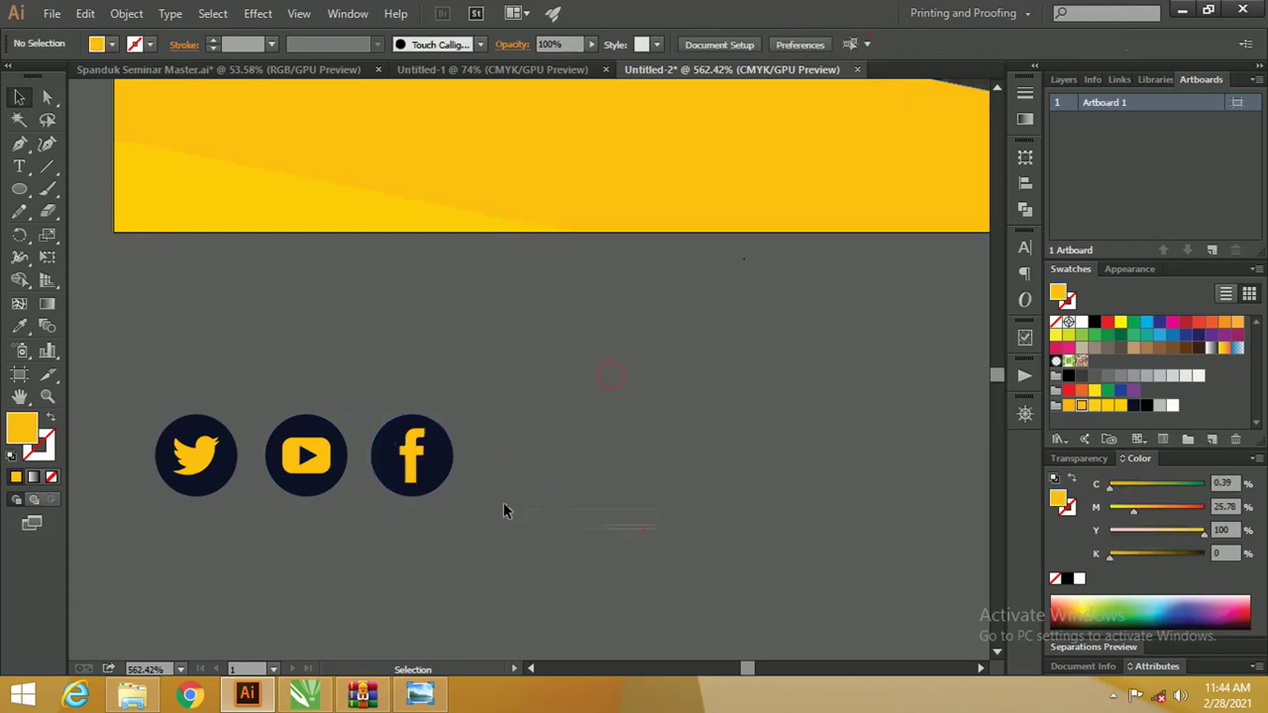
# Select all three icon-and-circle badges together
pyautogui.moveTo(121, 390); pyautogui.dragTo(124, 388)
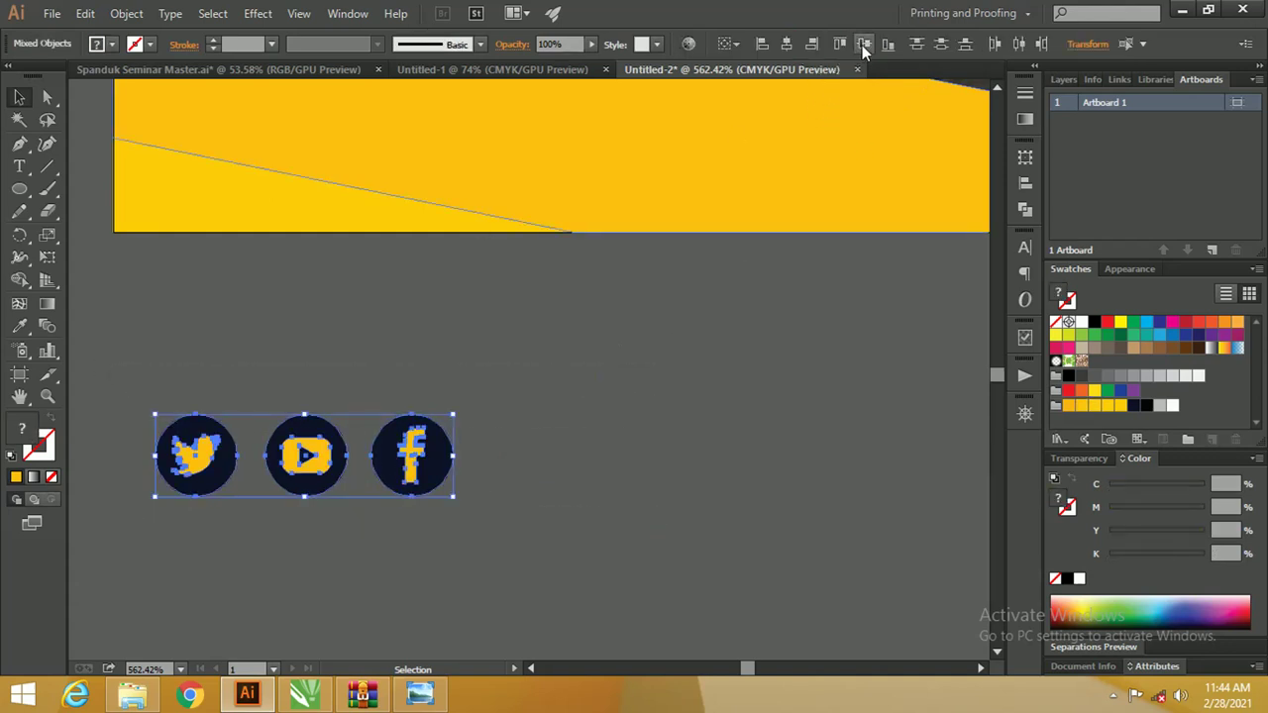
pyautogui.click(581, 349)
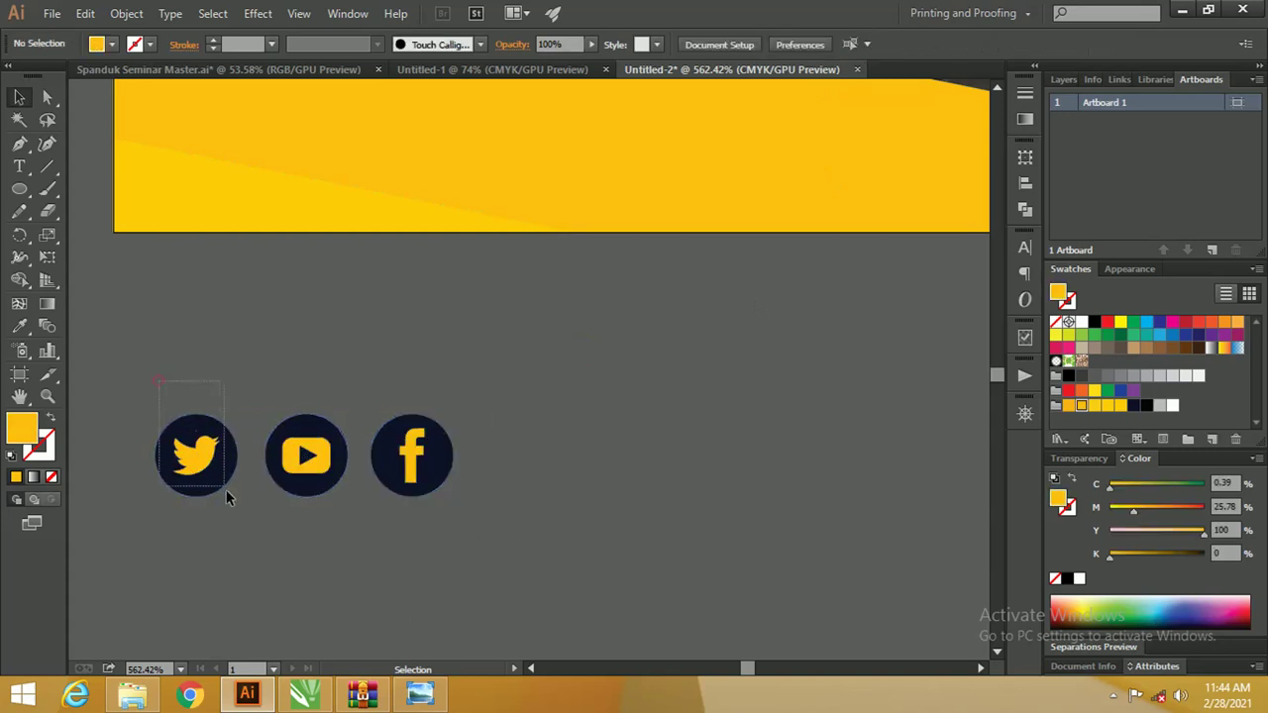
pyautogui.moveTo(159, 377); pyautogui.dragTo(225, 490)
pyautogui.moveTo(252, 387); pyautogui.dragTo(313, 505)
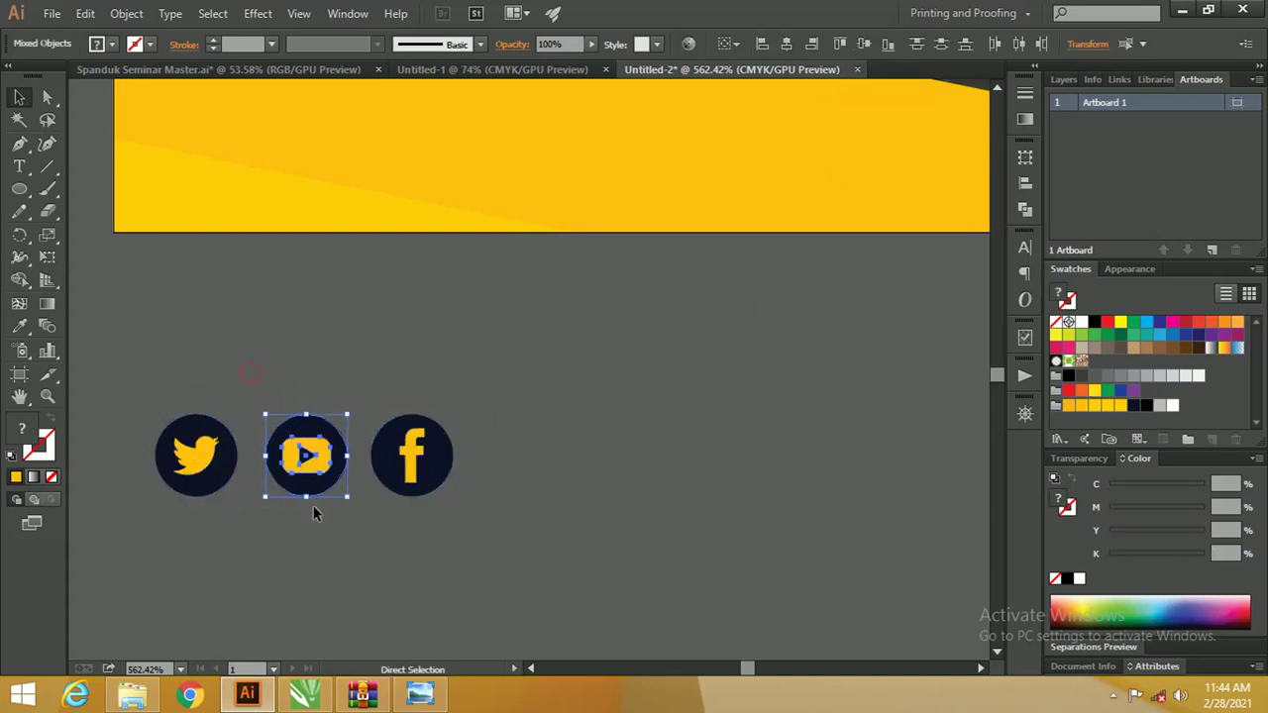
pyautogui.moveTo(349, 376); pyautogui.dragTo(432, 521)
pyautogui.press('v')
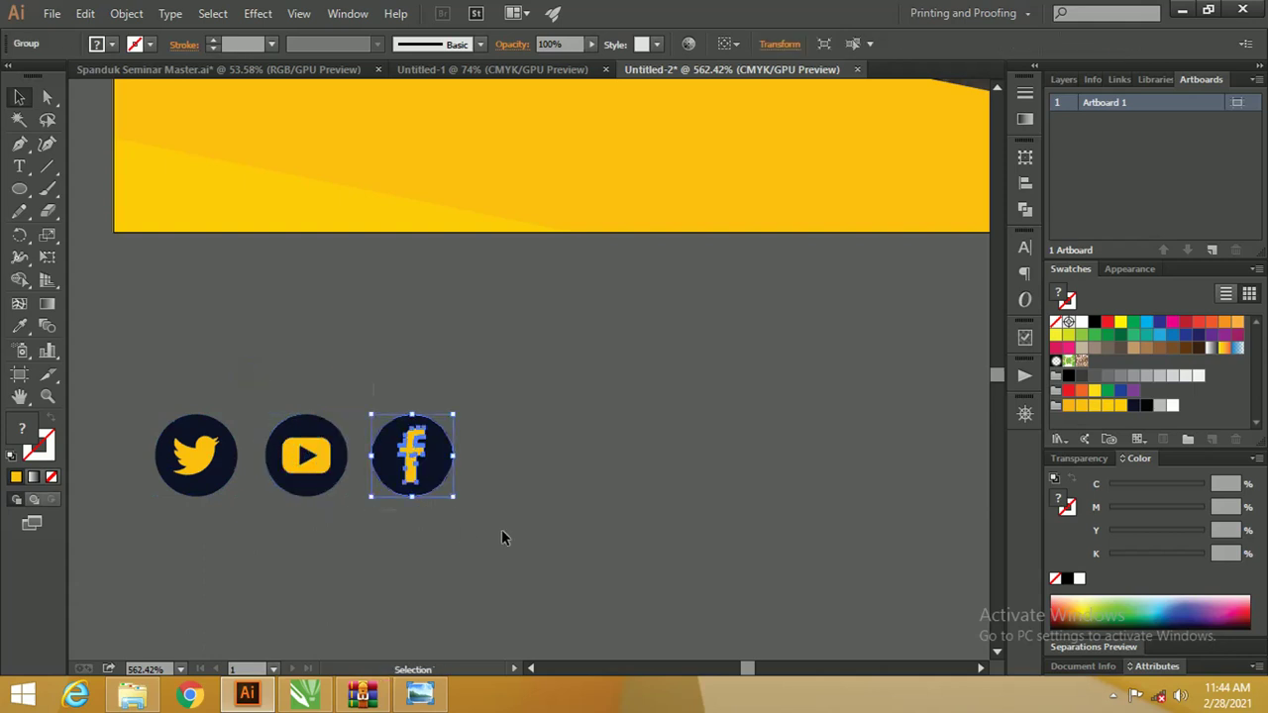
pyautogui.moveTo(605, 555); pyautogui.dragTo(122, 368)
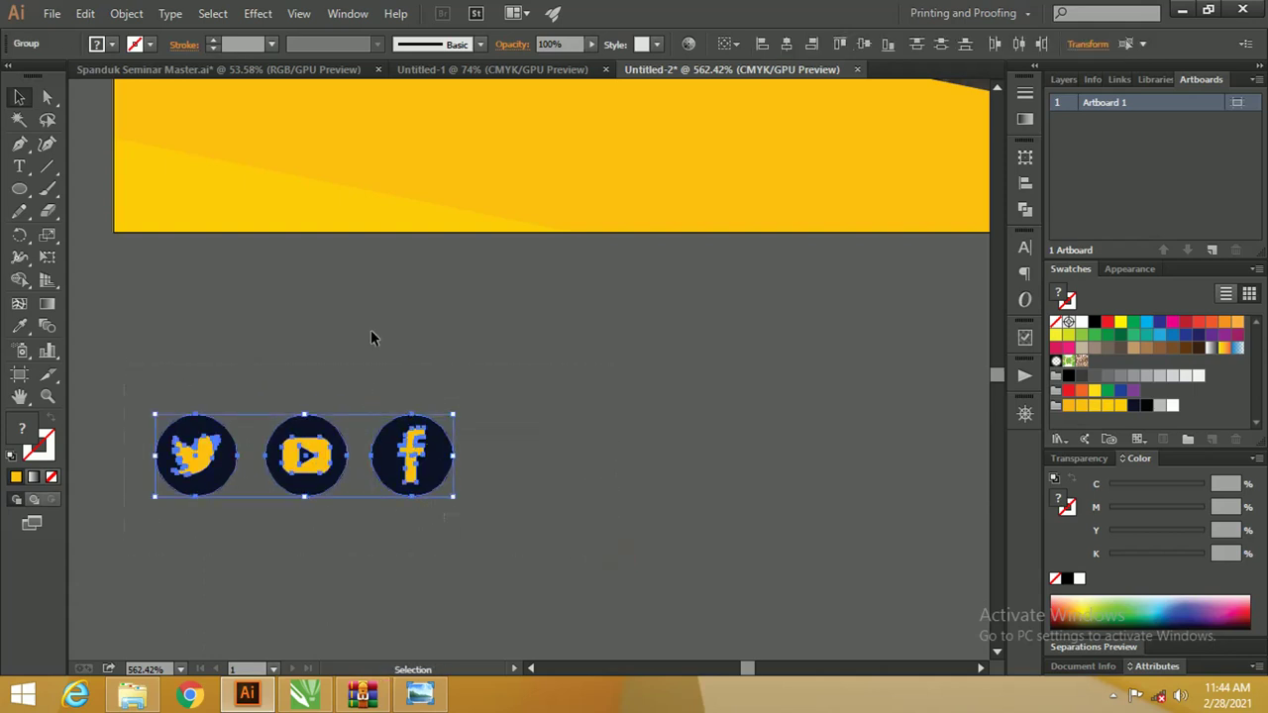
# Space the three badges evenly and place them in the banner's bottom-left yellow corner
pyautogui.click(1018, 44)
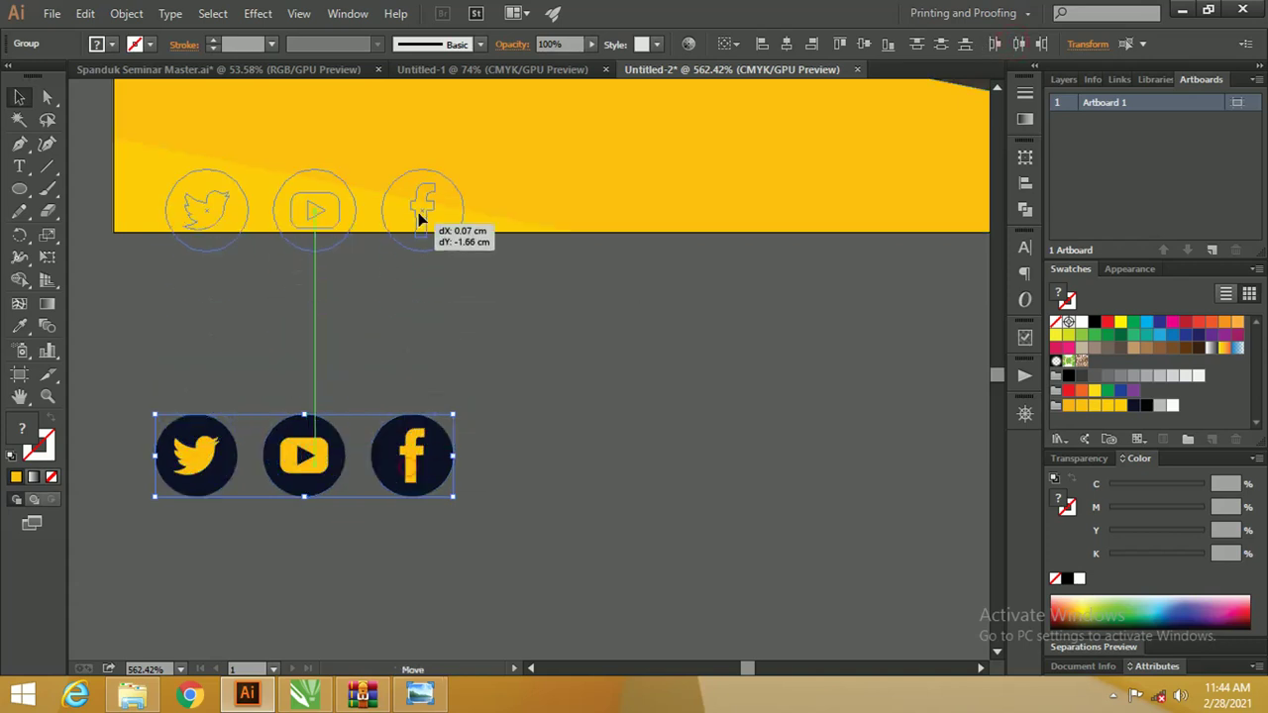
pyautogui.moveTo(411, 466); pyautogui.dragTo(410, 122)
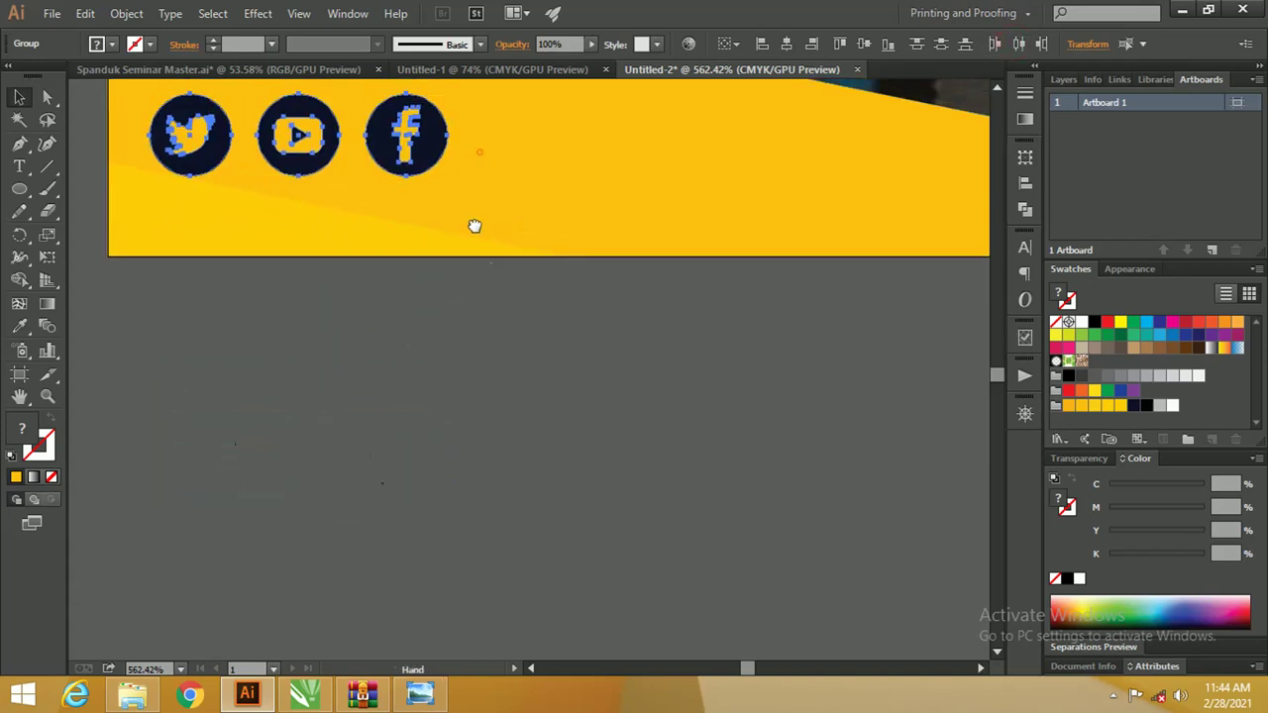
pyautogui.scroll(5, 466, 298)
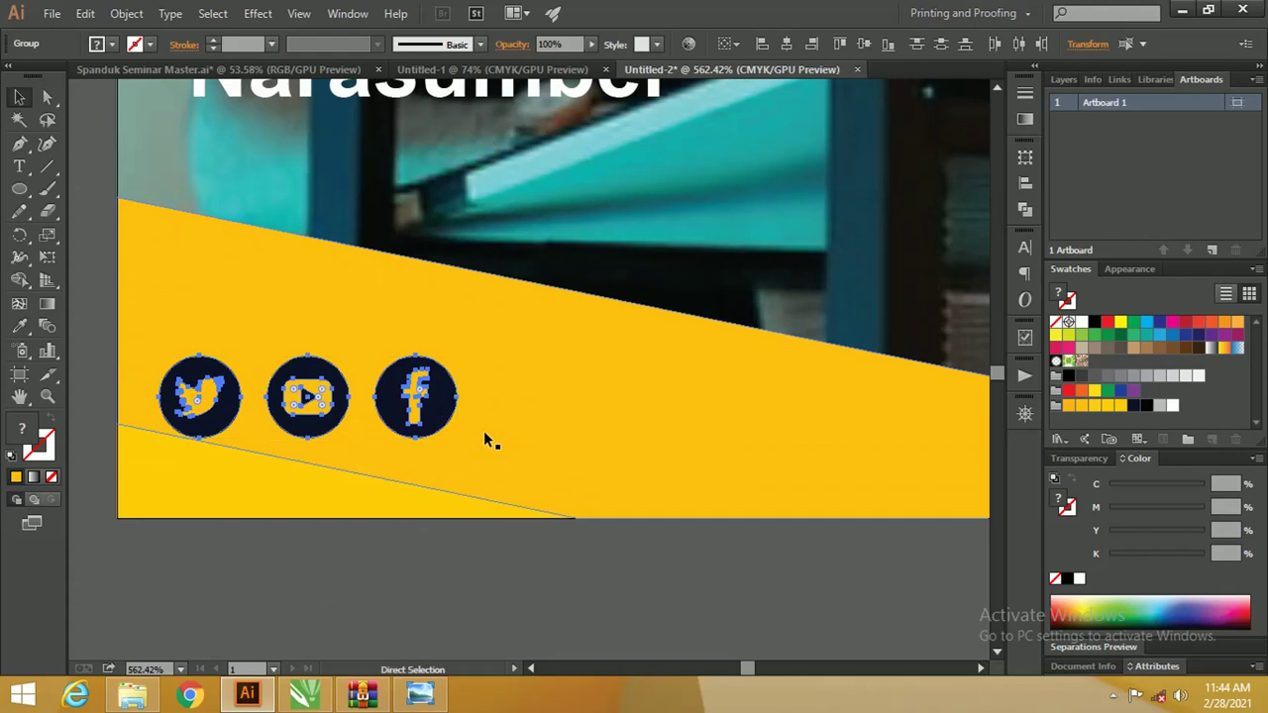
pyautogui.hotkey('ctrl', '0')
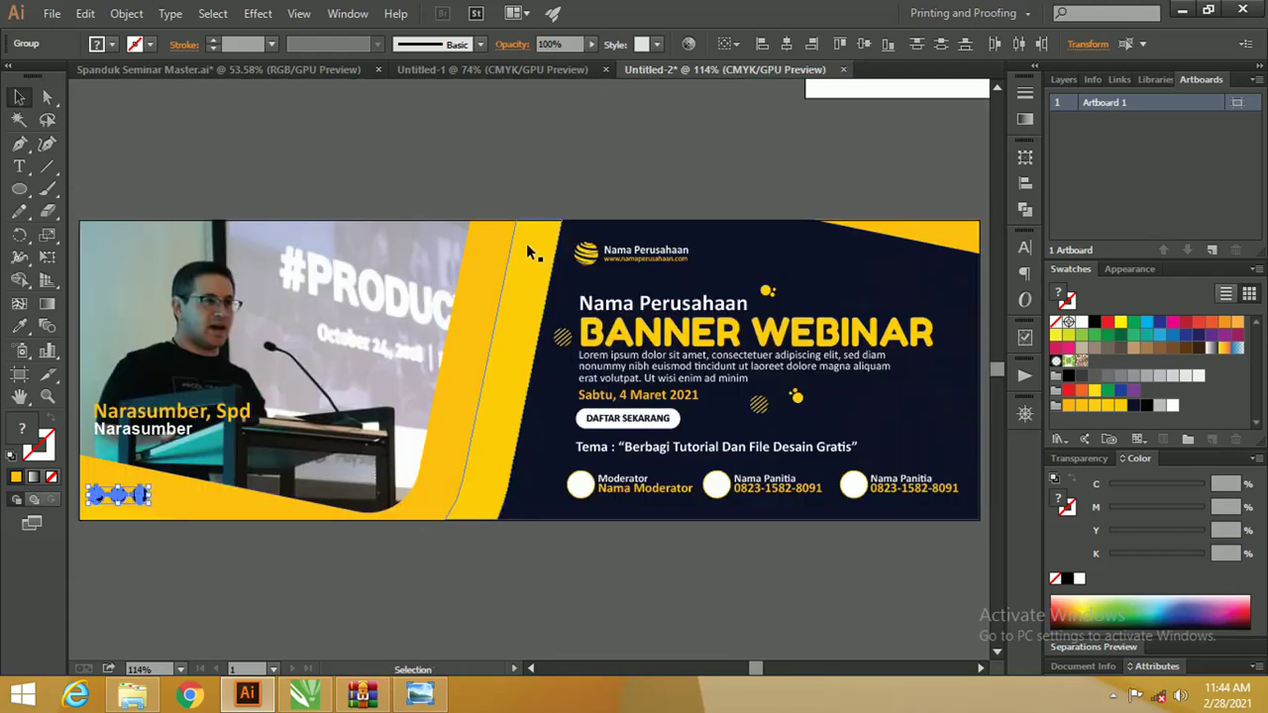
pyautogui.click(500, 158)
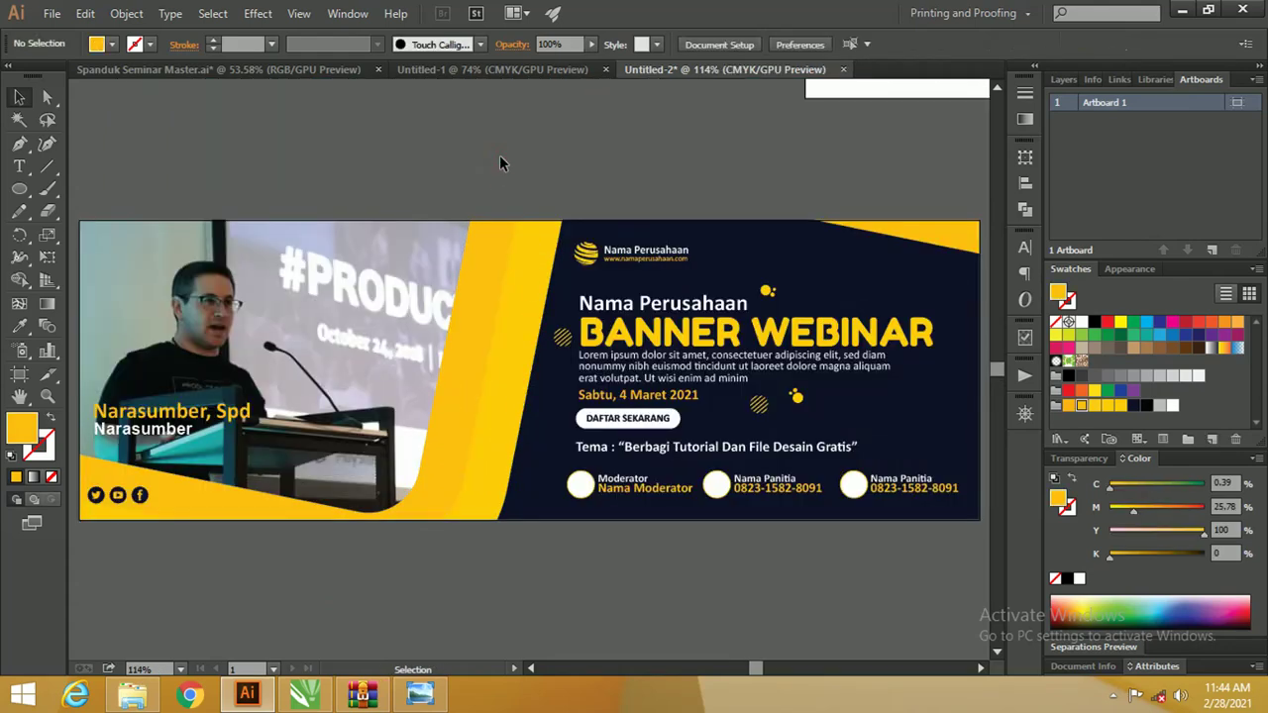